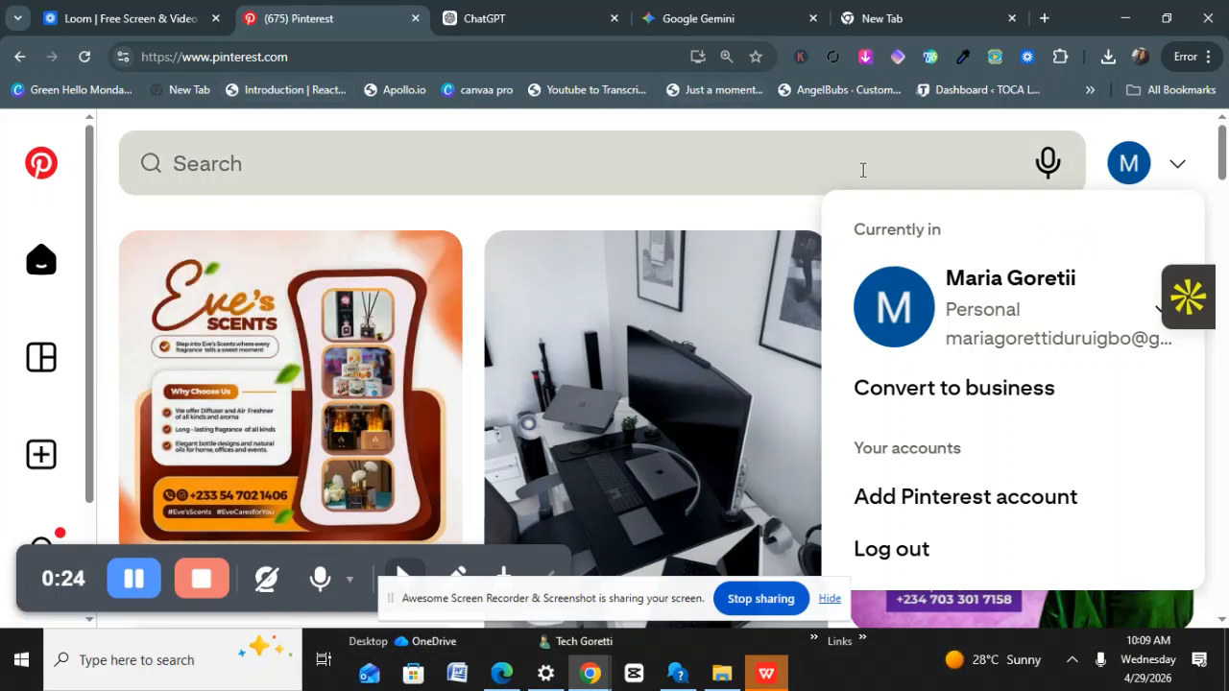
Close the Pinterest account menu and select the page address in the address bar.
{"action": "left_click", "coordinate": [1089, 180]}
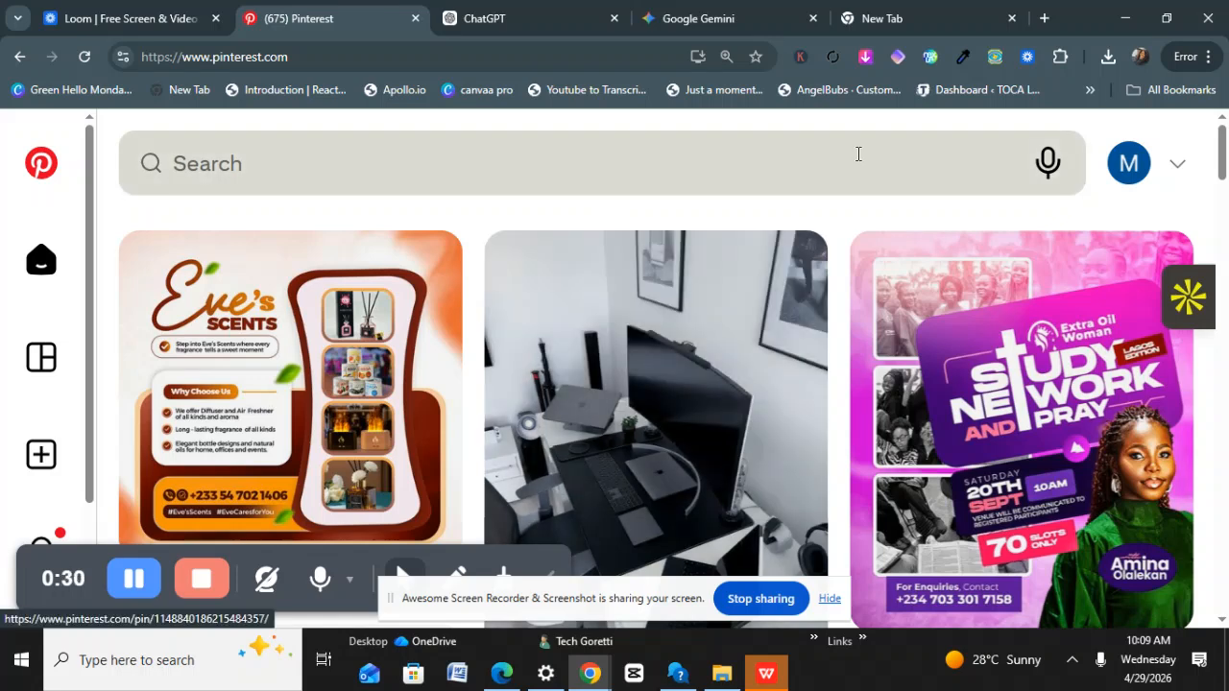
{"action": "left_click_drag", "start_coordinate": [293, 56], "coordinate": [128, 65]}
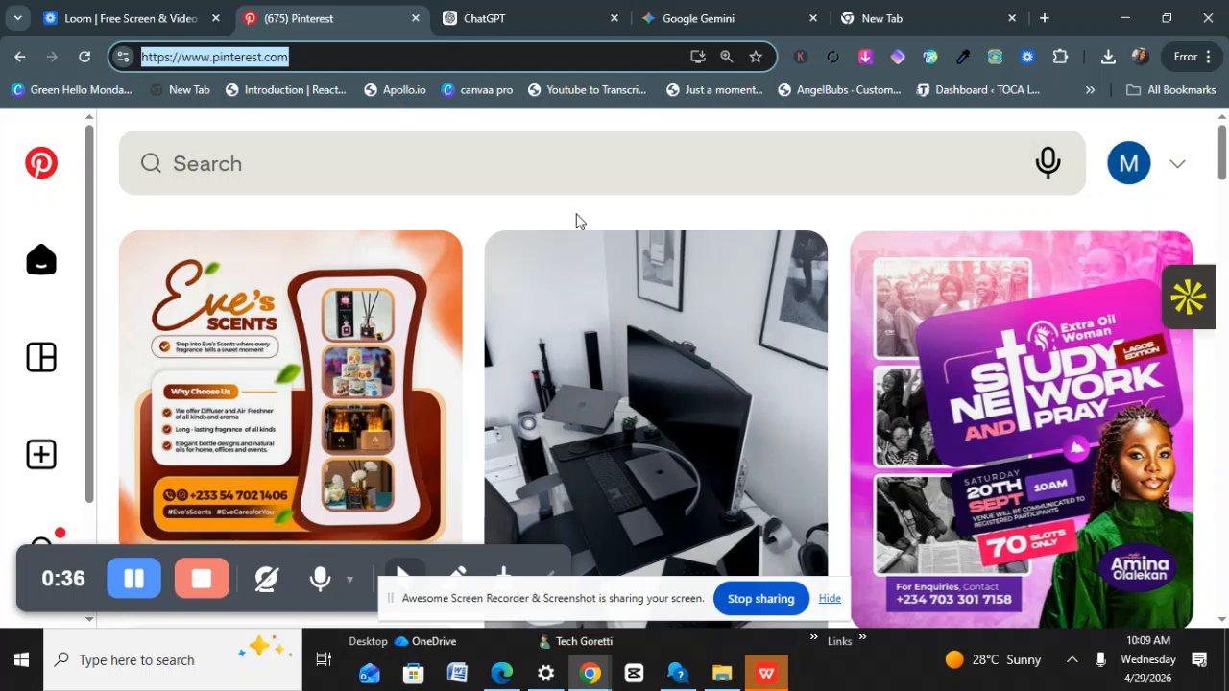
{"action": "left_click", "coordinate": [487, 21]}
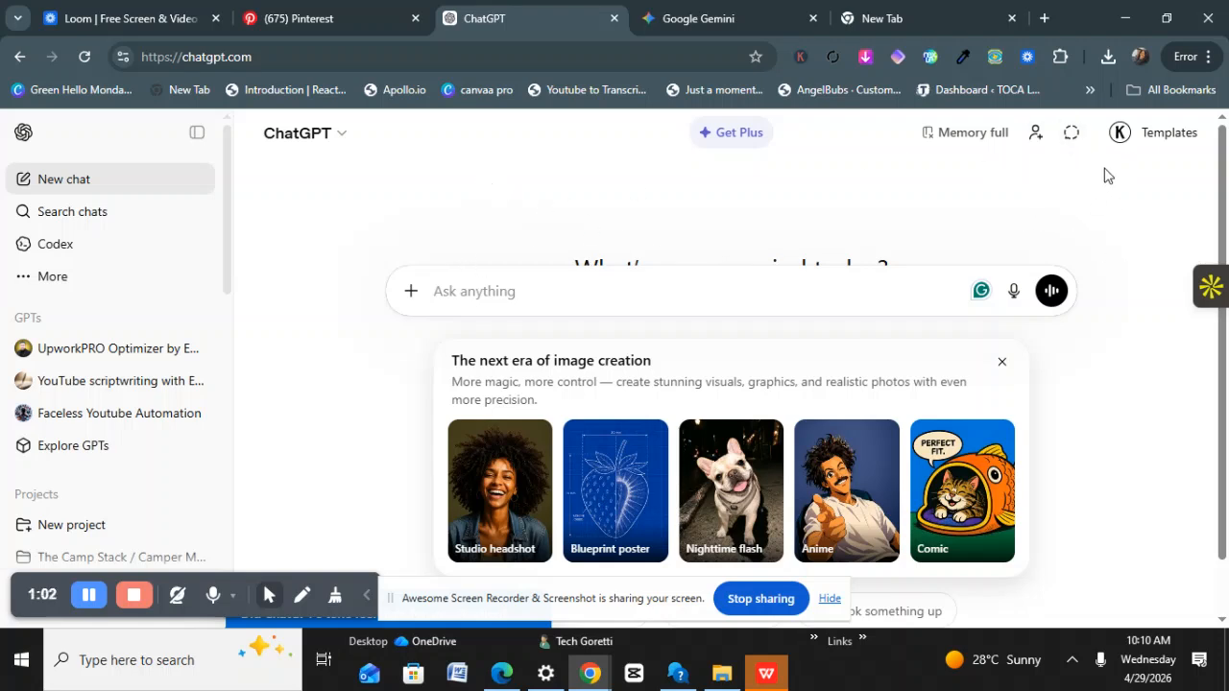
{"action": "left_click", "coordinate": [708, 23]}
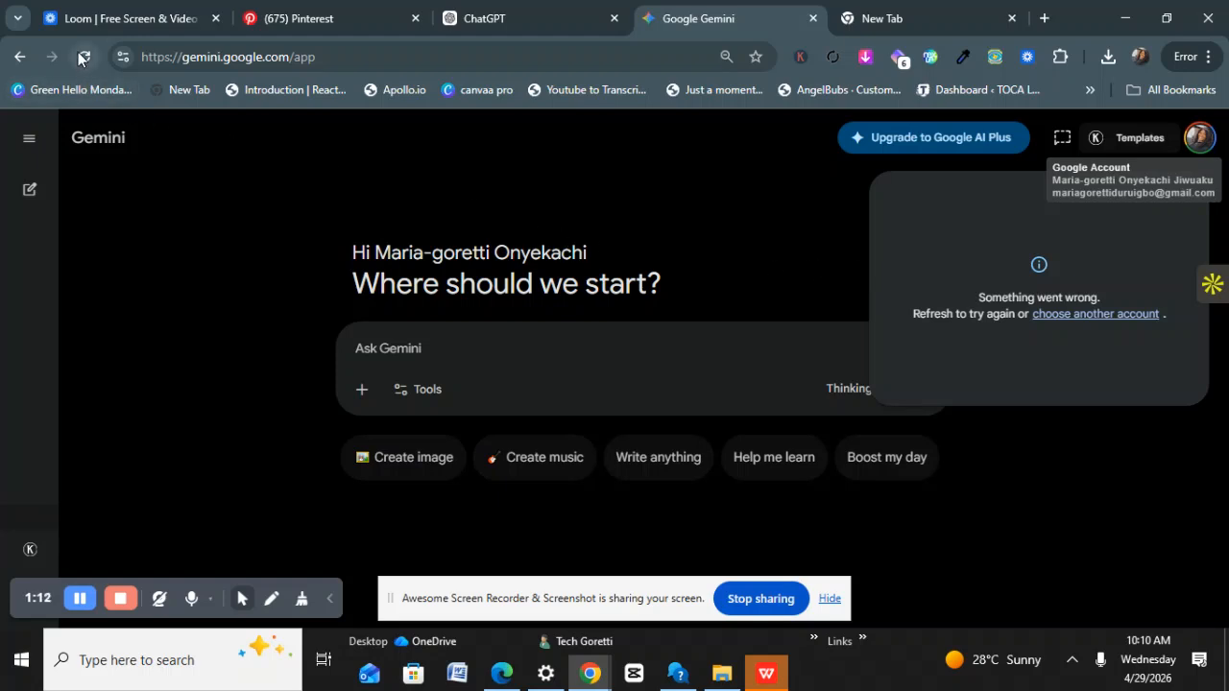
{"action": "left_click", "coordinate": [293, 19]}
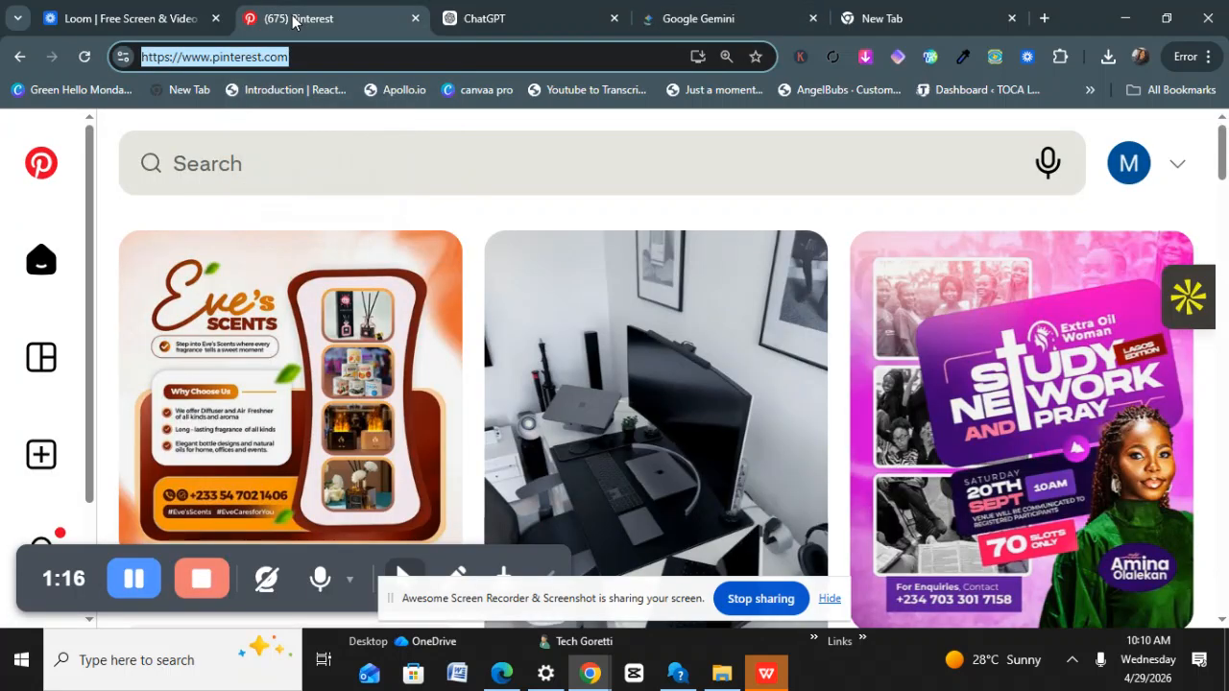
Rerun the recent 'Tiger nut flyer' search and close the Related Trends and Search Insights panels.
{"action": "left_click", "coordinate": [291, 144]}
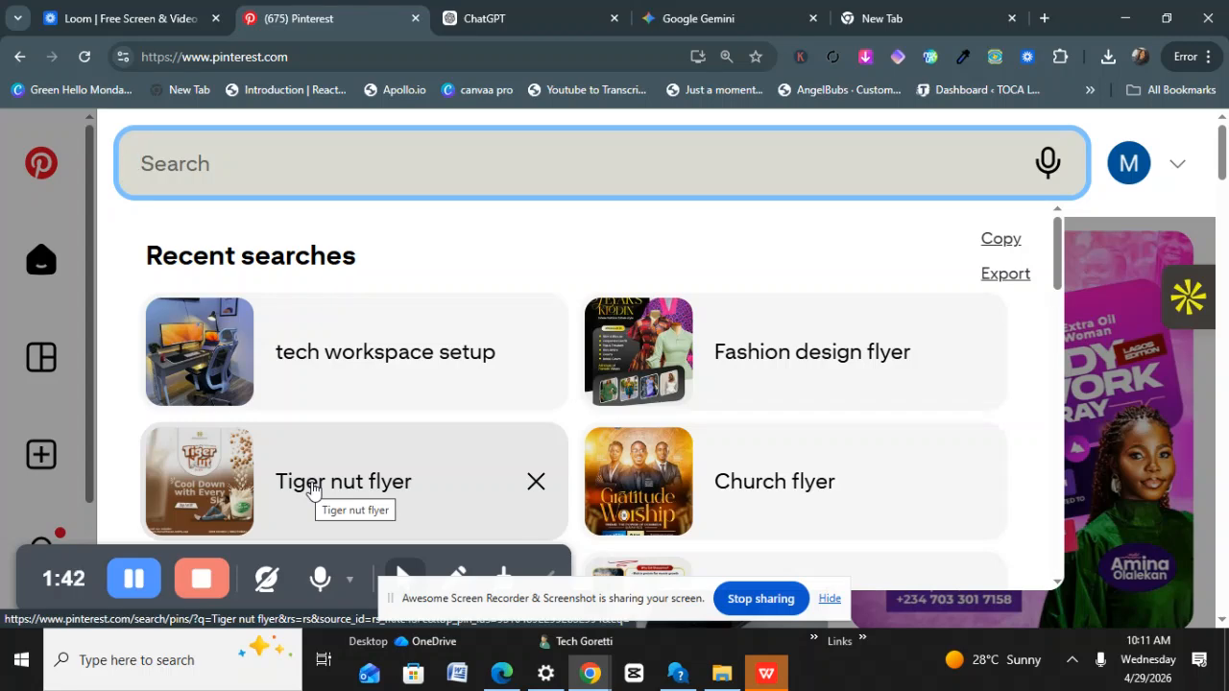
{"action": "left_click", "coordinate": [313, 490]}
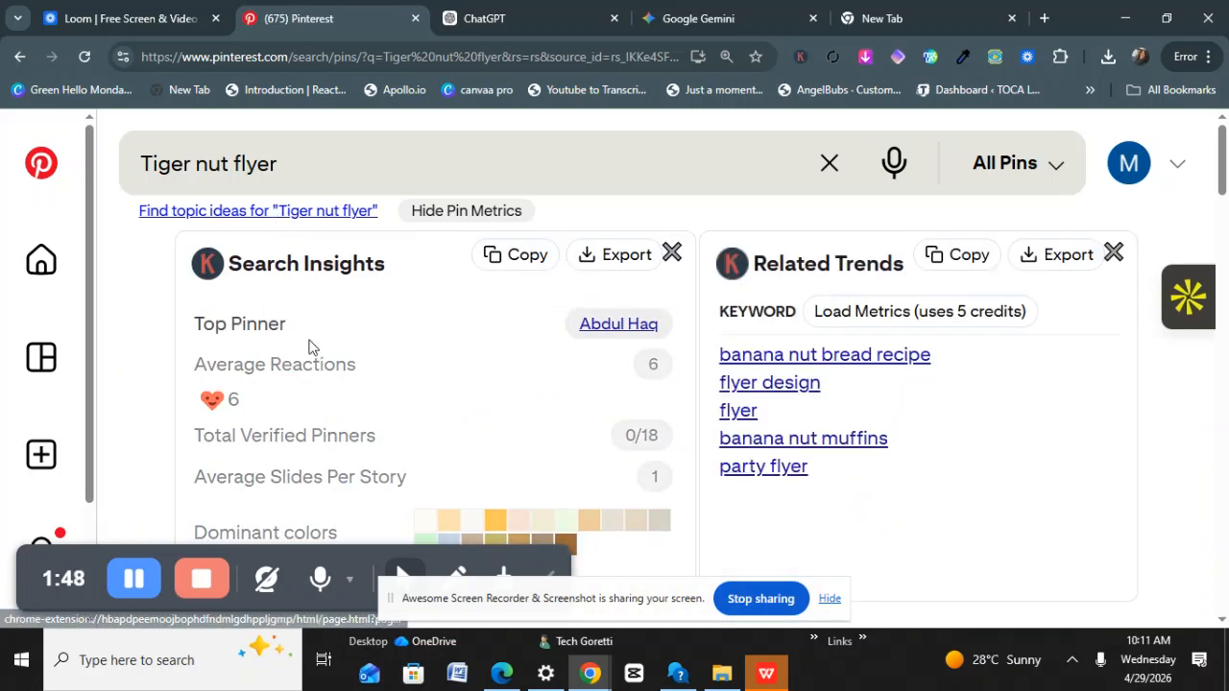
{"action": "left_click", "coordinate": [1112, 253]}
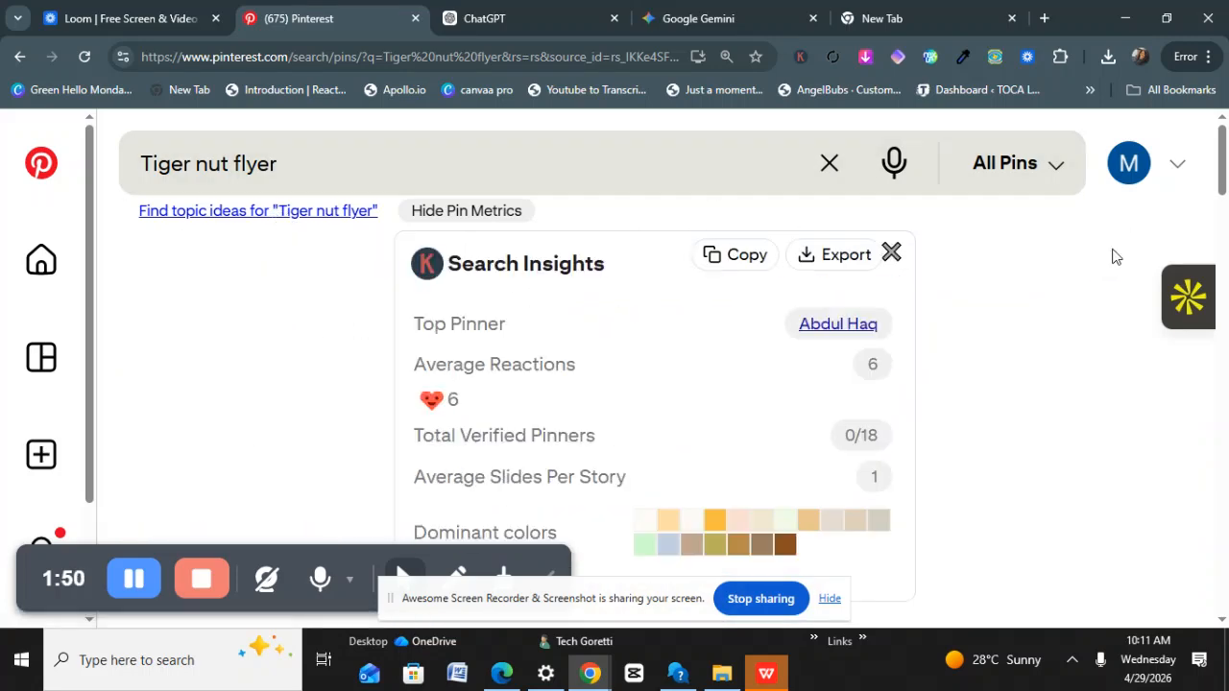
{"action": "left_click", "coordinate": [891, 252]}
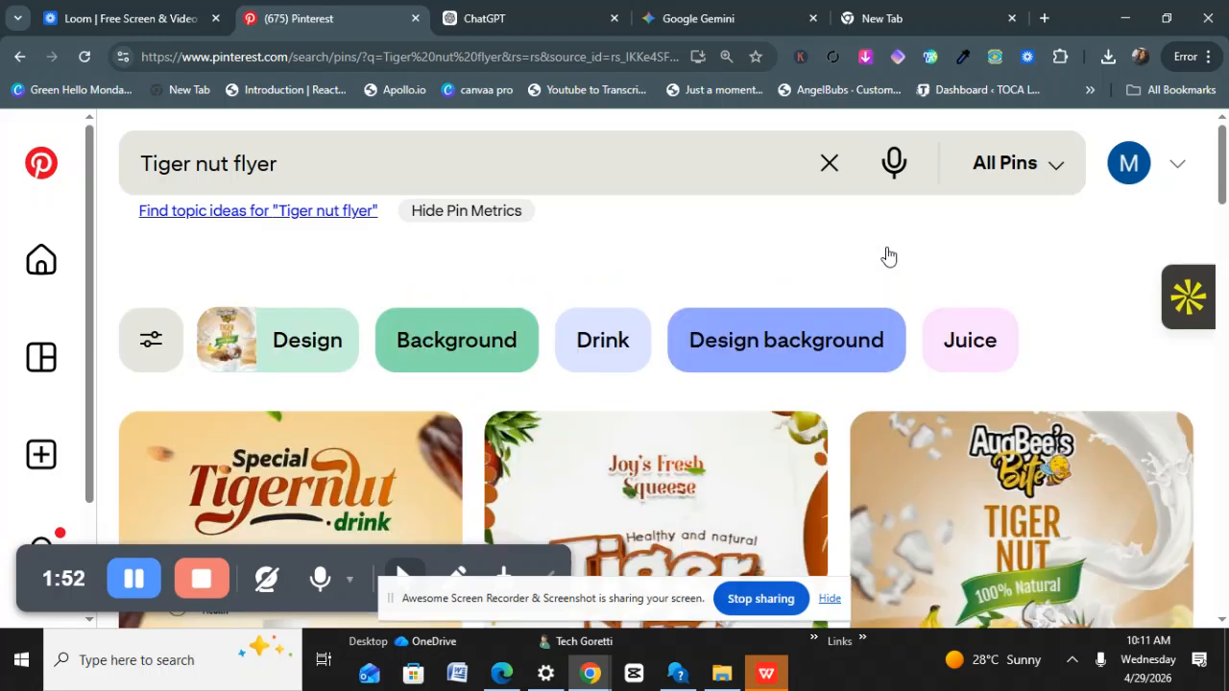
{"action": "scroll", "coordinate": [224, 319], "scroll_direction": "down", "scroll_amount": 2}
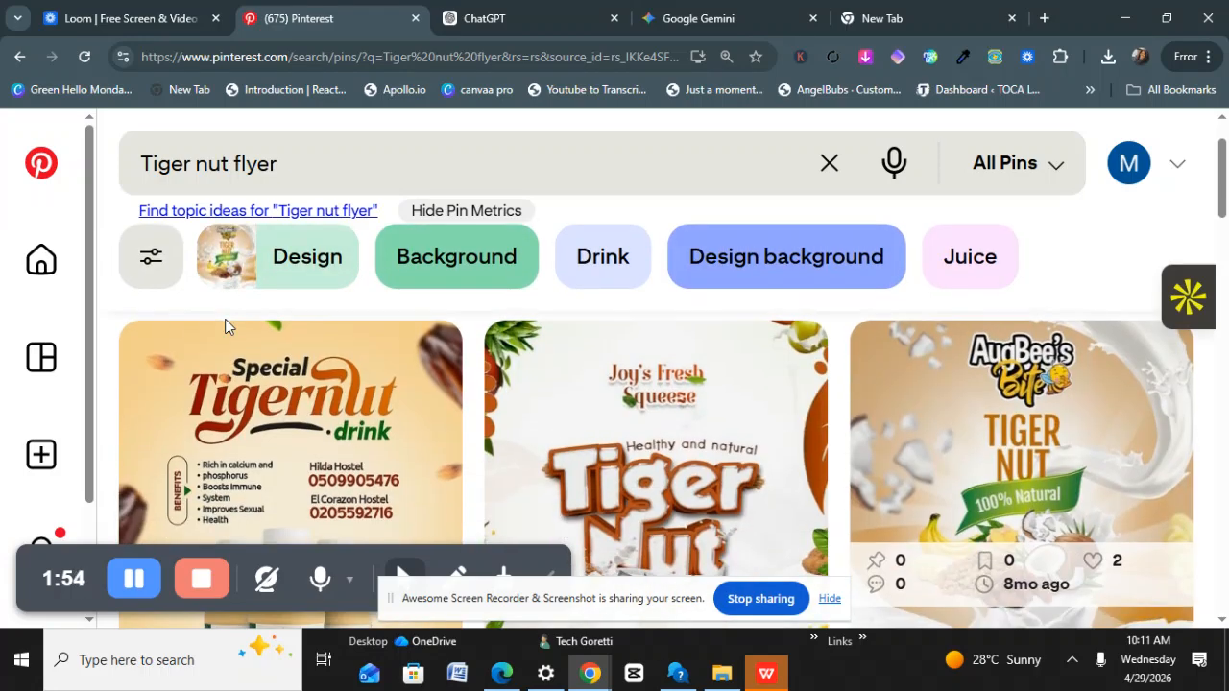
{"action": "scroll", "coordinate": [228, 326], "scroll_direction": "down", "scroll_amount": 1}
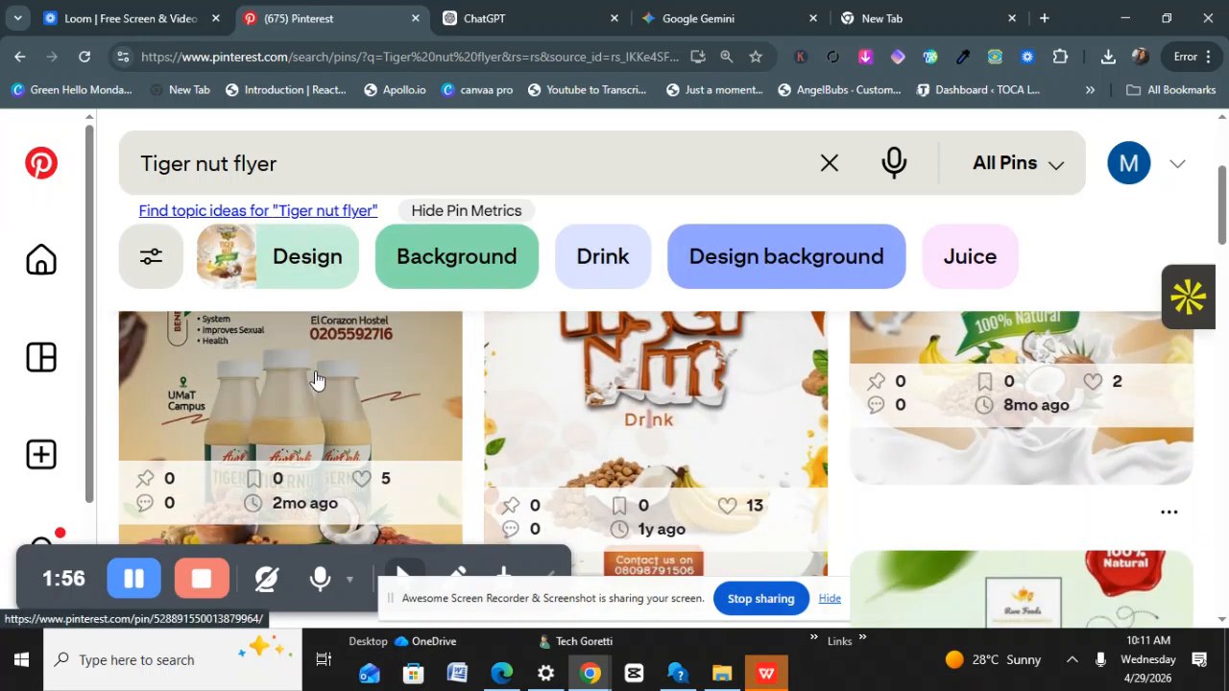
Set Chrome's page zoom back to 100% and focus the Pinterest search bar.
{"action": "left_click", "coordinate": [1209, 60]}
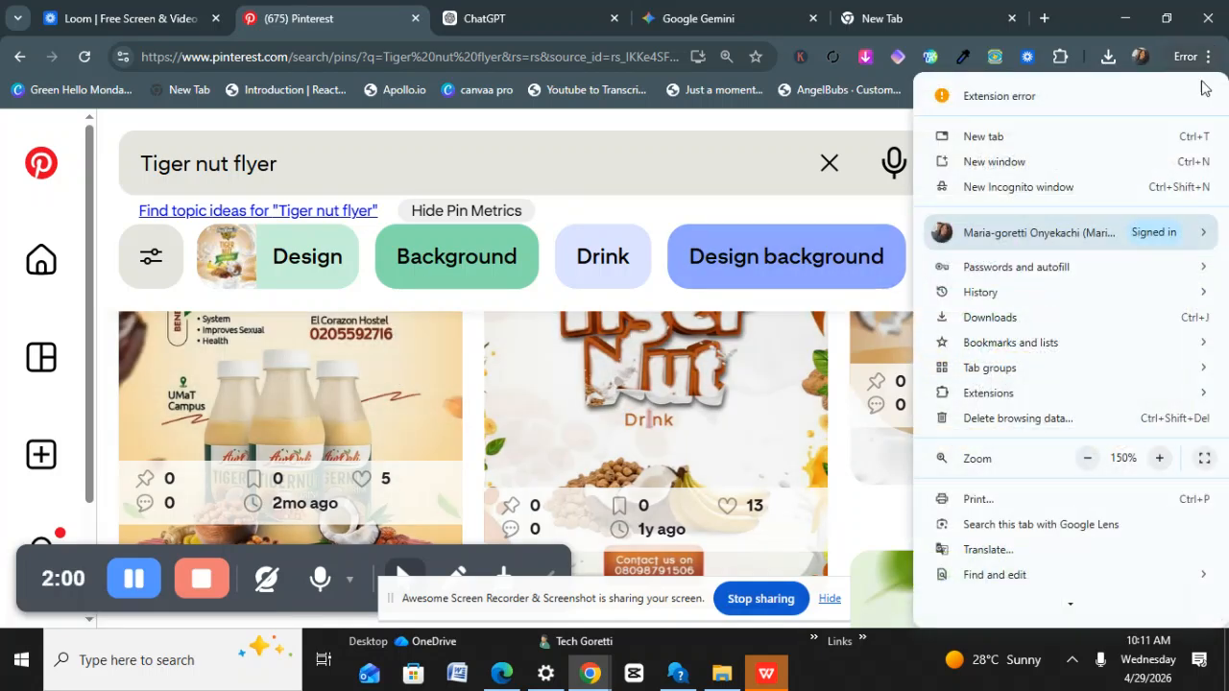
{"action": "left_click", "coordinate": [1088, 459]}
{"action": "left_click", "coordinate": [1088, 459]}
{"action": "left_click", "coordinate": [1087, 459]}
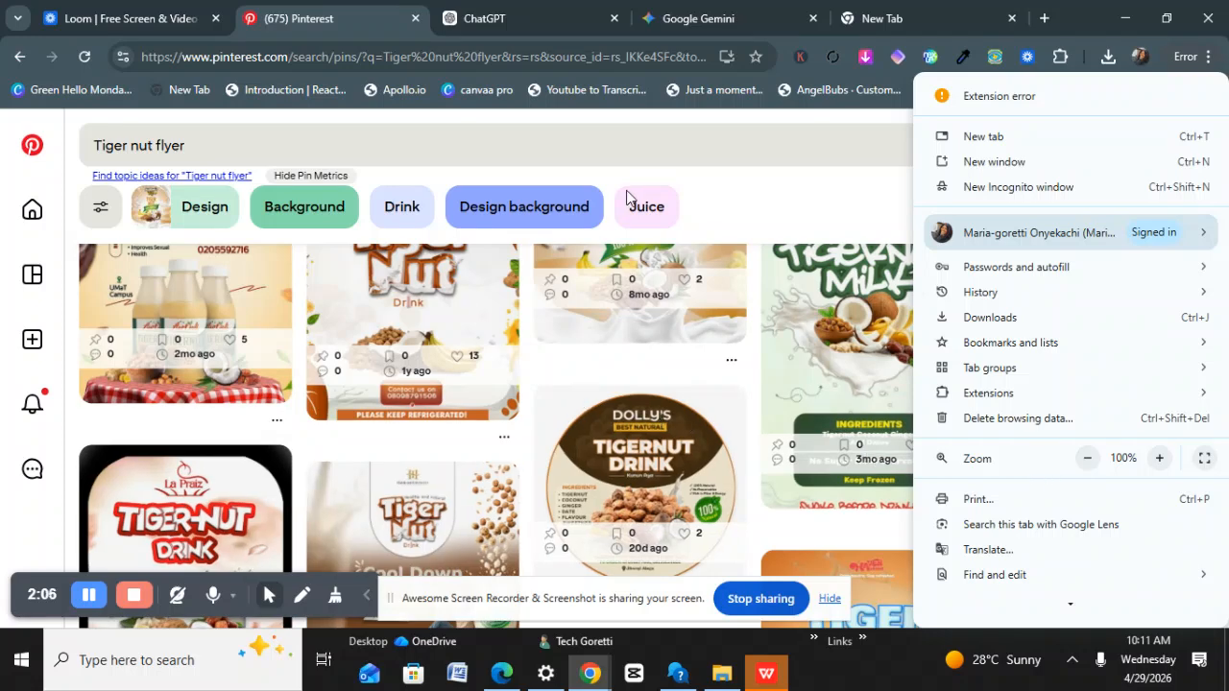
{"action": "left_click", "coordinate": [637, 159]}
{"action": "left_click", "coordinate": [637, 159]}
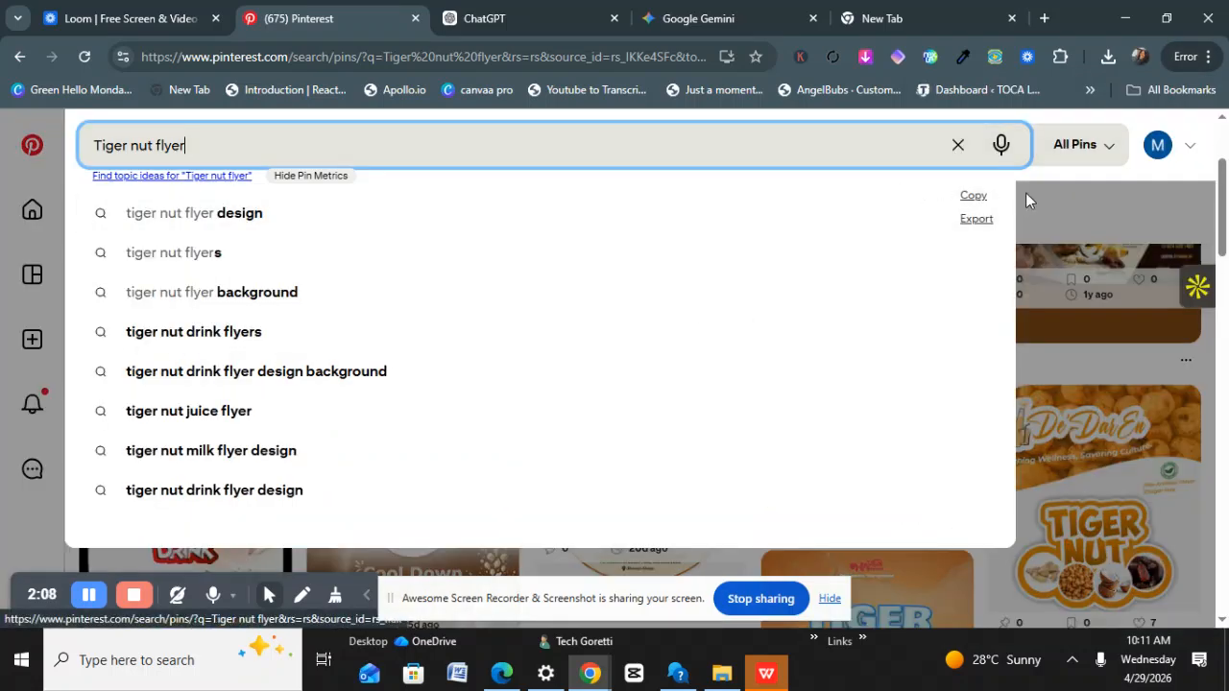
{"action": "left_click", "coordinate": [1060, 176]}
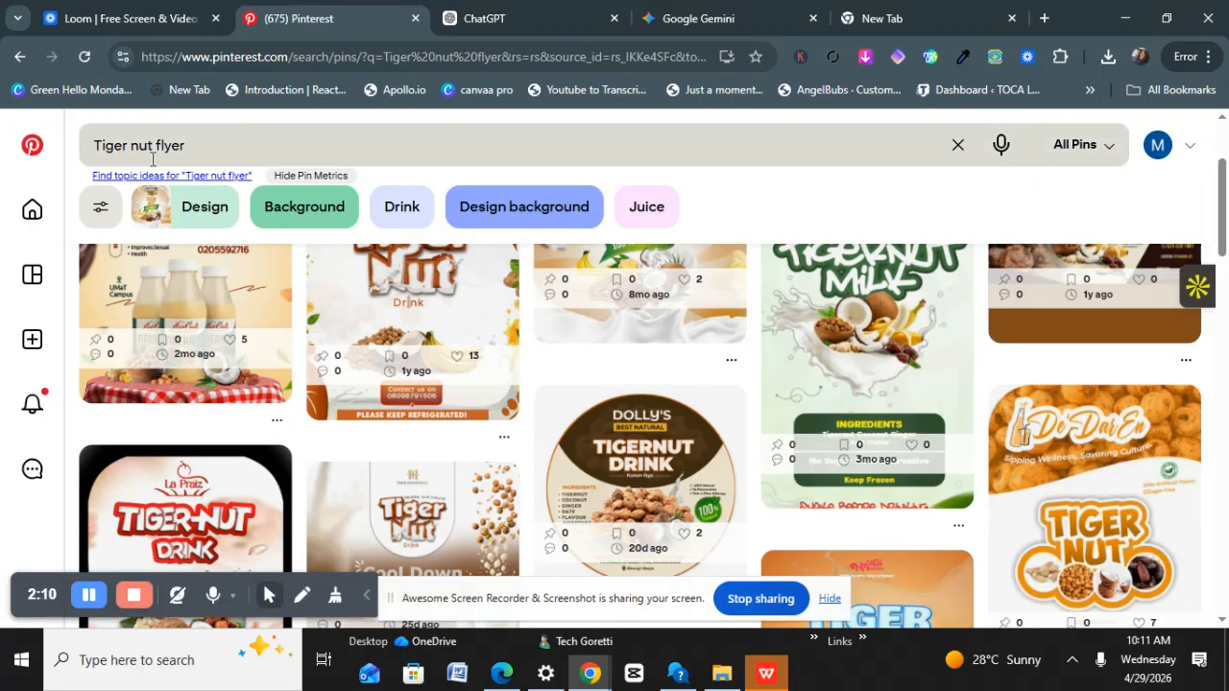
{"action": "scroll", "coordinate": [343, 337], "scroll_direction": "up", "scroll_amount": 2}
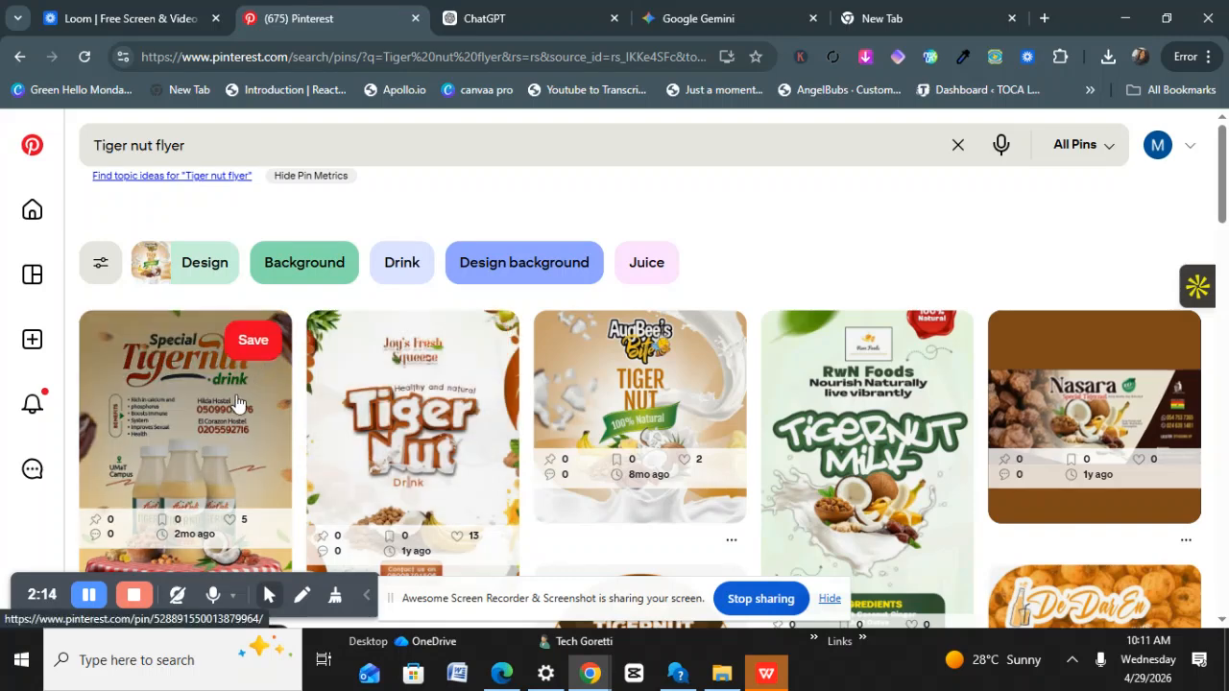
{"action": "scroll", "coordinate": [233, 398], "scroll_direction": "down", "scroll_amount": 5}
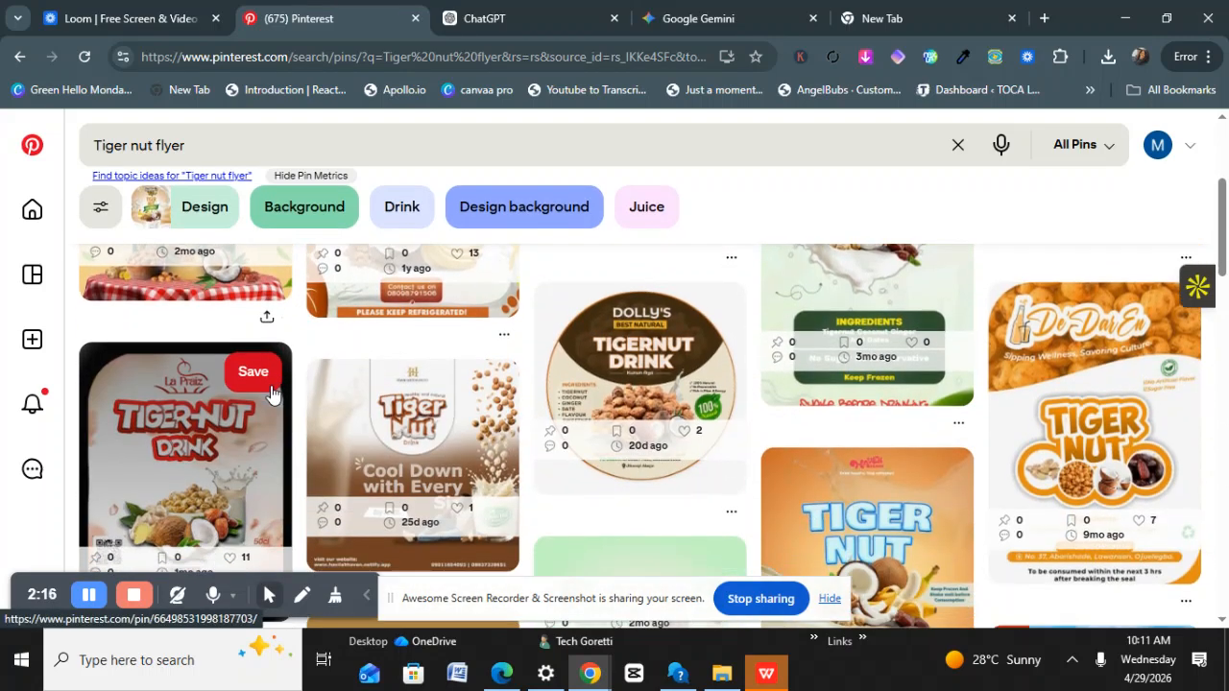
{"action": "scroll", "coordinate": [279, 389], "scroll_direction": "down", "scroll_amount": 4}
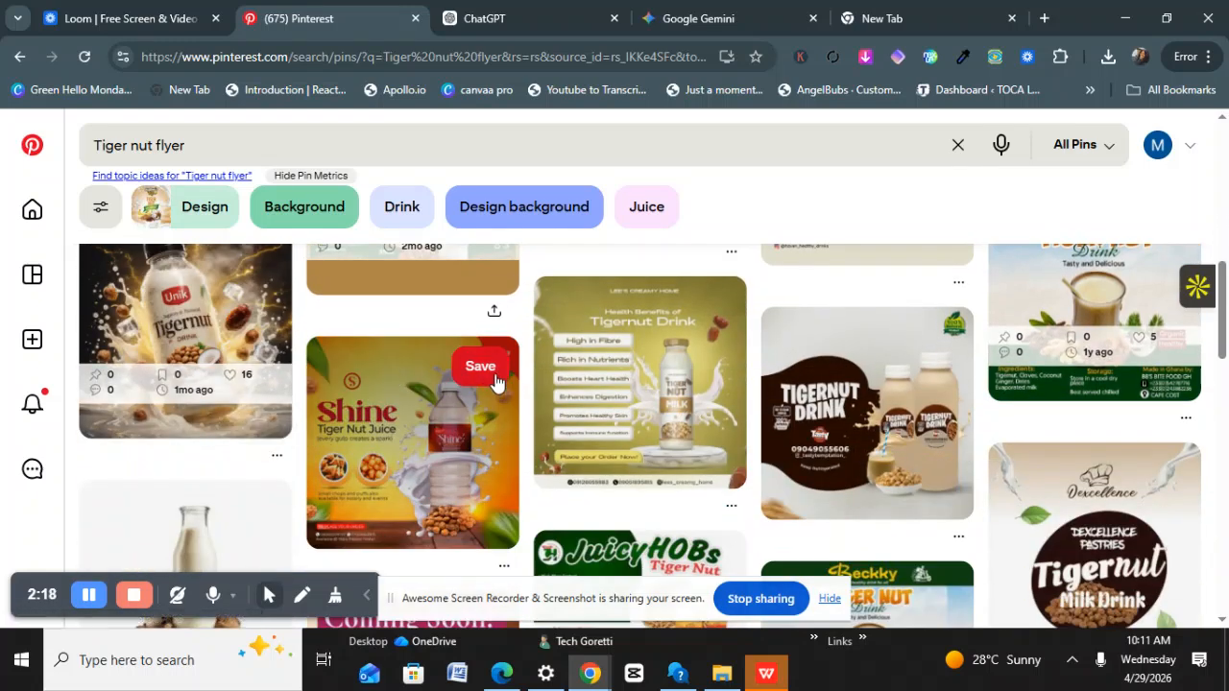
{"action": "scroll", "coordinate": [517, 382], "scroll_direction": "down", "scroll_amount": 2}
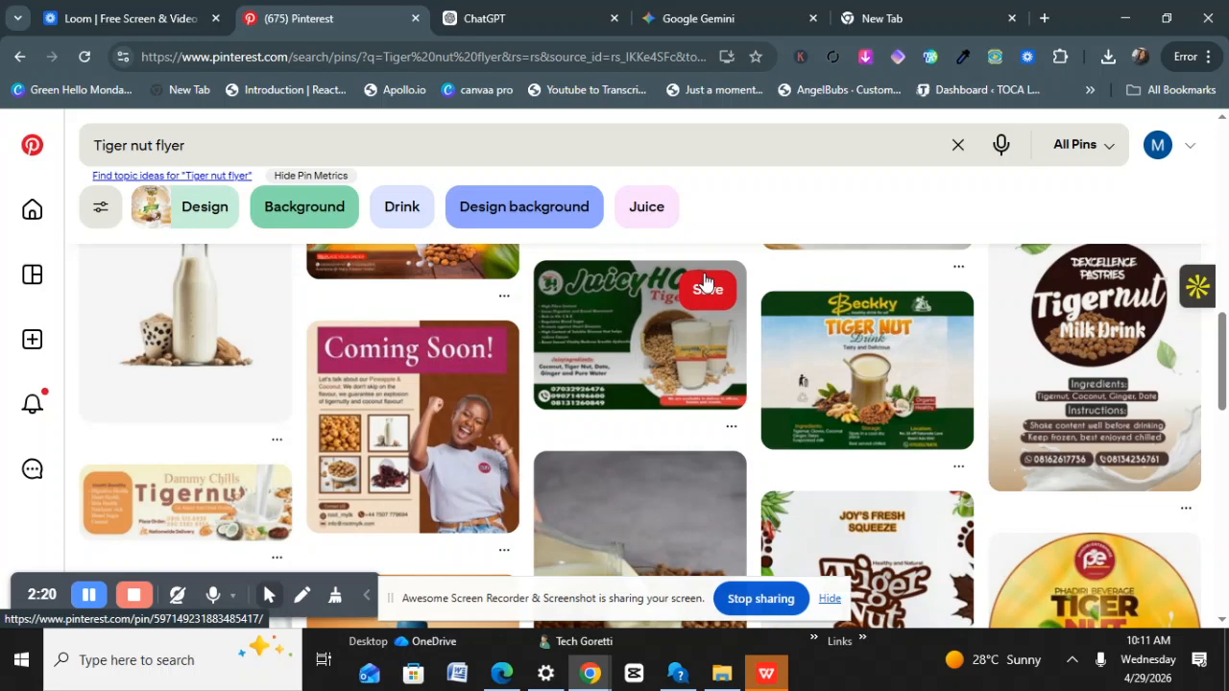
{"action": "scroll", "coordinate": [695, 468], "scroll_direction": "down", "scroll_amount": 3}
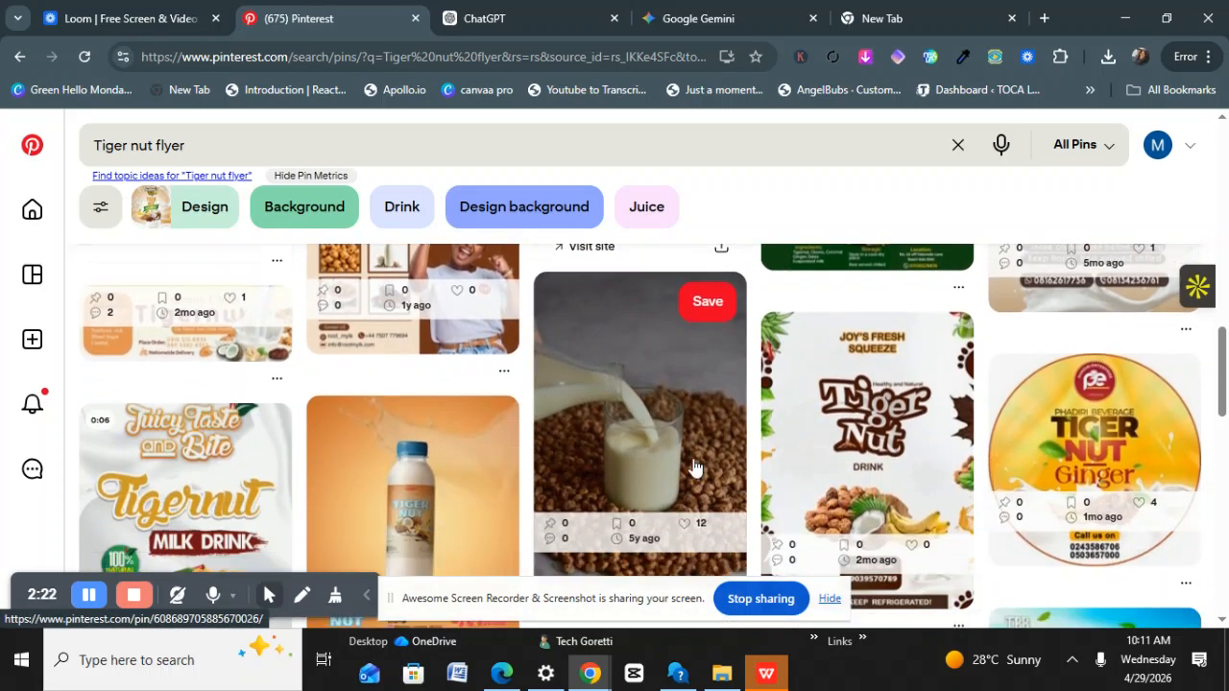
{"action": "scroll", "coordinate": [695, 468], "scroll_direction": "down", "scroll_amount": 3}
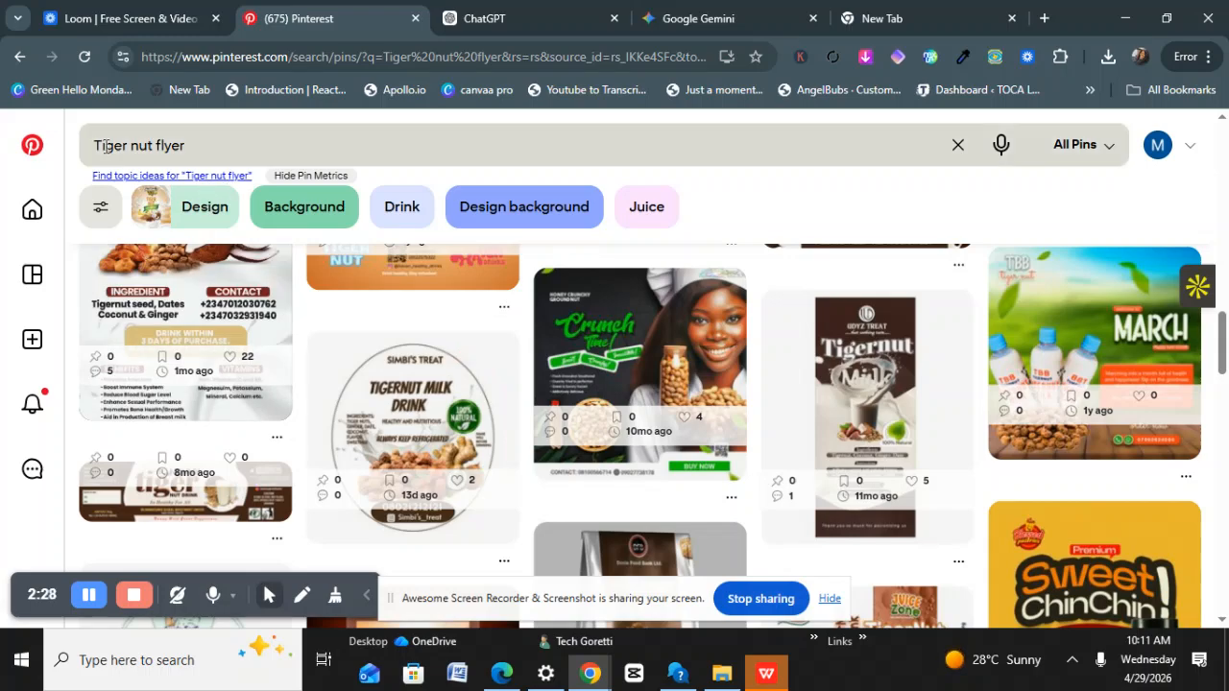
{"action": "scroll", "coordinate": [467, 433], "scroll_direction": "down", "scroll_amount": 6}
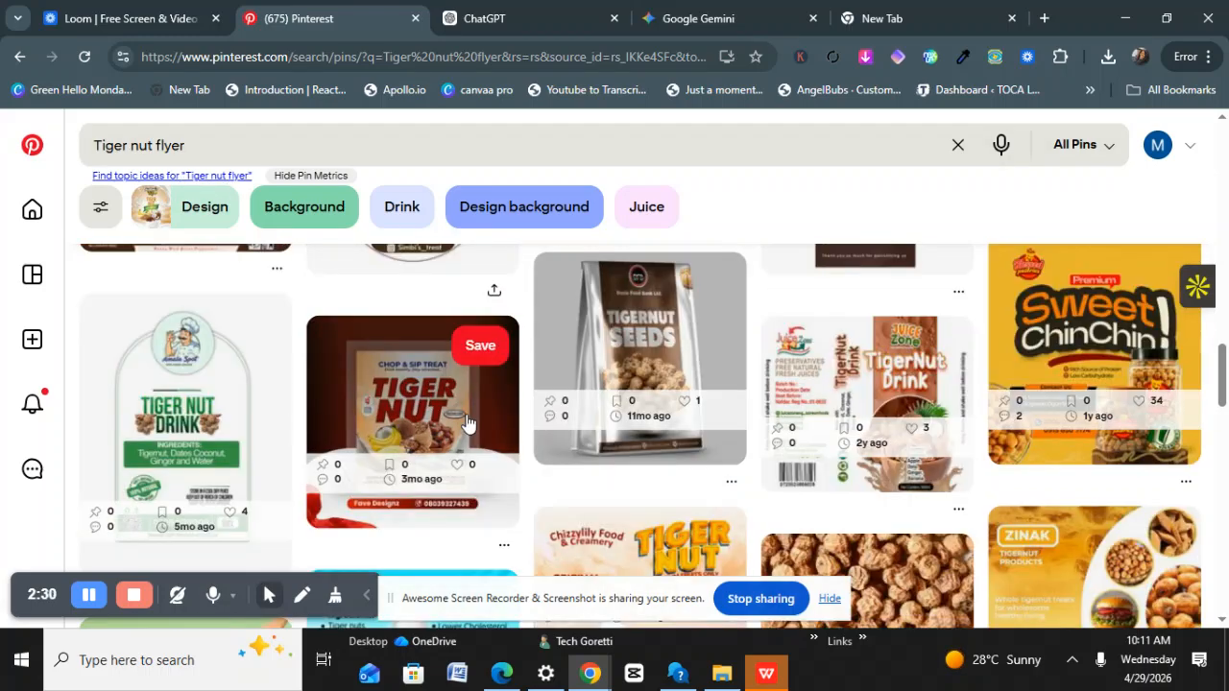
{"action": "scroll", "coordinate": [432, 422], "scroll_direction": "down", "scroll_amount": 2}
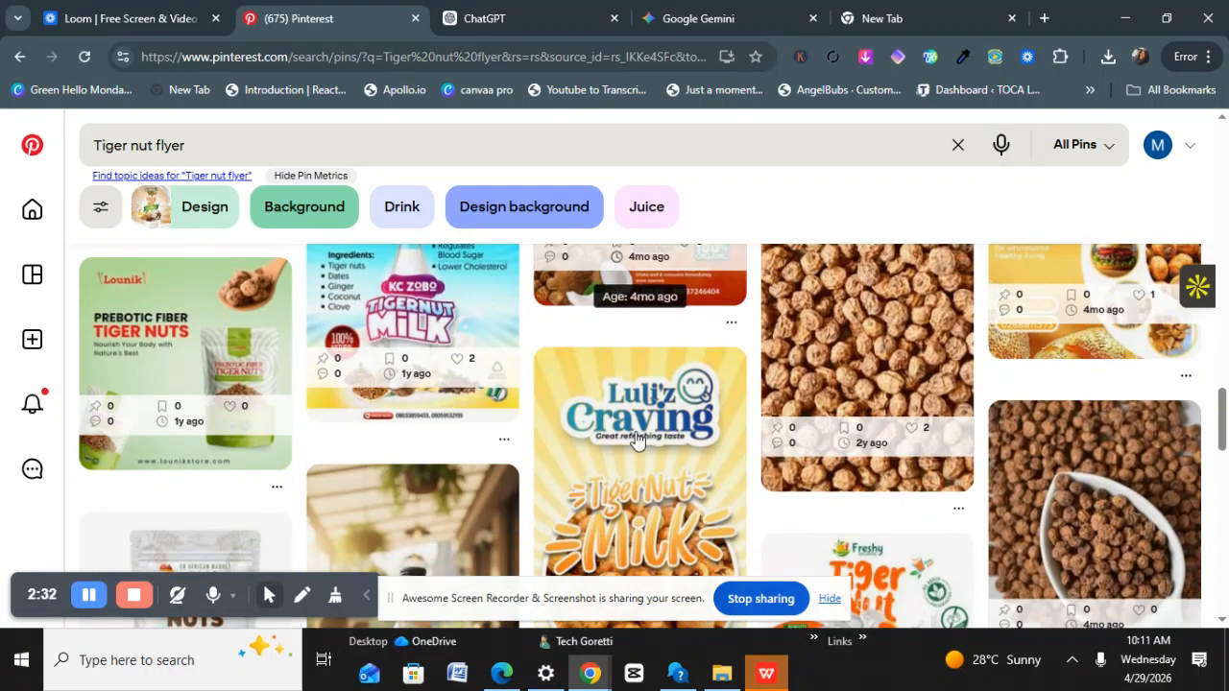
{"action": "scroll", "coordinate": [374, 403], "scroll_direction": "down", "scroll_amount": 8}
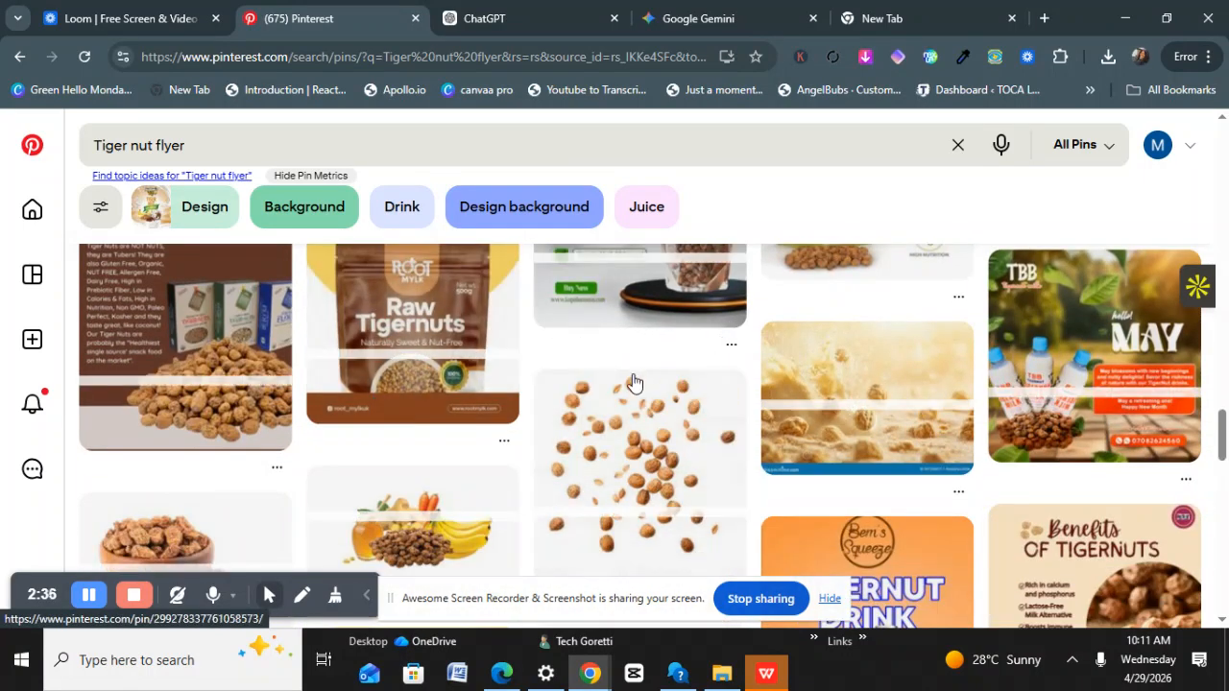
{"action": "scroll", "coordinate": [672, 333], "scroll_direction": "down", "scroll_amount": 1}
{"action": "scroll", "coordinate": [672, 333], "scroll_direction": "down", "scroll_amount": 4}
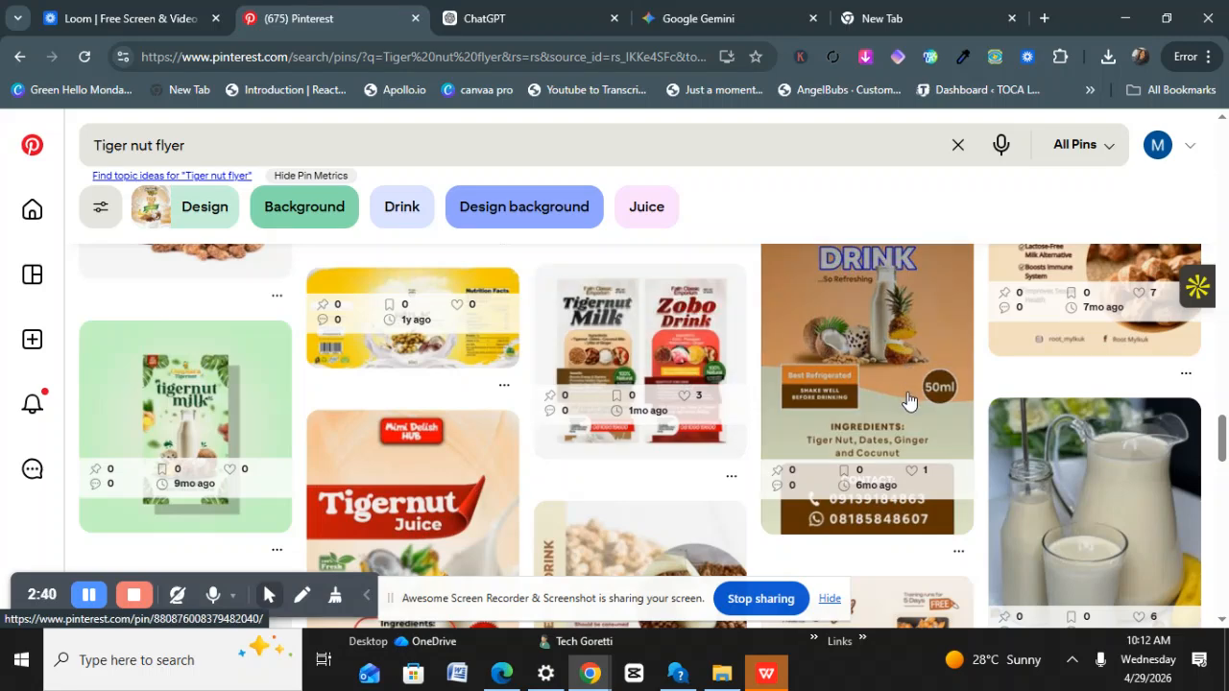
{"action": "scroll", "coordinate": [907, 384], "scroll_direction": "down", "scroll_amount": 3}
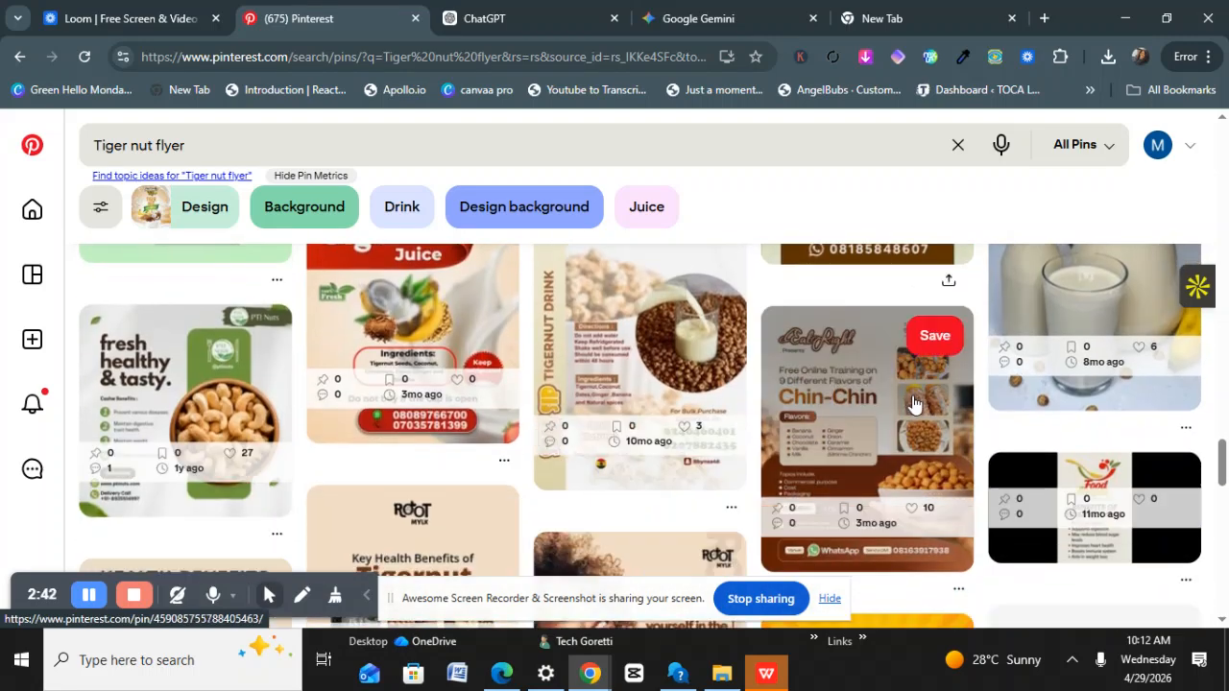
{"action": "scroll", "coordinate": [893, 423], "scroll_direction": "down", "scroll_amount": 3}
{"action": "scroll", "coordinate": [850, 454], "scroll_direction": "down", "scroll_amount": 8}
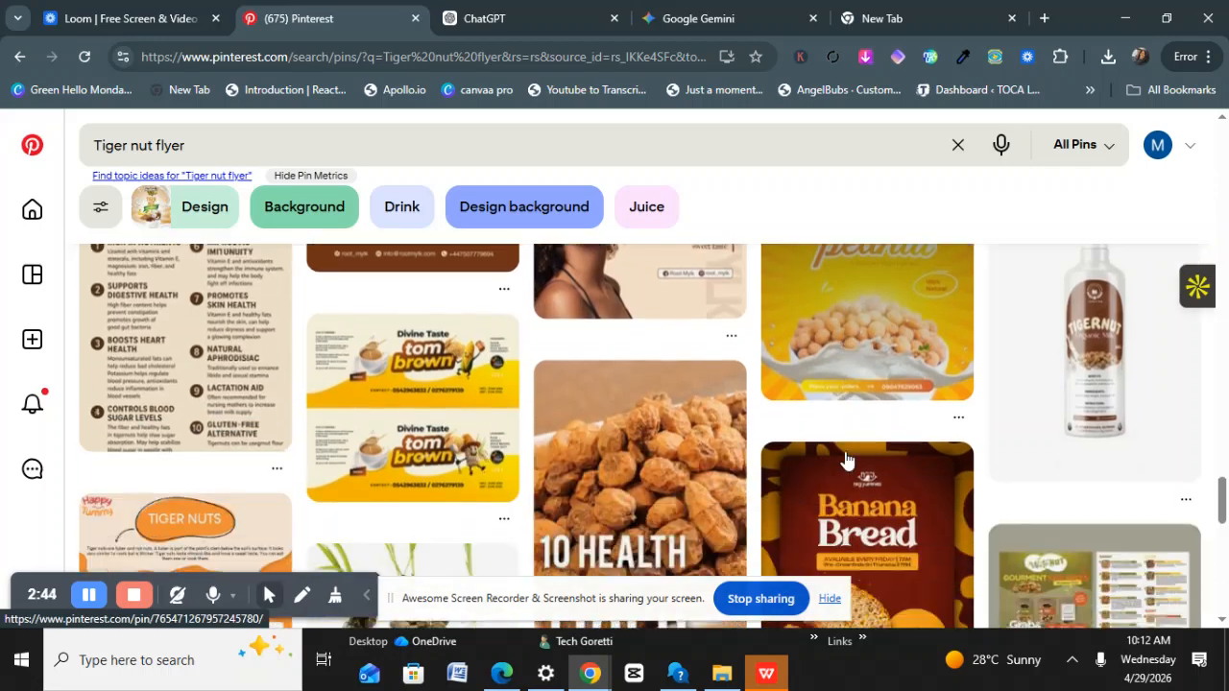
{"action": "scroll", "coordinate": [845, 461], "scroll_direction": "down", "scroll_amount": 8}
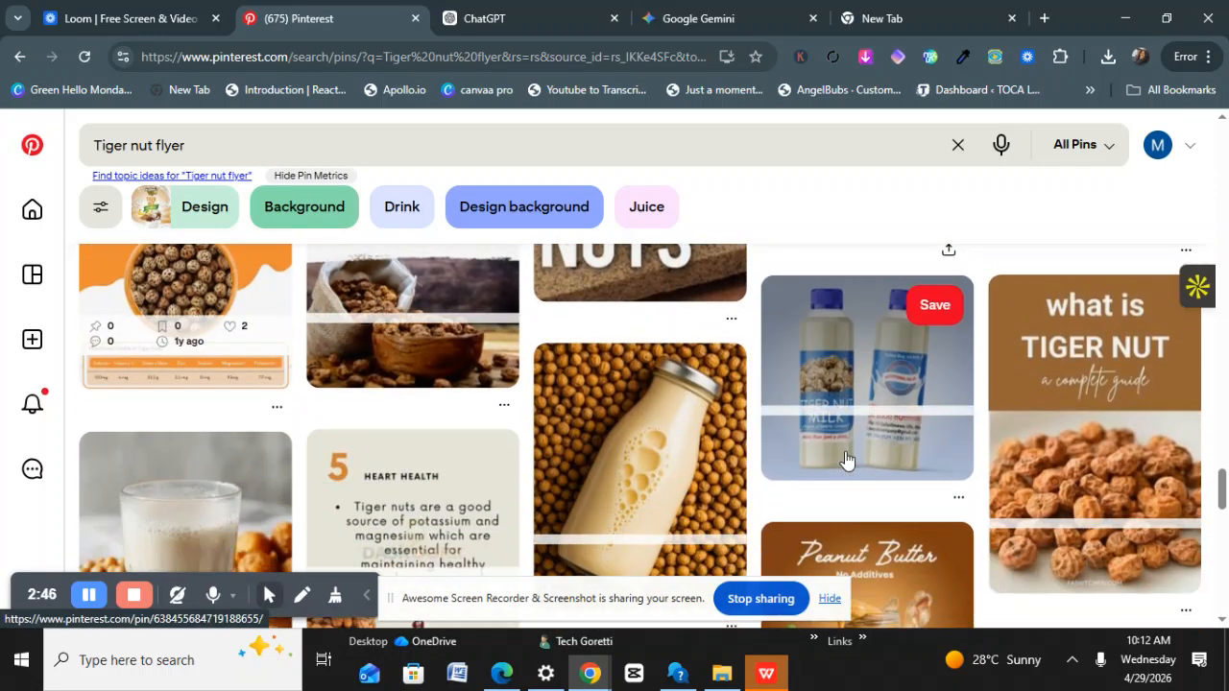
{"action": "scroll", "coordinate": [499, 389], "scroll_direction": "up", "scroll_amount": 10}
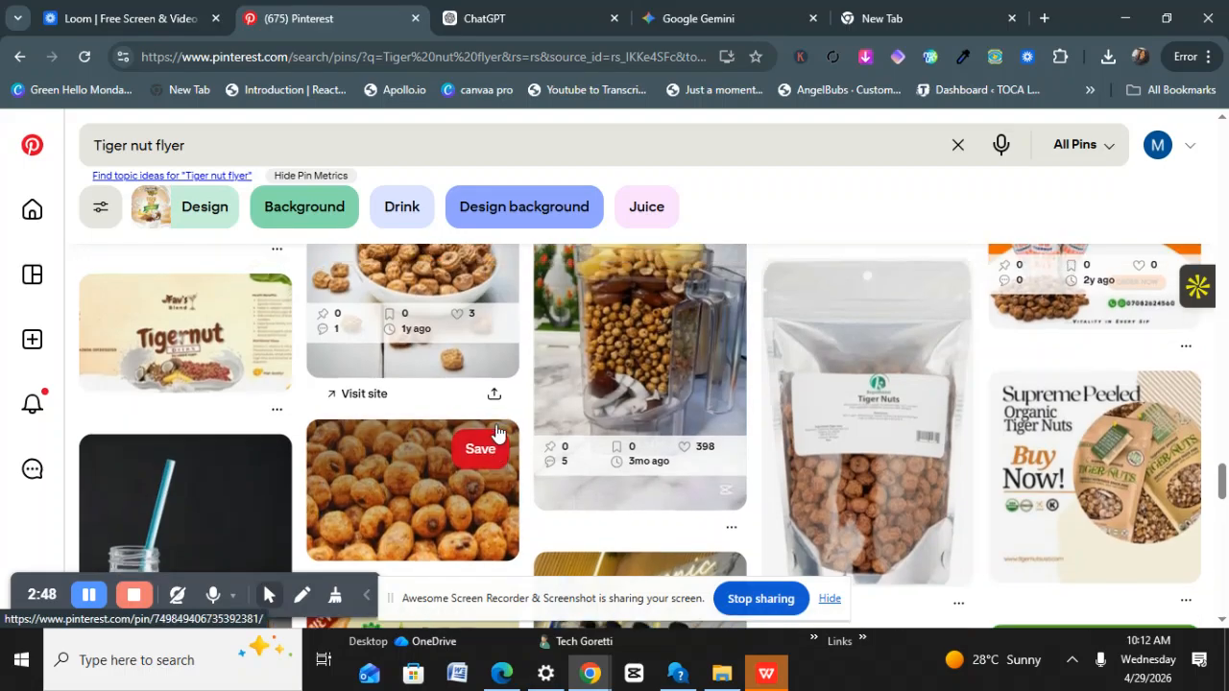
{"action": "scroll", "coordinate": [504, 379], "scroll_direction": "down", "scroll_amount": 5}
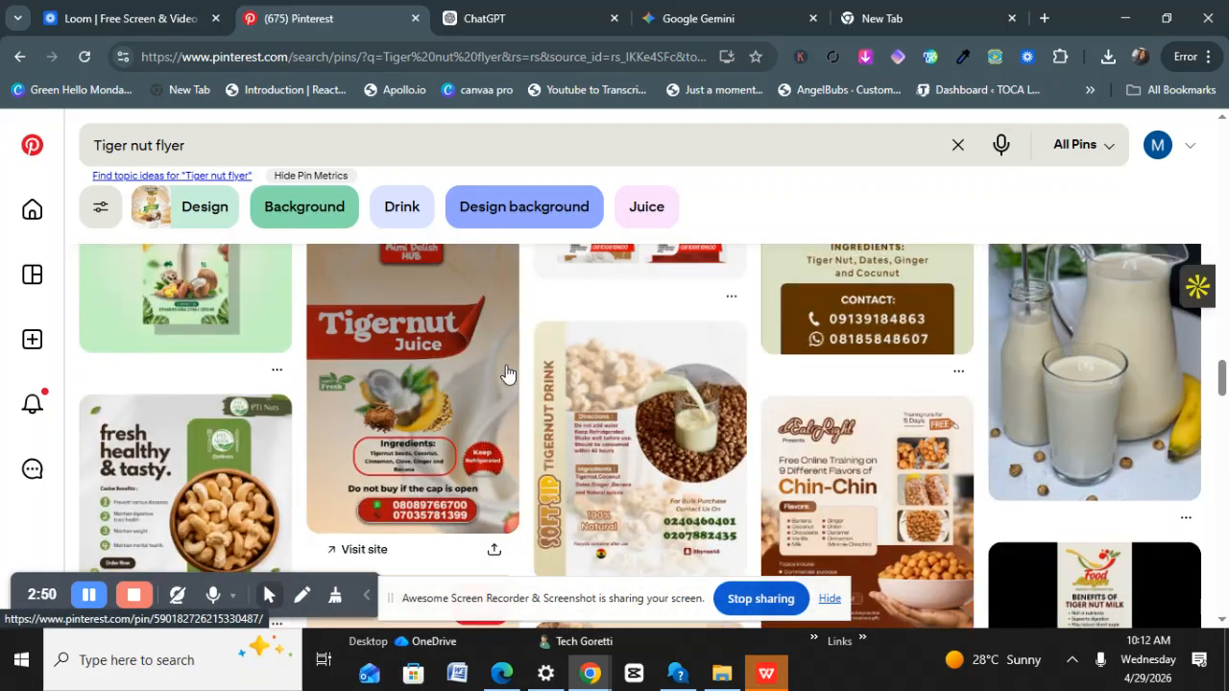
{"action": "scroll", "coordinate": [490, 380], "scroll_direction": "up", "scroll_amount": 5}
{"action": "scroll", "coordinate": [427, 384], "scroll_direction": "up", "scroll_amount": 5}
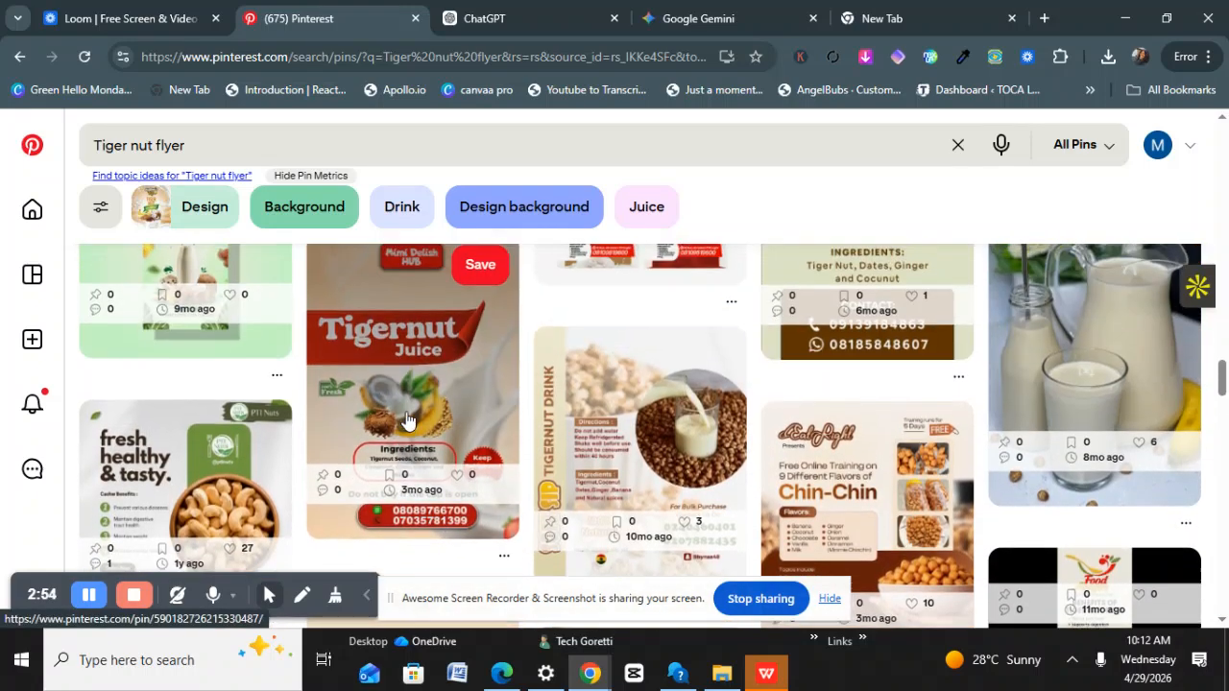
{"action": "scroll", "coordinate": [408, 418], "scroll_direction": "up", "scroll_amount": 10}
{"action": "scroll", "coordinate": [413, 408], "scroll_direction": "up", "scroll_amount": 10}
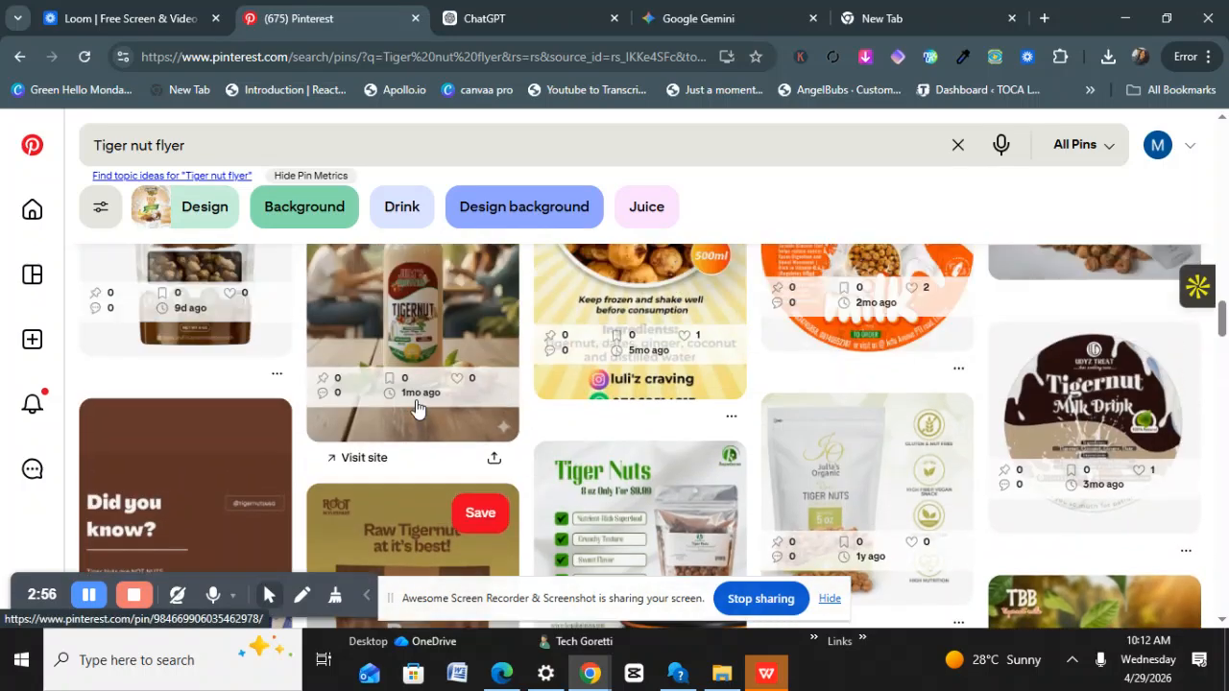
{"action": "scroll", "coordinate": [504, 401], "scroll_direction": "up", "scroll_amount": 10}
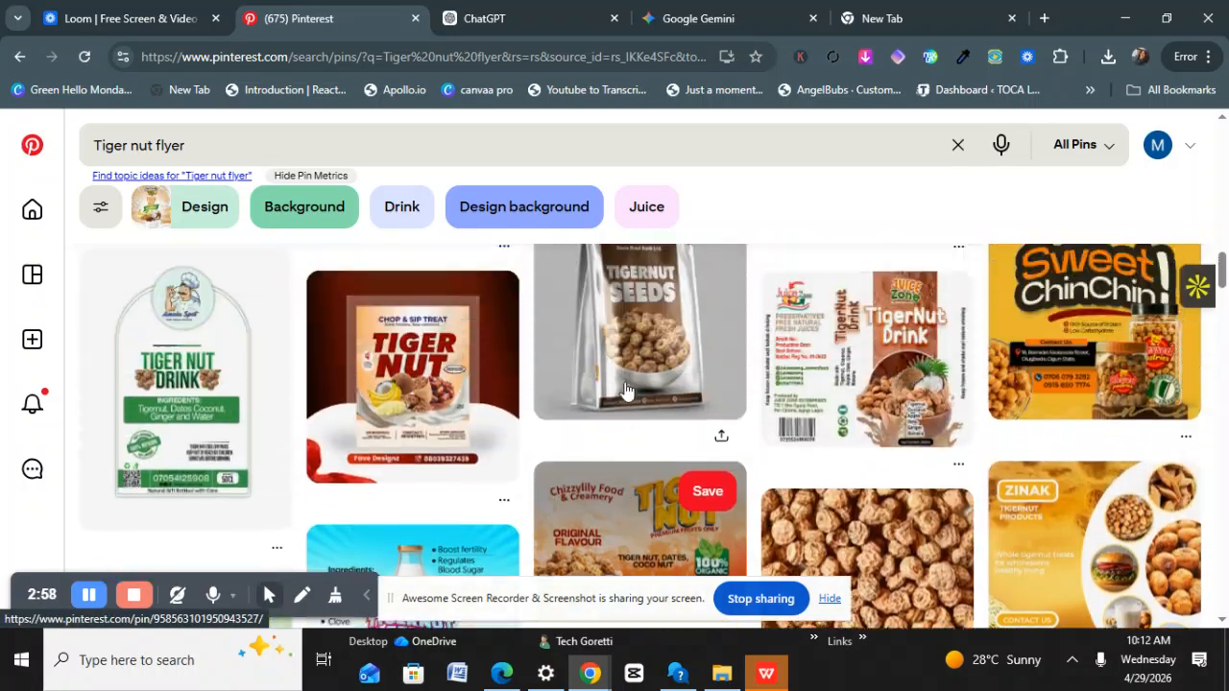
{"action": "scroll", "coordinate": [629, 389], "scroll_direction": "up", "scroll_amount": 10}
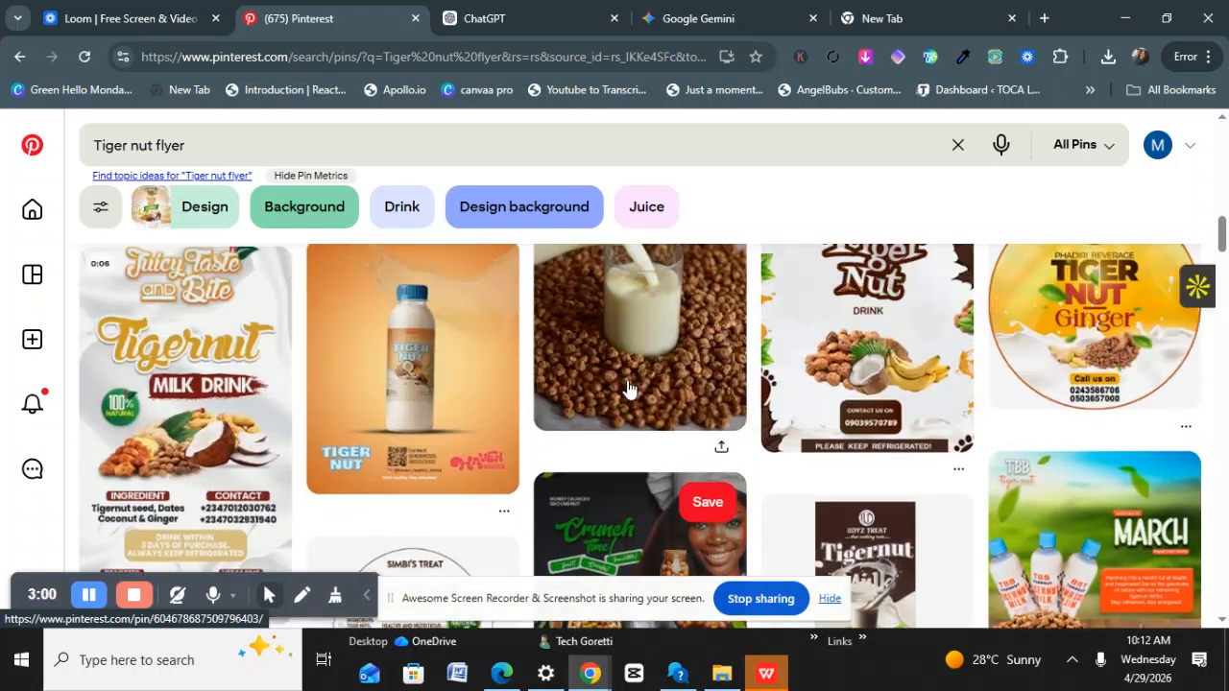
{"action": "scroll", "coordinate": [629, 388], "scroll_direction": "up", "scroll_amount": 3}
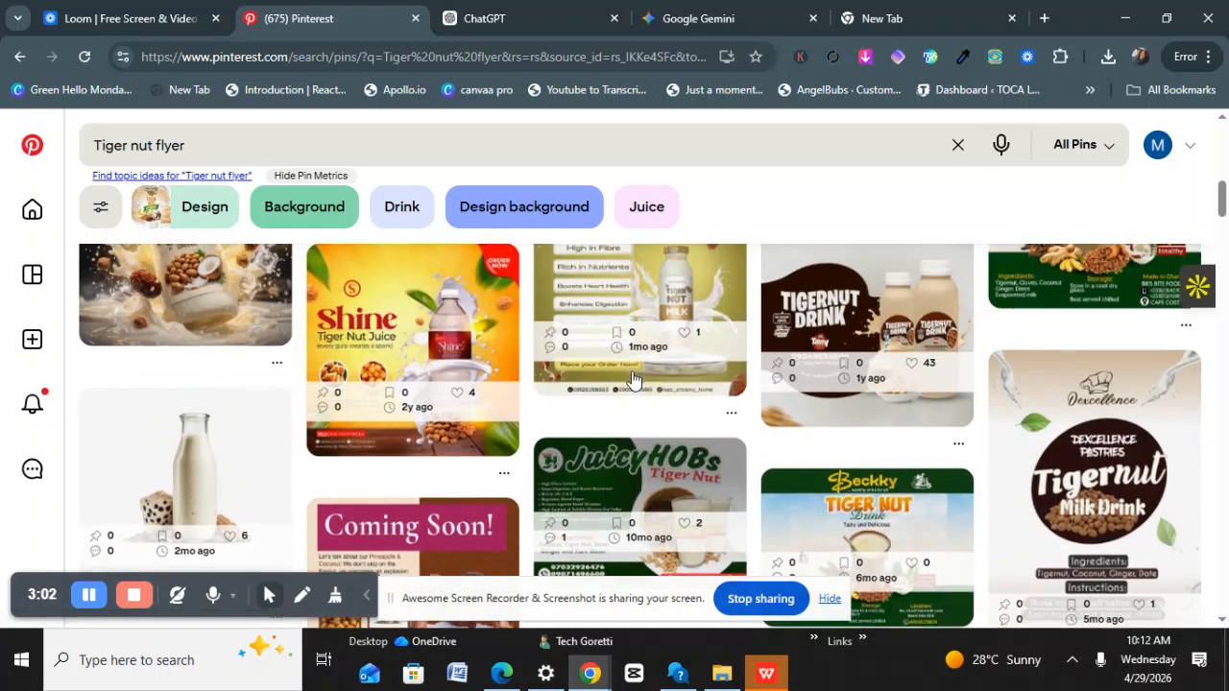
{"action": "scroll", "coordinate": [643, 399], "scroll_direction": "down", "scroll_amount": 2}
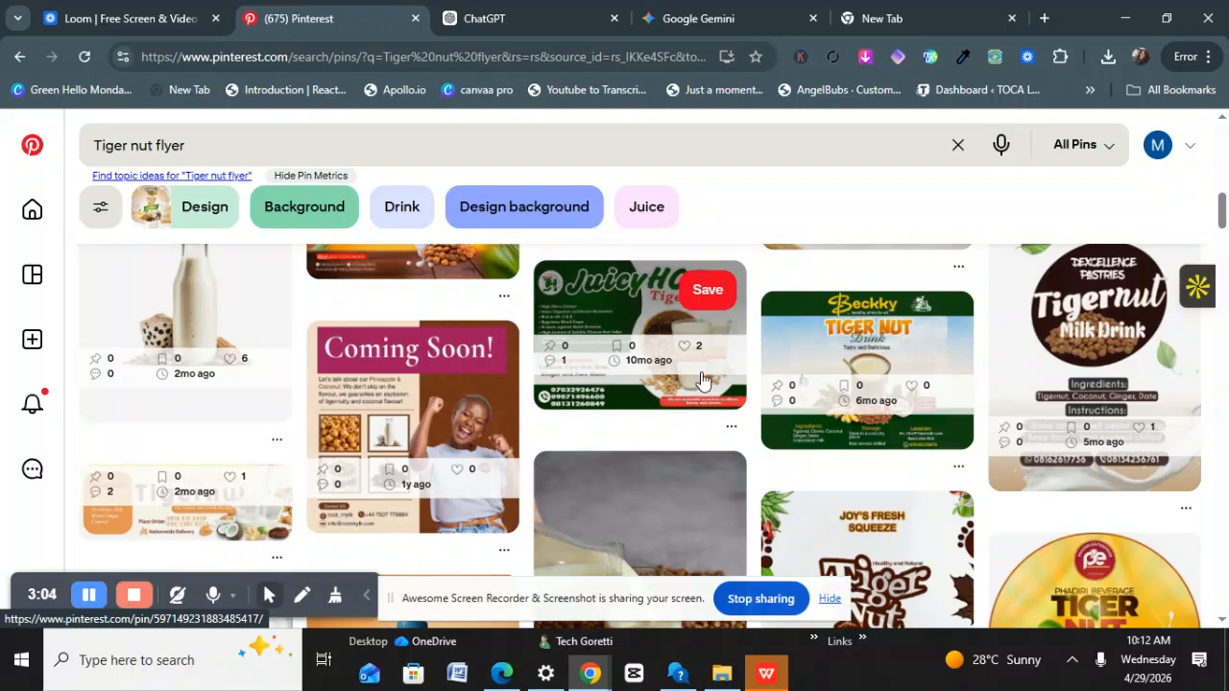
{"action": "scroll", "coordinate": [1013, 402], "scroll_direction": "up", "scroll_amount": 2}
{"action": "scroll", "coordinate": [1011, 399], "scroll_direction": "up", "scroll_amount": 1}
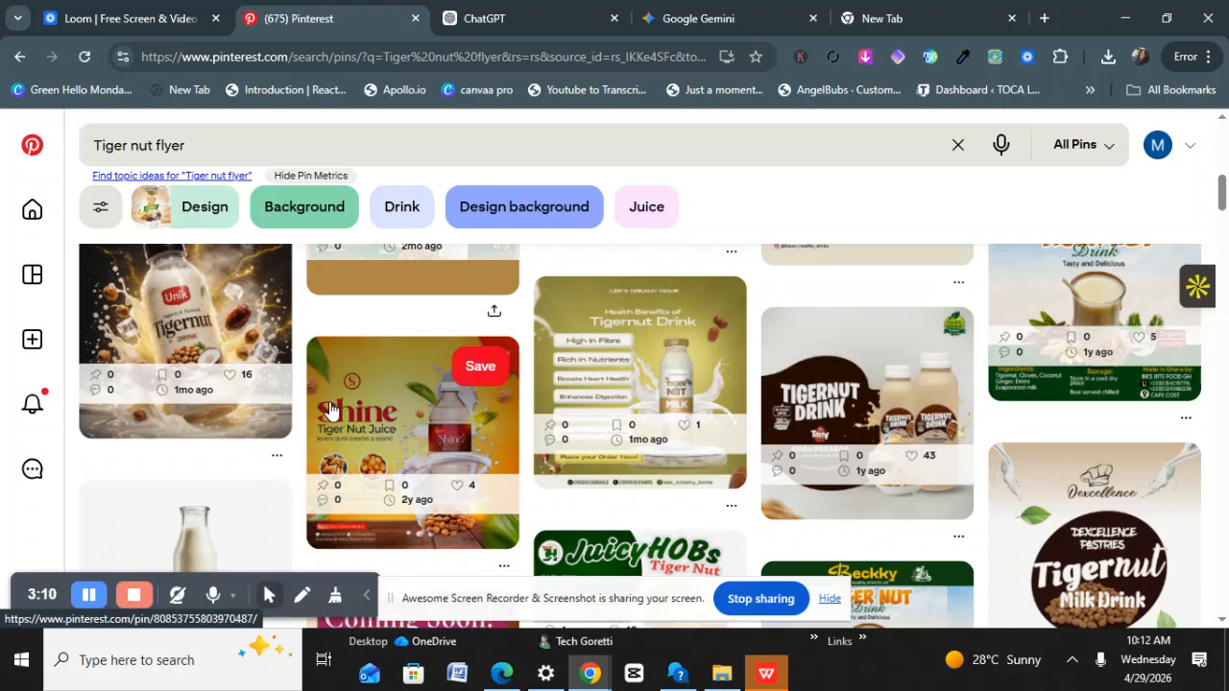
{"action": "scroll", "coordinate": [336, 399], "scroll_direction": "up", "scroll_amount": 1}
{"action": "scroll", "coordinate": [336, 396], "scroll_direction": "up", "scroll_amount": 2}
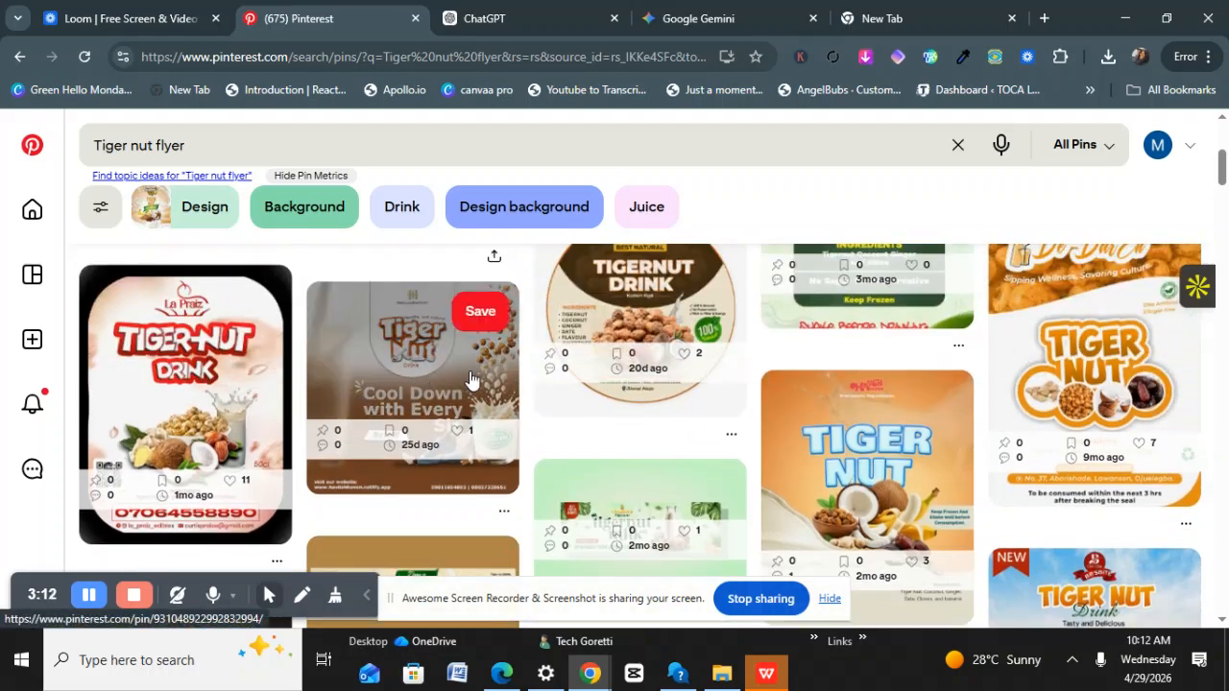
{"action": "scroll", "coordinate": [626, 374], "scroll_direction": "down", "scroll_amount": 8}
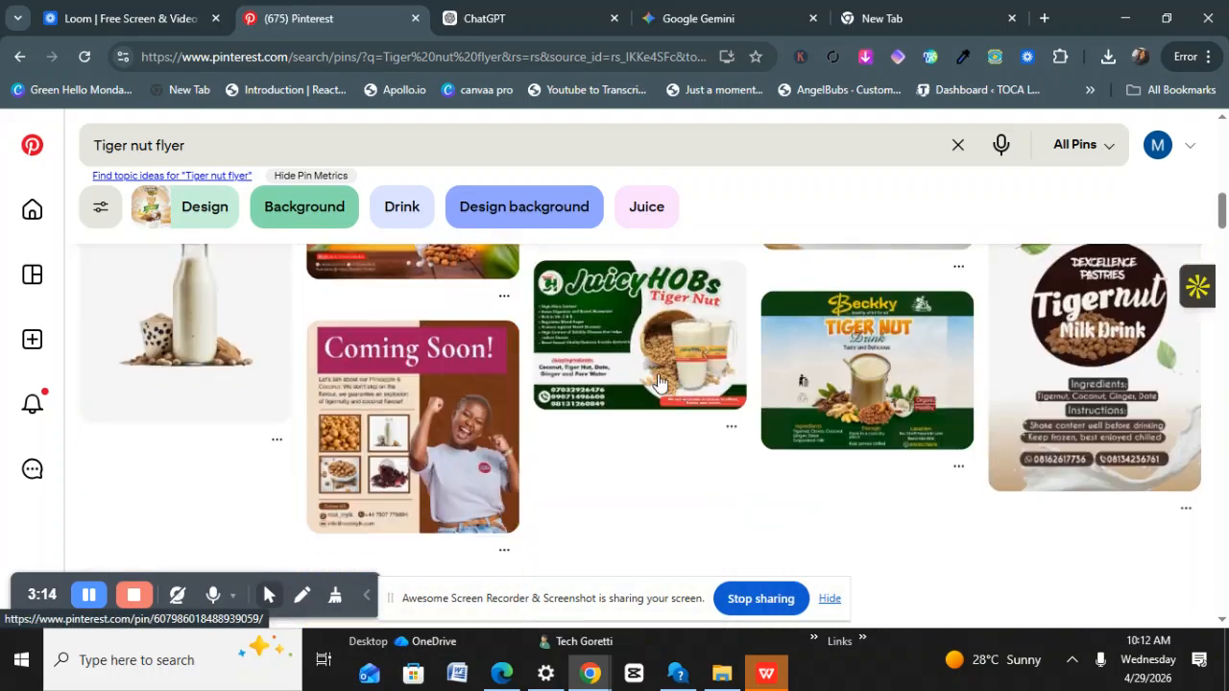
{"action": "scroll", "coordinate": [615, 360], "scroll_direction": "down", "scroll_amount": 7}
{"action": "scroll", "coordinate": [597, 351], "scroll_direction": "down", "scroll_amount": 3}
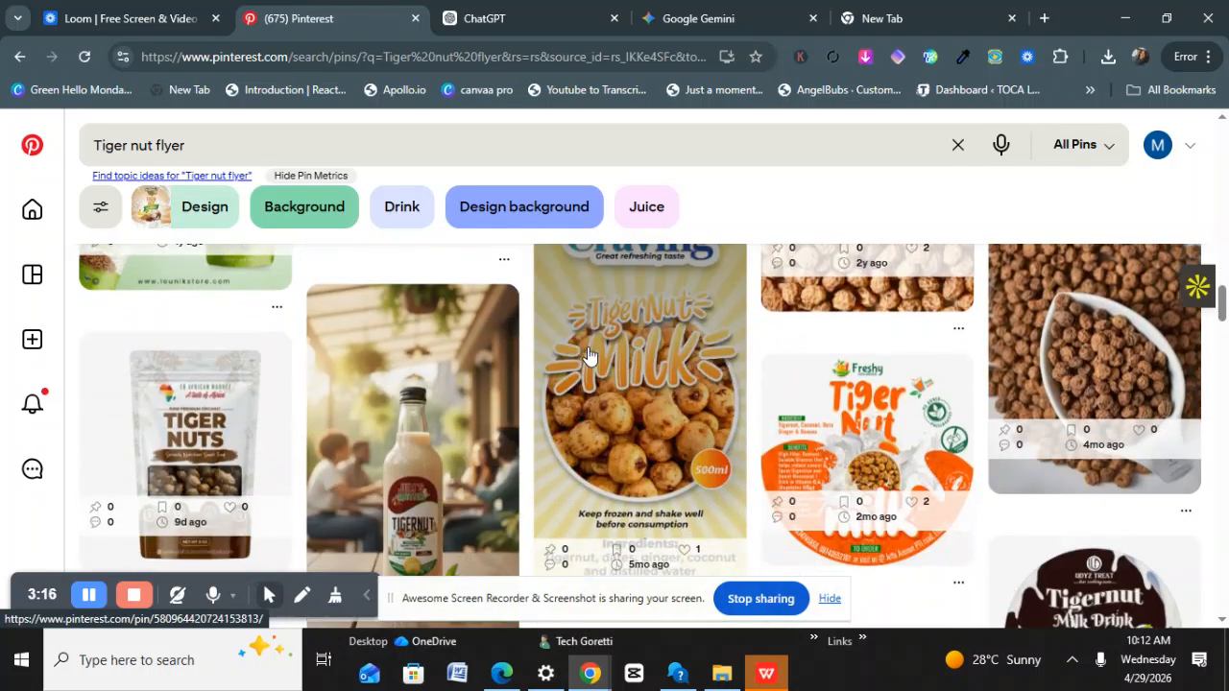
{"action": "scroll", "coordinate": [578, 354], "scroll_direction": "up", "scroll_amount": 3}
{"action": "scroll", "coordinate": [576, 356], "scroll_direction": "up", "scroll_amount": 1}
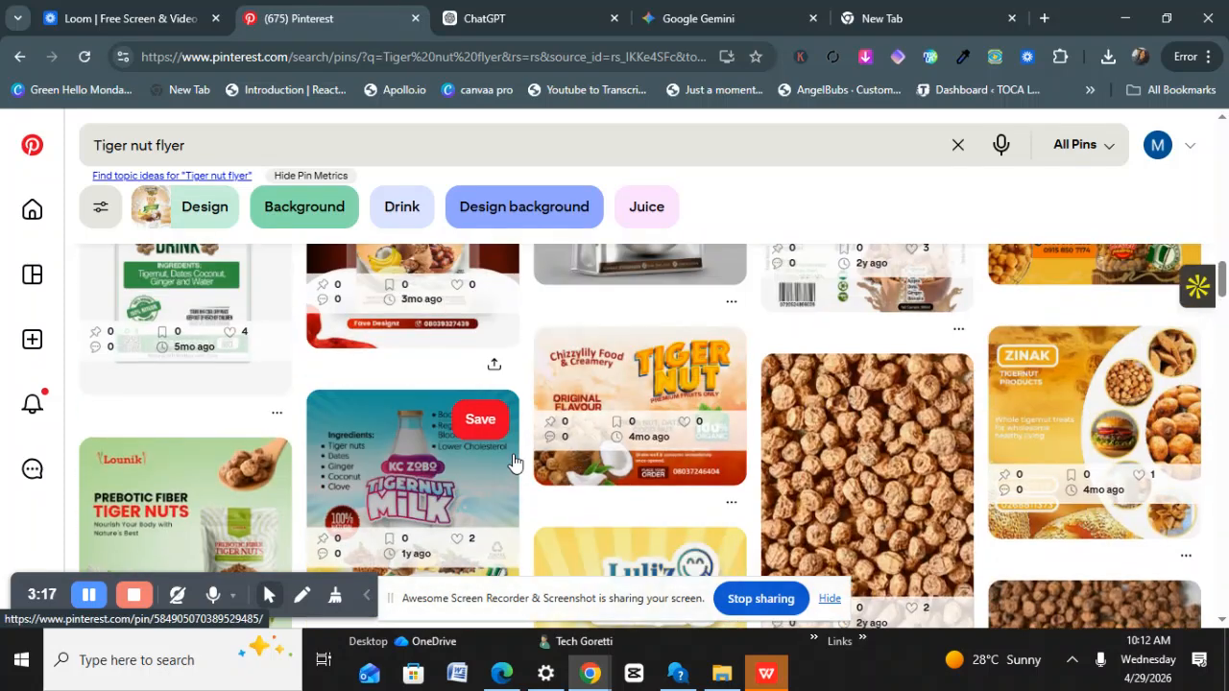
Open the Tigernut Milk pin, then the Olili Nutra Tigernut Drink pin from its related pins.
{"action": "left_click", "coordinate": [465, 503]}
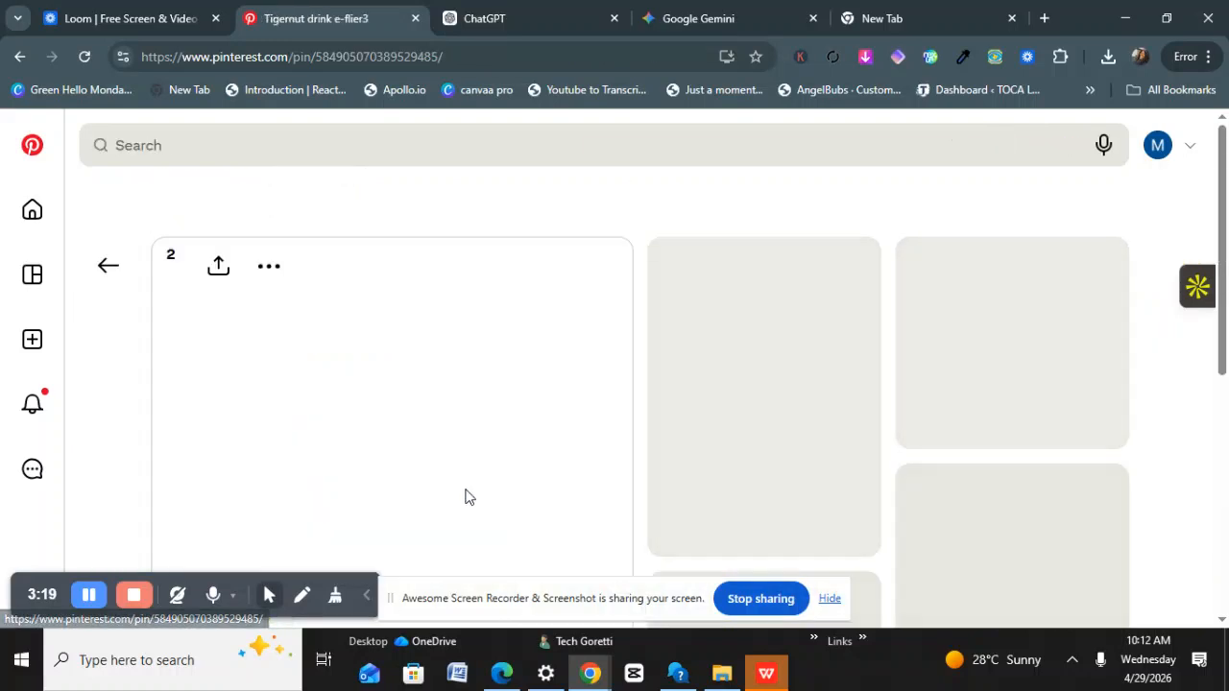
{"action": "scroll", "coordinate": [414, 335], "scroll_direction": "down", "scroll_amount": 1}
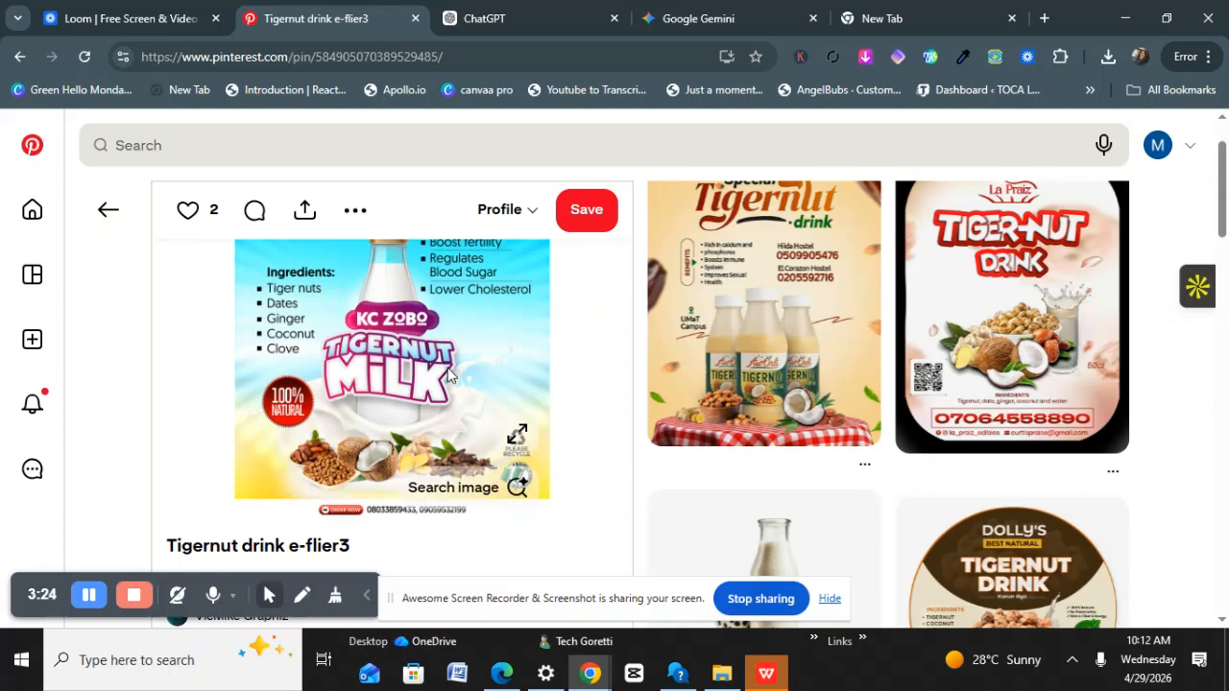
{"action": "scroll", "coordinate": [447, 365], "scroll_direction": "down", "scroll_amount": 6}
{"action": "scroll", "coordinate": [459, 368], "scroll_direction": "down", "scroll_amount": 5}
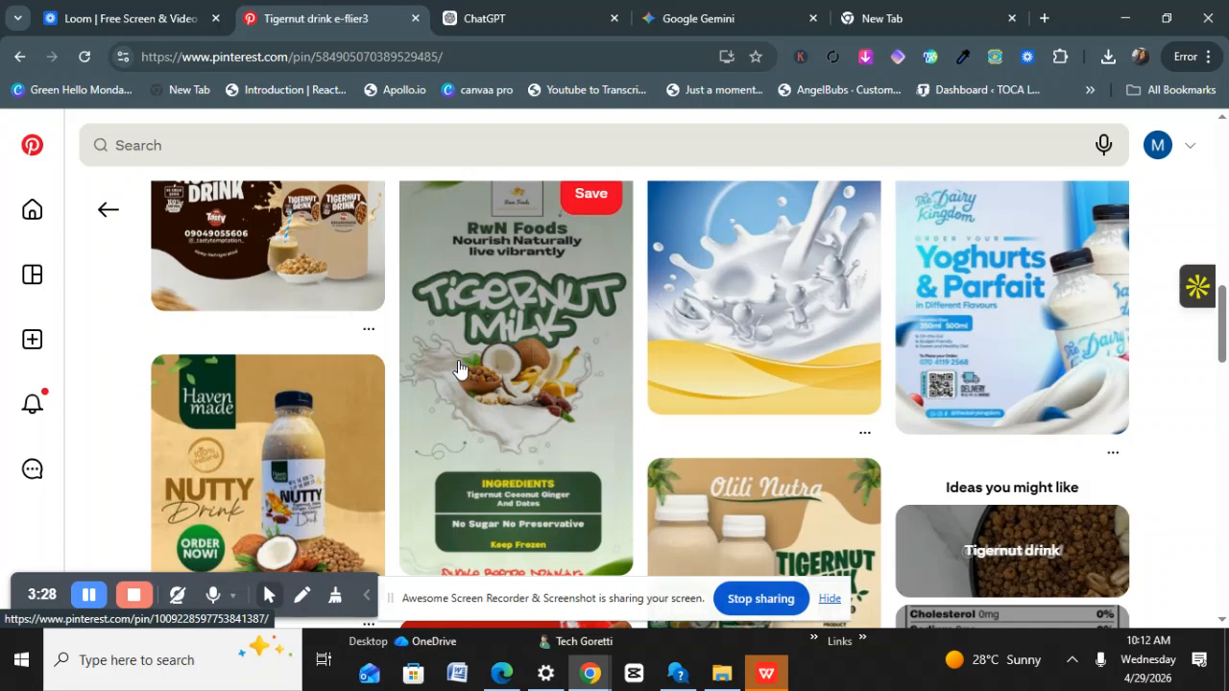
{"action": "scroll", "coordinate": [459, 369], "scroll_direction": "down", "scroll_amount": 3}
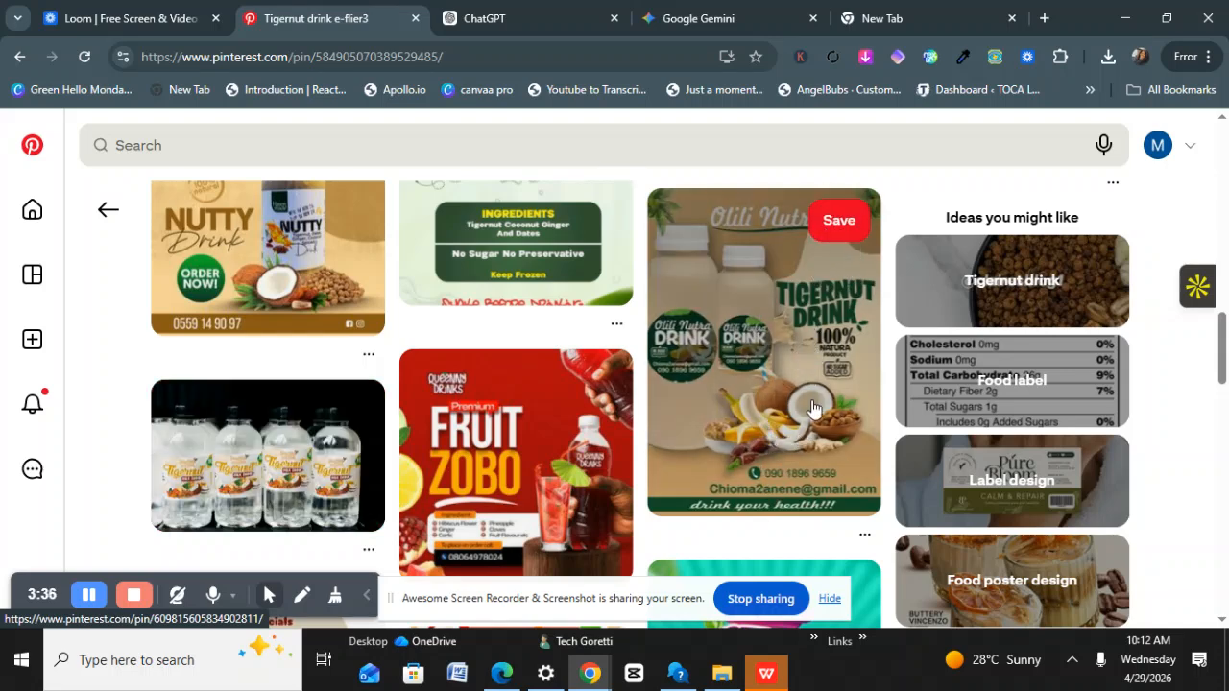
{"action": "scroll", "coordinate": [739, 301], "scroll_direction": "down", "scroll_amount": 1}
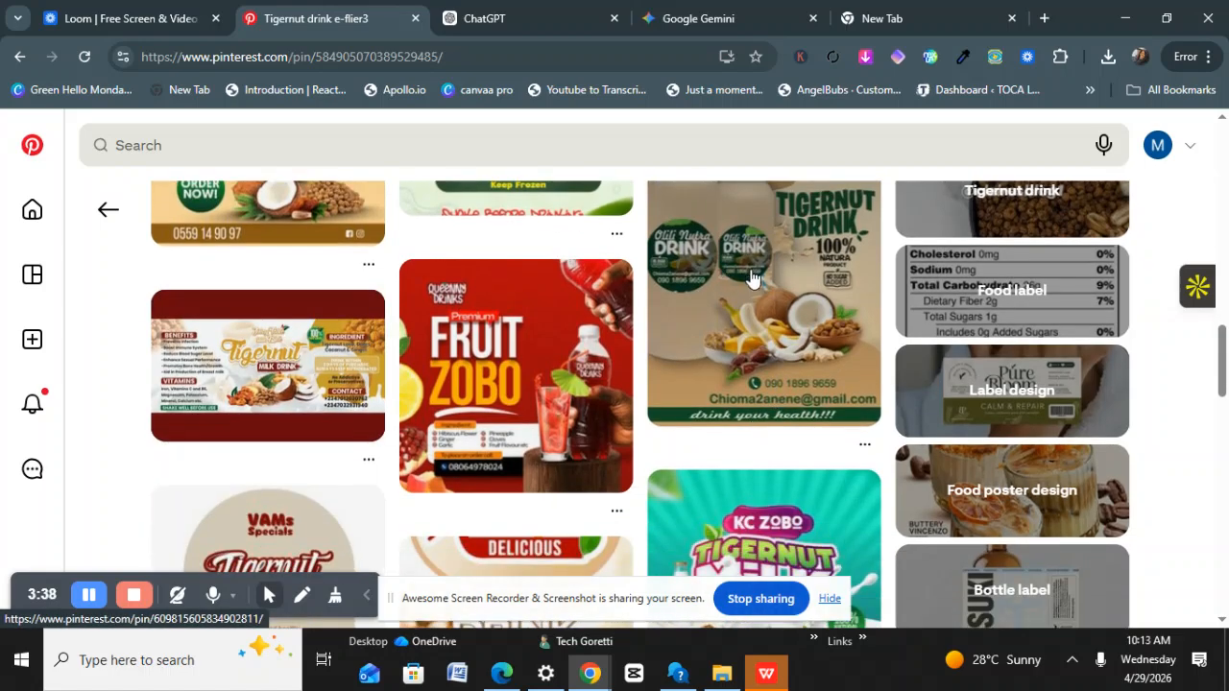
{"action": "left_click", "coordinate": [737, 299]}
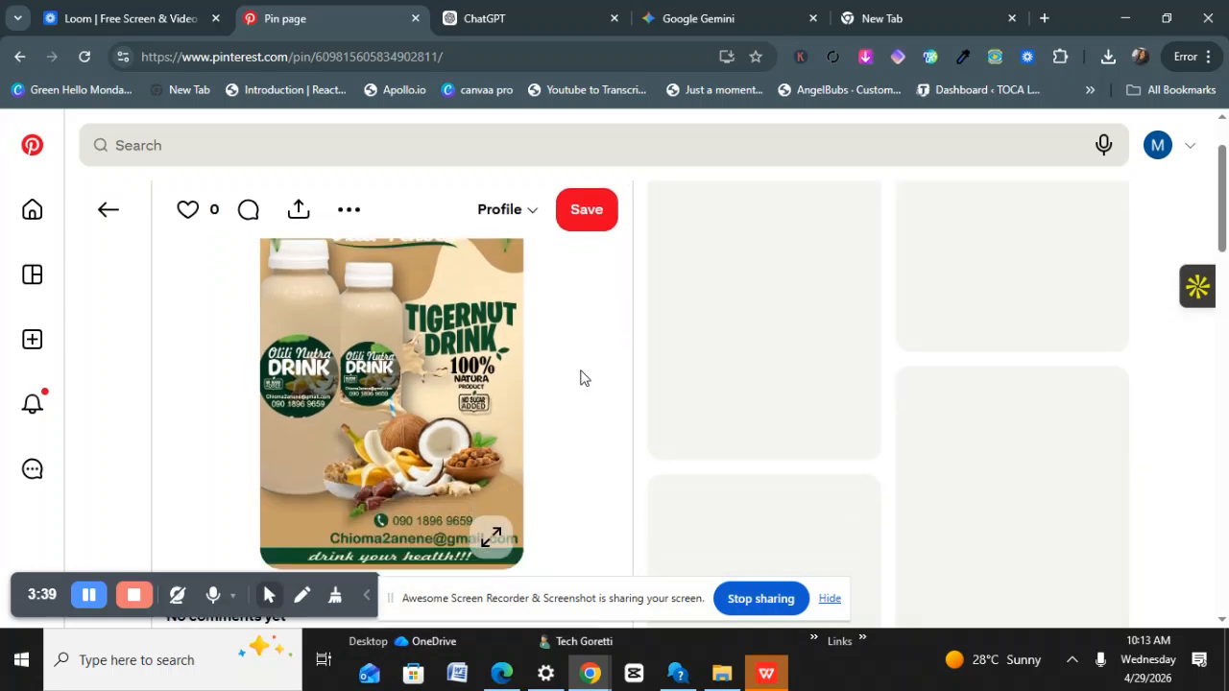
Download the Olili Nutra flyer image from the pin's More actions menu.
{"action": "scroll", "coordinate": [499, 377], "scroll_direction": "down", "scroll_amount": 2}
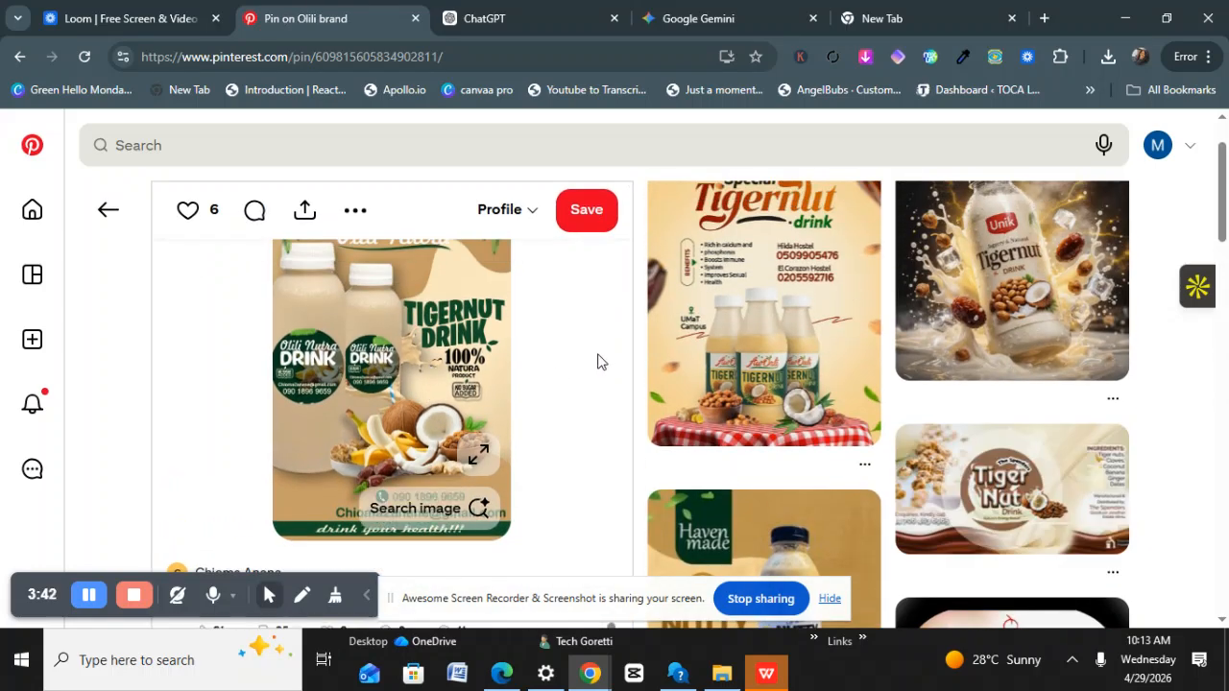
{"action": "scroll", "coordinate": [723, 481], "scroll_direction": "down", "scroll_amount": 3}
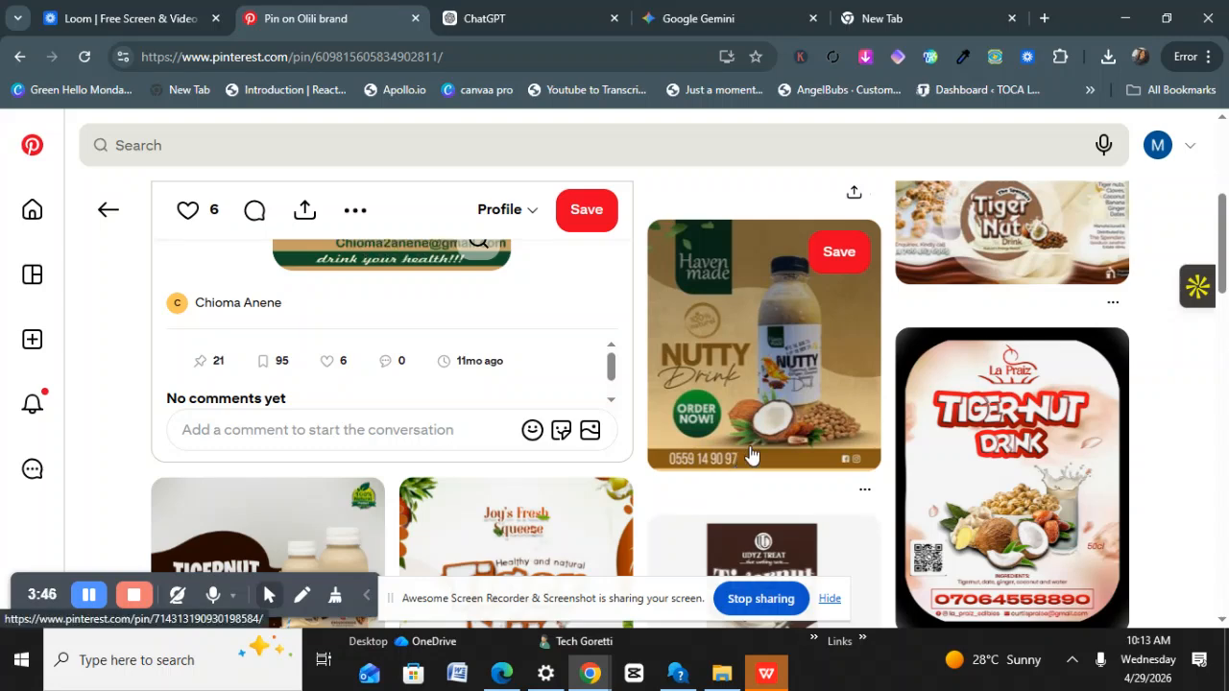
{"action": "scroll", "coordinate": [463, 399], "scroll_direction": "up", "scroll_amount": 3}
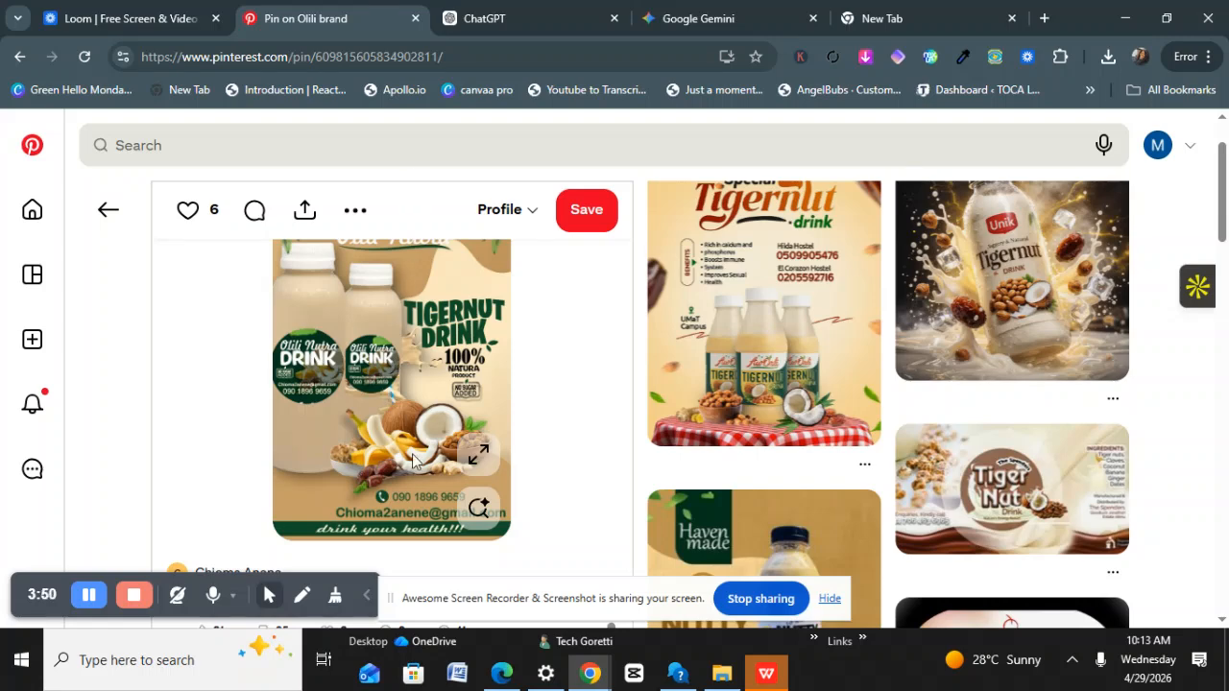
{"action": "scroll", "coordinate": [479, 510], "scroll_direction": "down", "scroll_amount": 1}
{"action": "scroll", "coordinate": [479, 510], "scroll_direction": "down", "scroll_amount": 1}
{"action": "scroll", "coordinate": [312, 416], "scroll_direction": "up", "scroll_amount": 3}
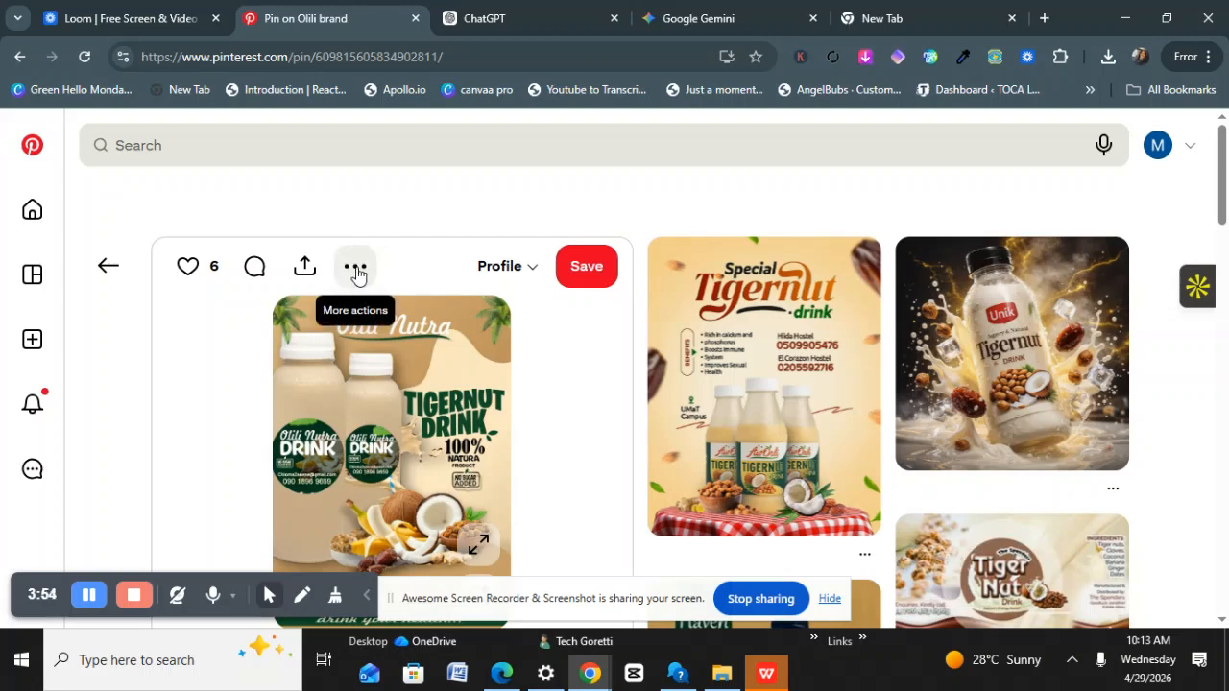
{"action": "left_click", "coordinate": [356, 271]}
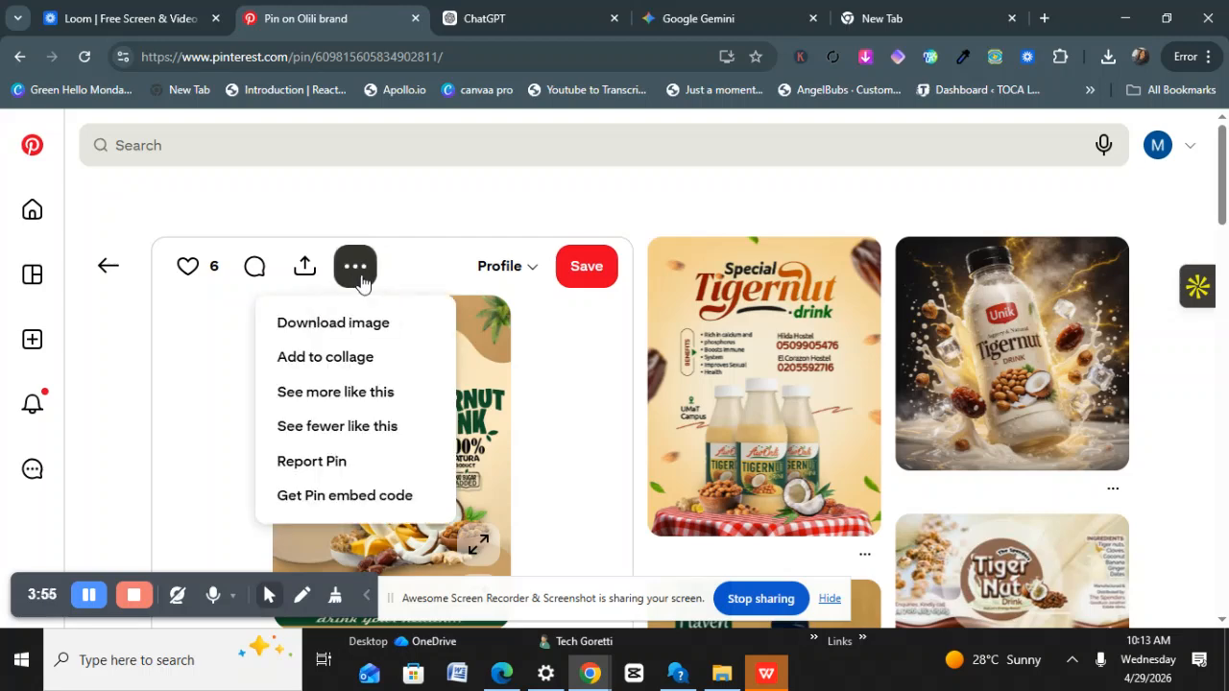
{"action": "left_click", "coordinate": [357, 326]}
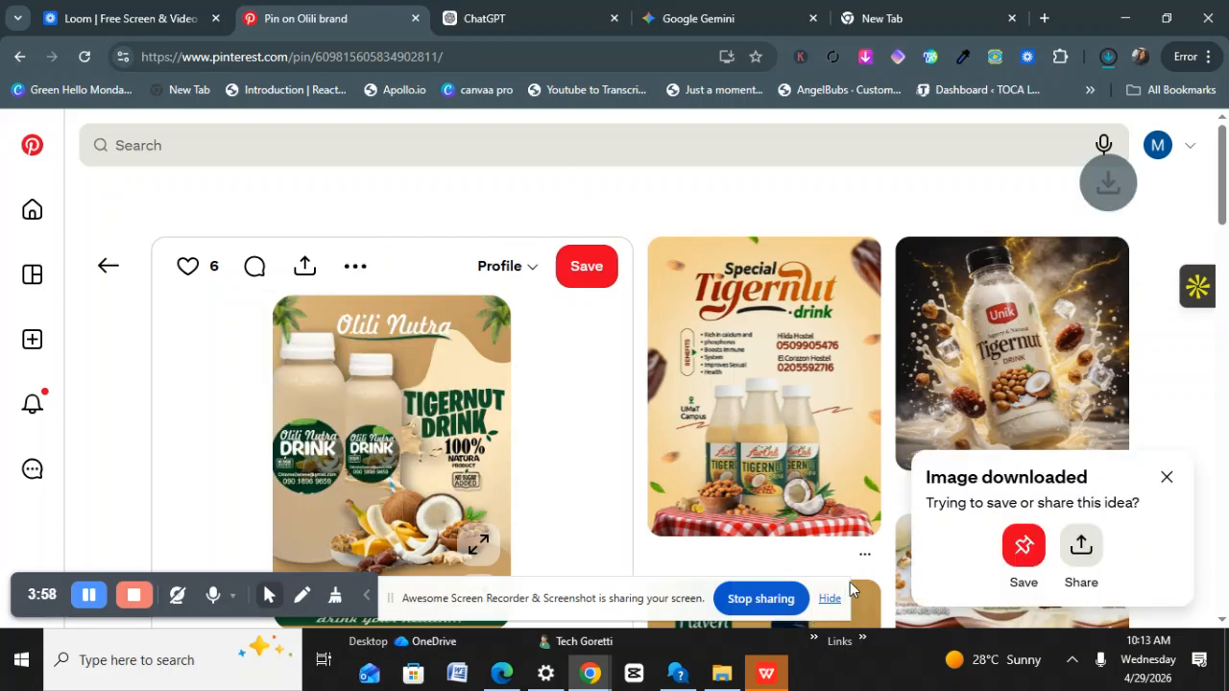
Attach the downloaded file download (3) to a new ChatGPT prompt and dismiss the promo card.
{"action": "left_click", "coordinate": [486, 23]}
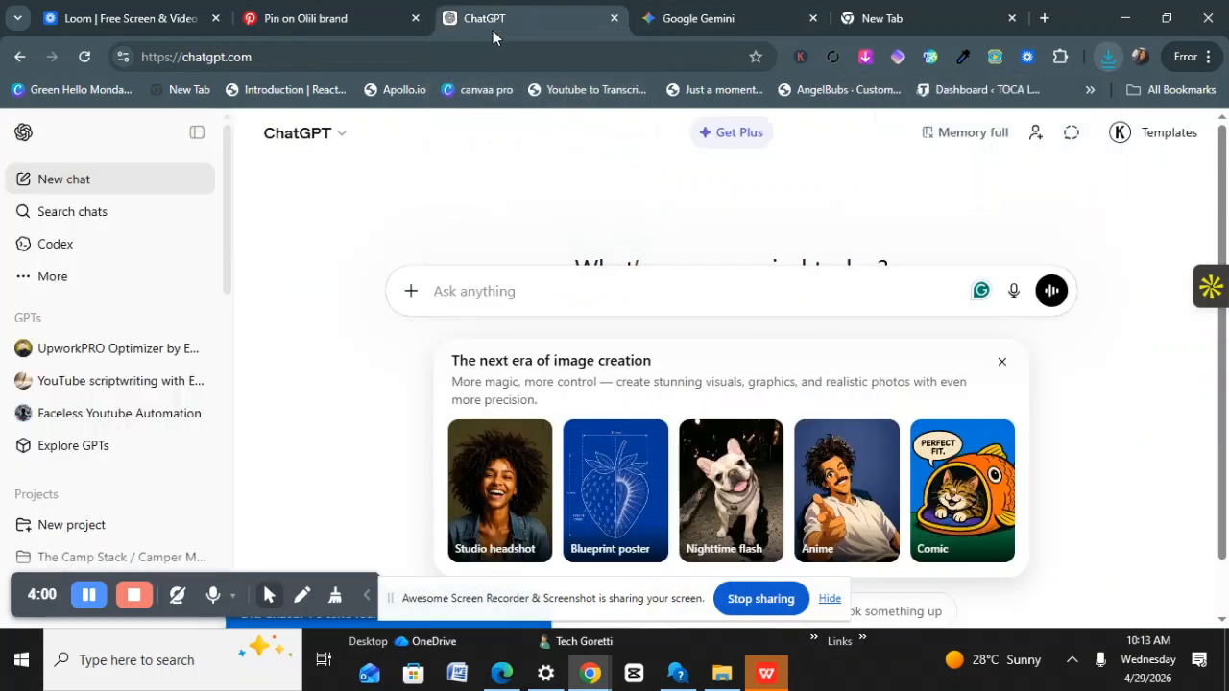
{"action": "left_click", "coordinate": [412, 293]}
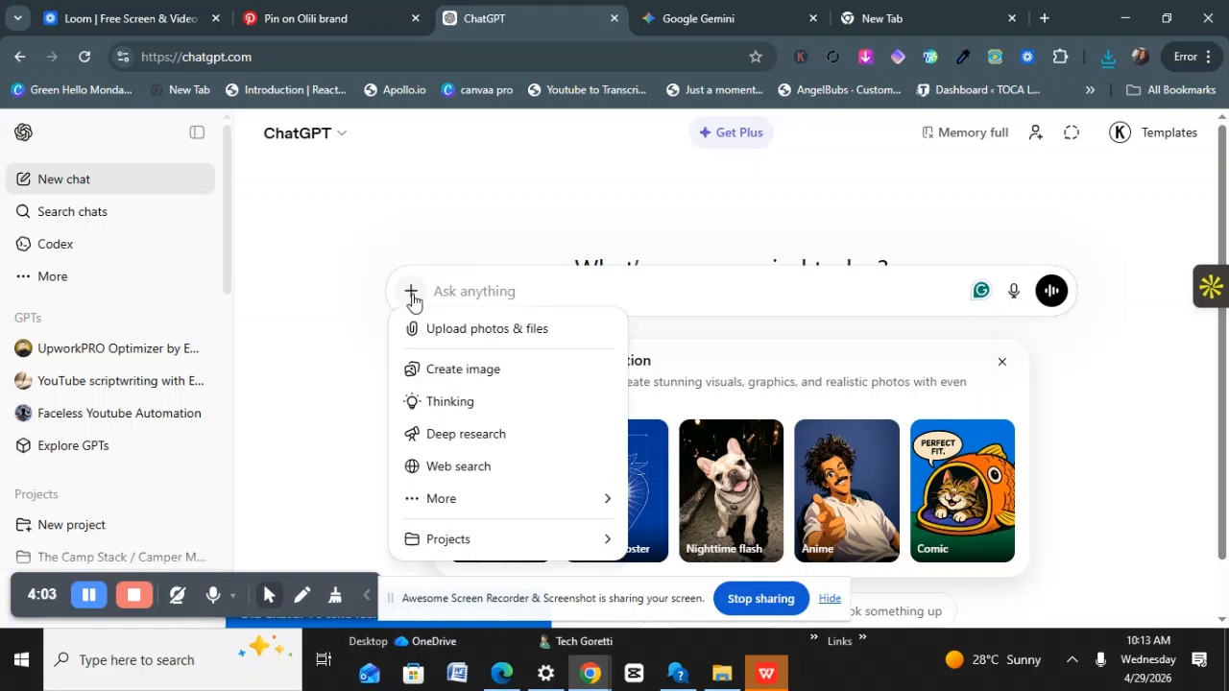
{"action": "left_click", "coordinate": [431, 332]}
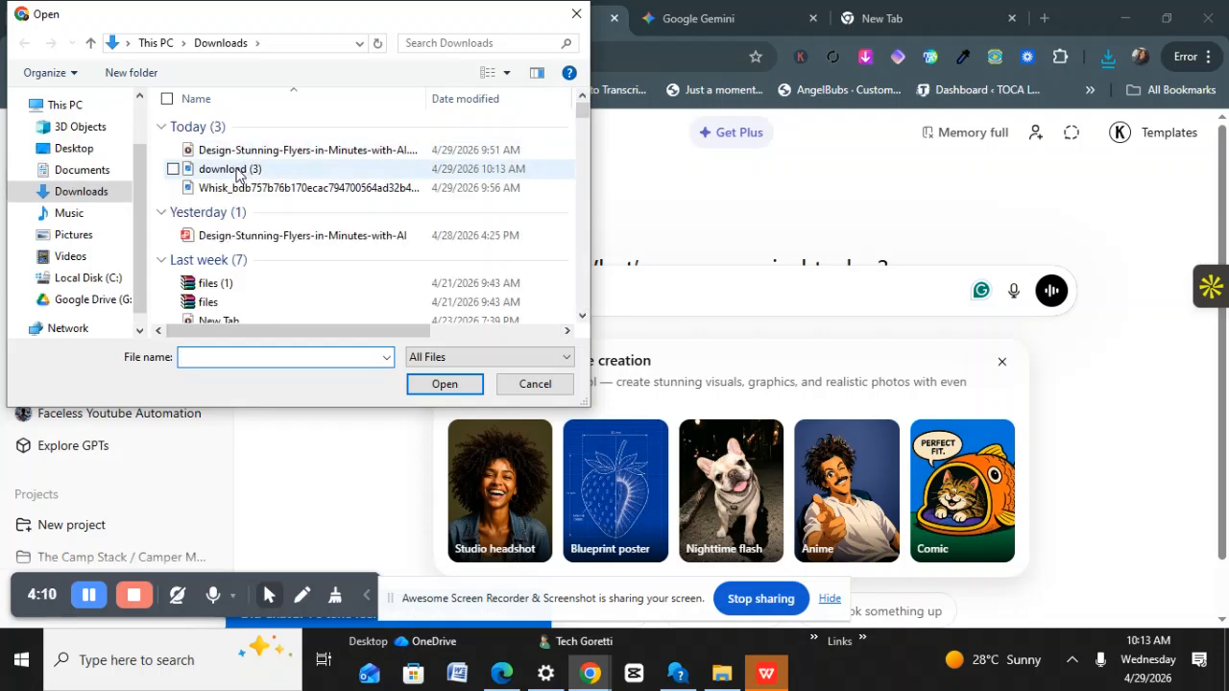
{"action": "left_click", "coordinate": [237, 171]}
{"action": "left_click", "coordinate": [426, 383]}
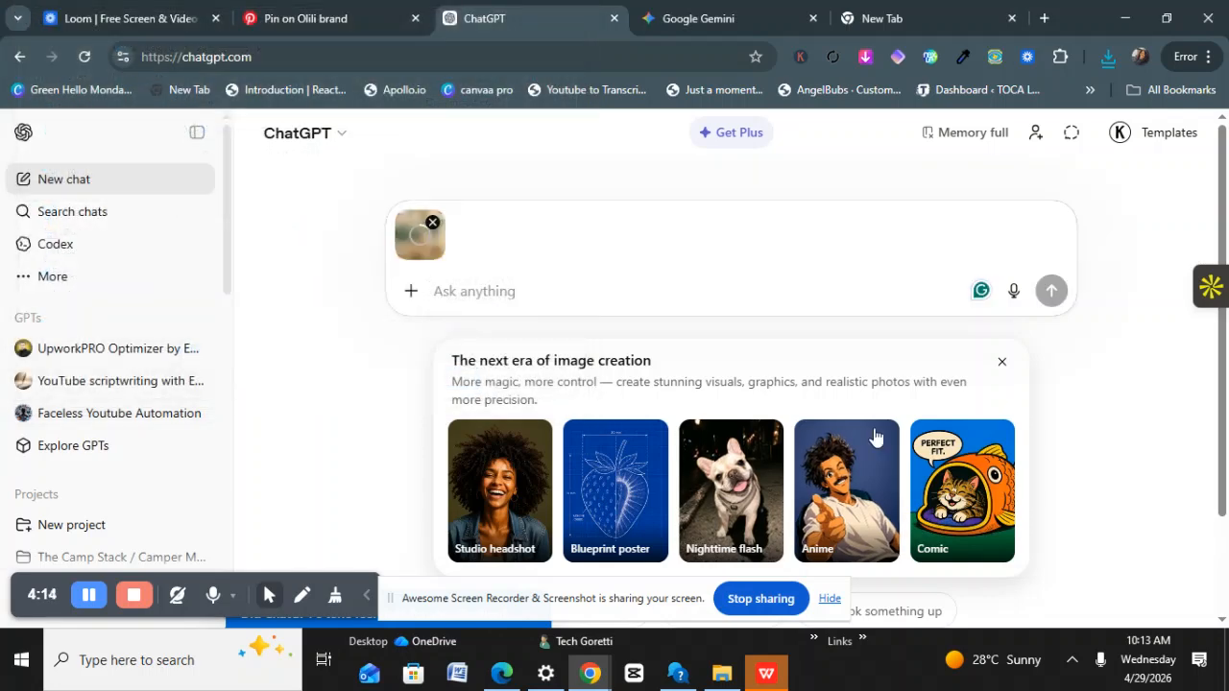
{"action": "left_click", "coordinate": [1002, 363]}
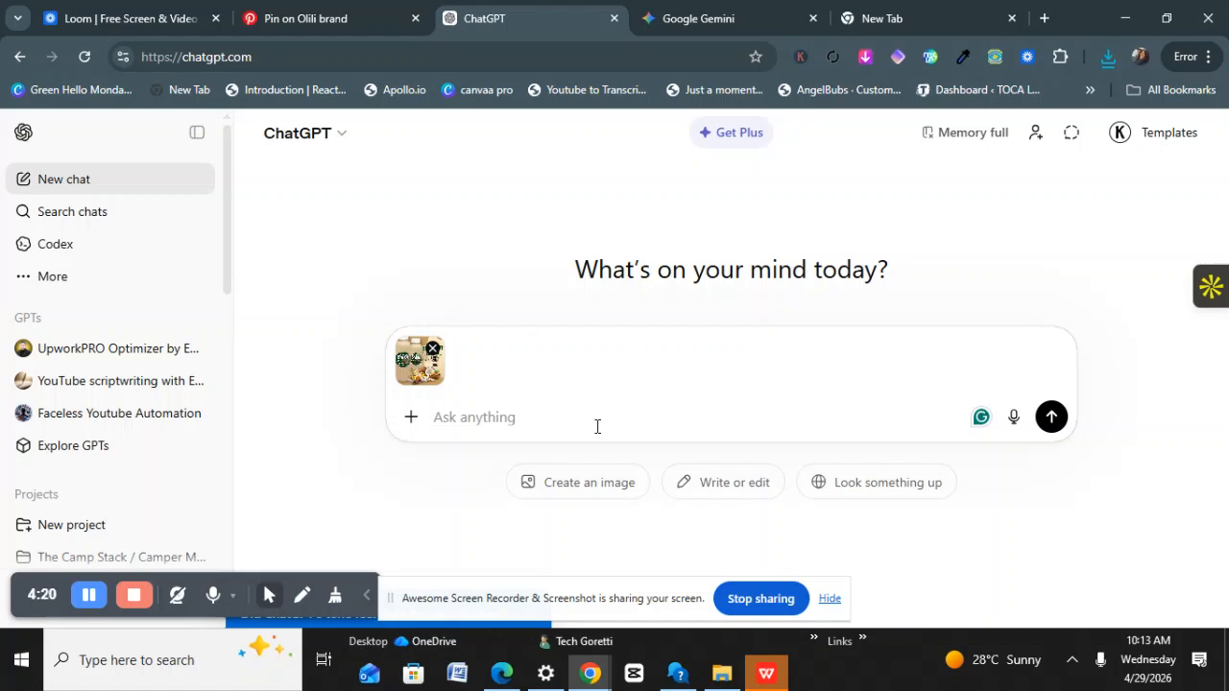
Send the request 'analyze this flyer and give a prompt to create something similar', asking for a different design.
{"action": "type", "text": "analyze"}
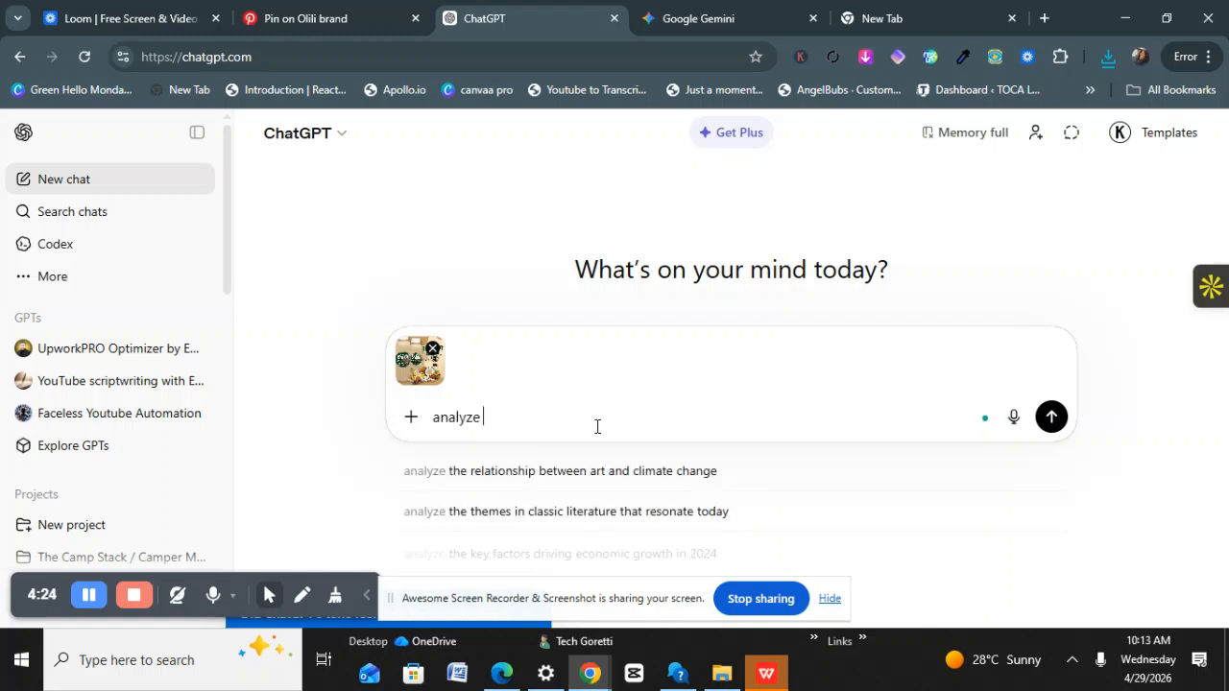
{"action": "type", "text": " th"}
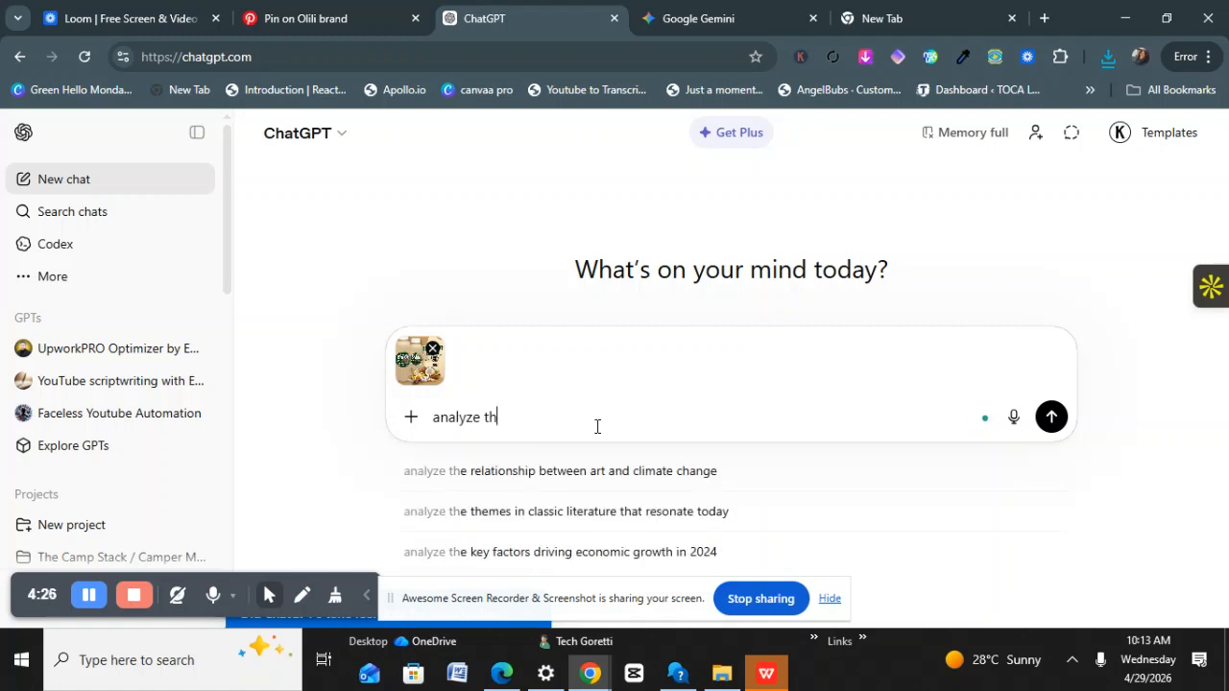
{"action": "type", "text": "is fl"}
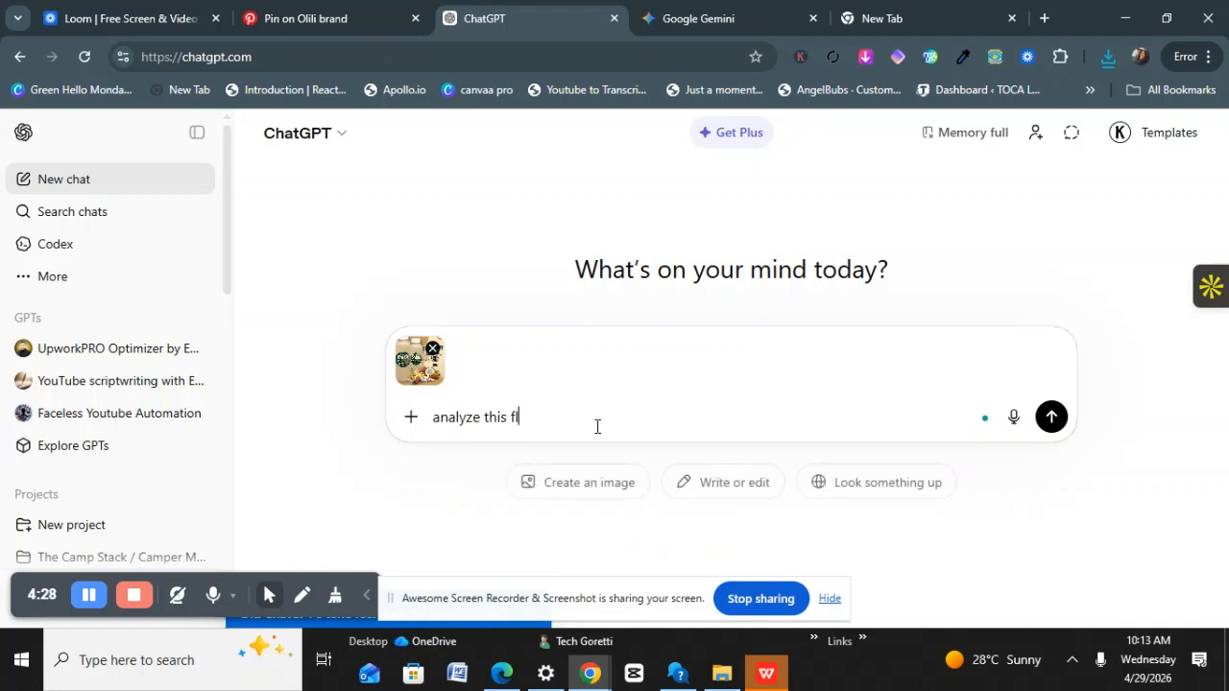
{"action": "type", "text": "yer and give a prompt t"}
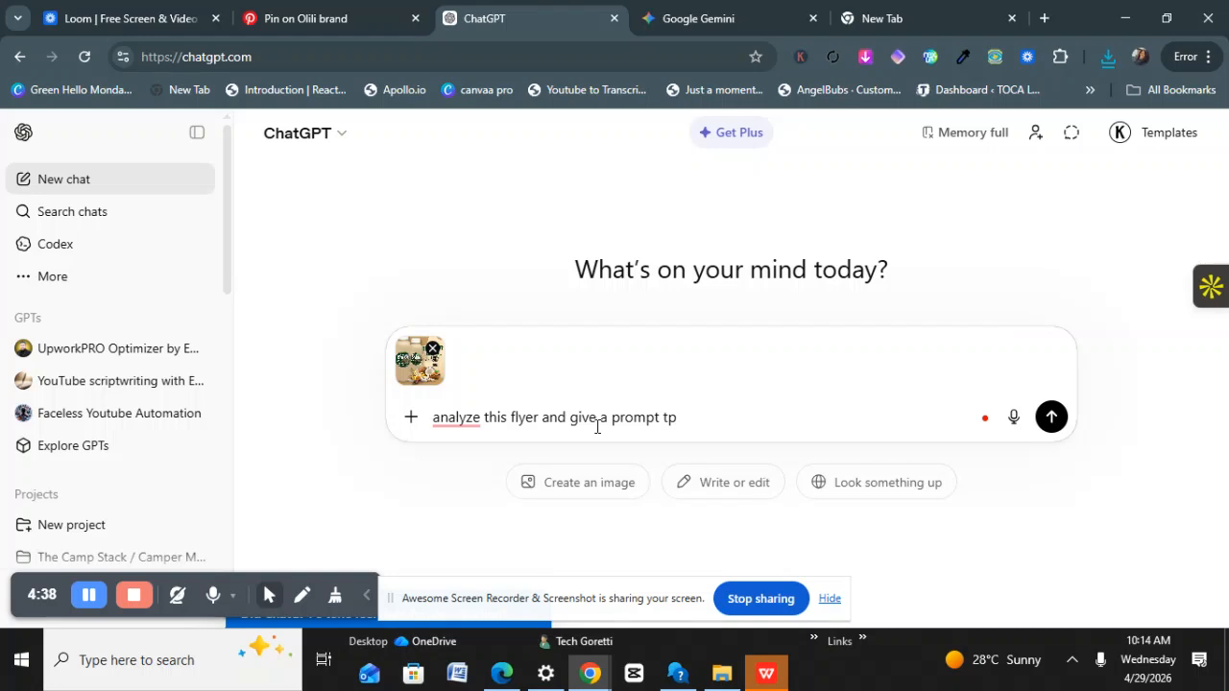
{"action": "type", "text": "o create something"}
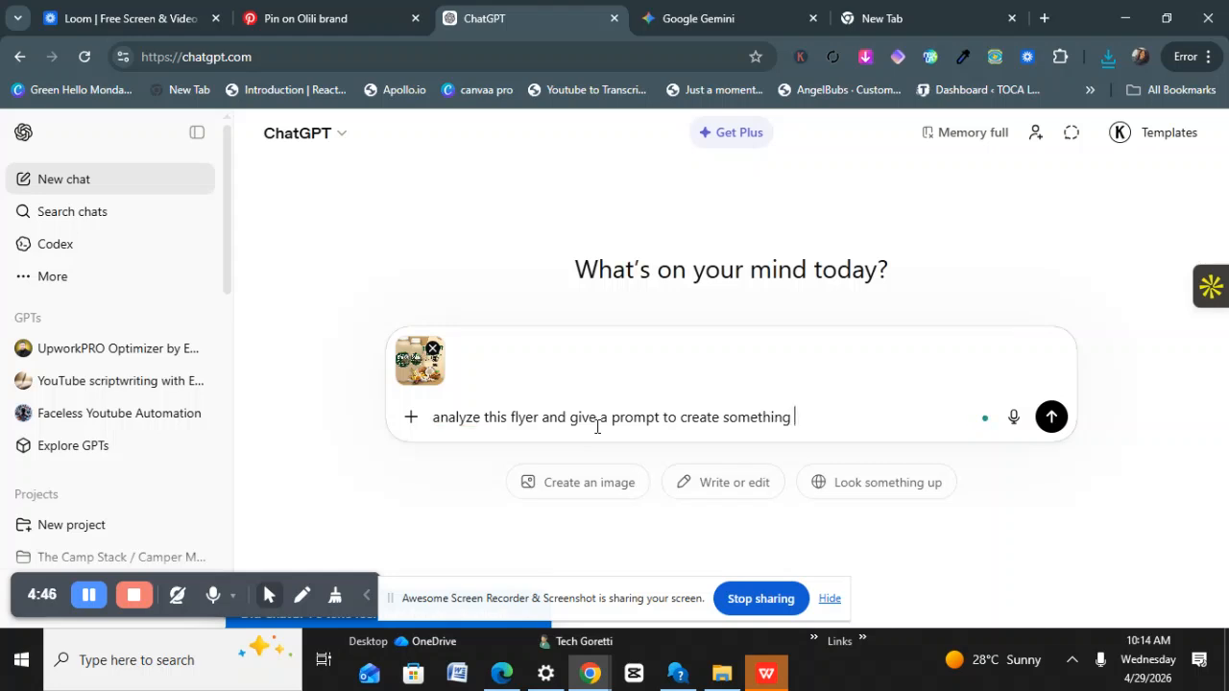
{"action": "type", "text": " similar for my brand."}
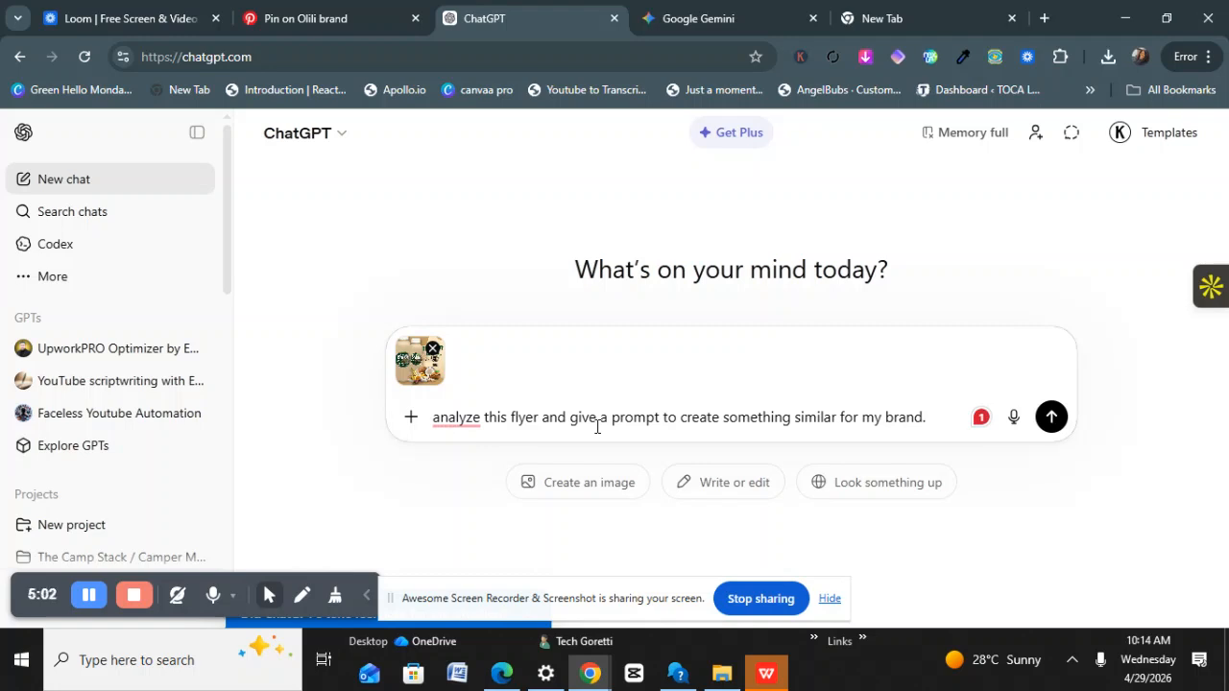
{"action": "type", "text": "please make the"}
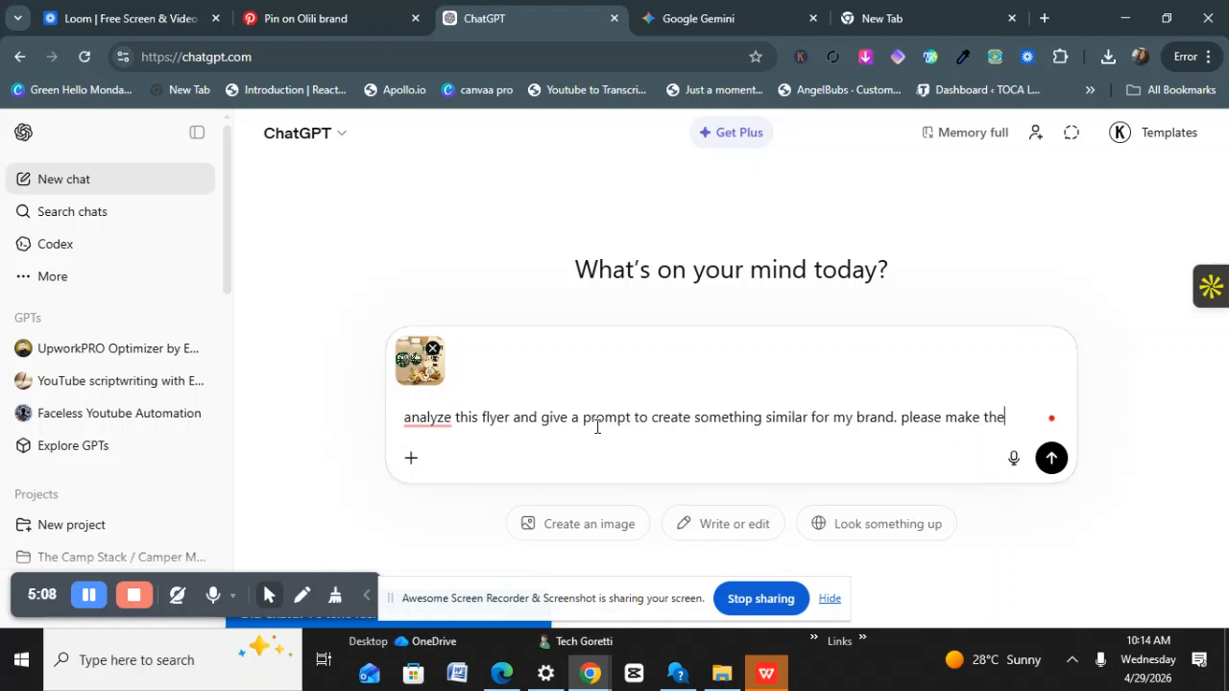
{"action": "type", "text": " design differe"}
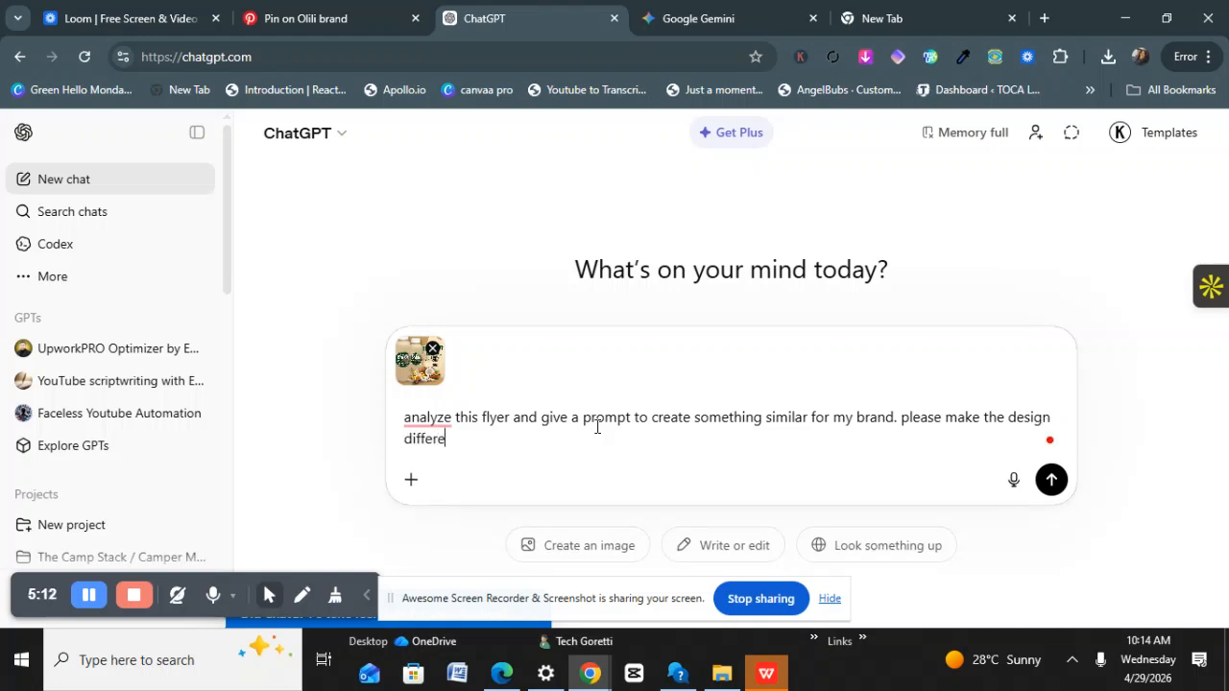
{"action": "type", "text": "nt from this parti"}
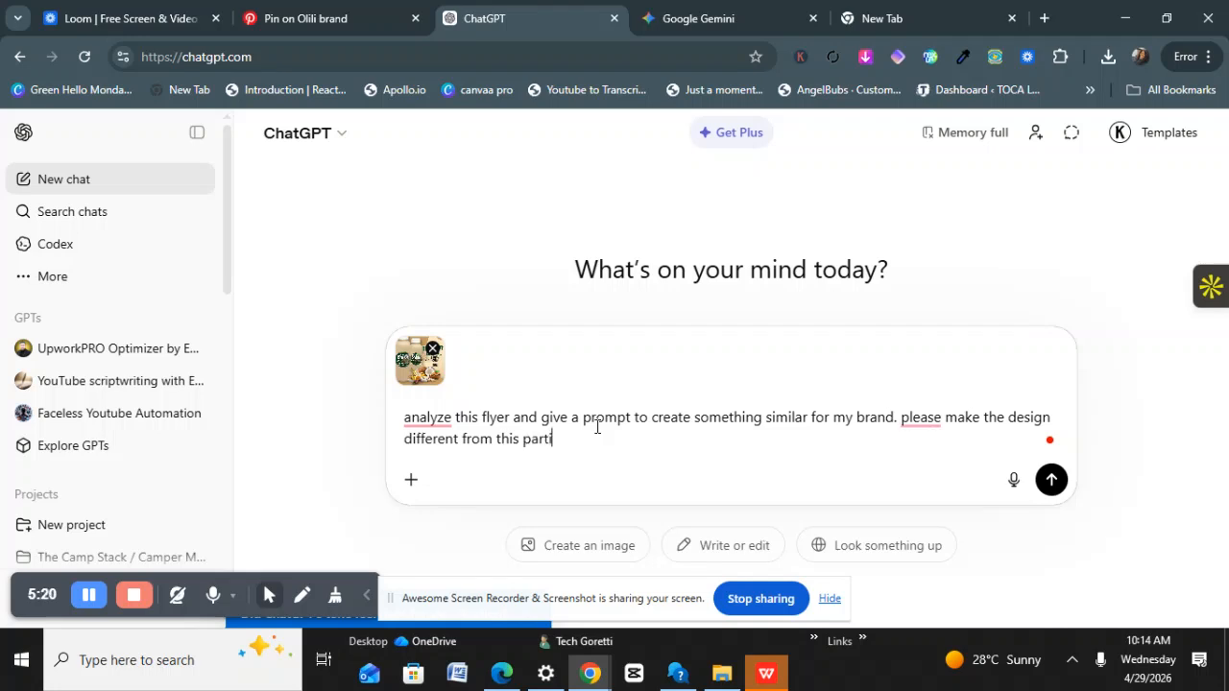
{"action": "type", "text": "cular flyer"}
{"action": "key", "text": "Return"}
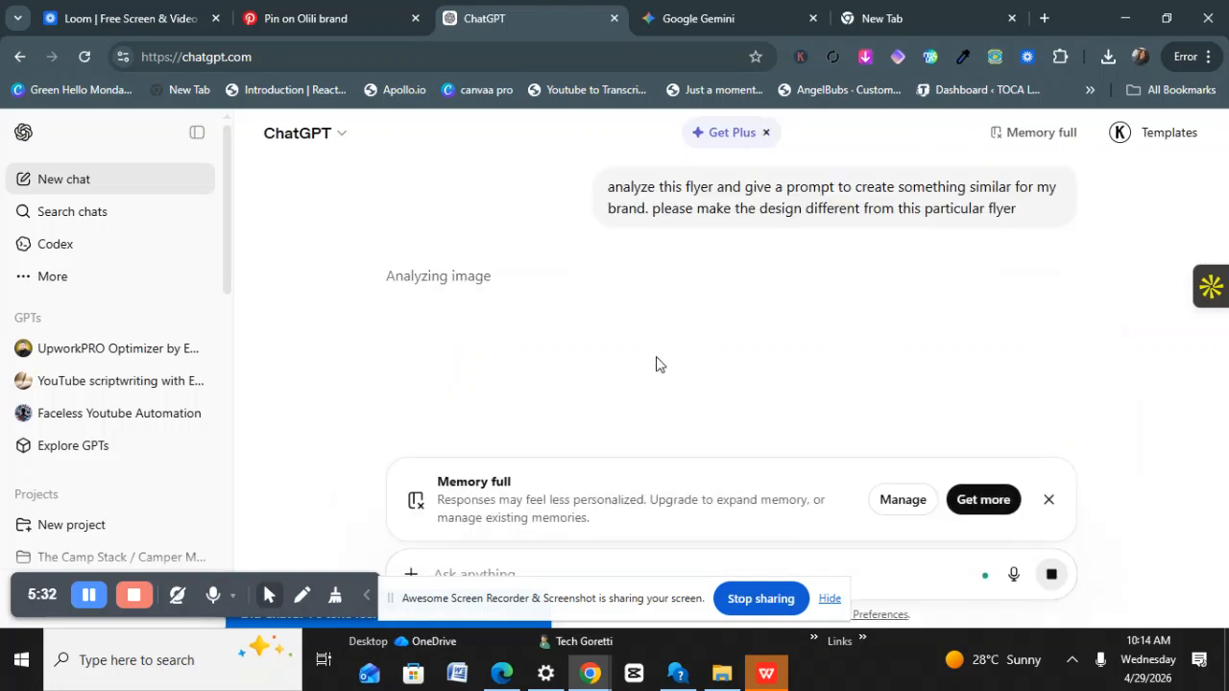
Dismiss the Memory full notice and scroll through ChatGPT's flyer analysis.
{"action": "left_click", "coordinate": [1049, 500]}
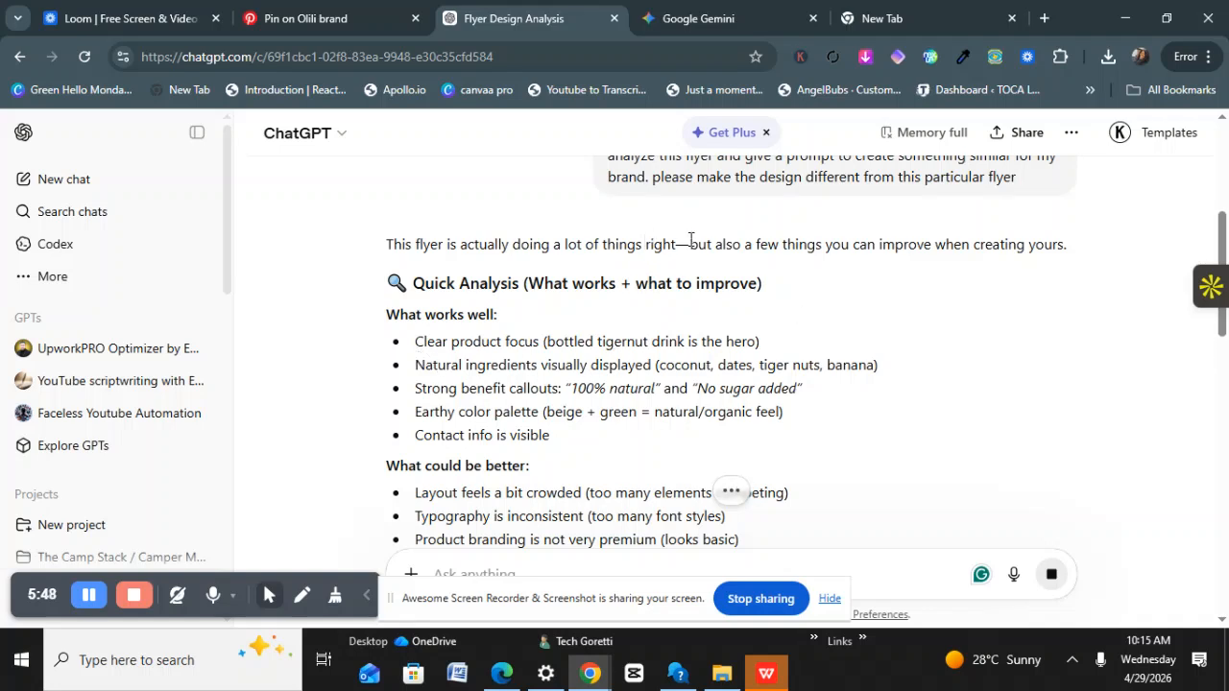
{"action": "scroll", "coordinate": [698, 260], "scroll_direction": "up", "scroll_amount": 3}
{"action": "scroll", "coordinate": [912, 267], "scroll_direction": "down", "scroll_amount": 5}
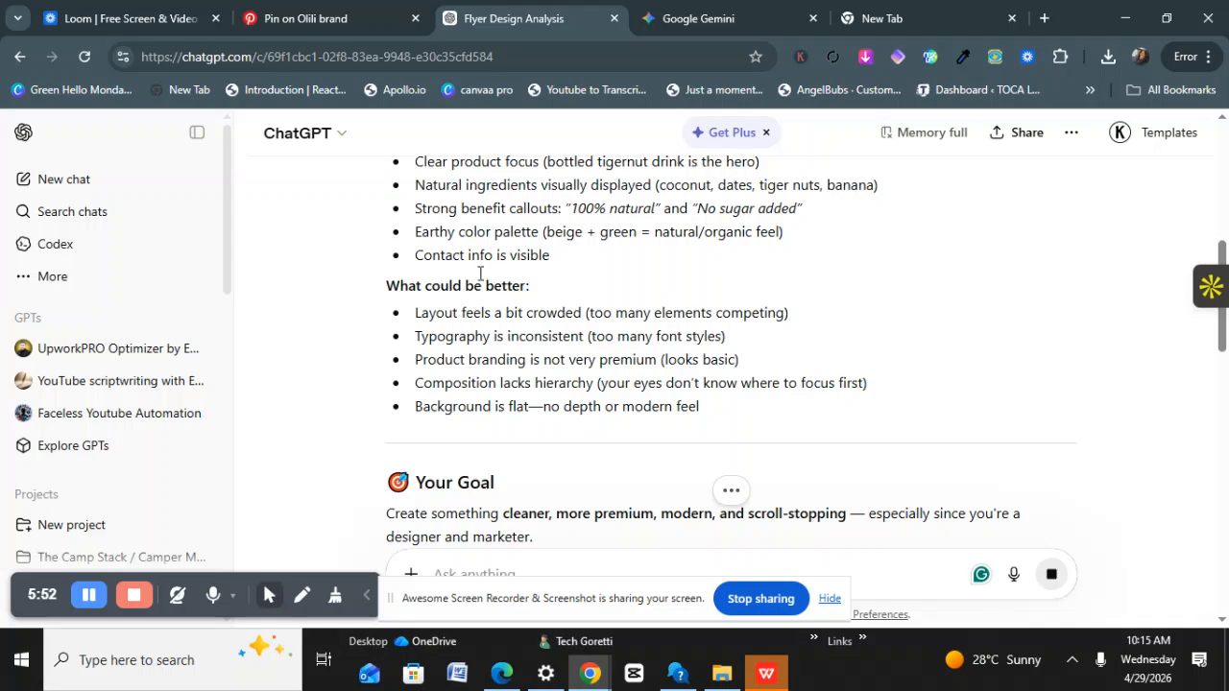
{"action": "scroll", "coordinate": [576, 327], "scroll_direction": "down", "scroll_amount": 2}
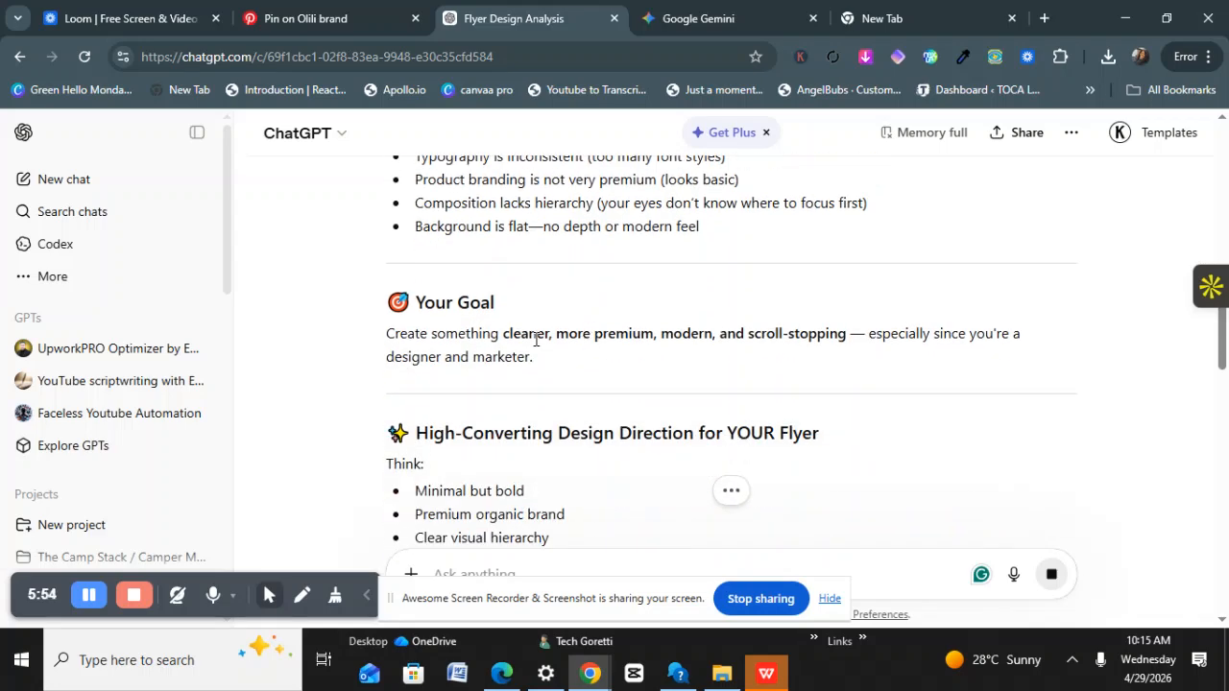
{"action": "scroll", "coordinate": [538, 338], "scroll_direction": "up", "scroll_amount": 7}
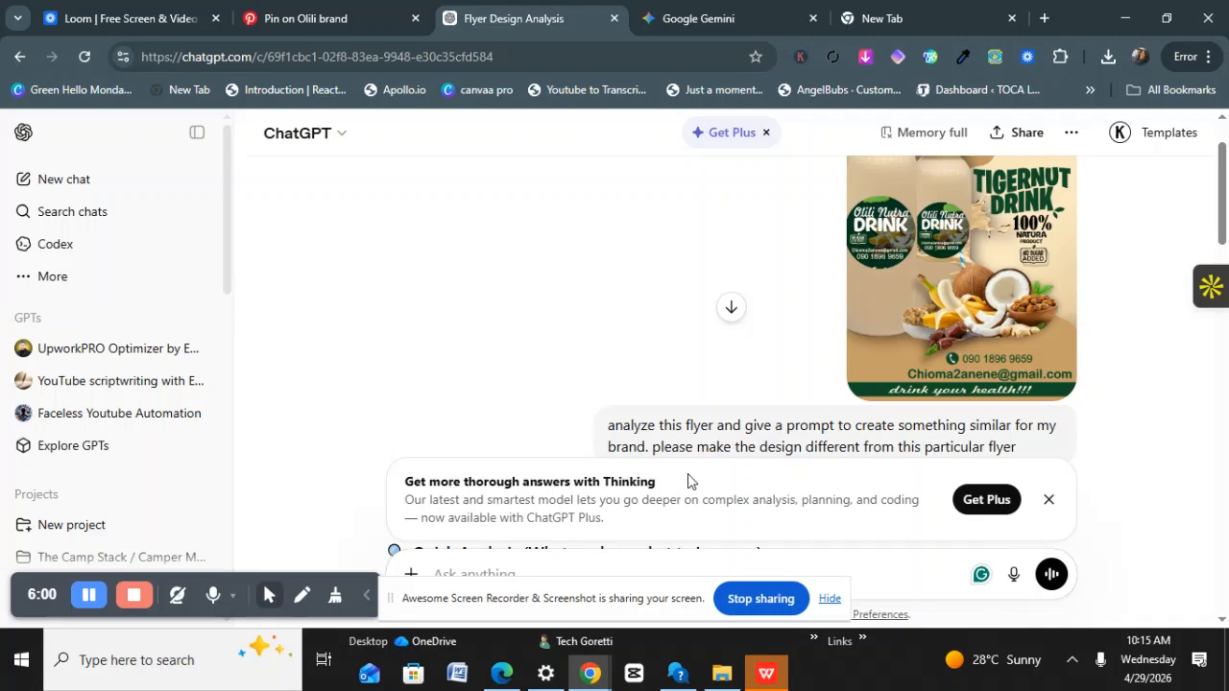
{"action": "scroll", "coordinate": [685, 480], "scroll_direction": "down", "scroll_amount": 3}
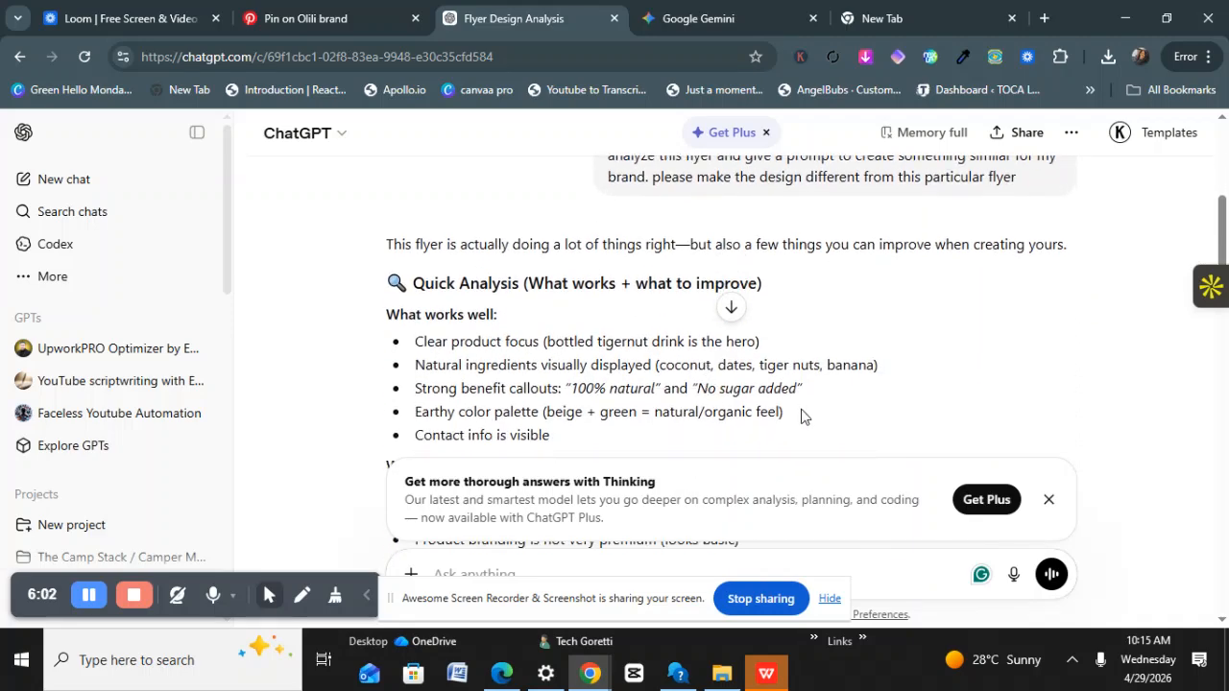
Close the Thinking upgrade card and read down to the DESIGN PROMPT, starting to select its text.
{"action": "left_click", "coordinate": [1049, 500]}
{"action": "scroll", "coordinate": [643, 413], "scroll_direction": "down", "scroll_amount": 10}
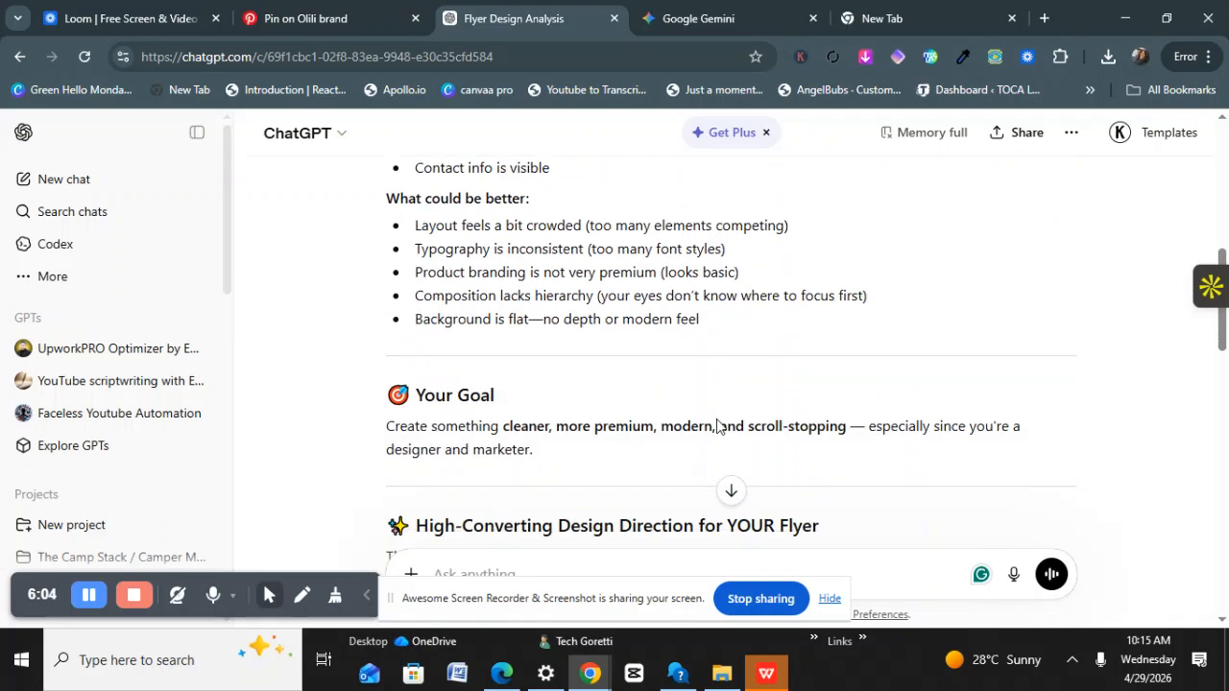
{"action": "scroll", "coordinate": [645, 408], "scroll_direction": "down", "scroll_amount": 3}
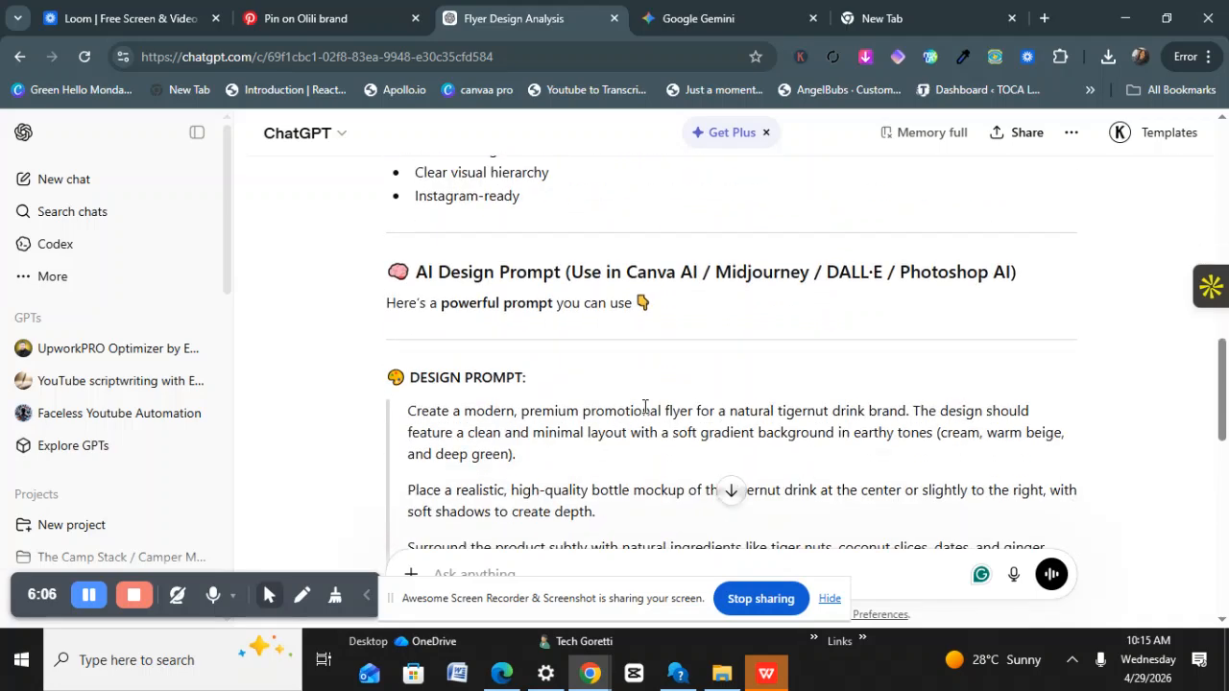
{"action": "scroll", "coordinate": [538, 390], "scroll_direction": "down", "scroll_amount": 2}
{"action": "scroll", "coordinate": [523, 369], "scroll_direction": "down", "scroll_amount": 1}
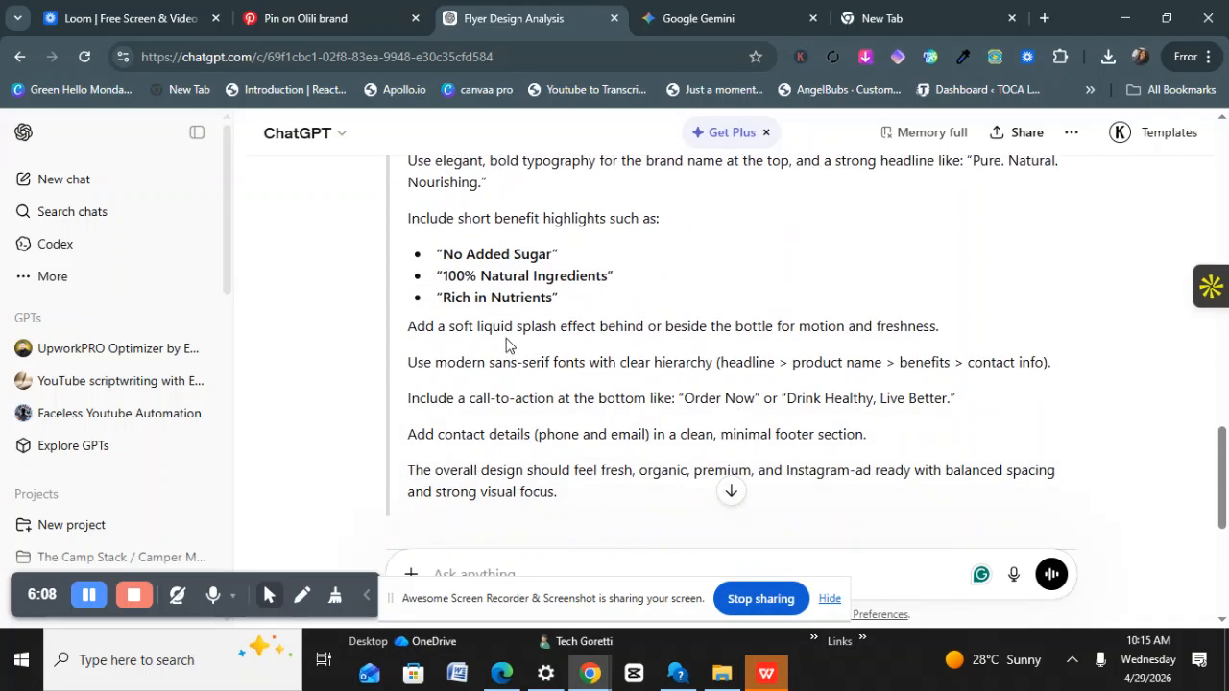
{"action": "scroll", "coordinate": [497, 426], "scroll_direction": "down", "scroll_amount": 2}
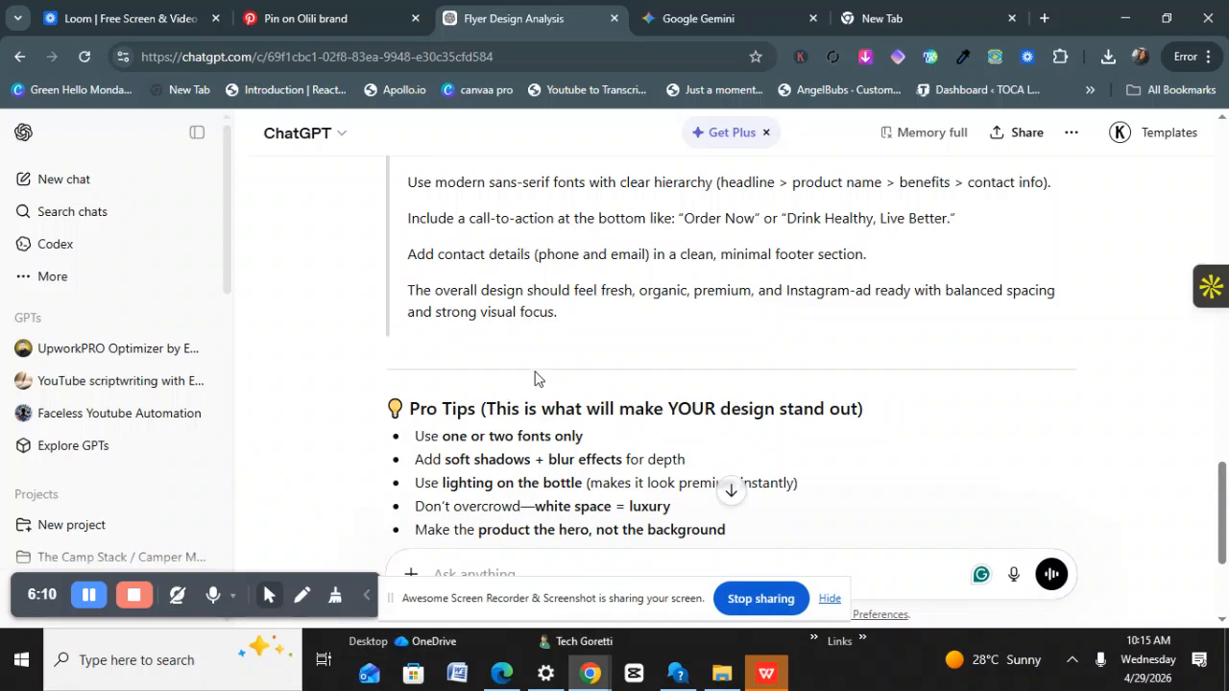
{"action": "scroll", "coordinate": [537, 373], "scroll_direction": "up", "scroll_amount": 5}
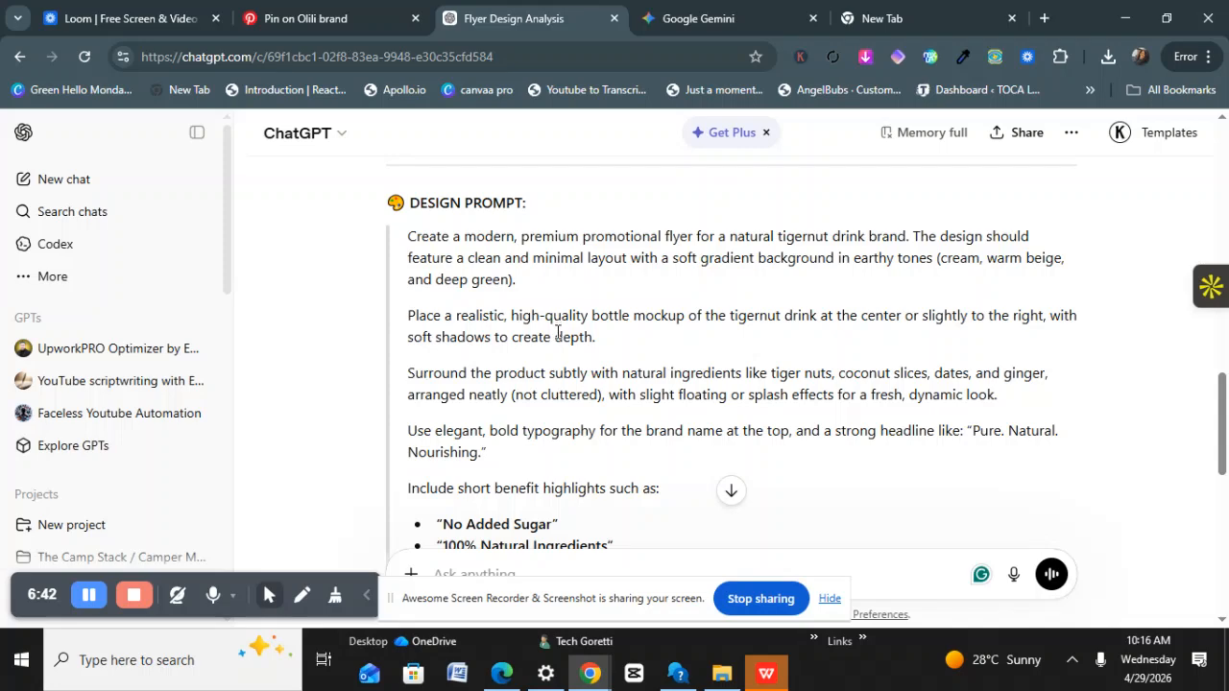
{"action": "scroll", "coordinate": [556, 361], "scroll_direction": "down", "scroll_amount": 2}
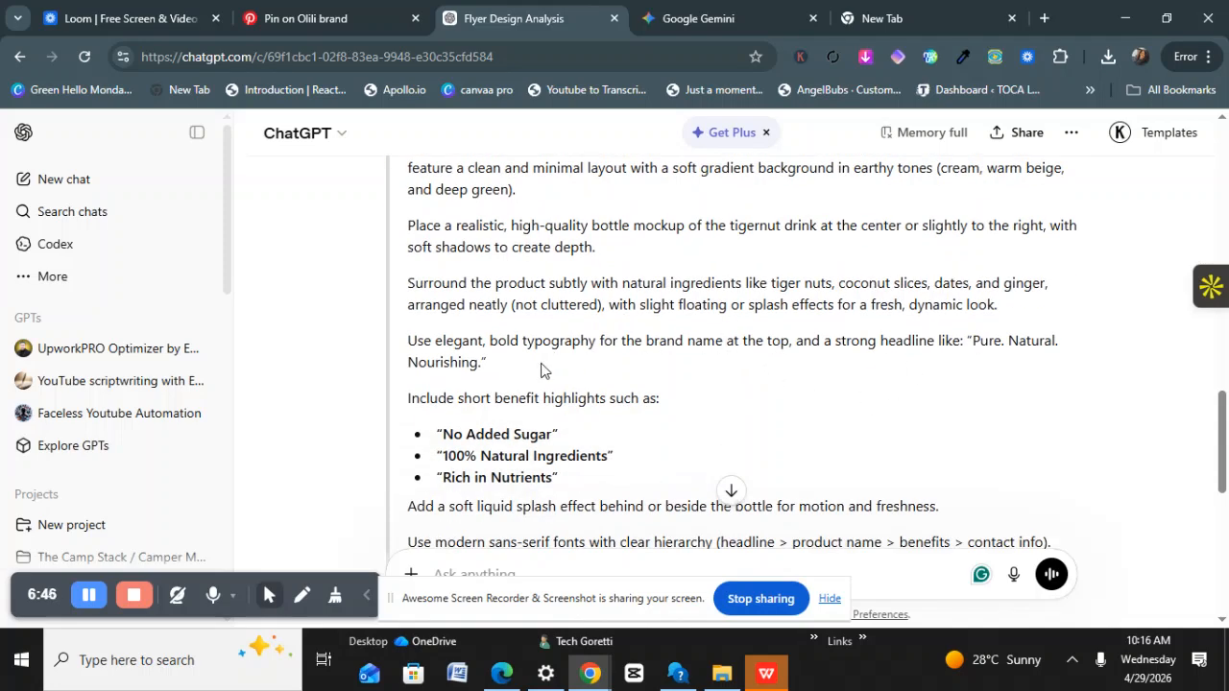
{"action": "scroll", "coordinate": [497, 346], "scroll_direction": "down", "scroll_amount": 4}
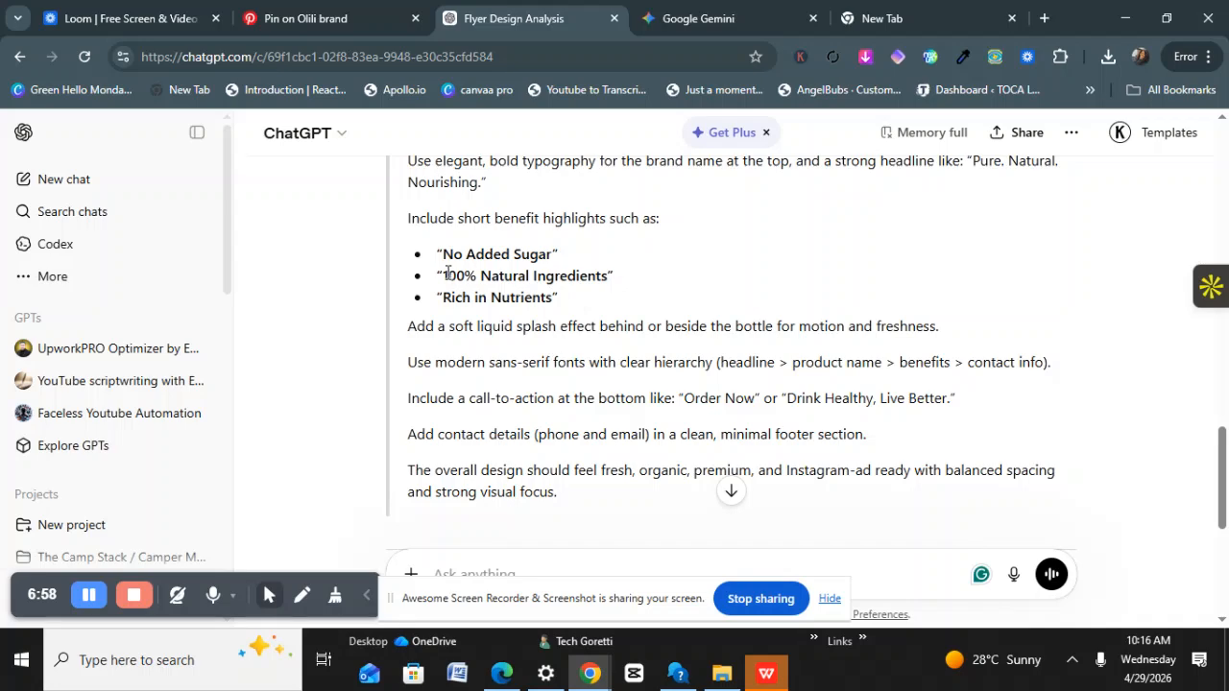
{"action": "scroll", "coordinate": [499, 343], "scroll_direction": "up", "scroll_amount": 5}
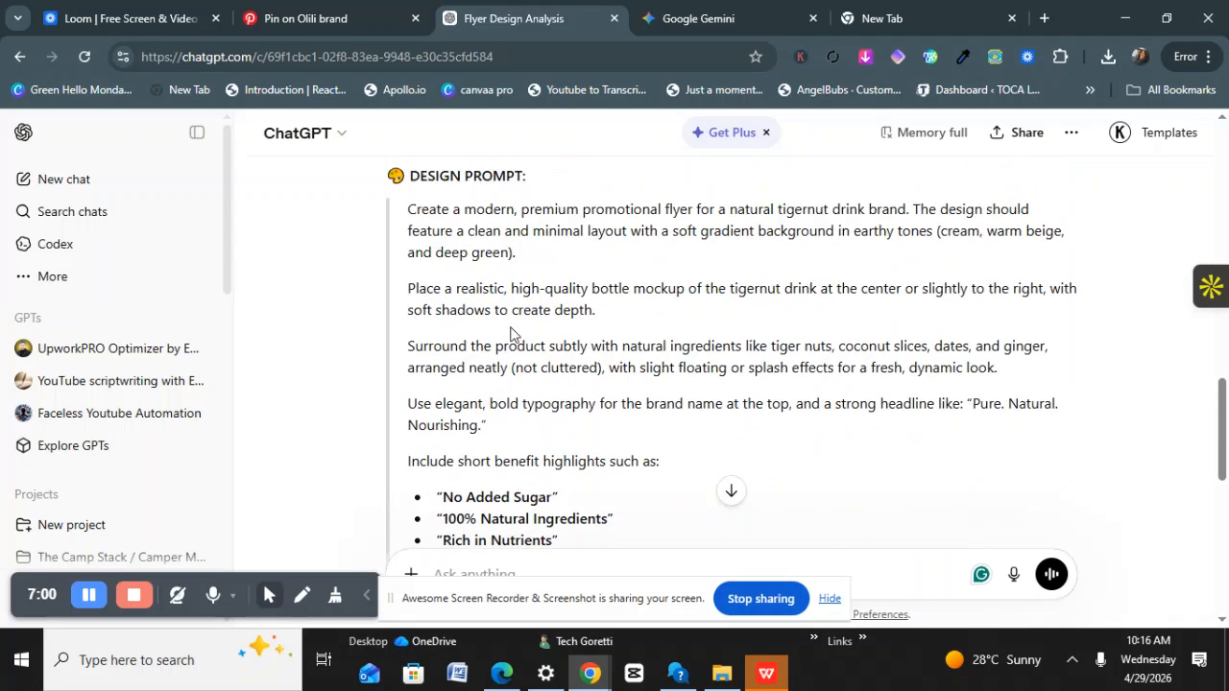
{"action": "scroll", "coordinate": [480, 348], "scroll_direction": "down", "scroll_amount": 1}
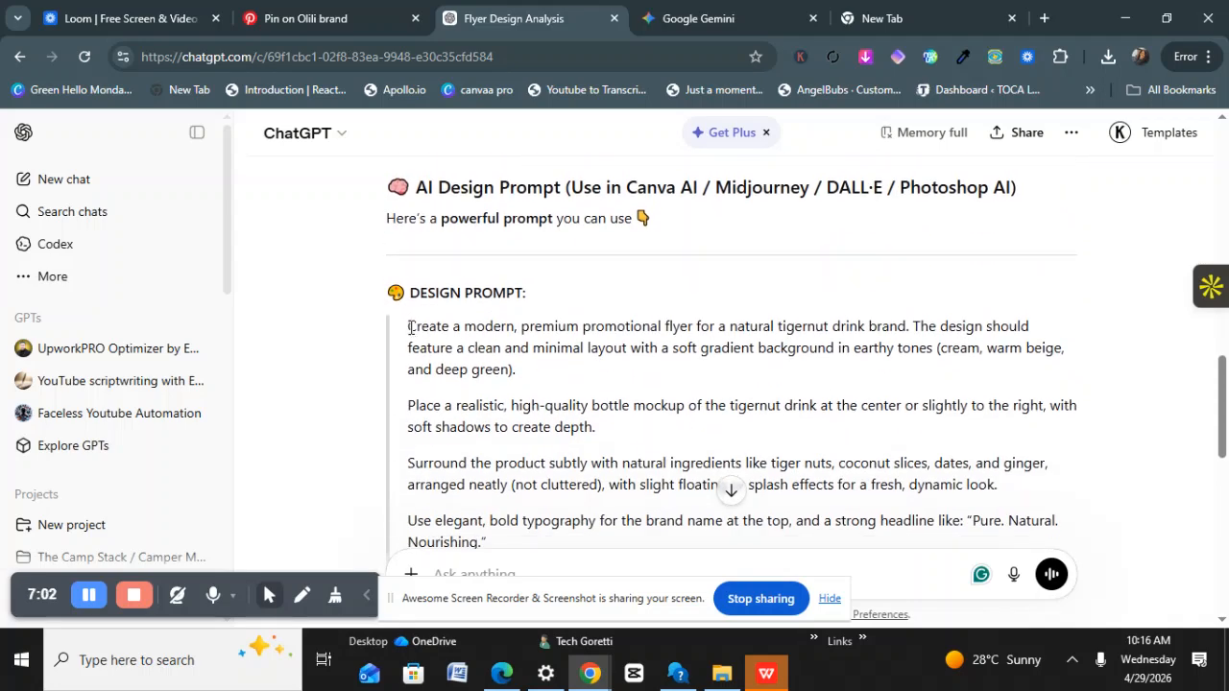
{"action": "left_click_drag", "start_coordinate": [407, 326], "coordinate": [752, 451]}
Copy the design prompt with its five Pro Tips and switch to Google Gemini.
{"action": "scroll", "coordinate": [481, 448], "scroll_direction": "down", "scroll_amount": 3}
{"action": "scroll", "coordinate": [480, 441], "scroll_direction": "down", "scroll_amount": 1}
{"action": "scroll", "coordinate": [478, 440], "scroll_direction": "down", "scroll_amount": 1}
{"action": "scroll", "coordinate": [480, 439], "scroll_direction": "down", "scroll_amount": 1}
{"action": "right_click", "coordinate": [644, 400]}
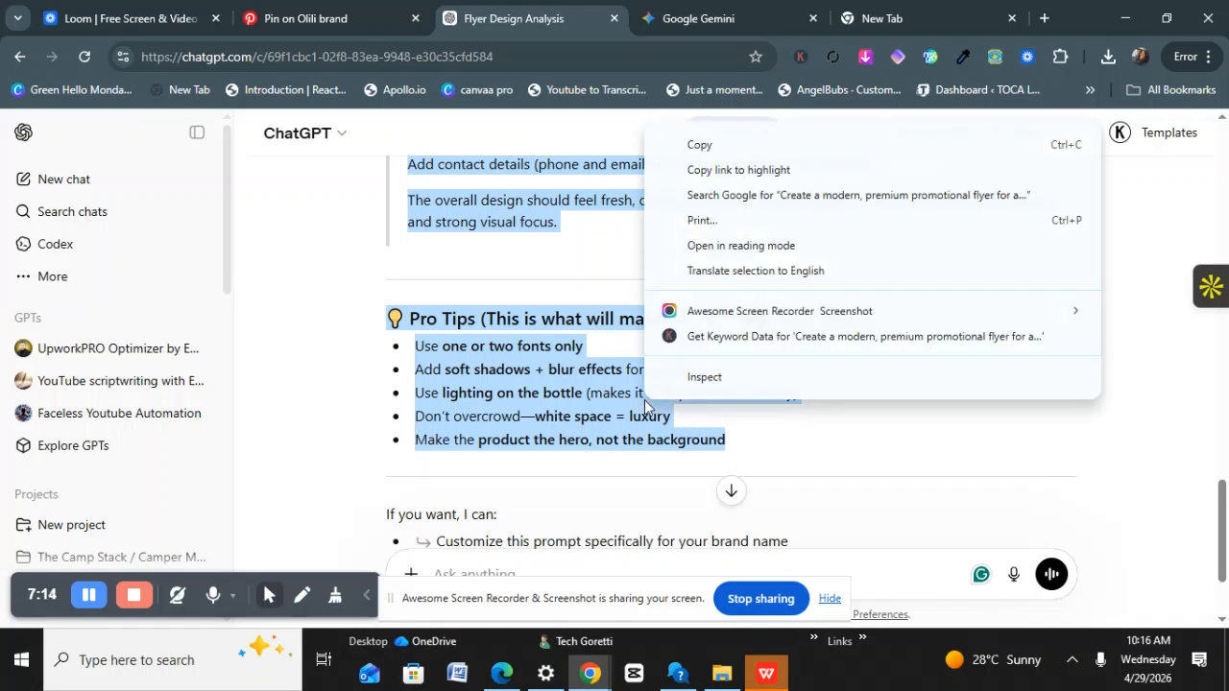
{"action": "left_click", "coordinate": [684, 144]}
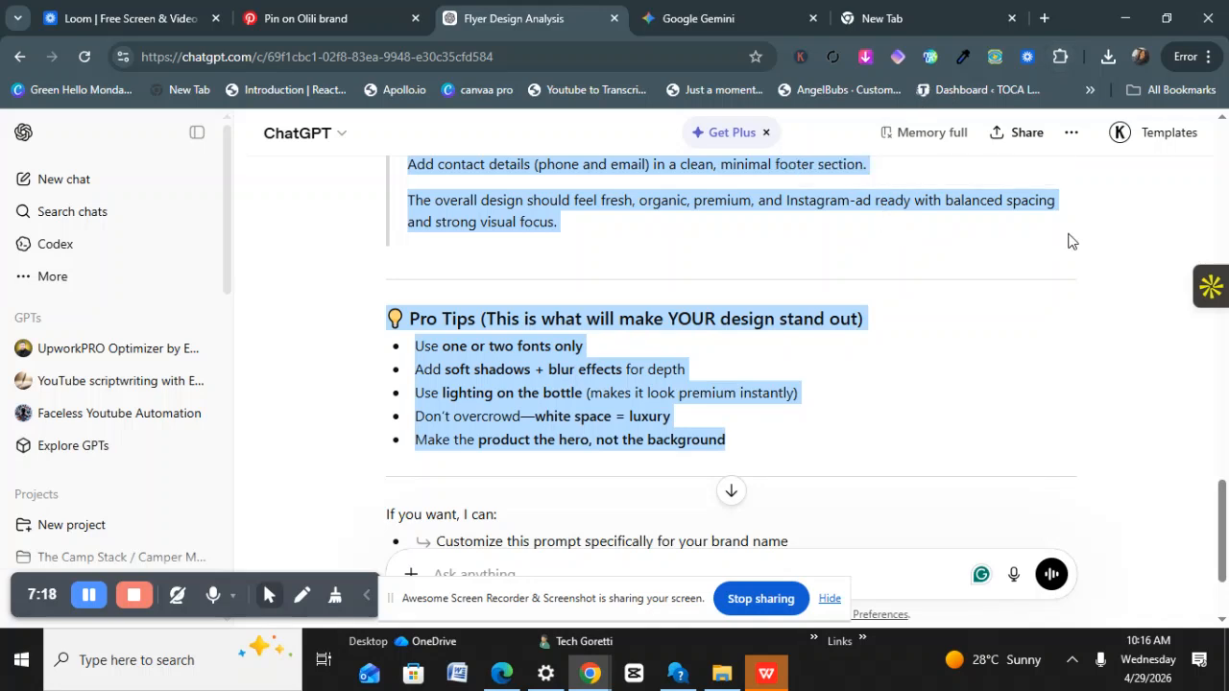
{"action": "left_click", "coordinate": [729, 19]}
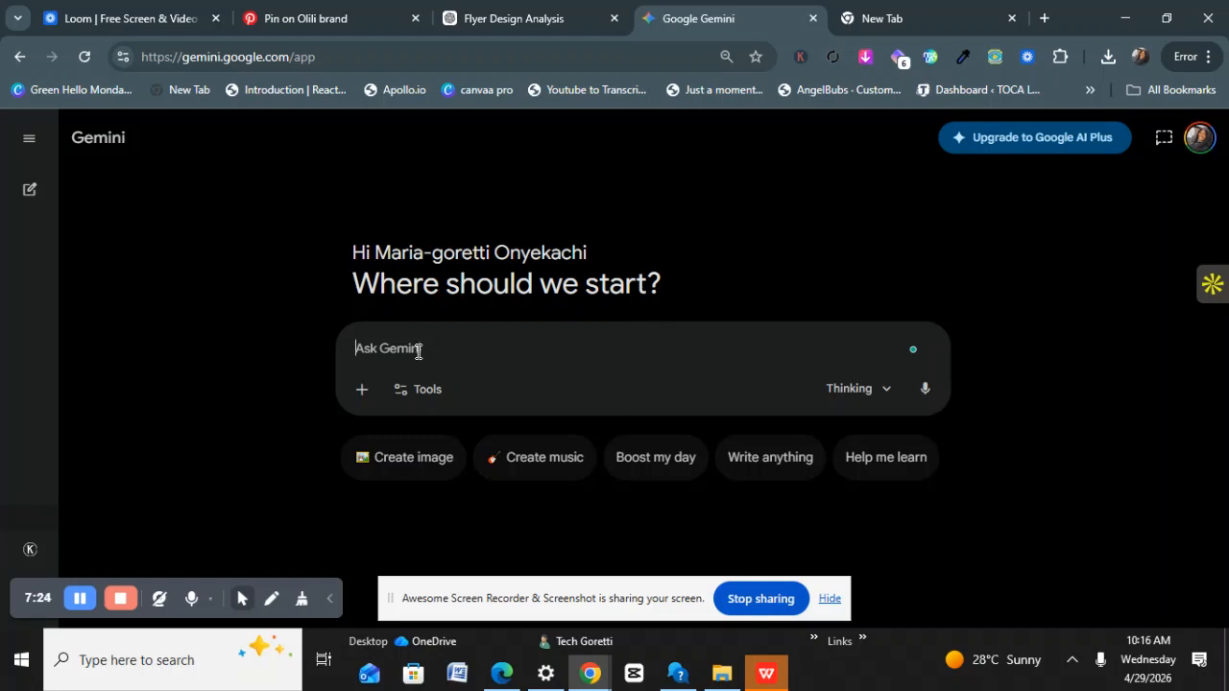
Paste the copied design prompt and pro tips into Gemini's prompt box.
{"action": "key", "text": "ctrl+v"}
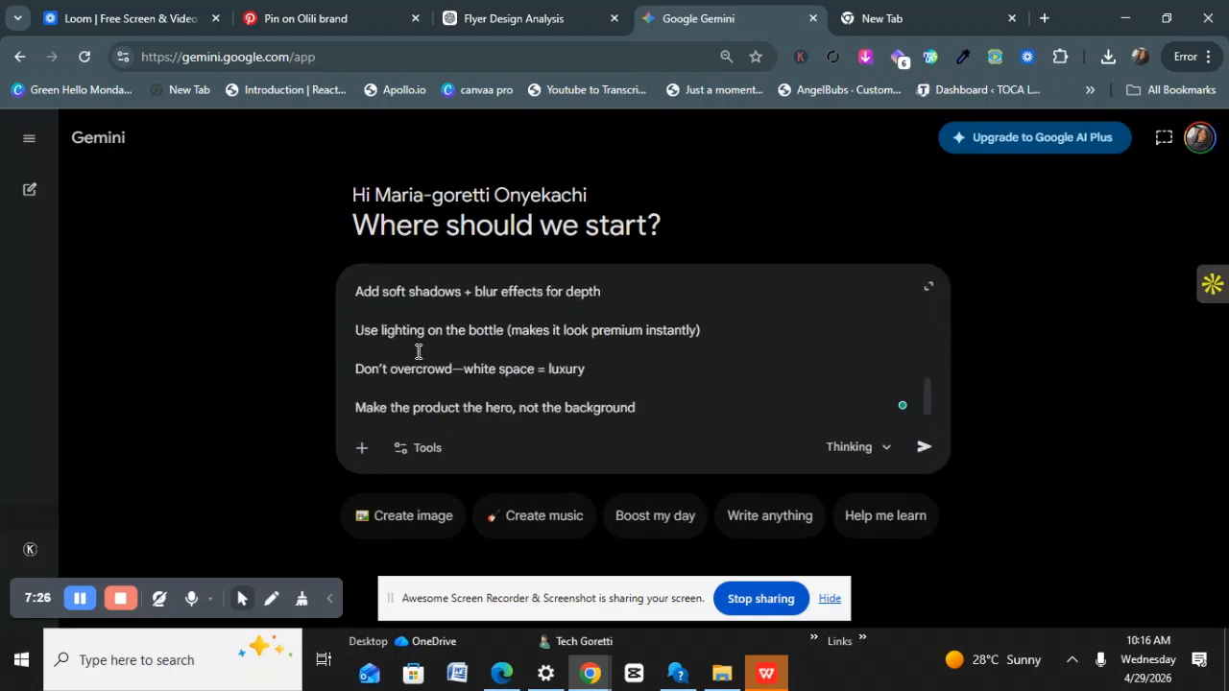
{"action": "scroll", "coordinate": [451, 376], "scroll_direction": "up", "scroll_amount": 8}
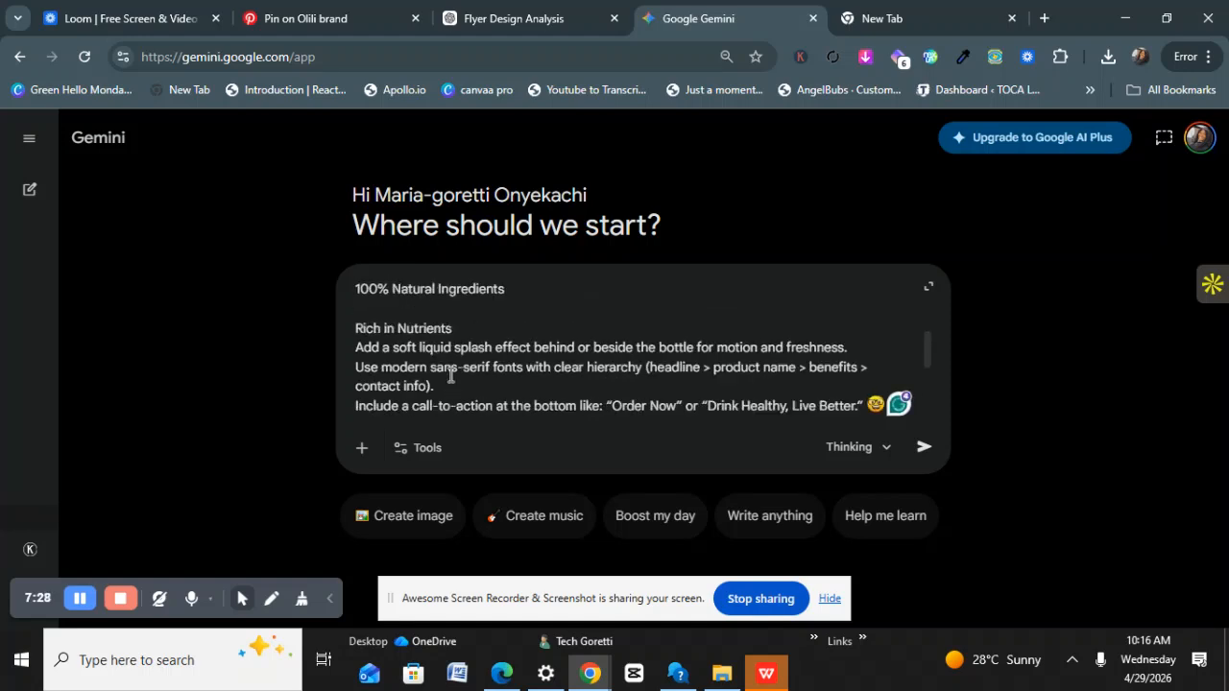
{"action": "scroll", "coordinate": [441, 377], "scroll_direction": "up", "scroll_amount": 10}
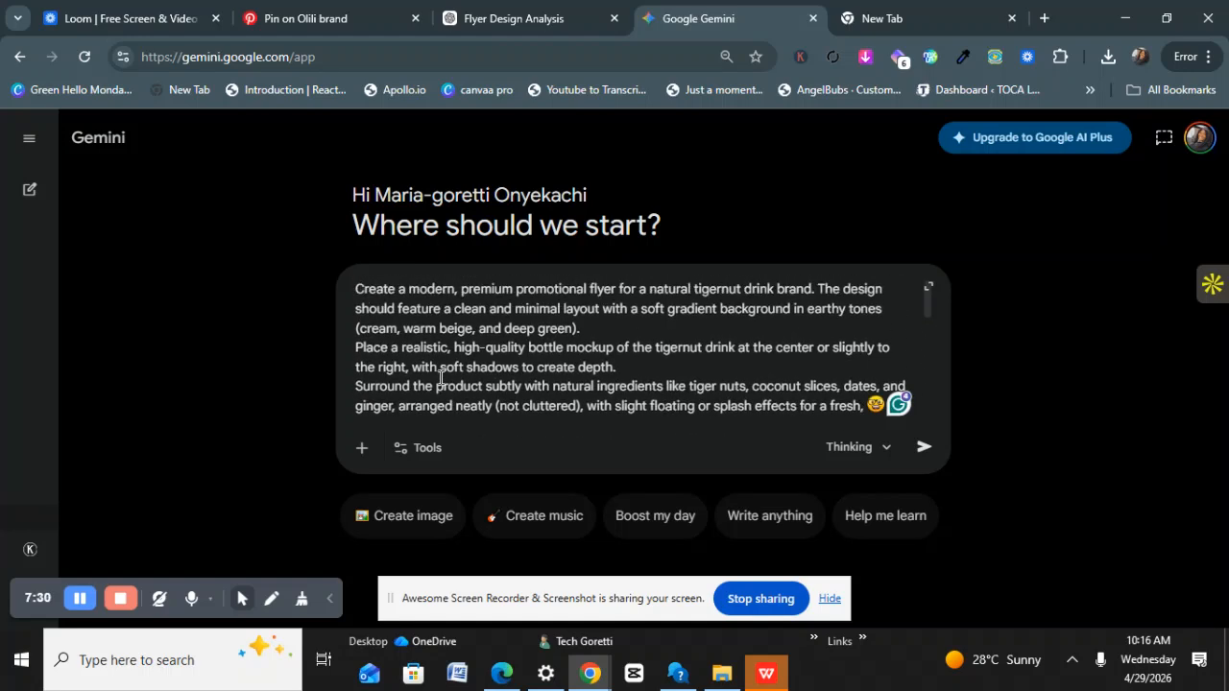
Edit the prompt's colour wording, replacing 'warm beige' with 'blue' for cream, blue and orange.
{"action": "left_click_drag", "start_coordinate": [575, 328], "coordinate": [514, 331]}
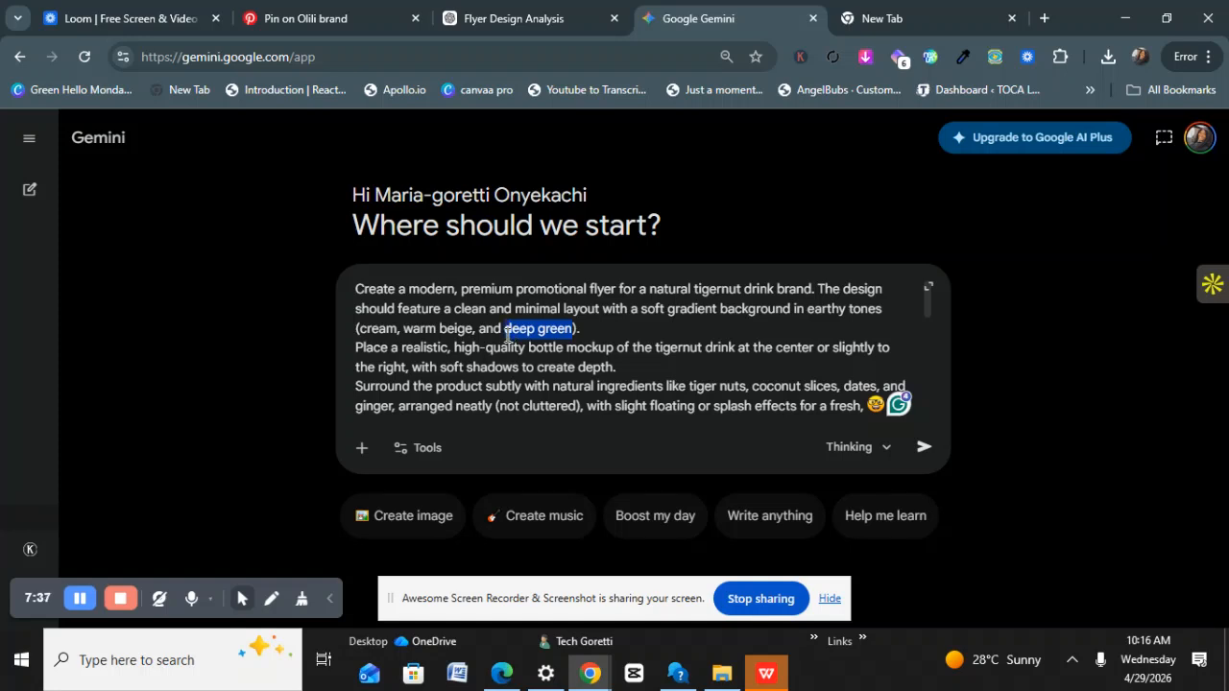
{"action": "key", "text": "BackSpace"}
{"action": "type", "text": "ar"}
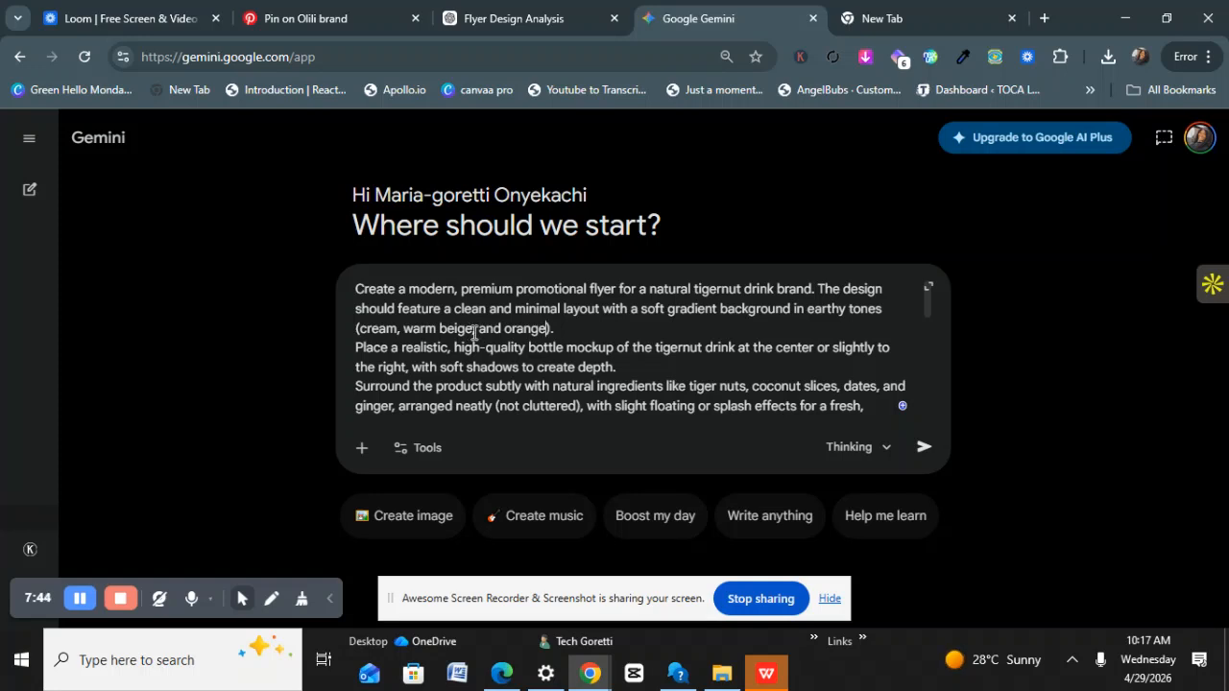
{"action": "left_click_drag", "start_coordinate": [473, 334], "coordinate": [422, 330]}
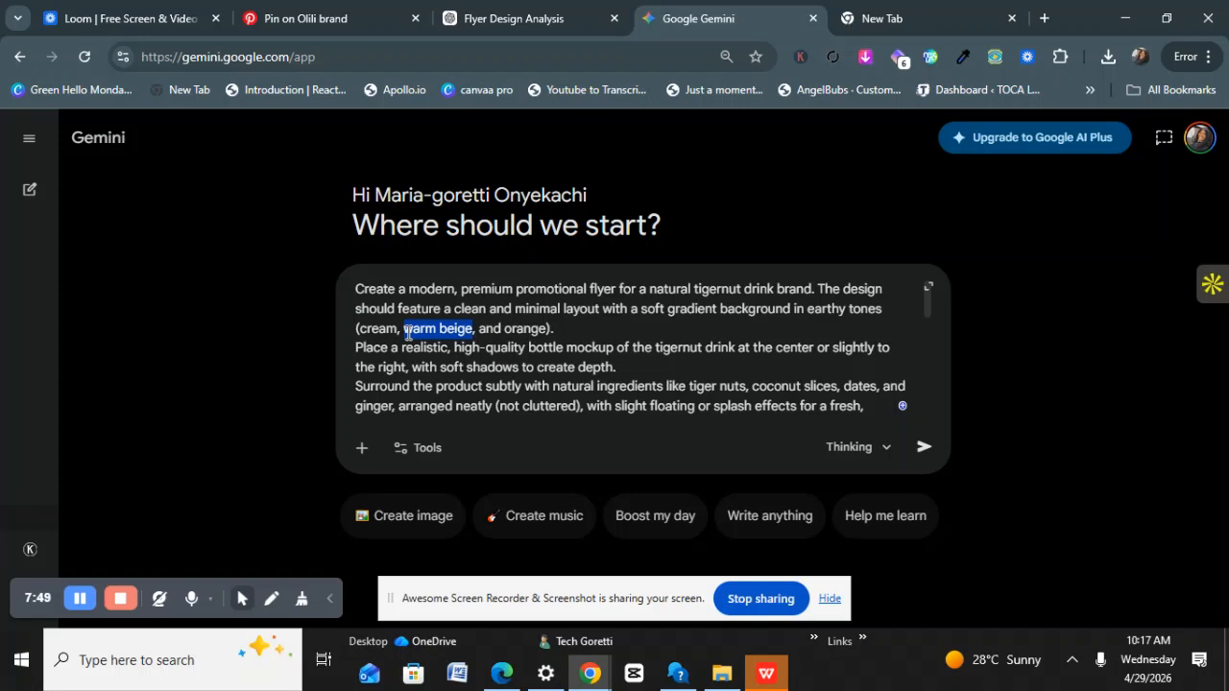
{"action": "type", "text": "blue"}
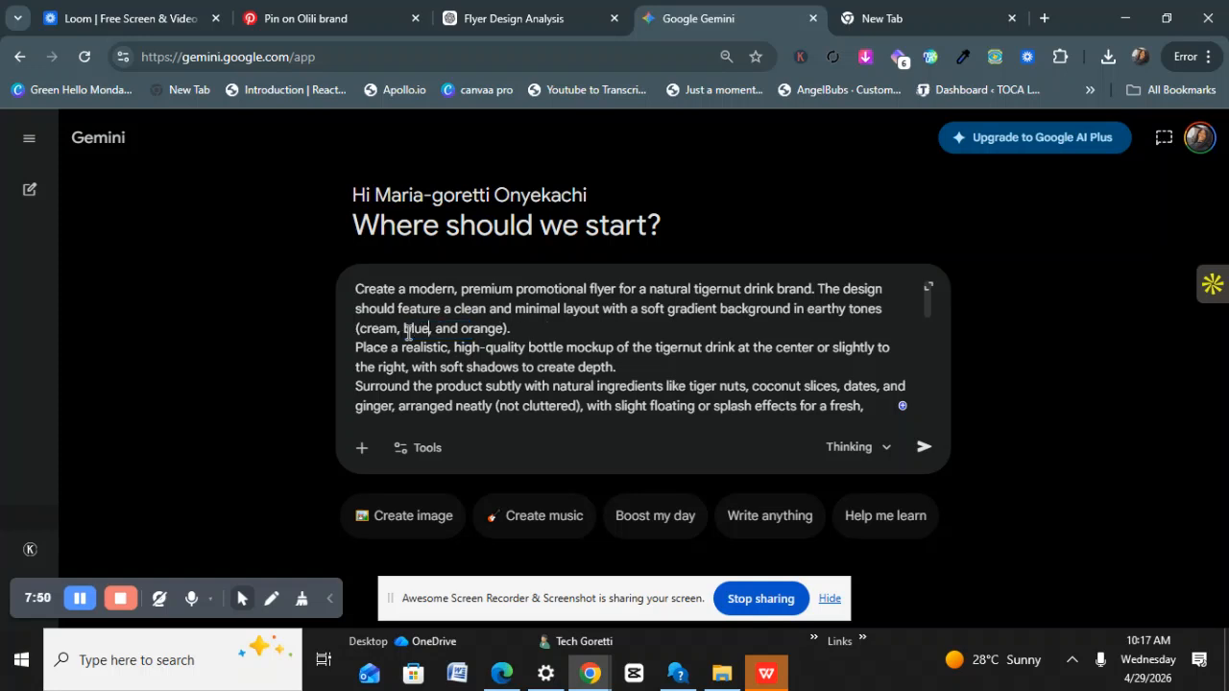
{"action": "scroll", "coordinate": [480, 360], "scroll_direction": "down", "scroll_amount": 5}
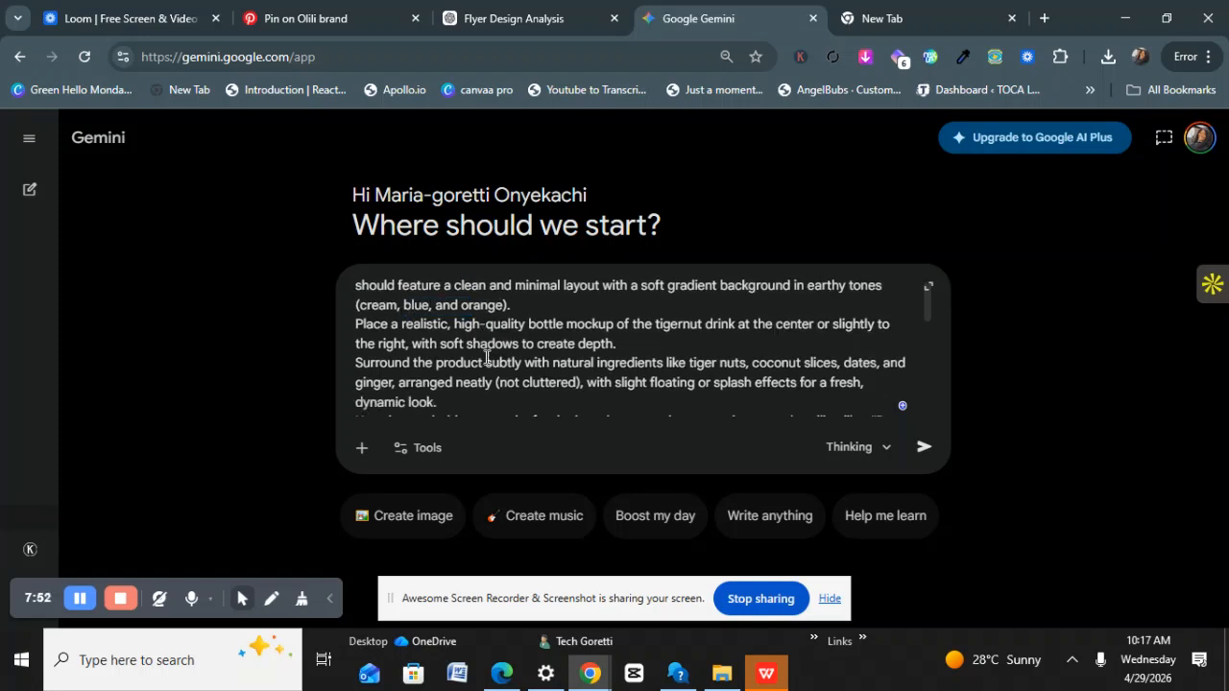
{"action": "scroll", "coordinate": [485, 344], "scroll_direction": "down", "scroll_amount": 8}
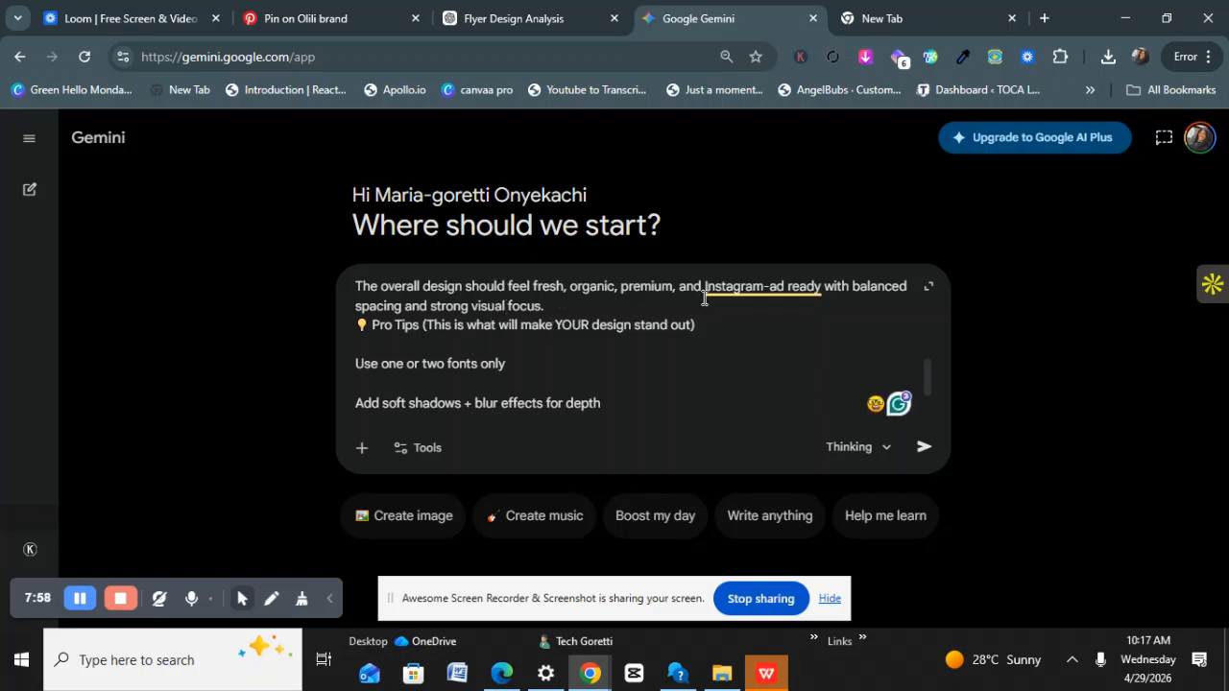
{"action": "scroll", "coordinate": [532, 328], "scroll_direction": "down", "scroll_amount": 3}
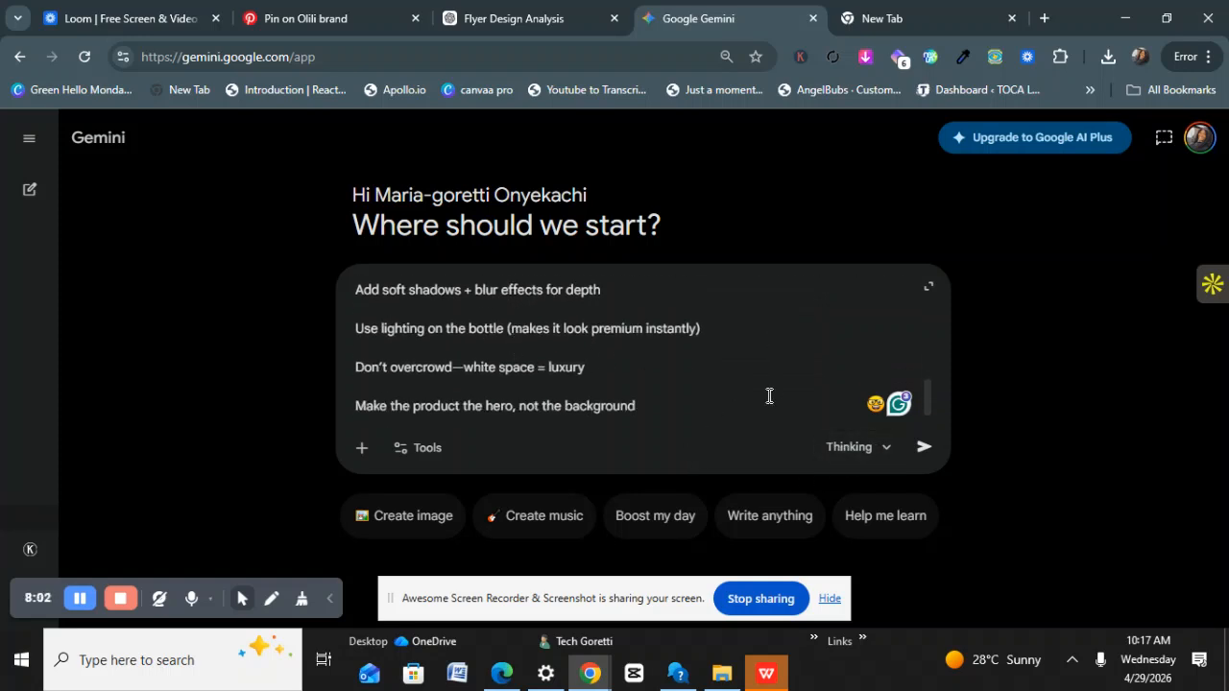
Keep the Thinking model, turn on Create image, and submit the edited flyer prompt.
{"action": "left_click", "coordinate": [879, 449]}
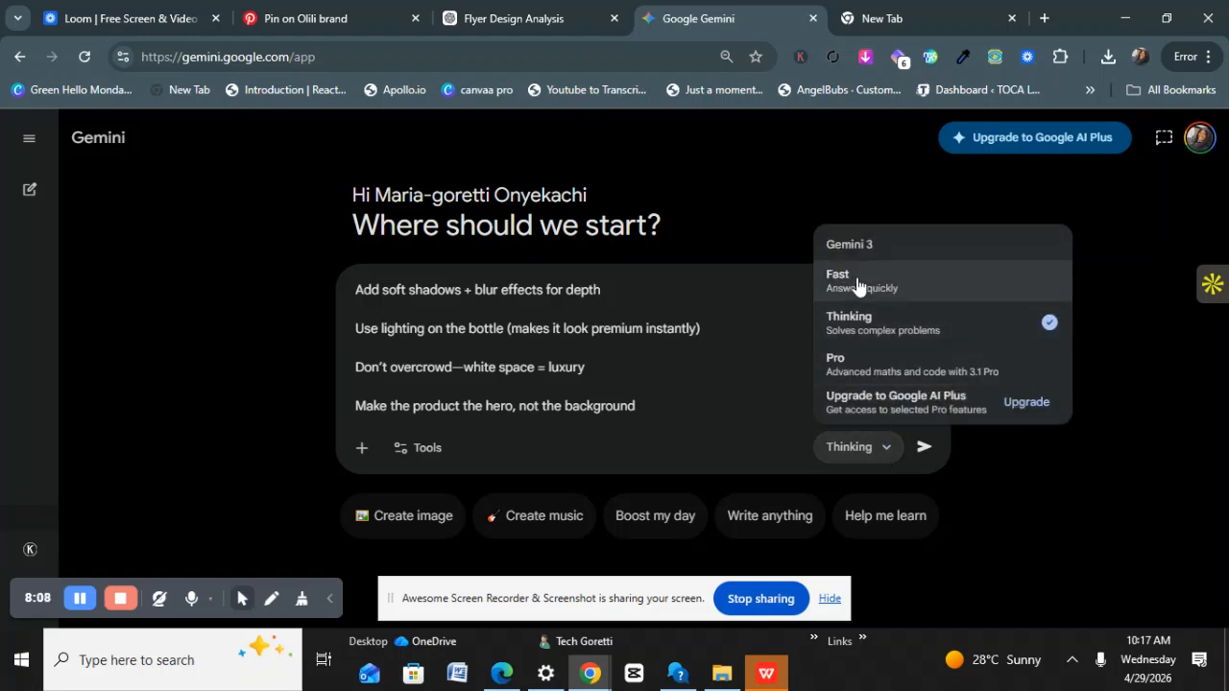
{"action": "left_click", "coordinate": [900, 330]}
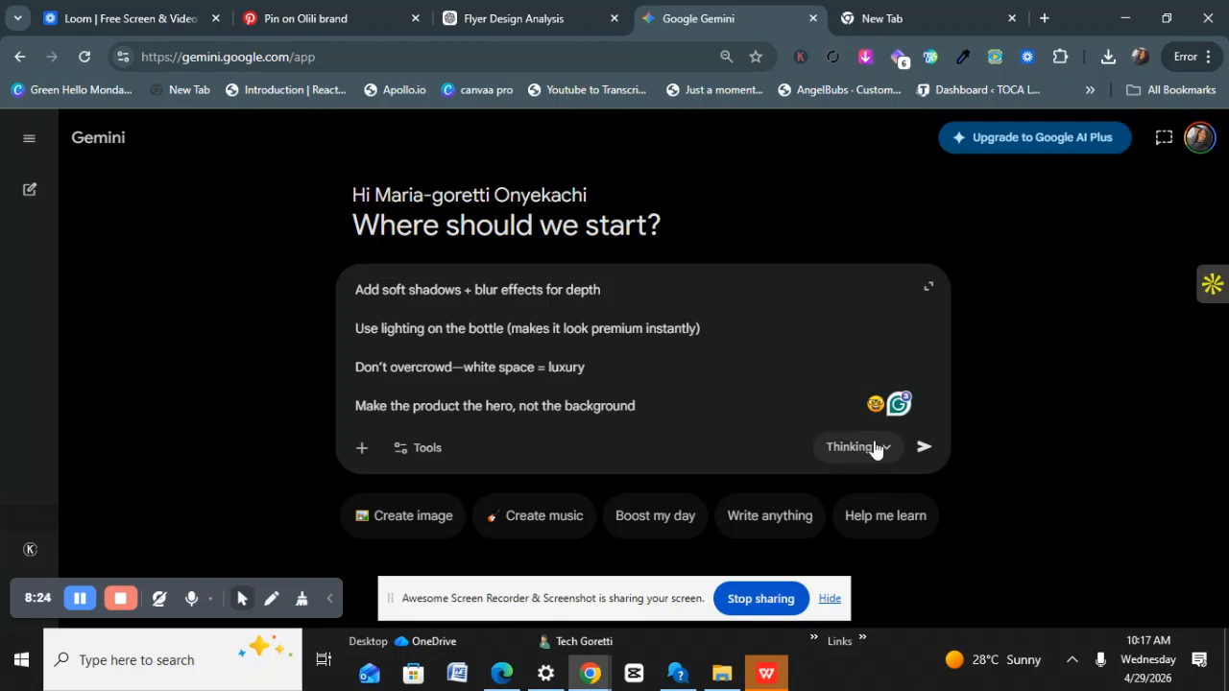
{"action": "left_click", "coordinate": [413, 518]}
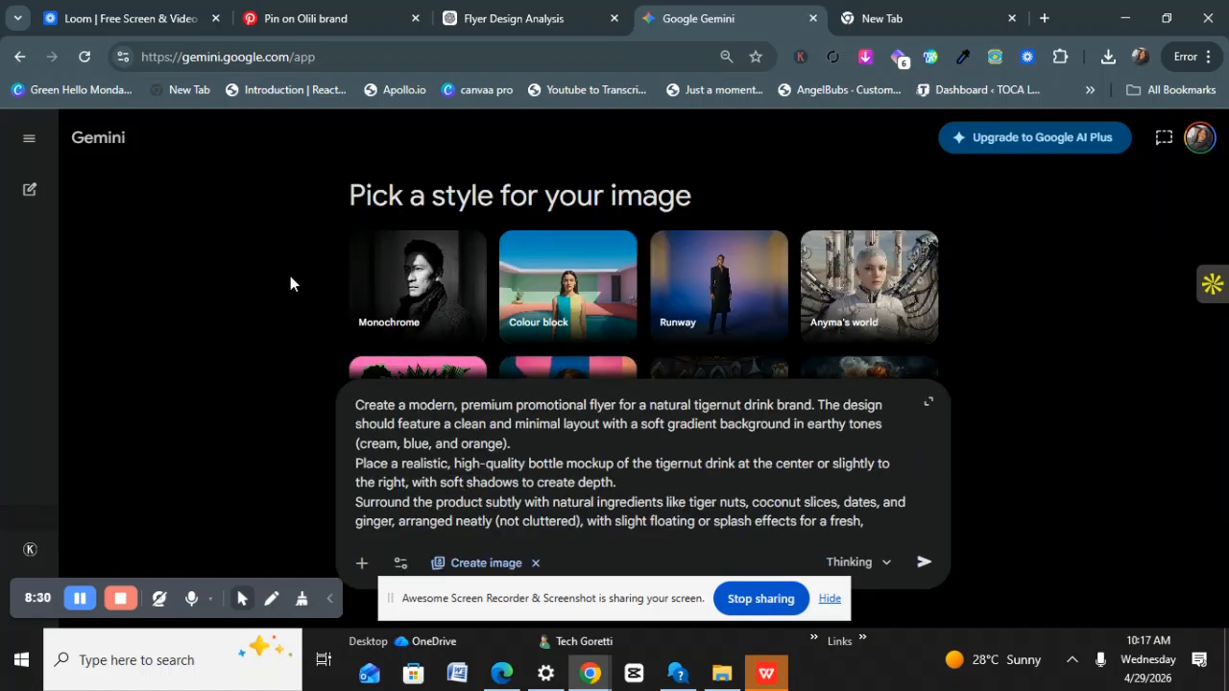
{"action": "scroll", "coordinate": [298, 281], "scroll_direction": "down", "scroll_amount": 2}
{"action": "scroll", "coordinate": [355, 341], "scroll_direction": "down", "scroll_amount": 1}
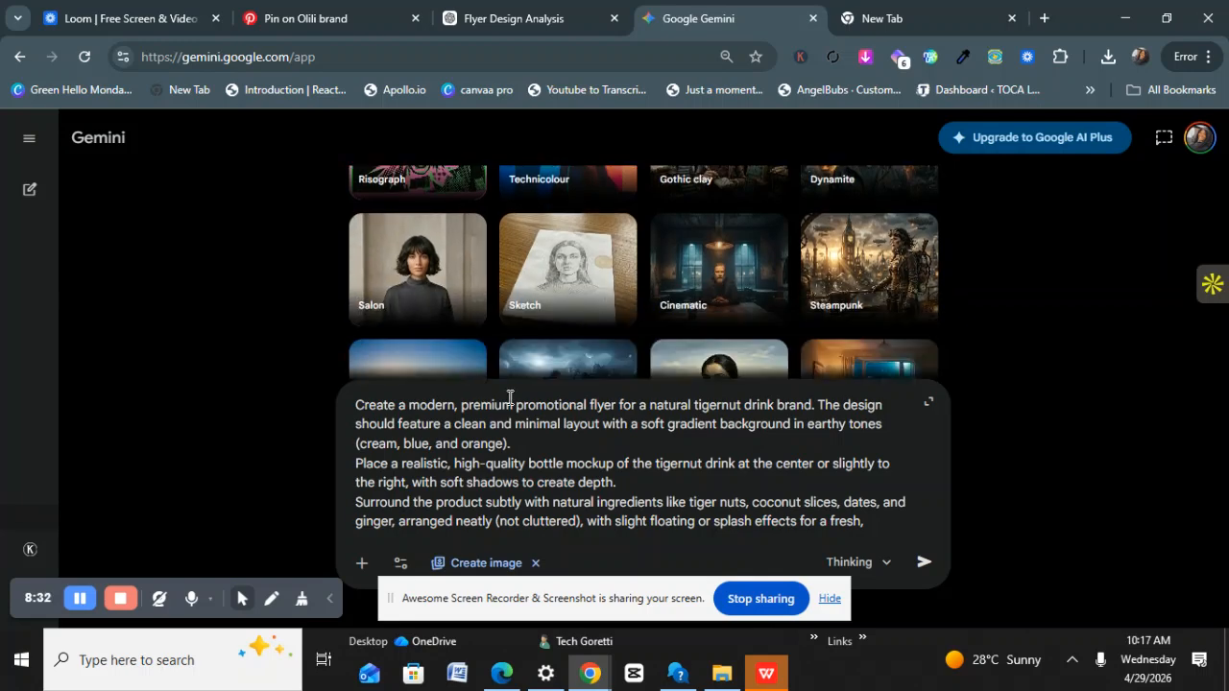
{"action": "scroll", "coordinate": [510, 398], "scroll_direction": "down", "scroll_amount": 3}
{"action": "scroll", "coordinate": [543, 420], "scroll_direction": "down", "scroll_amount": 5}
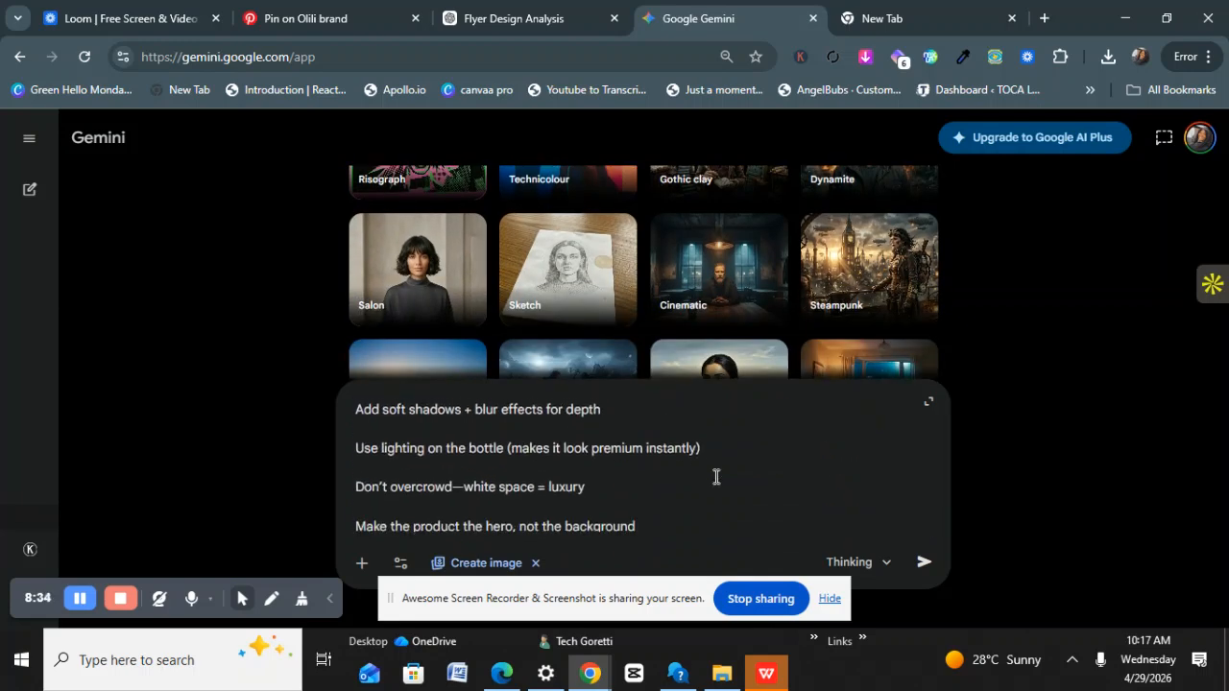
{"action": "left_click", "coordinate": [925, 559]}
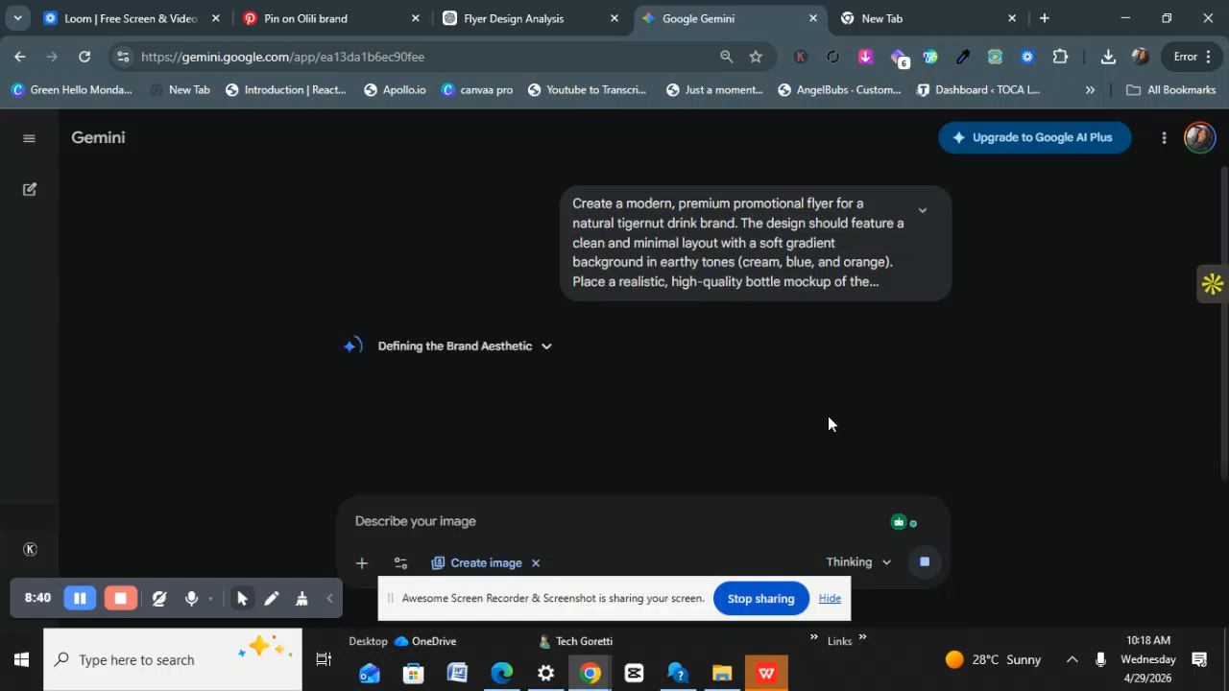
Check the ChatGPT chat, then copy the edited flyer prompt from the Gemini conversation.
{"action": "left_click", "coordinate": [506, 21]}
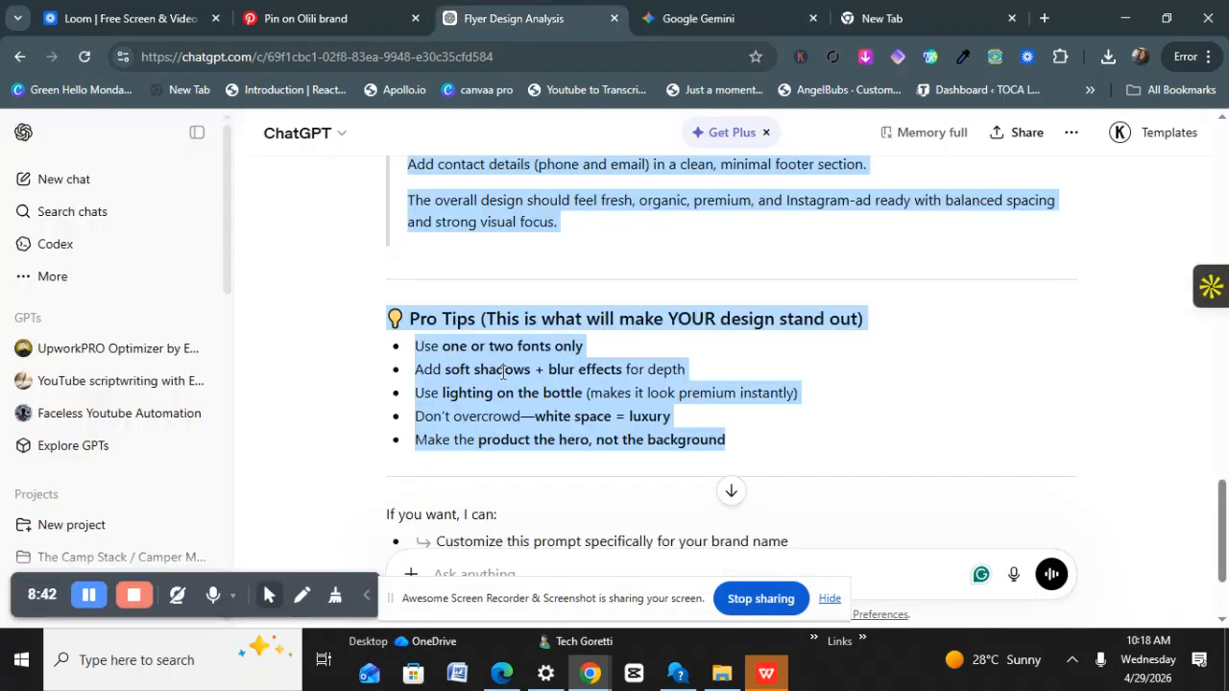
{"action": "scroll", "coordinate": [501, 386], "scroll_direction": "down", "scroll_amount": 2}
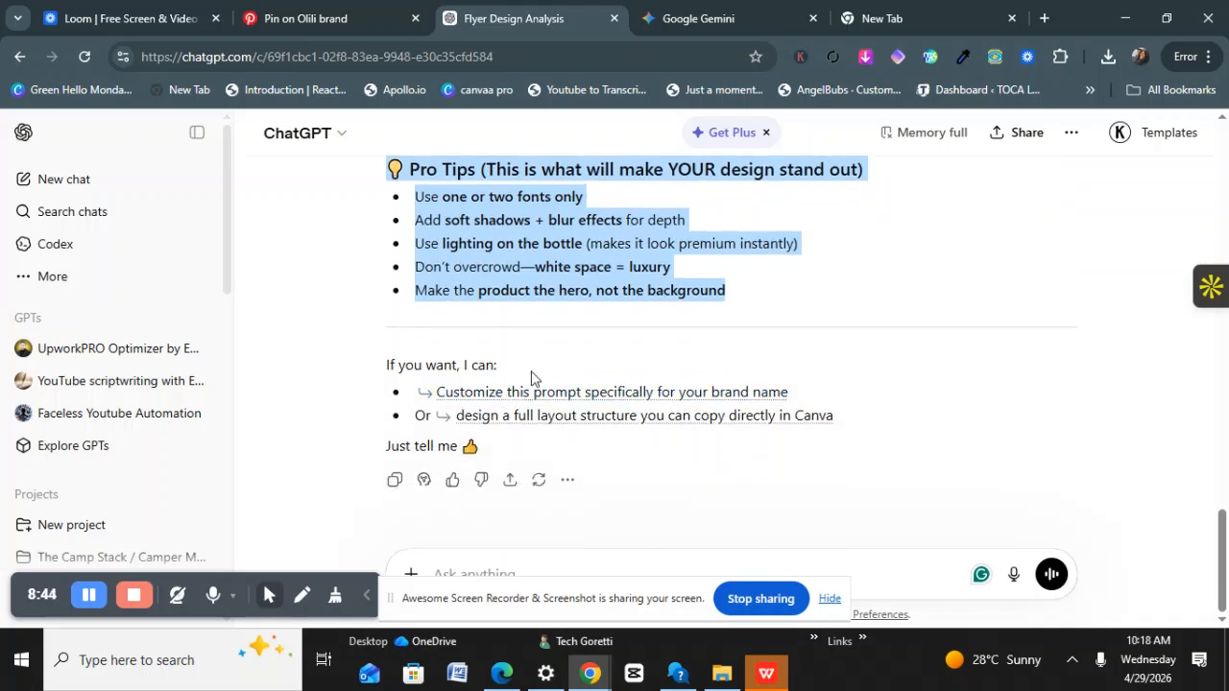
{"action": "scroll", "coordinate": [437, 360], "scroll_direction": "up", "scroll_amount": 4}
{"action": "scroll", "coordinate": [432, 349], "scroll_direction": "up", "scroll_amount": 4}
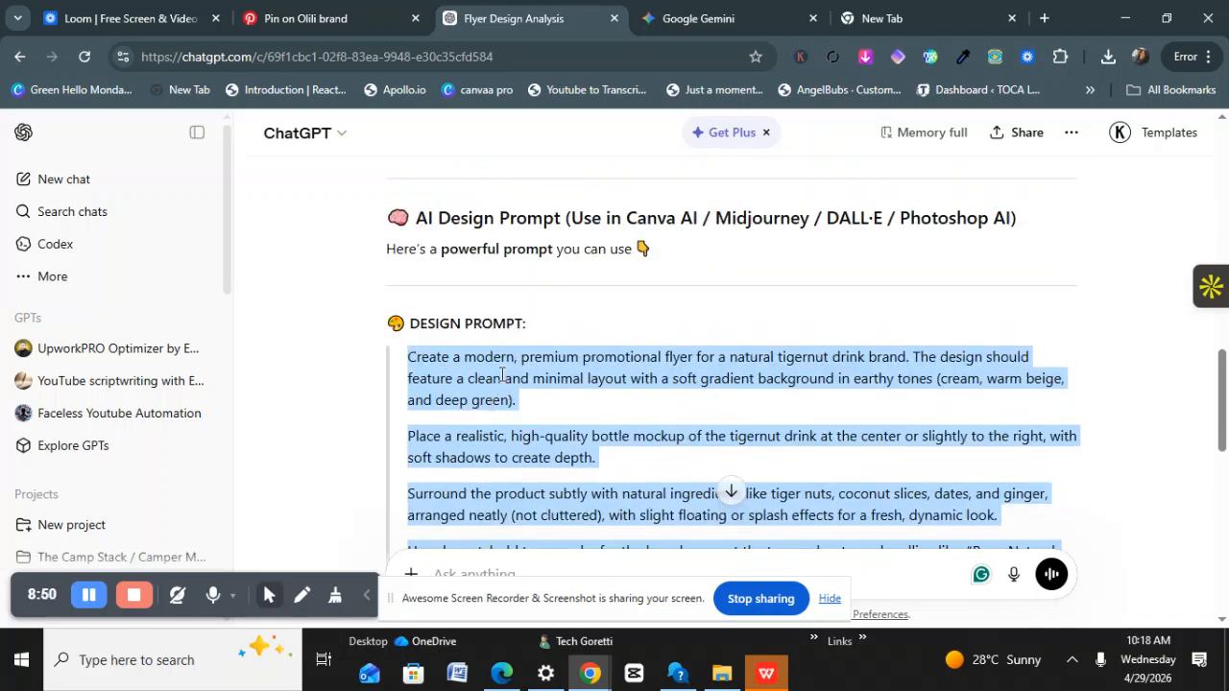
{"action": "scroll", "coordinate": [509, 404], "scroll_direction": "down", "scroll_amount": 2}
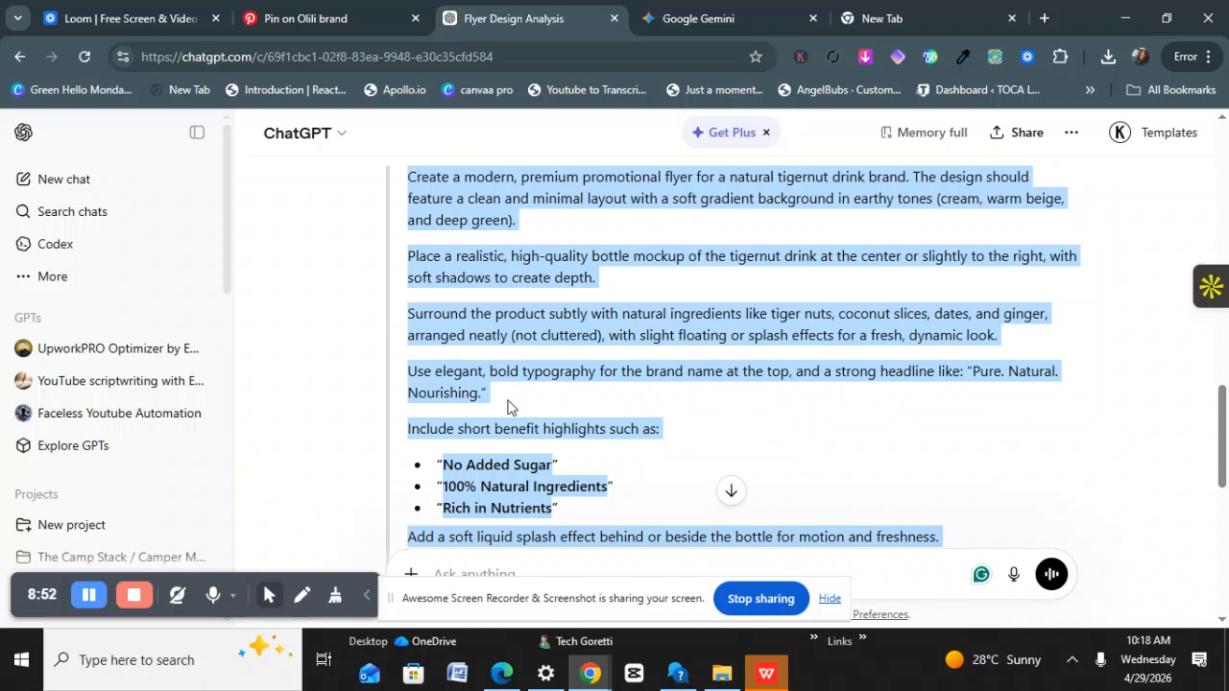
{"action": "left_click", "coordinate": [719, 34]}
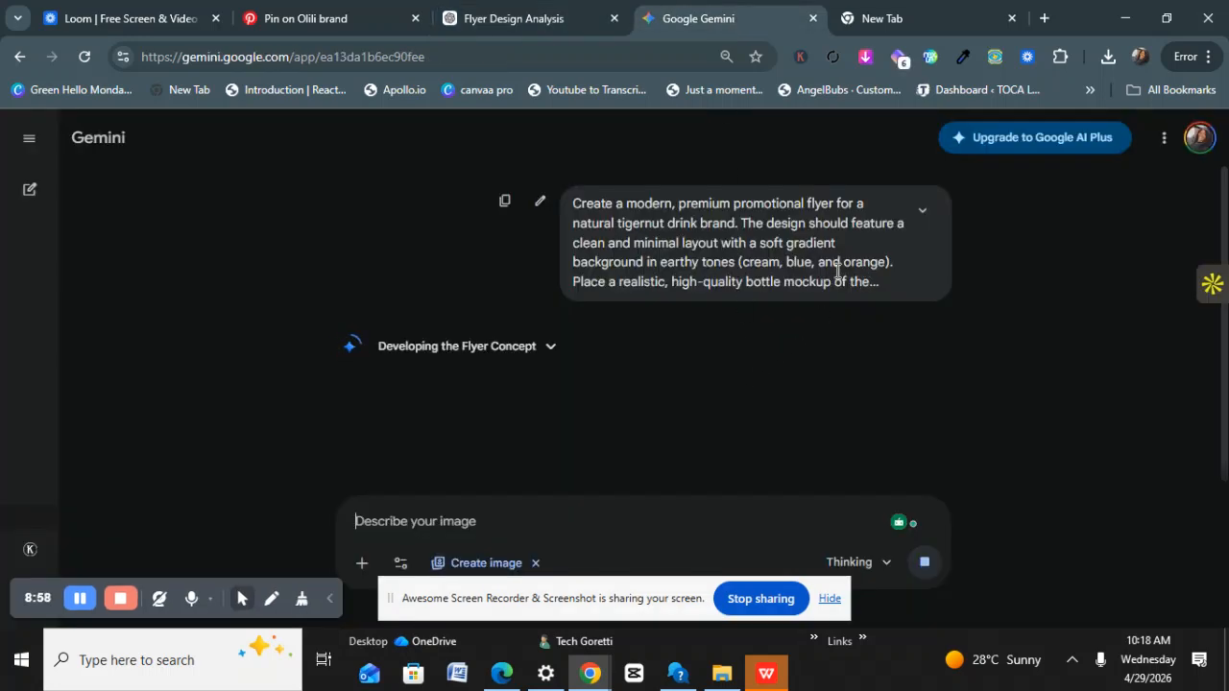
{"action": "left_click", "coordinate": [505, 204]}
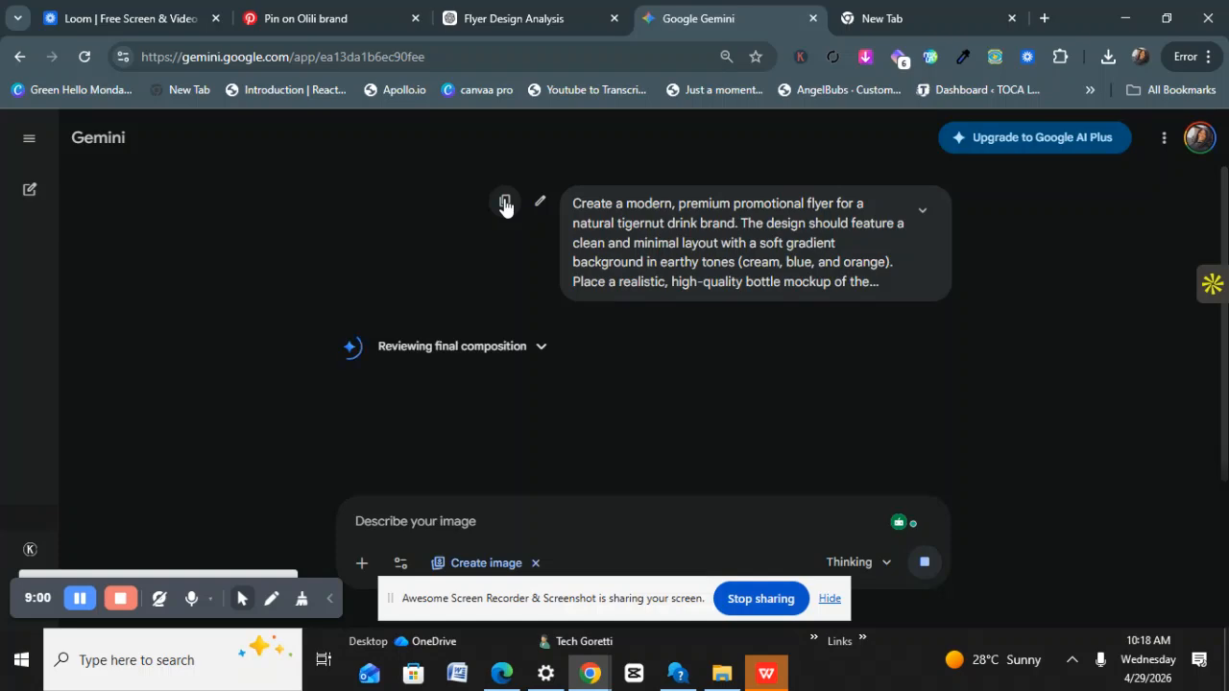
Paste the edited prompt into ChatGPT's Flyer Design Analysis chat and send it.
{"action": "left_click", "coordinate": [502, 17]}
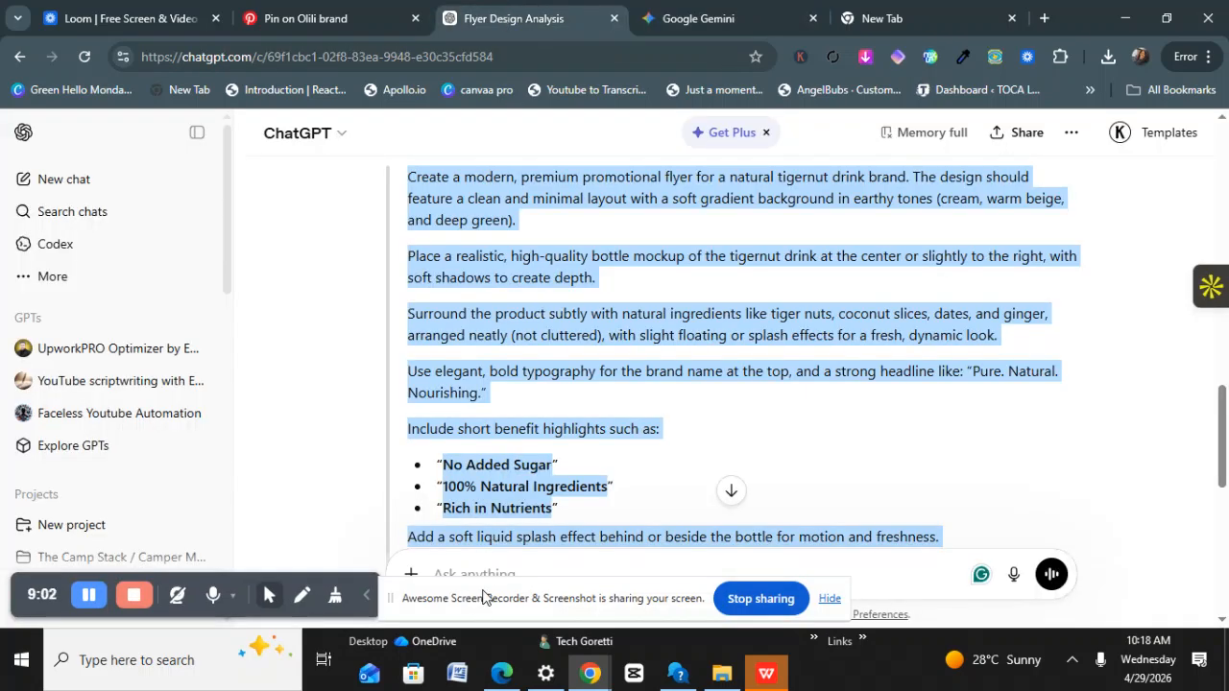
{"action": "scroll", "coordinate": [455, 569], "scroll_direction": "down", "scroll_amount": 4}
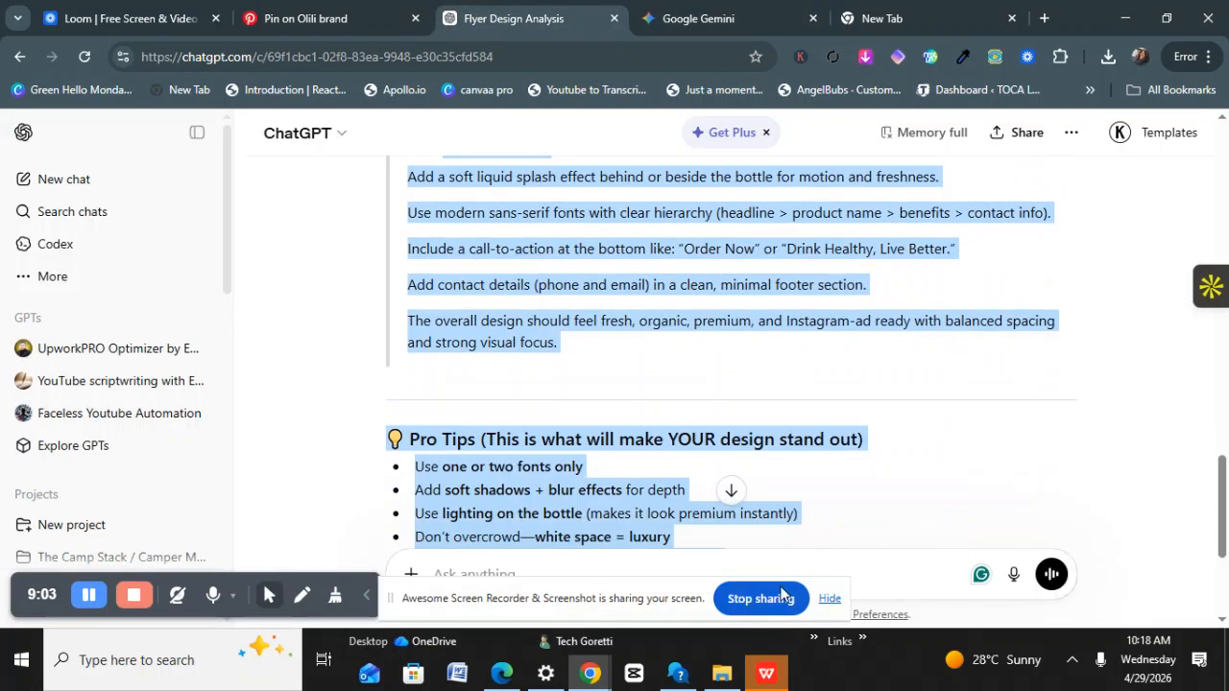
{"action": "left_click", "coordinate": [829, 598]}
{"action": "left_click", "coordinate": [646, 582]}
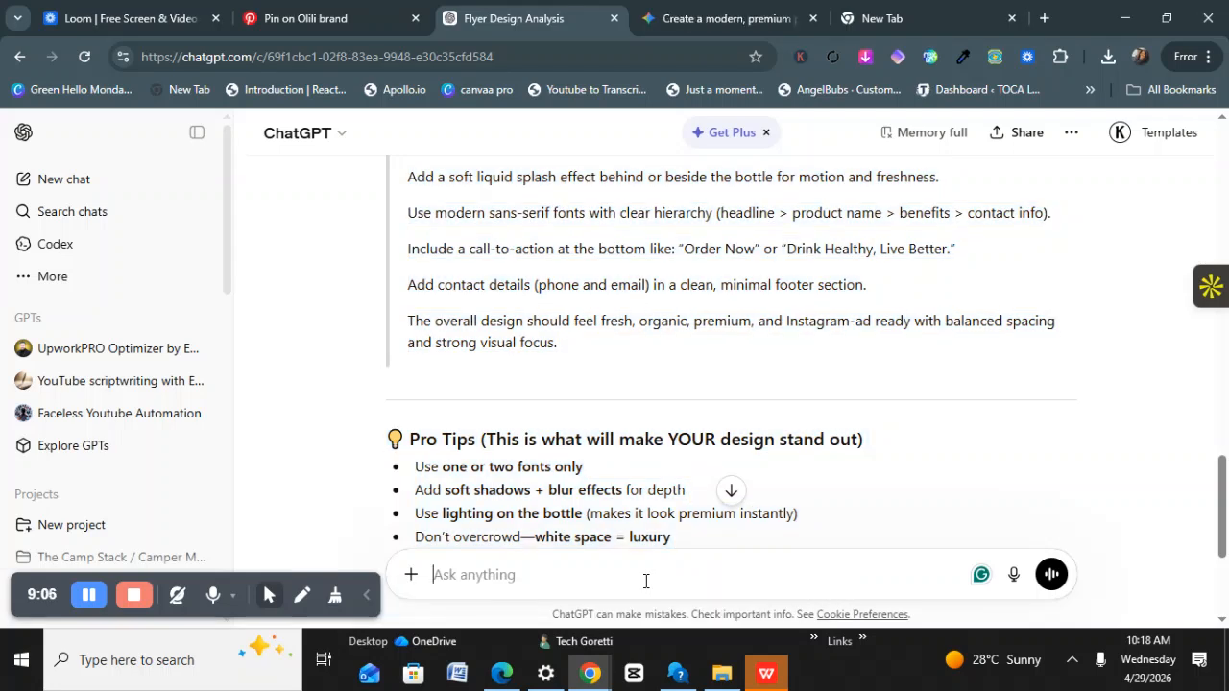
{"action": "key", "text": "ctrl+v"}
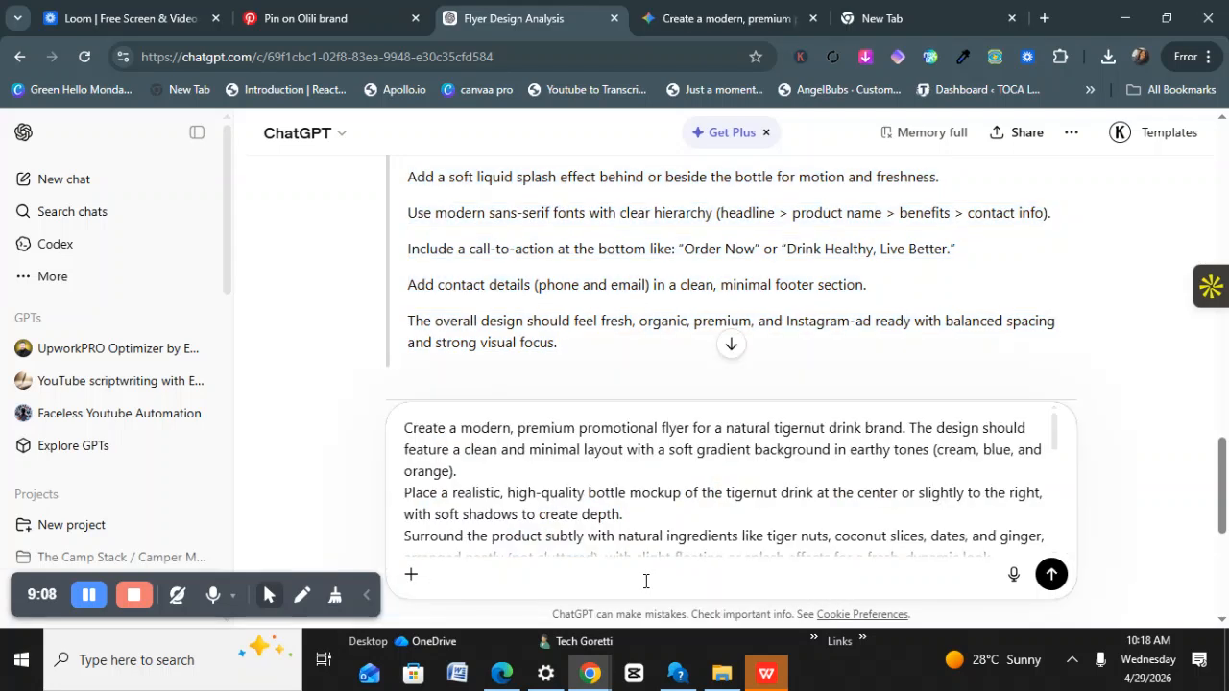
{"action": "key", "text": "Return"}
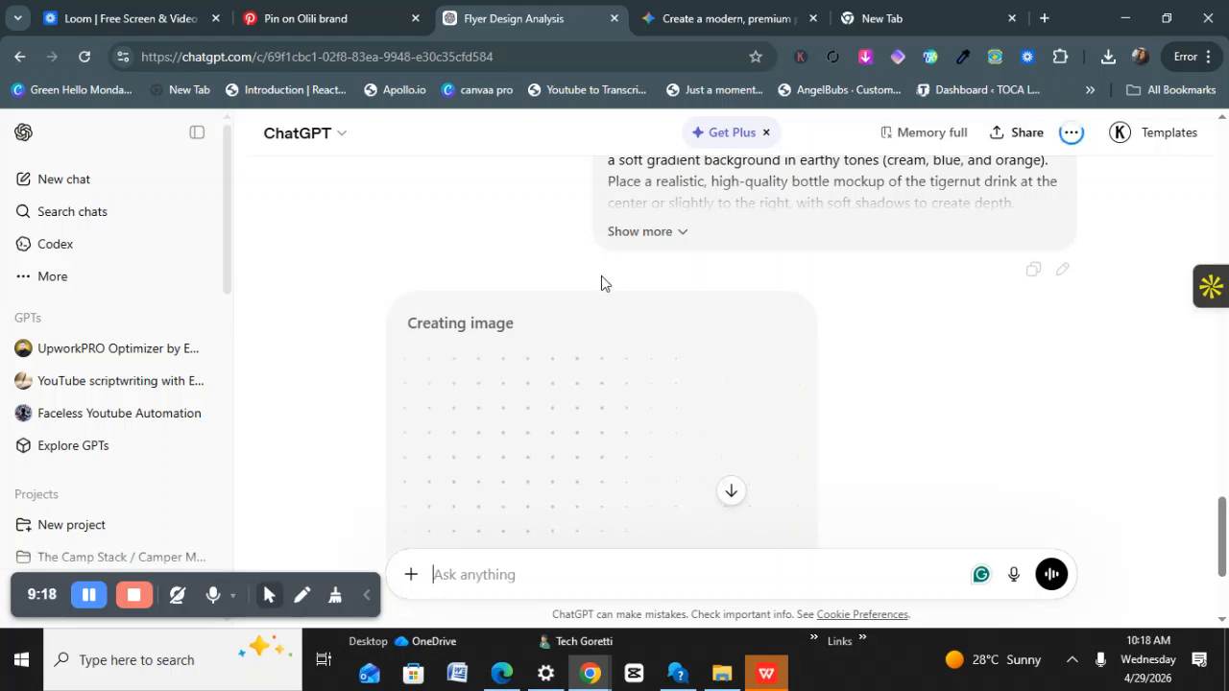
{"action": "scroll", "coordinate": [605, 279], "scroll_direction": "down", "scroll_amount": 1}
{"action": "scroll", "coordinate": [605, 283], "scroll_direction": "down", "scroll_amount": 1}
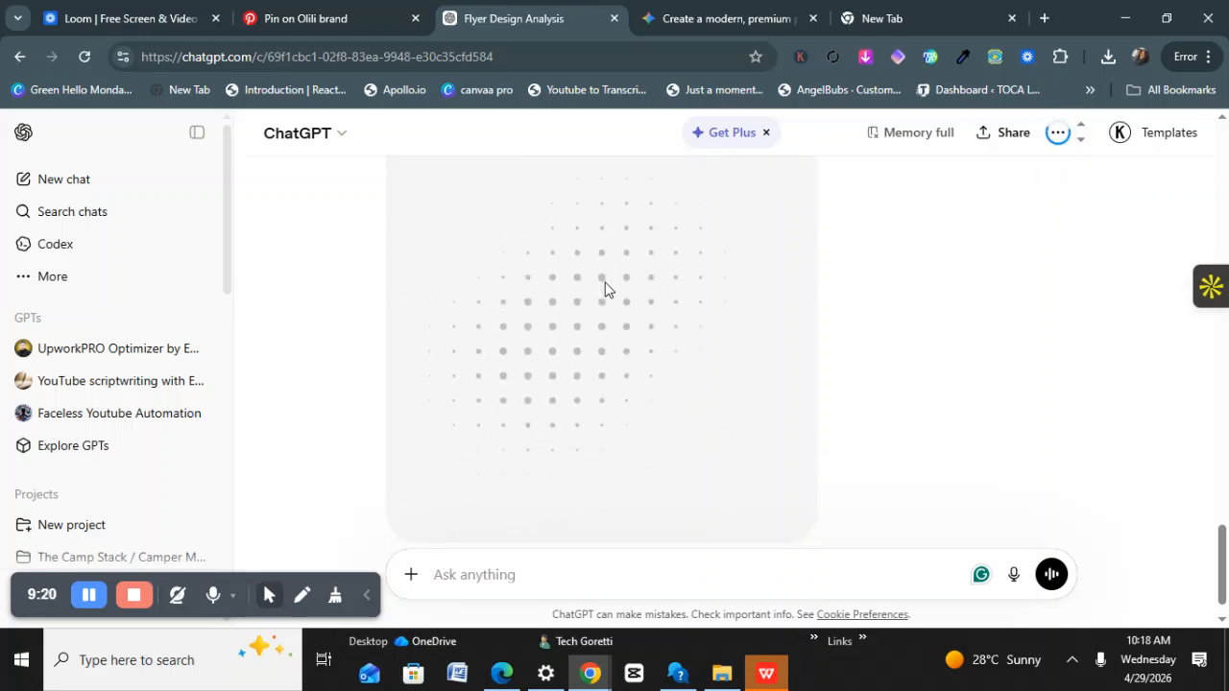
{"action": "scroll", "coordinate": [605, 291], "scroll_direction": "up", "scroll_amount": 2}
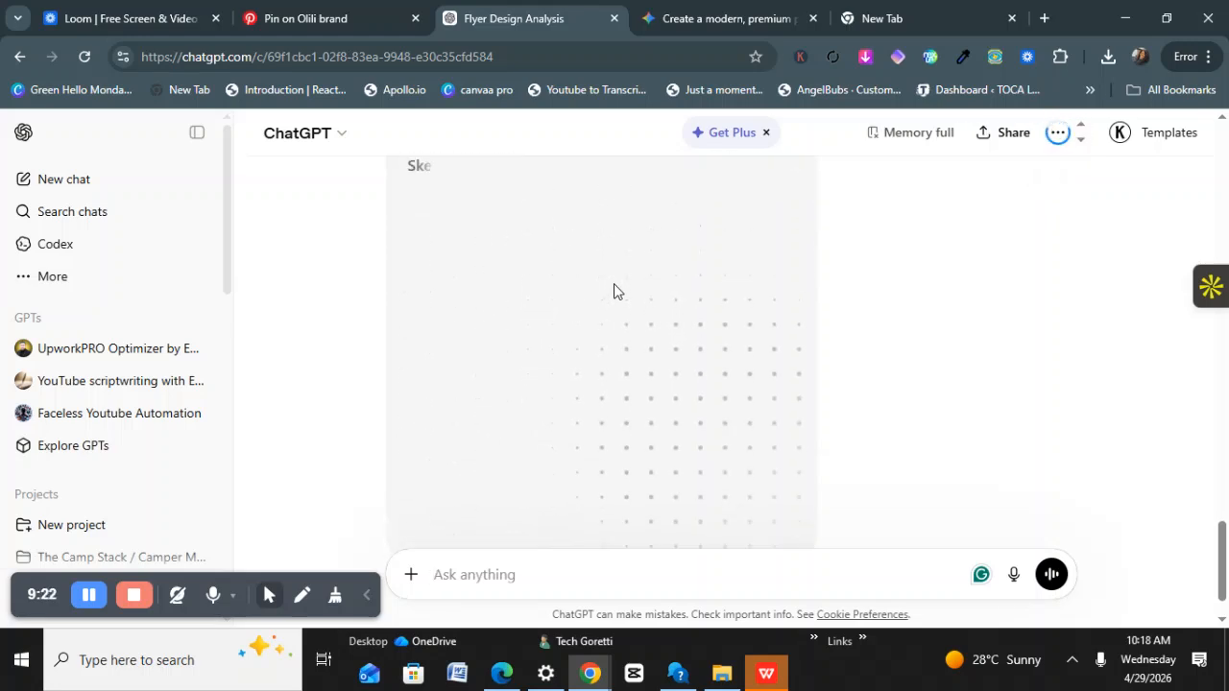
Scroll through Gemini's TIGERNUT BLISS flyer, opening and dismissing its options menu.
{"action": "left_click", "coordinate": [674, 19]}
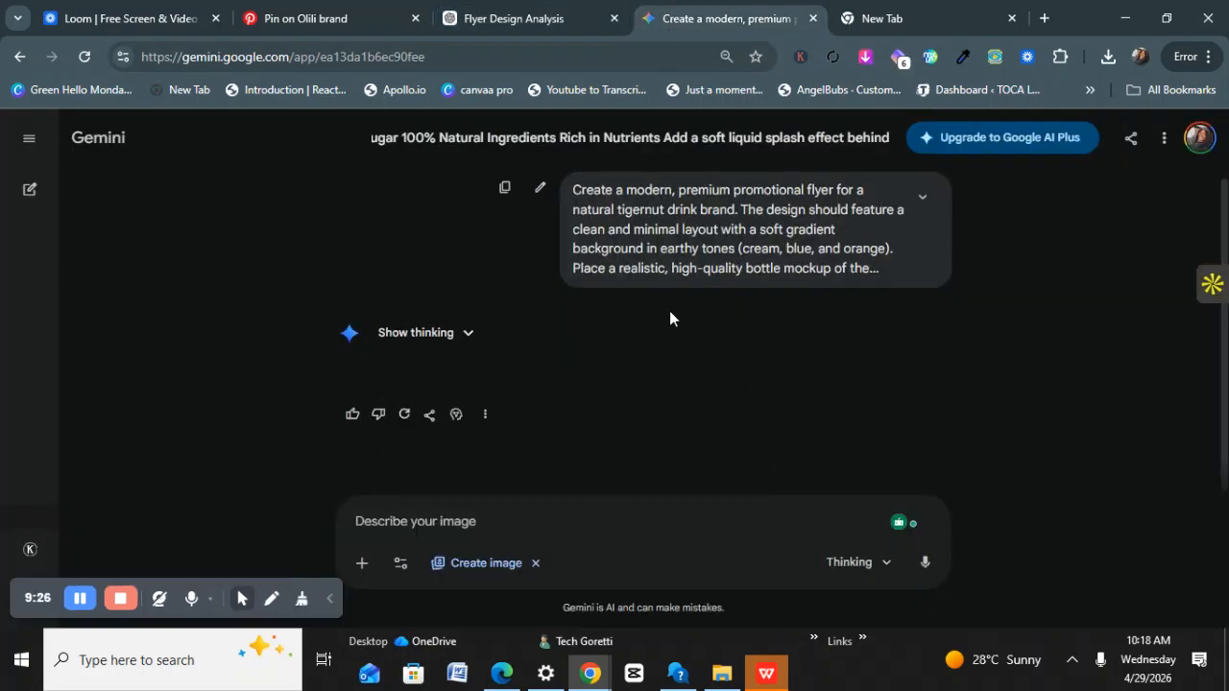
{"action": "scroll", "coordinate": [662, 338], "scroll_direction": "down", "scroll_amount": 4}
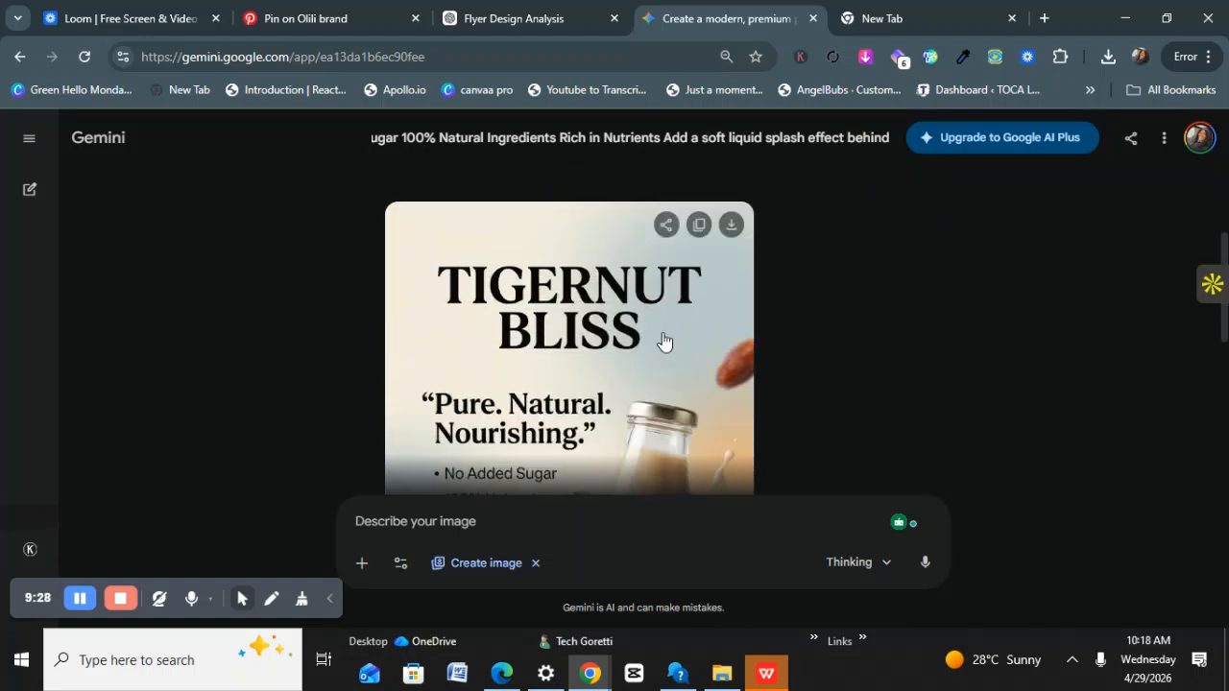
{"action": "scroll", "coordinate": [663, 342], "scroll_direction": "up", "scroll_amount": 2}
{"action": "scroll", "coordinate": [552, 347], "scroll_direction": "down", "scroll_amount": 3}
{"action": "scroll", "coordinate": [557, 367], "scroll_direction": "down", "scroll_amount": 3}
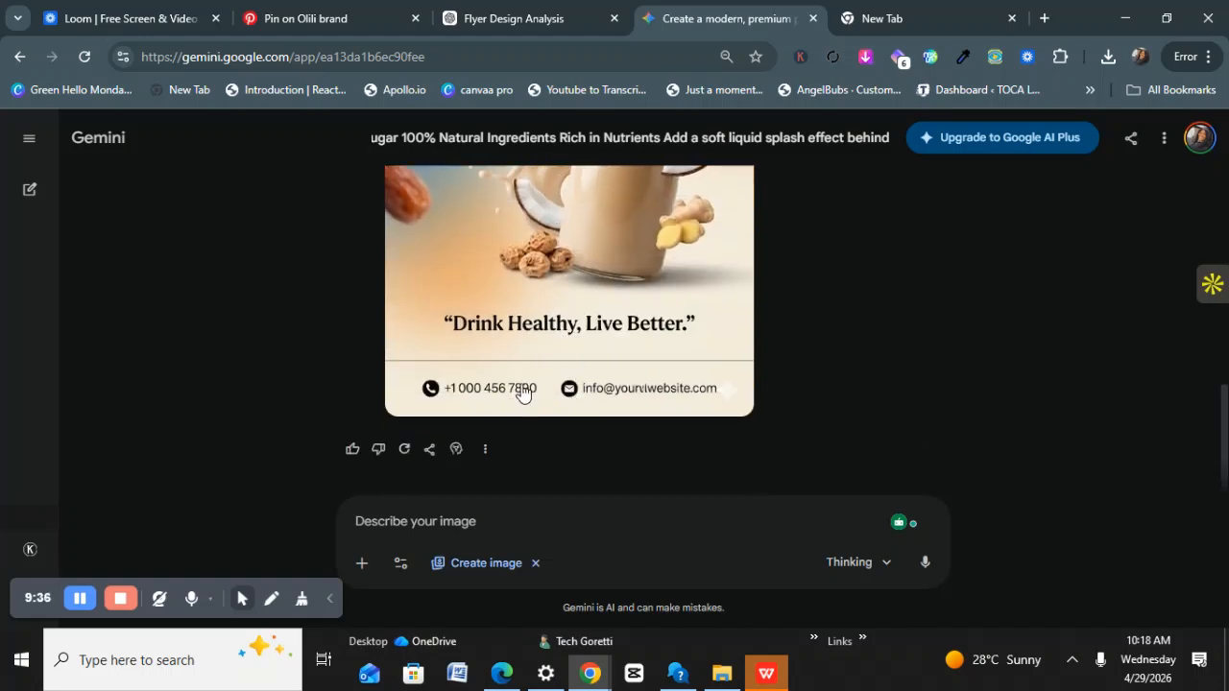
{"action": "left_click", "coordinate": [485, 449]}
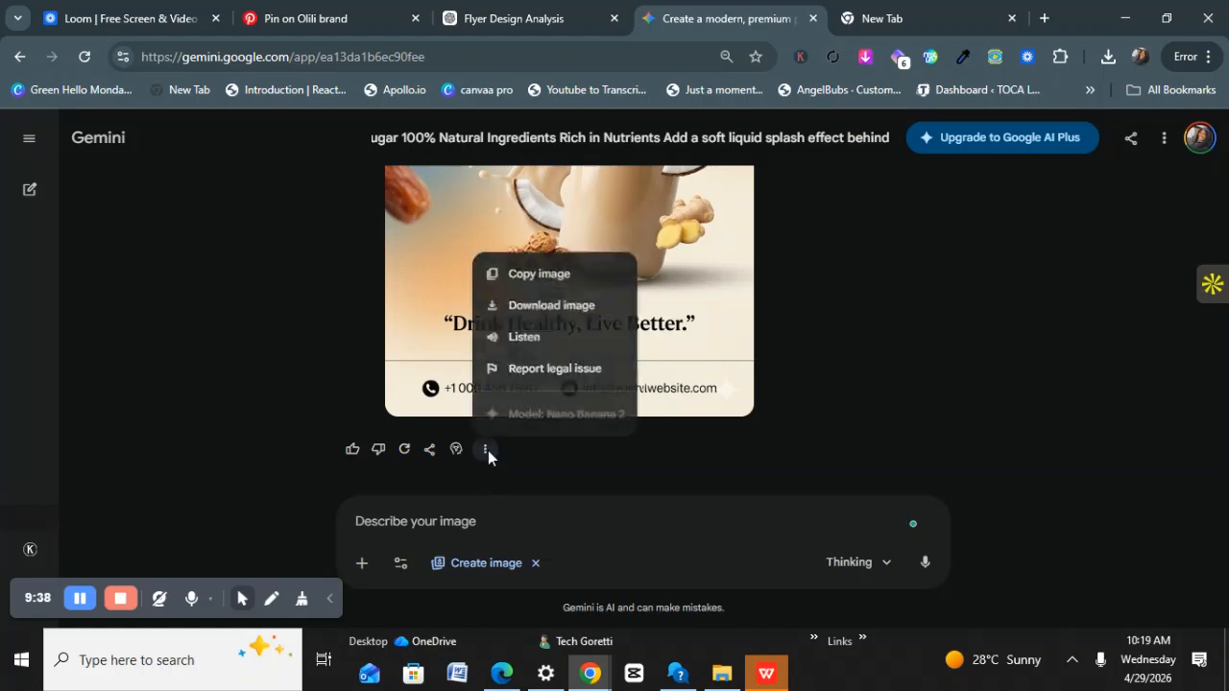
{"action": "left_click", "coordinate": [732, 286]}
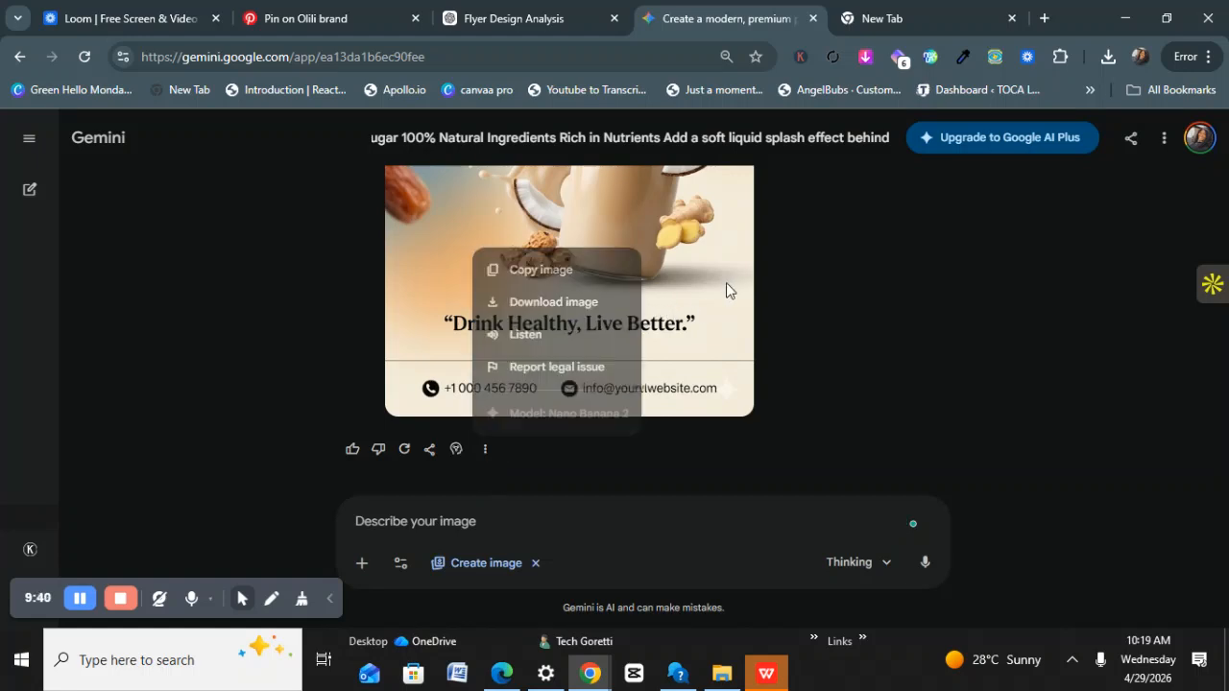
{"action": "scroll", "coordinate": [694, 302], "scroll_direction": "up", "scroll_amount": 5}
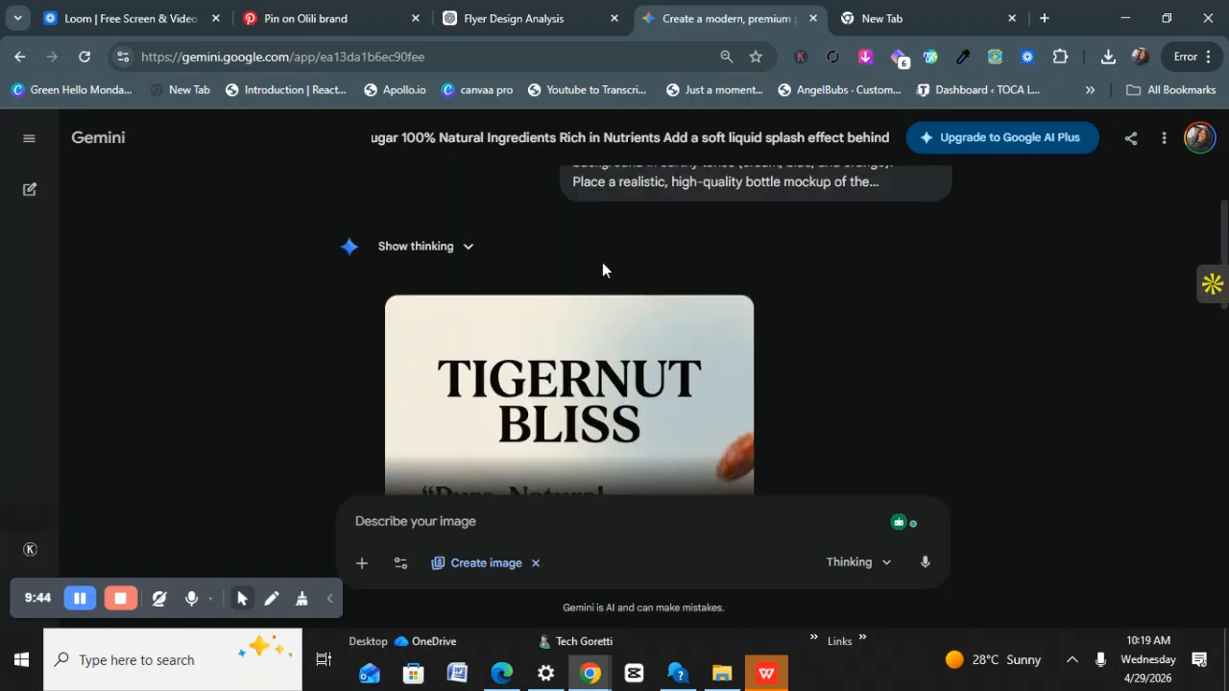
Compare the flyer against the Olili Pinterest reference pin, then scroll through the Gemini flyer again.
{"action": "left_click", "coordinate": [293, 20]}
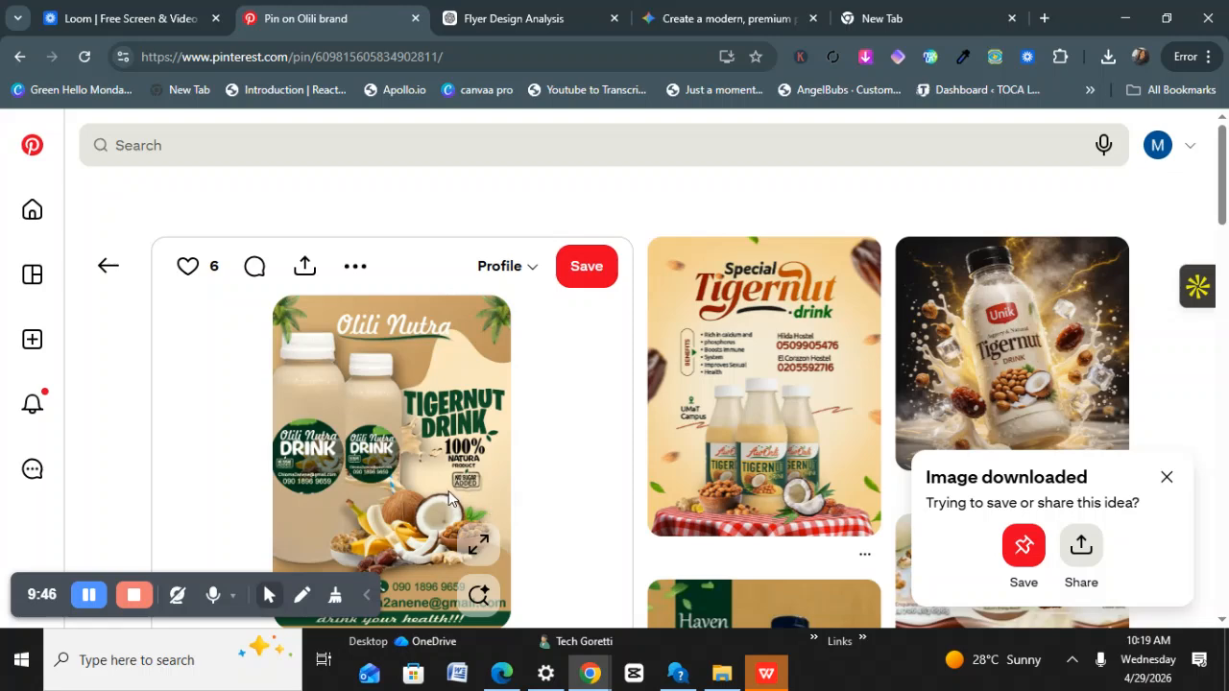
{"action": "scroll", "coordinate": [444, 488], "scroll_direction": "down", "scroll_amount": 1}
{"action": "scroll", "coordinate": [394, 432], "scroll_direction": "up", "scroll_amount": 1}
{"action": "left_click", "coordinate": [708, 13]}
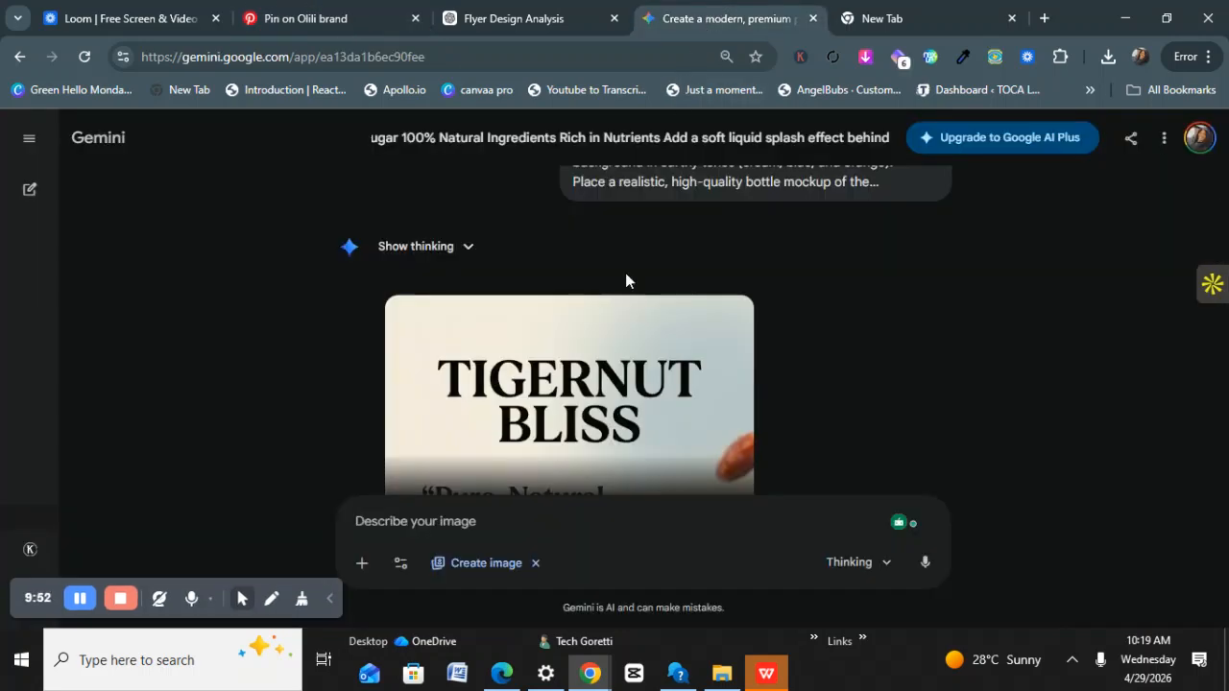
{"action": "scroll", "coordinate": [580, 393], "scroll_direction": "down", "scroll_amount": 3}
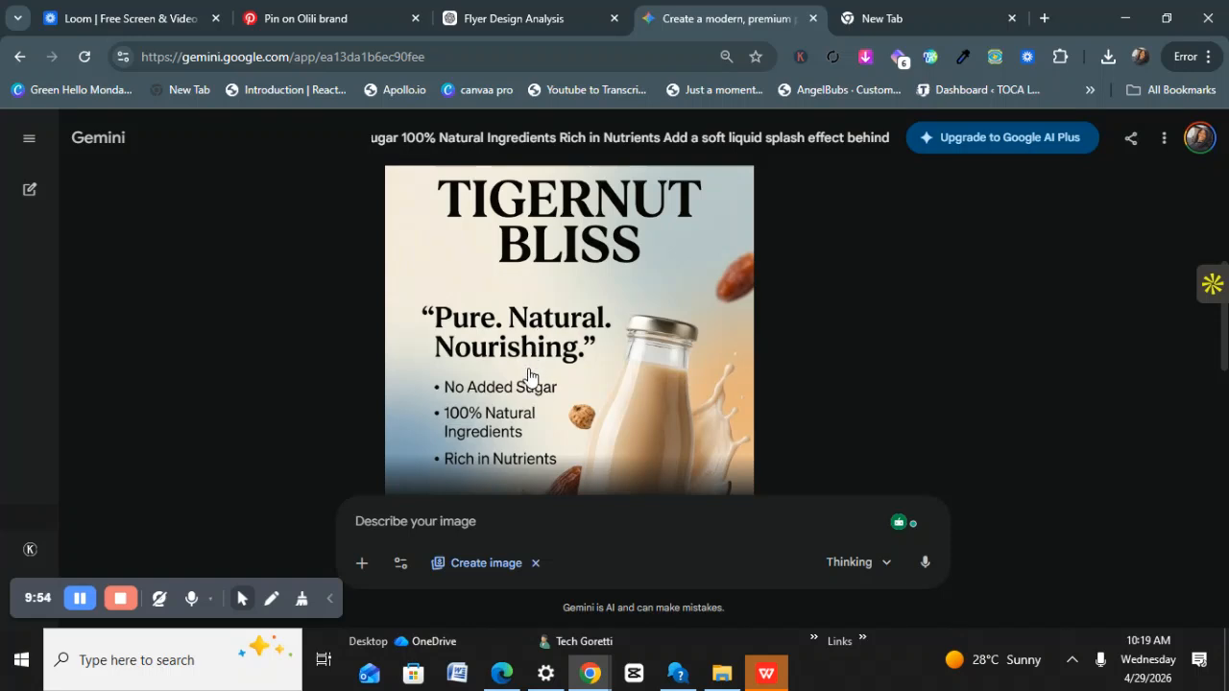
{"action": "scroll", "coordinate": [523, 380], "scroll_direction": "down", "scroll_amount": 2}
{"action": "scroll", "coordinate": [442, 360], "scroll_direction": "down", "scroll_amount": 1}
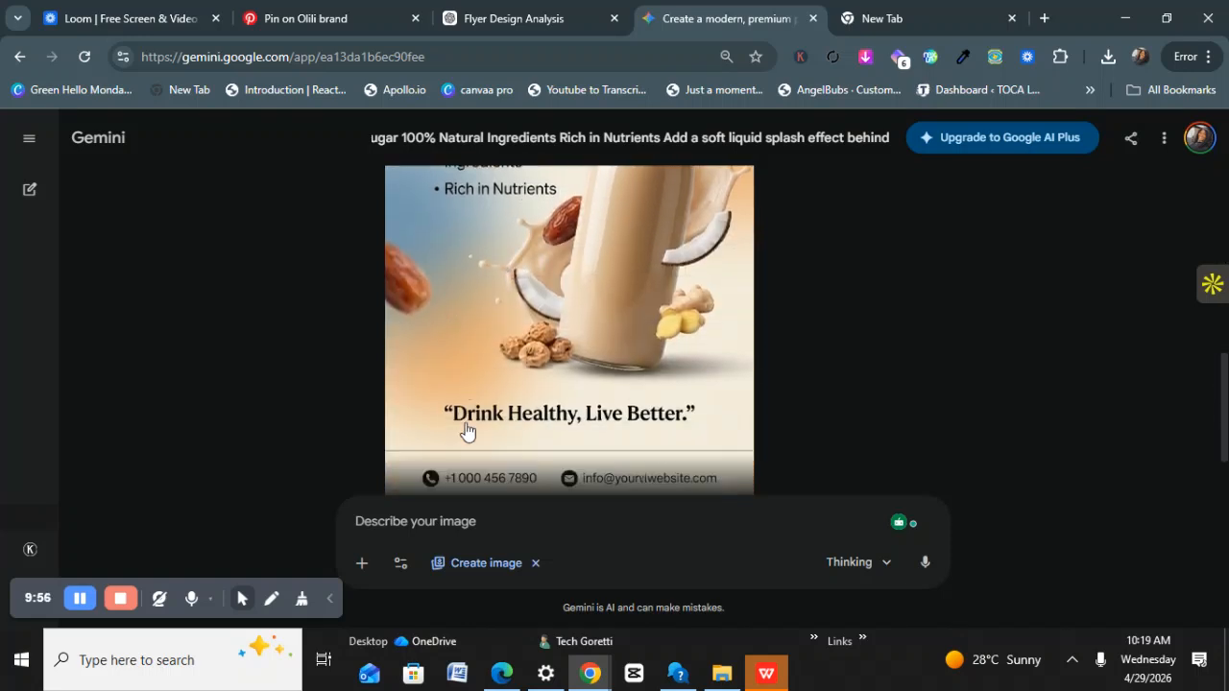
{"action": "scroll", "coordinate": [538, 384], "scroll_direction": "up", "scroll_amount": 5}
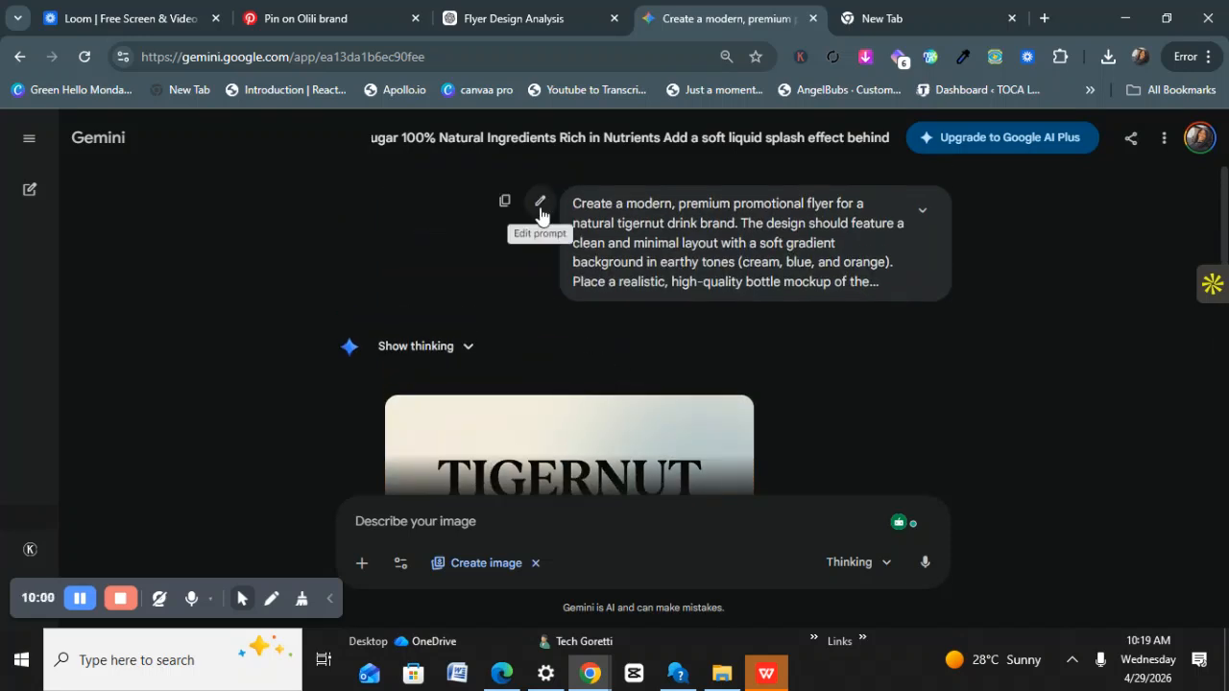
Put the original tigernut flyer prompt into edit mode, then scroll down to the generated image.
{"action": "left_click", "coordinate": [540, 207]}
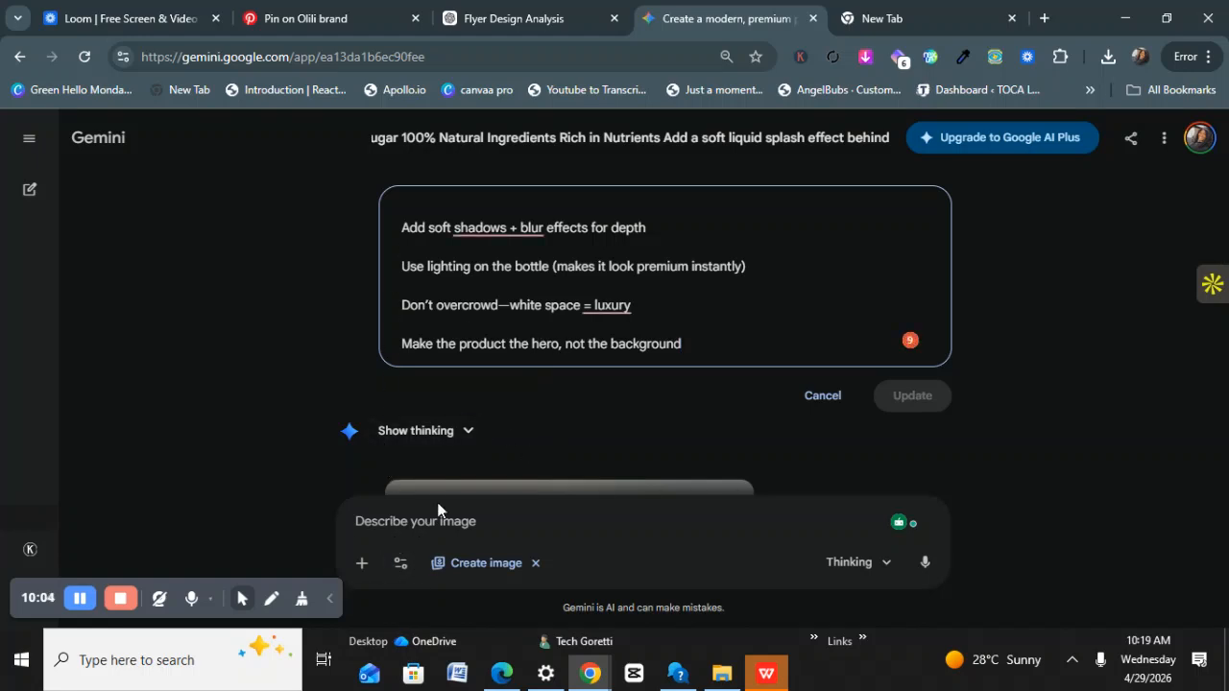
{"action": "left_click", "coordinate": [362, 566]}
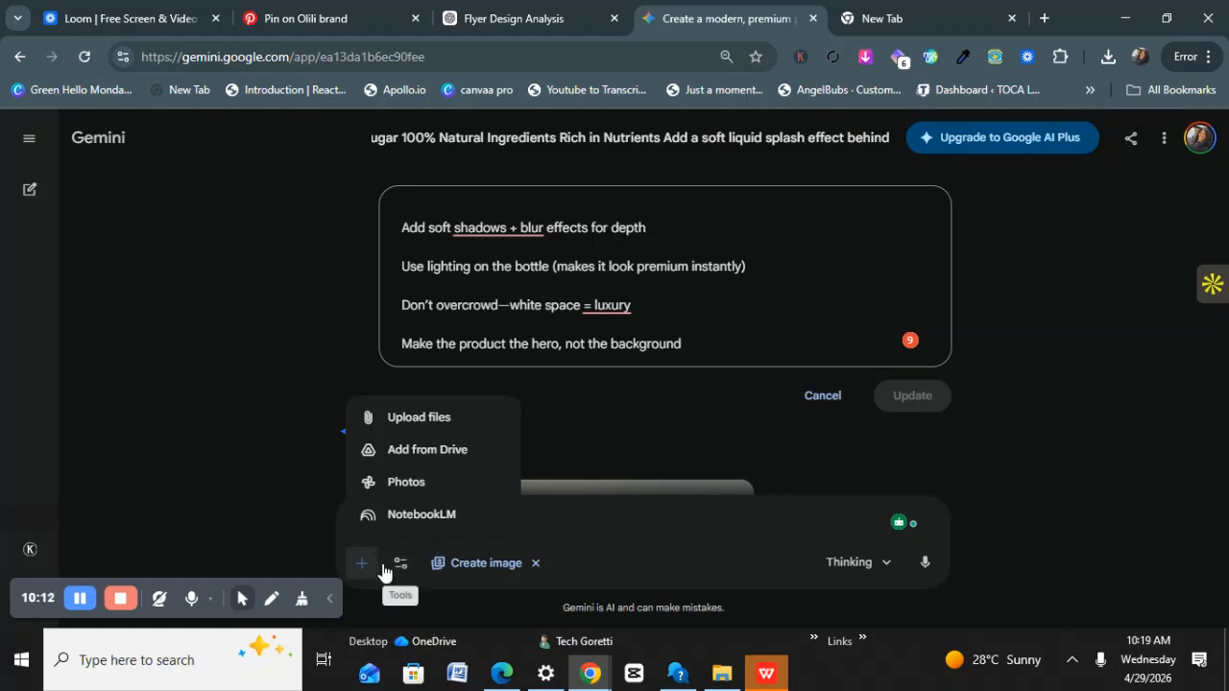
{"action": "left_click", "coordinate": [543, 527]}
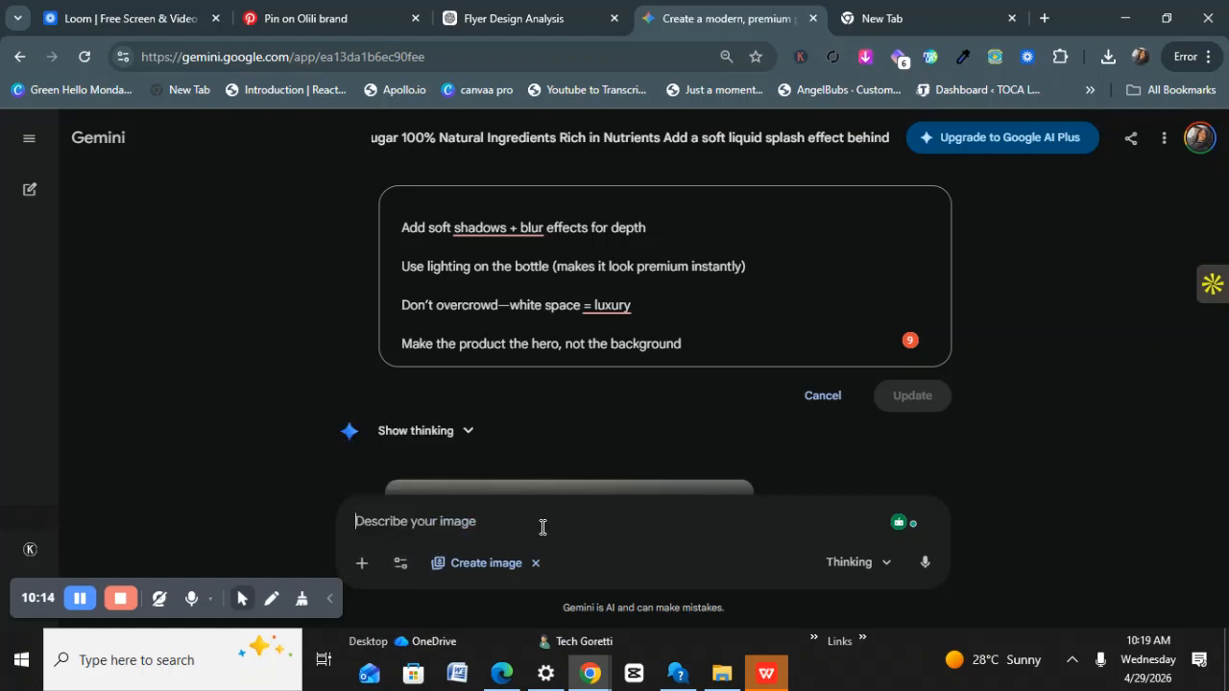
{"action": "scroll", "coordinate": [622, 408], "scroll_direction": "down", "scroll_amount": 6}
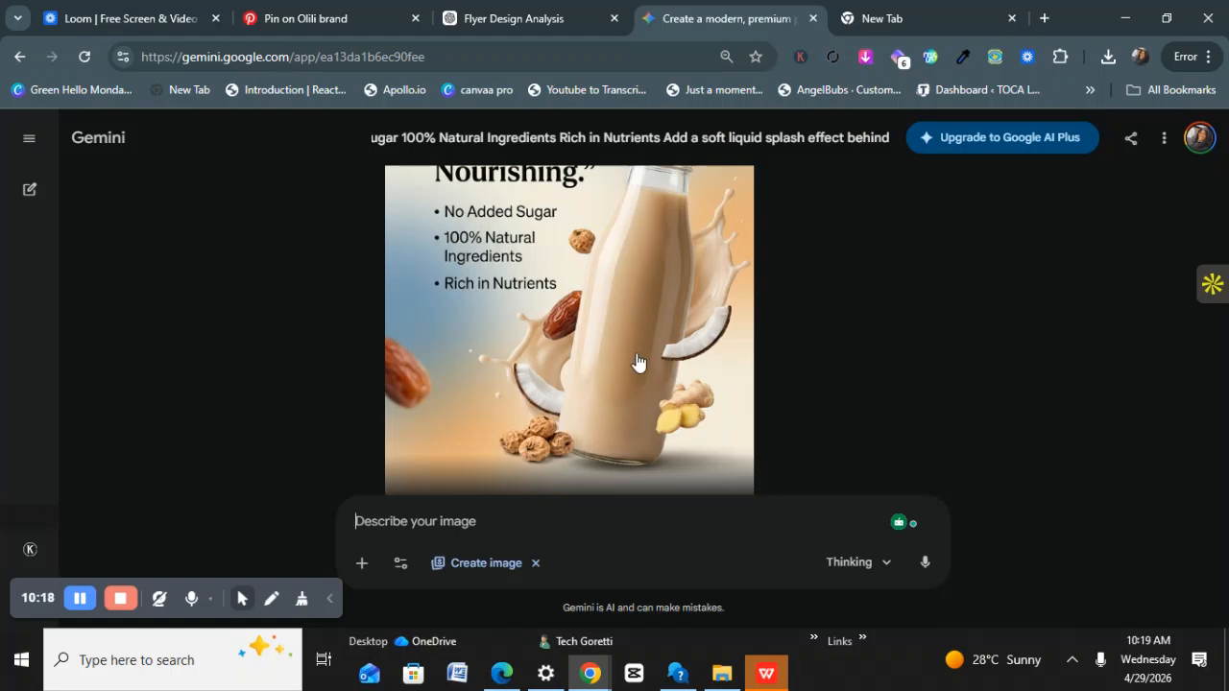
Return to the Flyer Design Analysis chat and scroll through ChatGPT's flyer reply.
{"action": "left_click", "coordinate": [519, 19]}
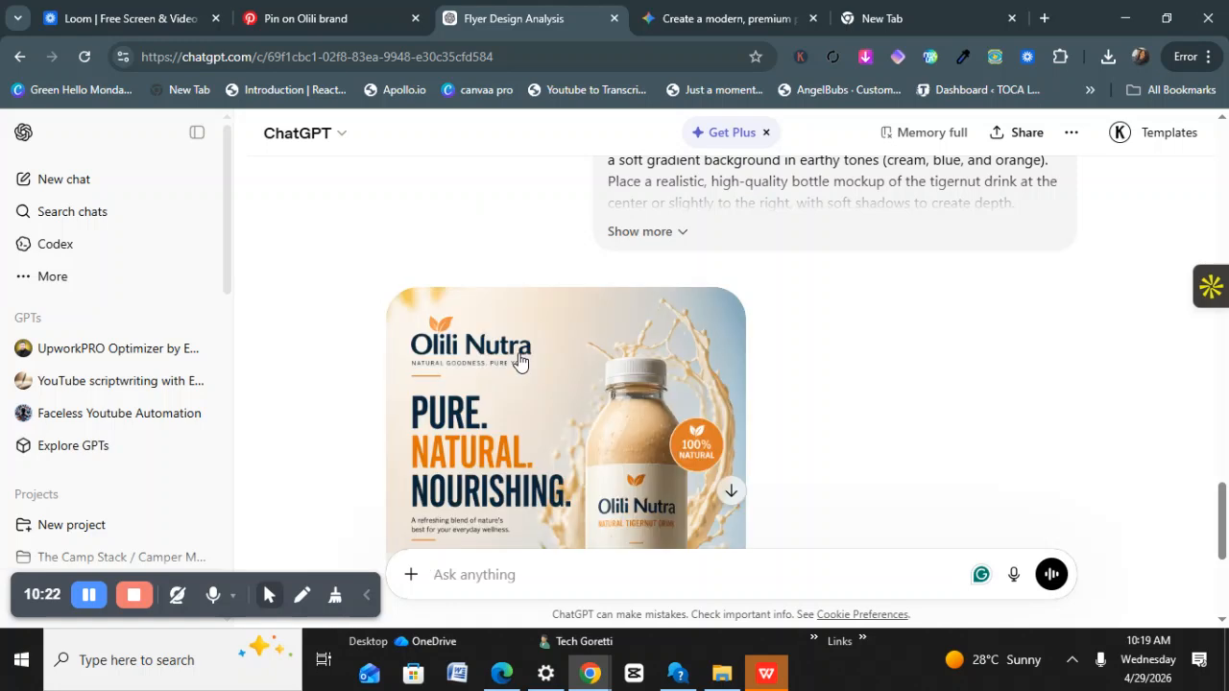
{"action": "scroll", "coordinate": [520, 361], "scroll_direction": "down", "scroll_amount": 1}
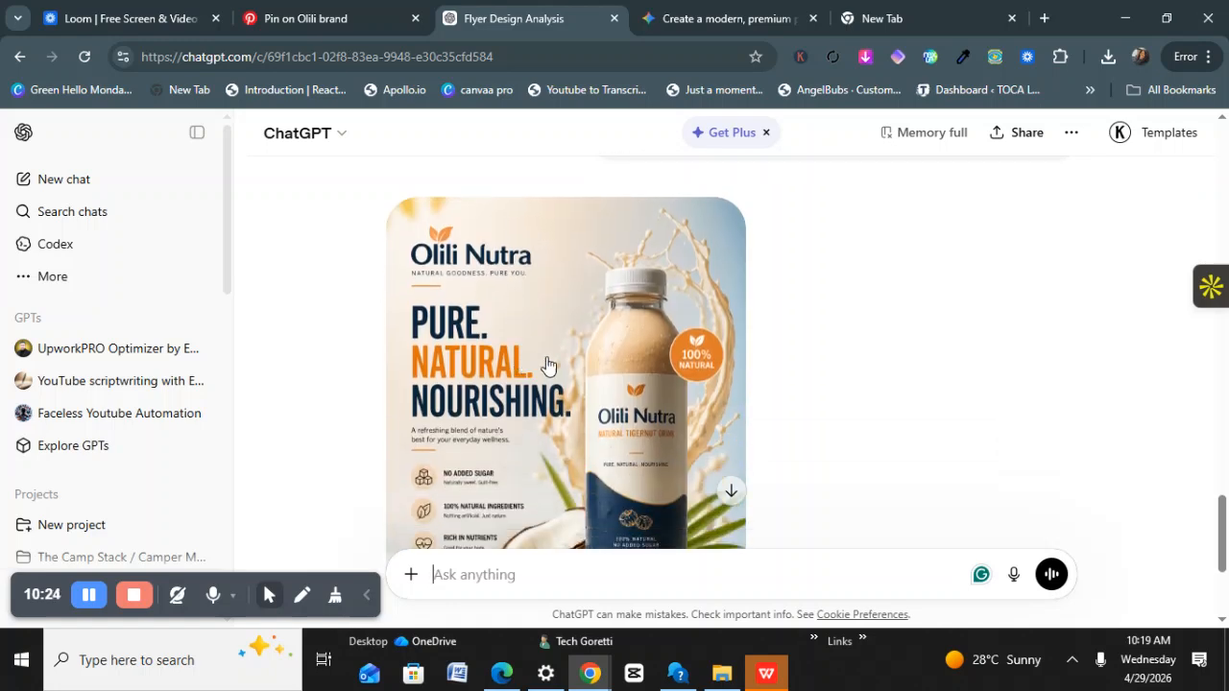
{"action": "scroll", "coordinate": [651, 363], "scroll_direction": "down", "scroll_amount": 1}
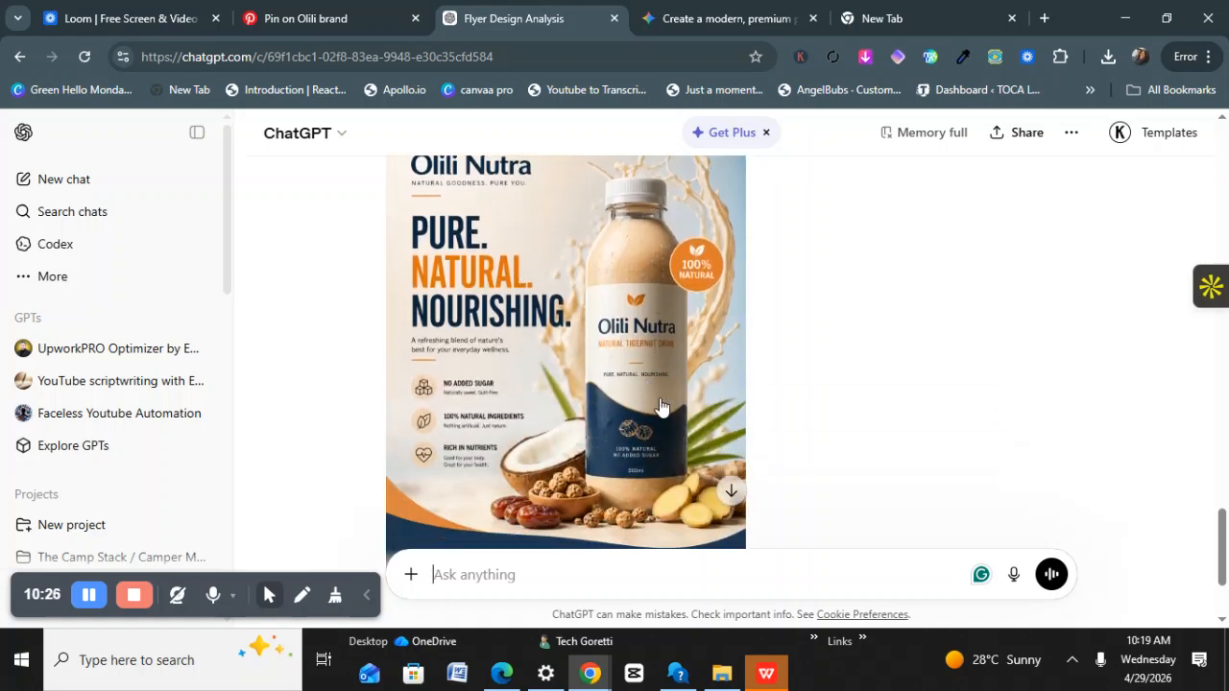
{"action": "scroll", "coordinate": [835, 365], "scroll_direction": "up", "scroll_amount": 6}
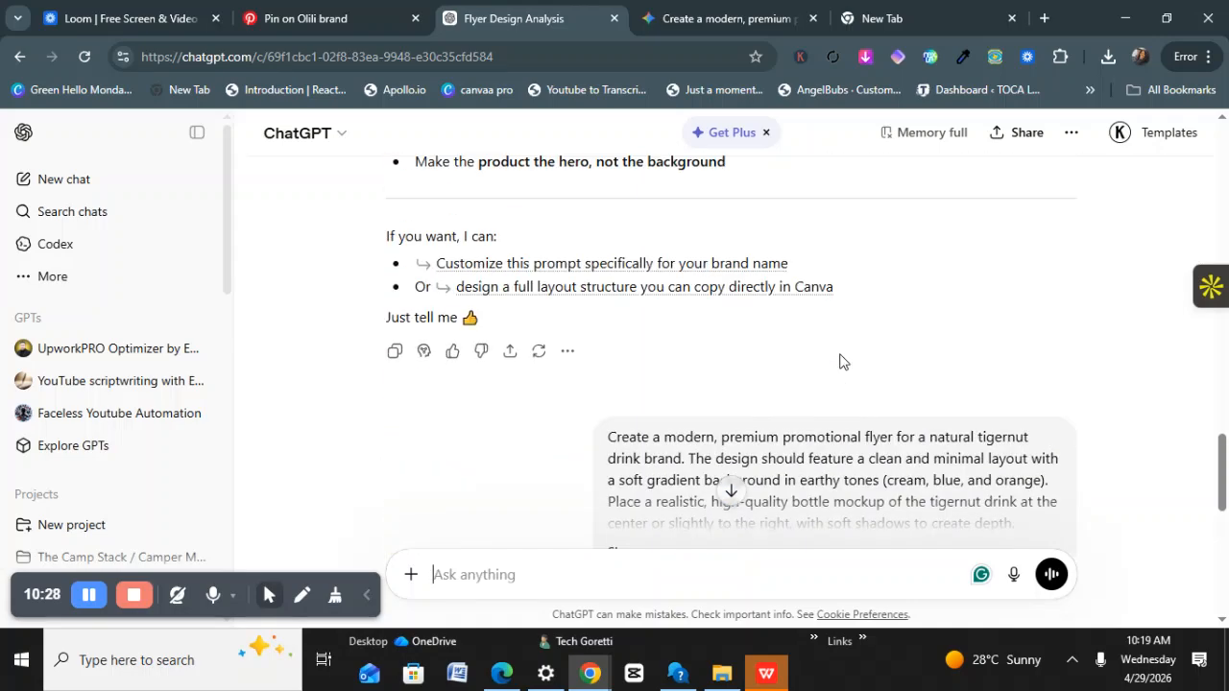
{"action": "scroll", "coordinate": [752, 316], "scroll_direction": "up", "scroll_amount": 10}
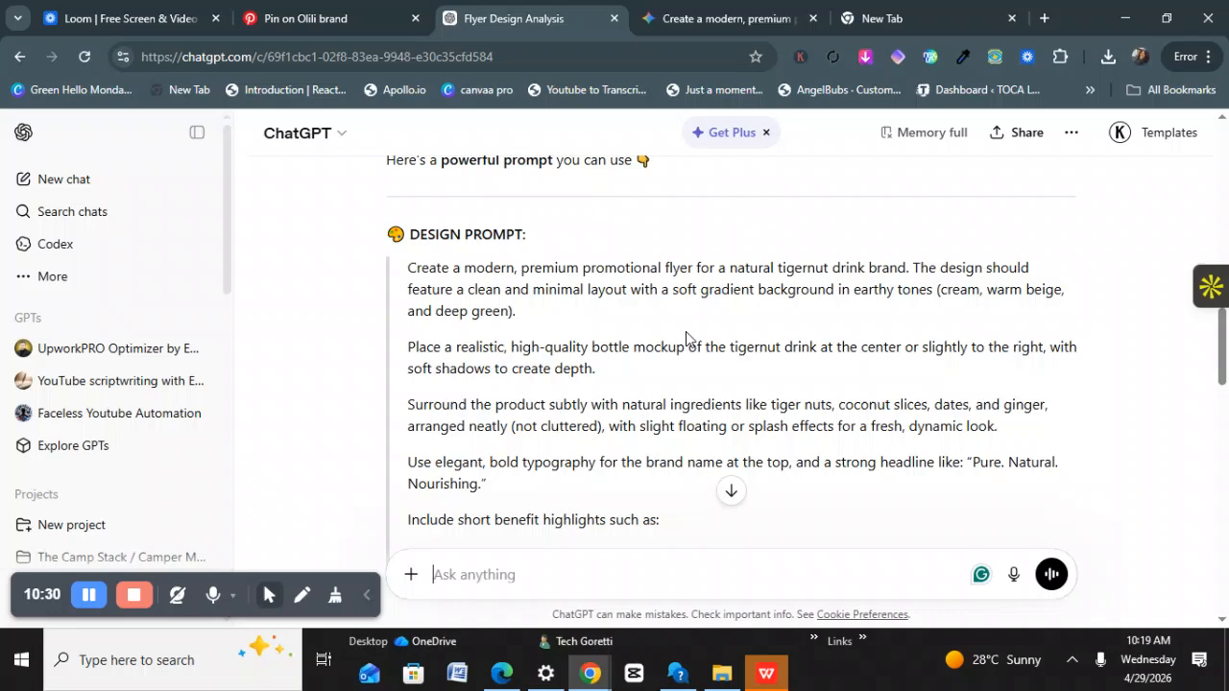
{"action": "scroll", "coordinate": [663, 359], "scroll_direction": "down", "scroll_amount": 2}
{"action": "scroll", "coordinate": [656, 299], "scroll_direction": "up", "scroll_amount": 10}
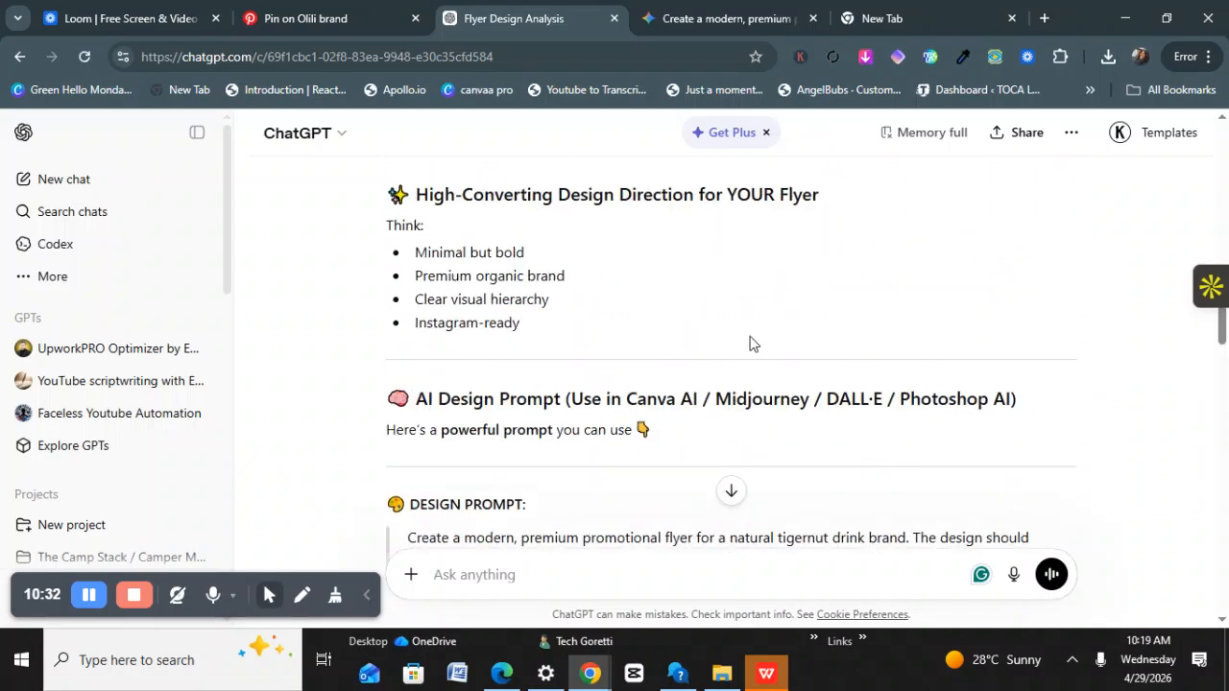
{"action": "scroll", "coordinate": [968, 286], "scroll_direction": "up", "scroll_amount": 10}
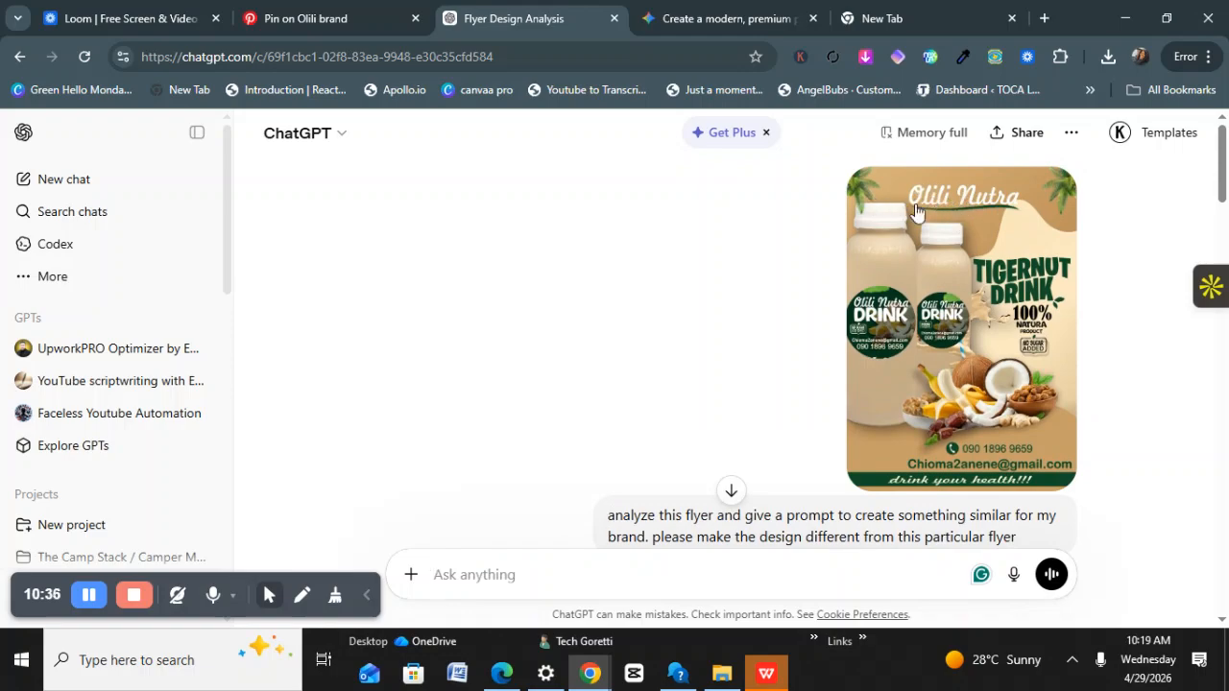
{"action": "scroll", "coordinate": [692, 356], "scroll_direction": "down", "scroll_amount": 12}
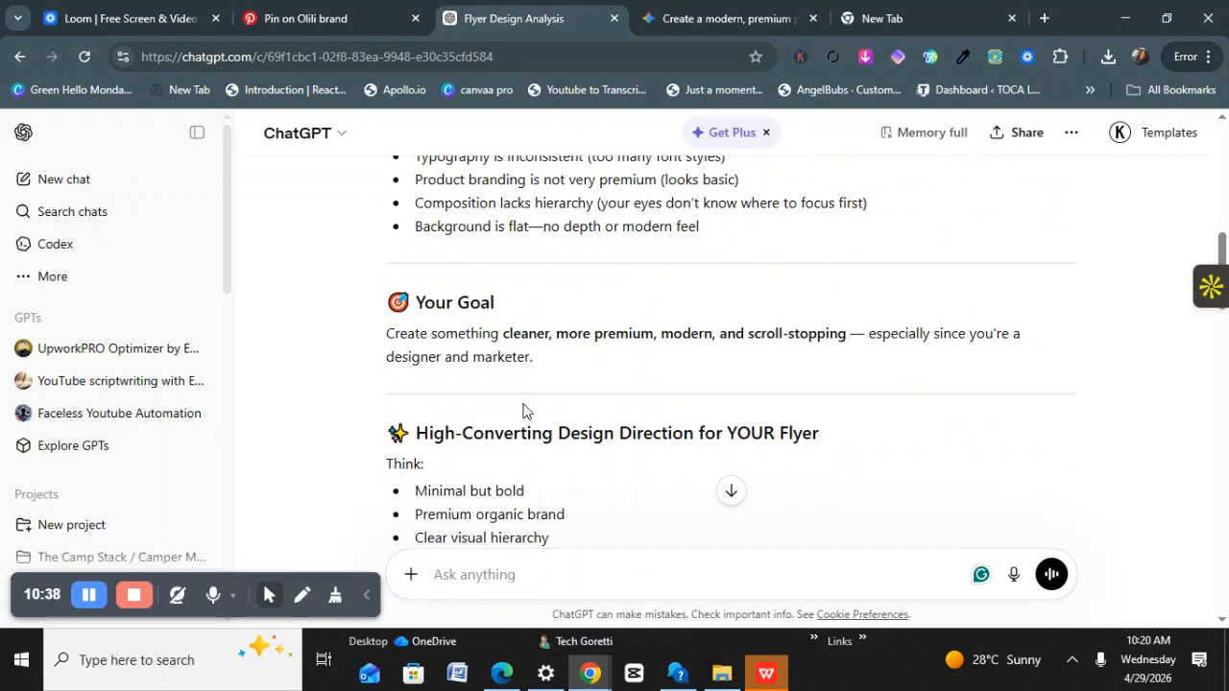
{"action": "scroll", "coordinate": [528, 408], "scroll_direction": "down", "scroll_amount": 15}
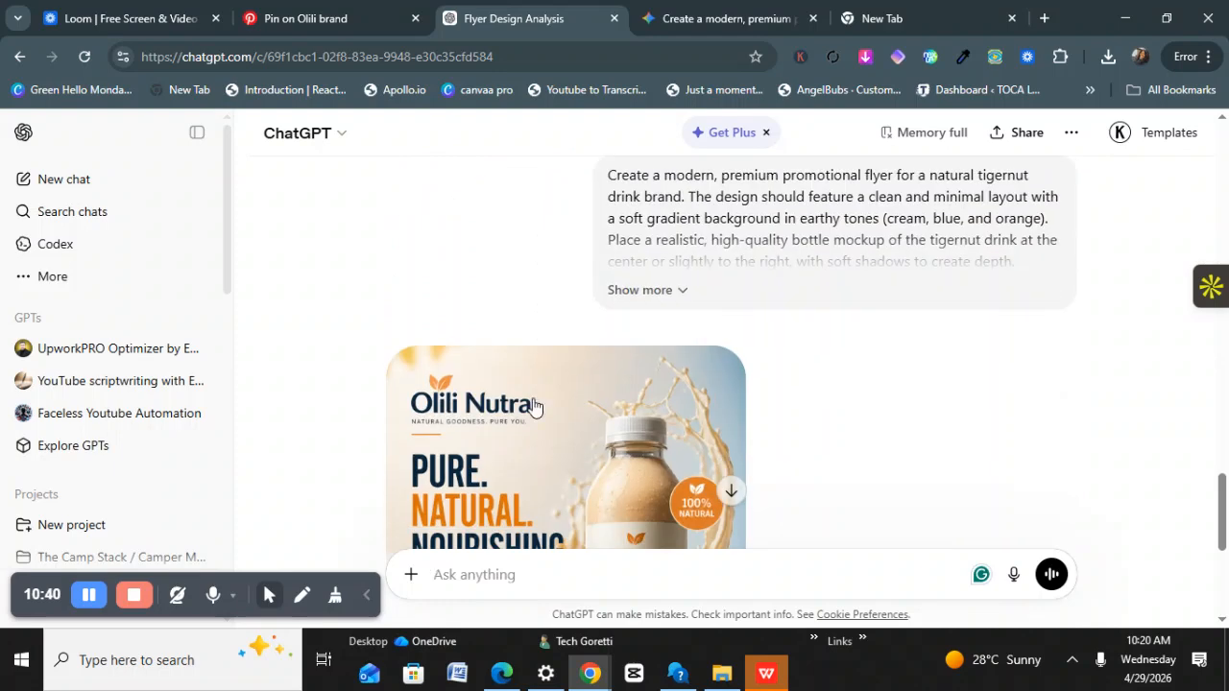
{"action": "scroll", "coordinate": [535, 407], "scroll_direction": "down", "scroll_amount": 2}
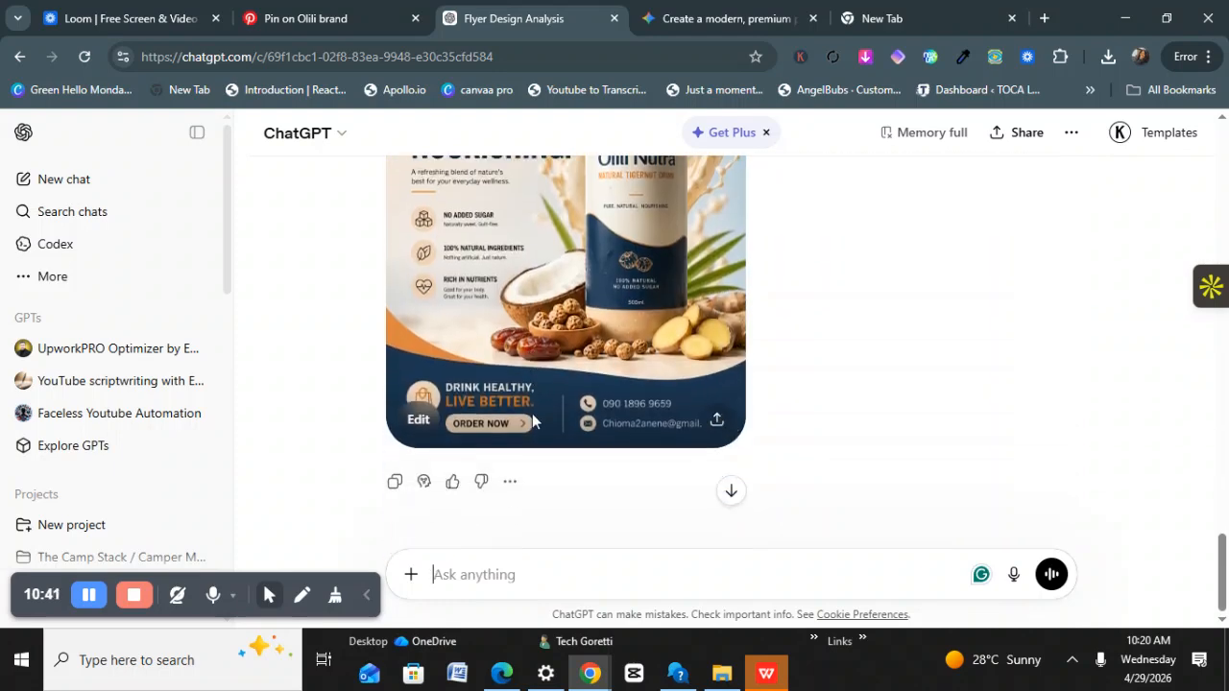
Open the Olili Nutra flyer image in full view in the image editor.
{"action": "left_click", "coordinate": [510, 480]}
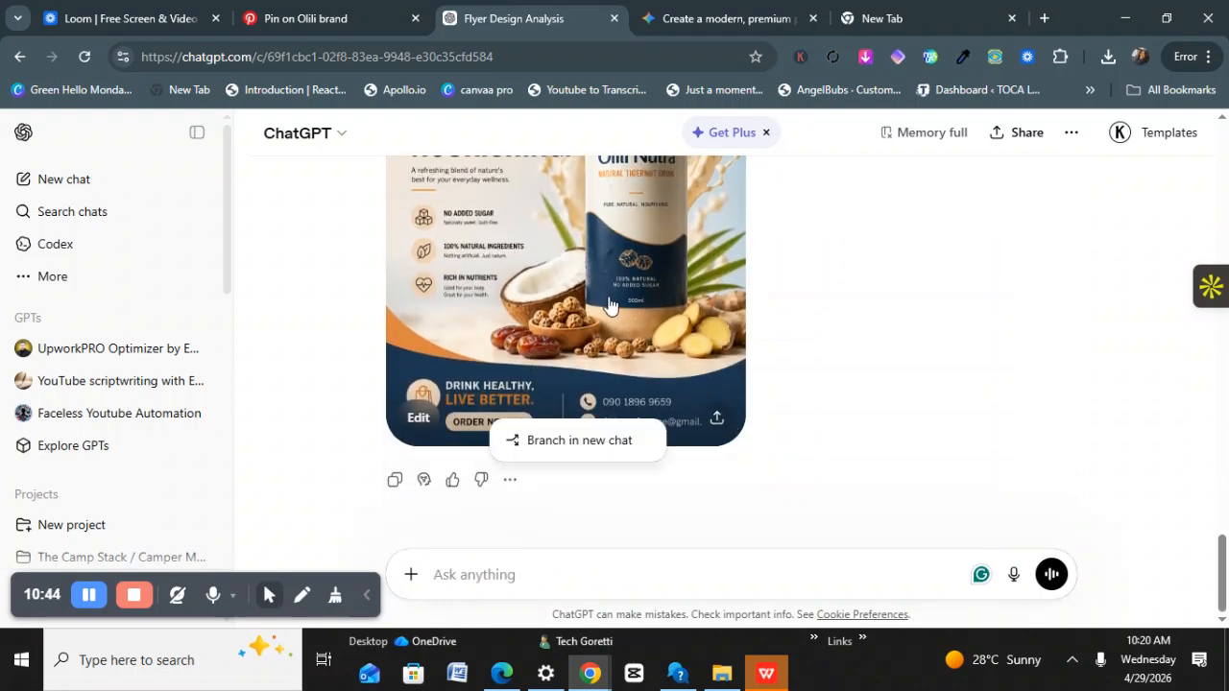
{"action": "scroll", "coordinate": [629, 308], "scroll_direction": "up", "scroll_amount": 3}
{"action": "scroll", "coordinate": [634, 303], "scroll_direction": "up", "scroll_amount": 2}
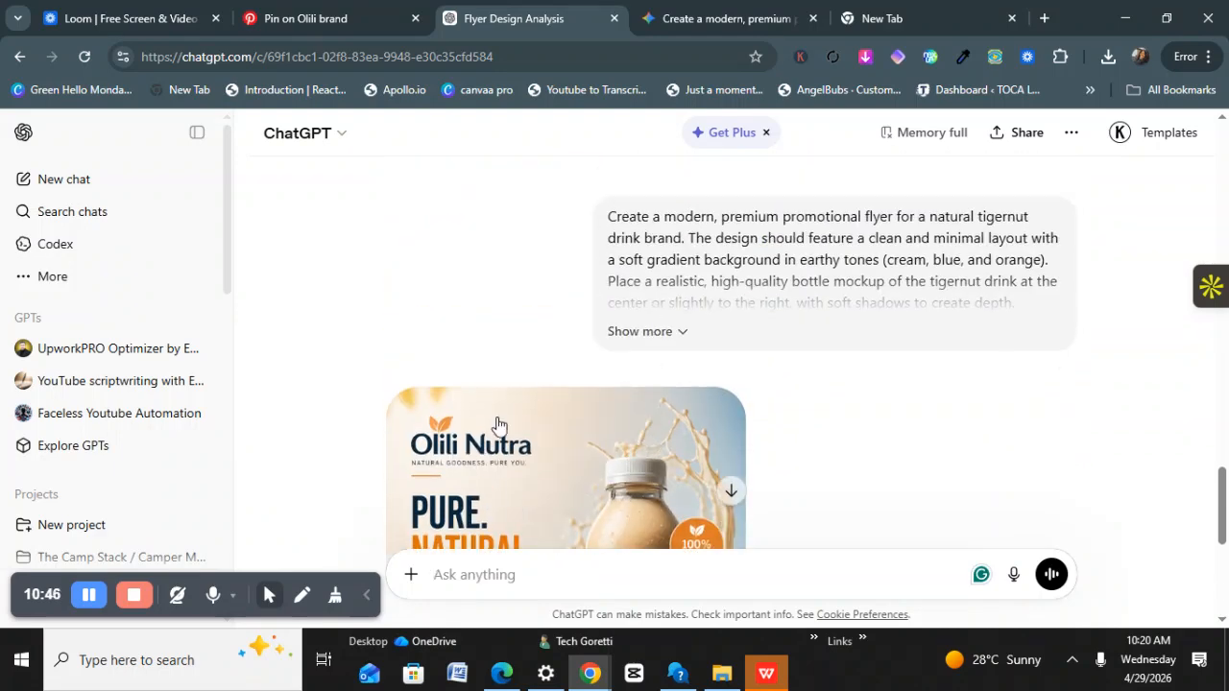
{"action": "left_click", "coordinate": [521, 427]}
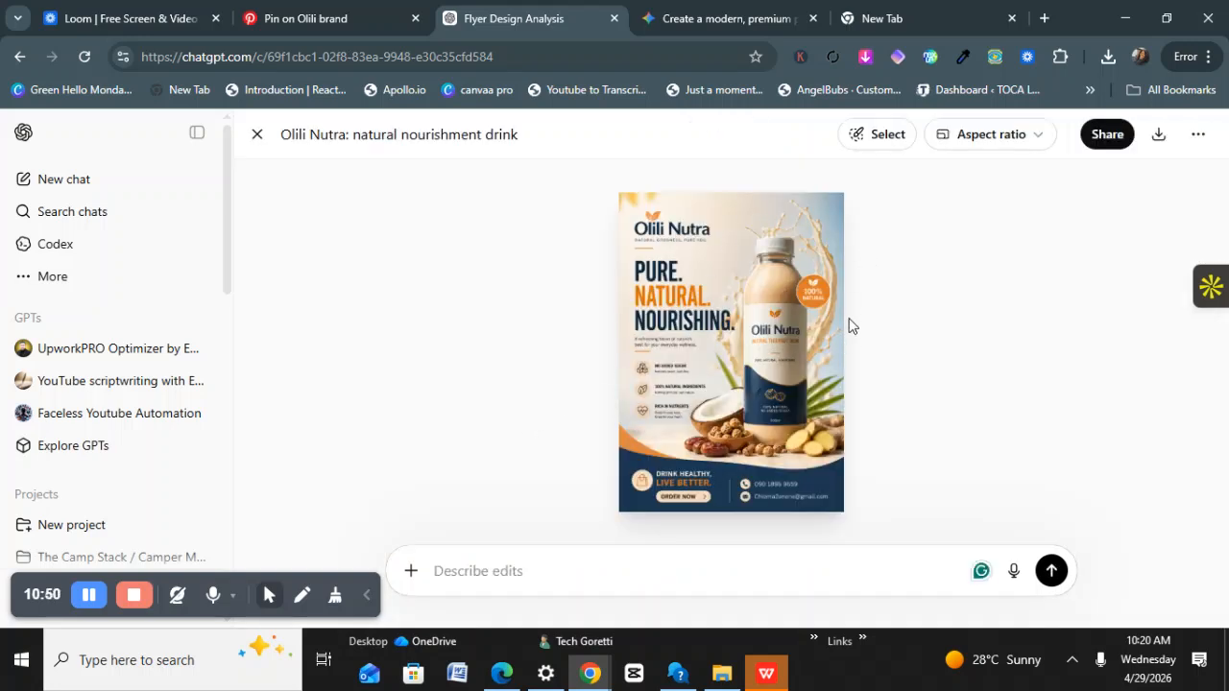
Leave the Olili Nutra flyer editor and start a new empty ChatGPT chat.
{"action": "left_click", "coordinate": [1192, 142]}
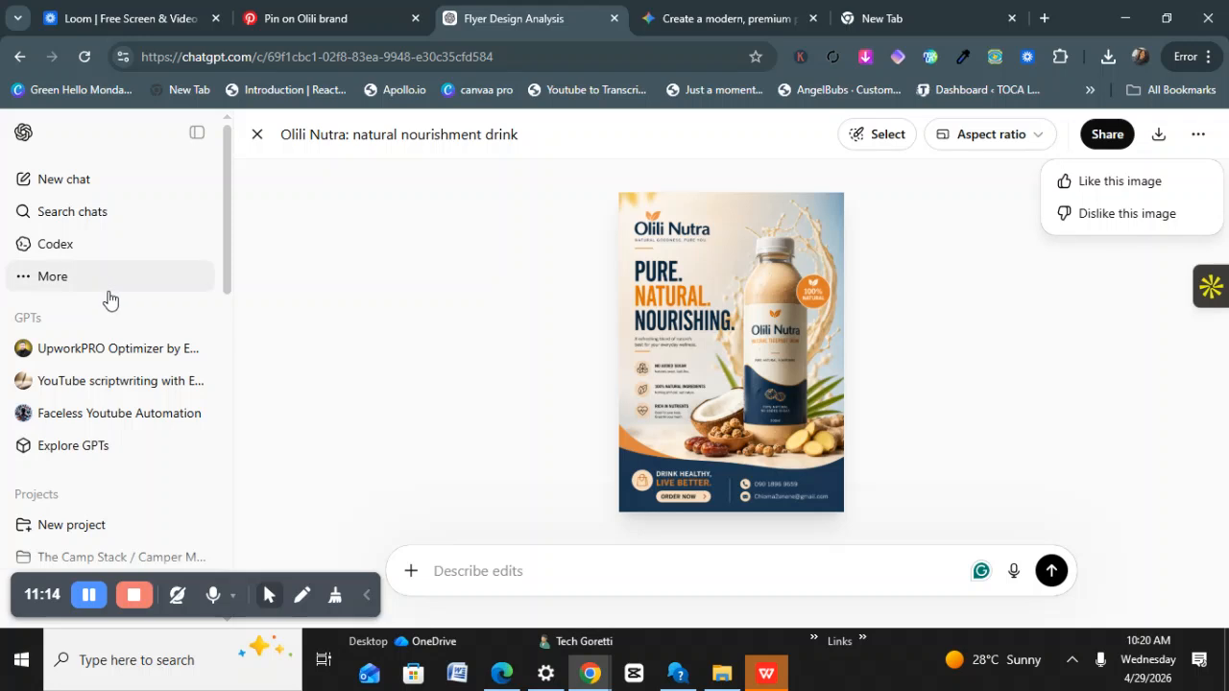
{"action": "left_click", "coordinate": [50, 181]}
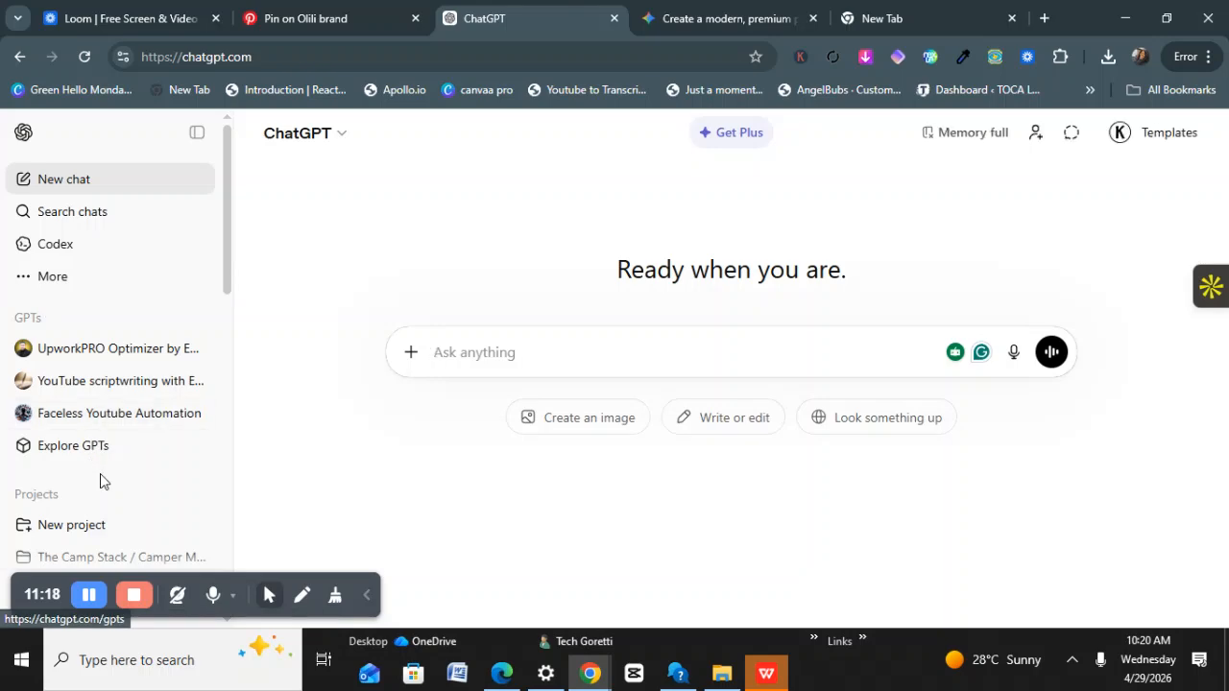
{"action": "scroll", "coordinate": [103, 477], "scroll_direction": "down", "scroll_amount": 2}
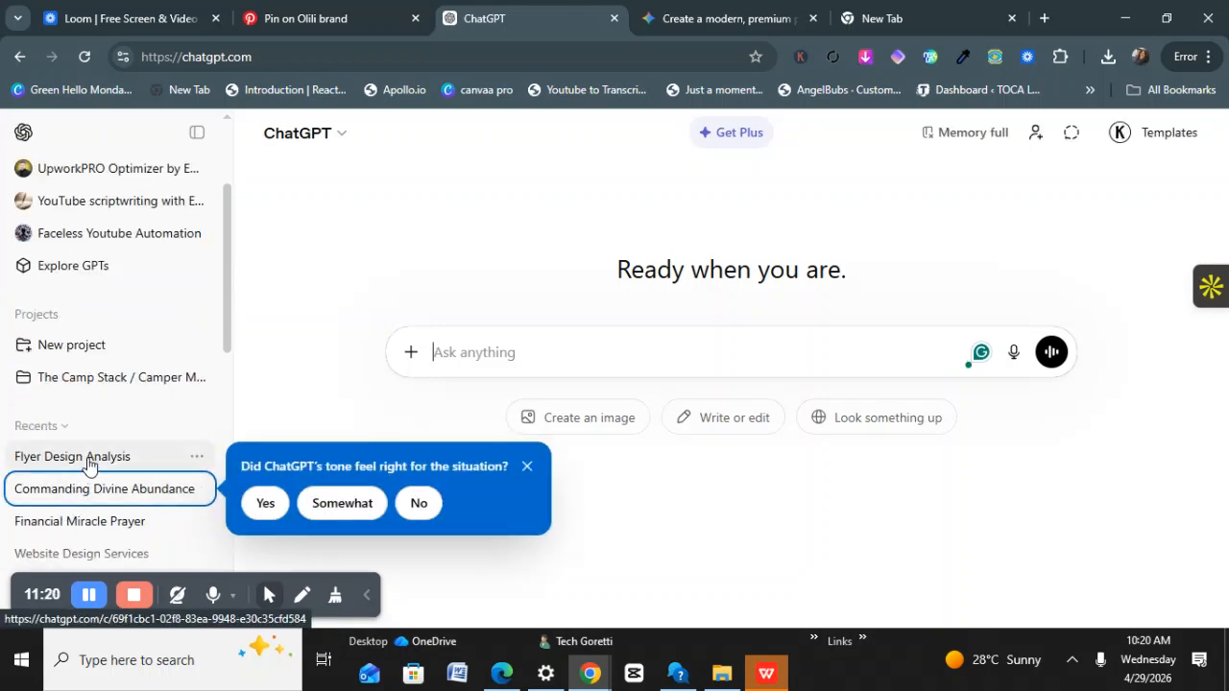
{"action": "left_click", "coordinate": [86, 461]}
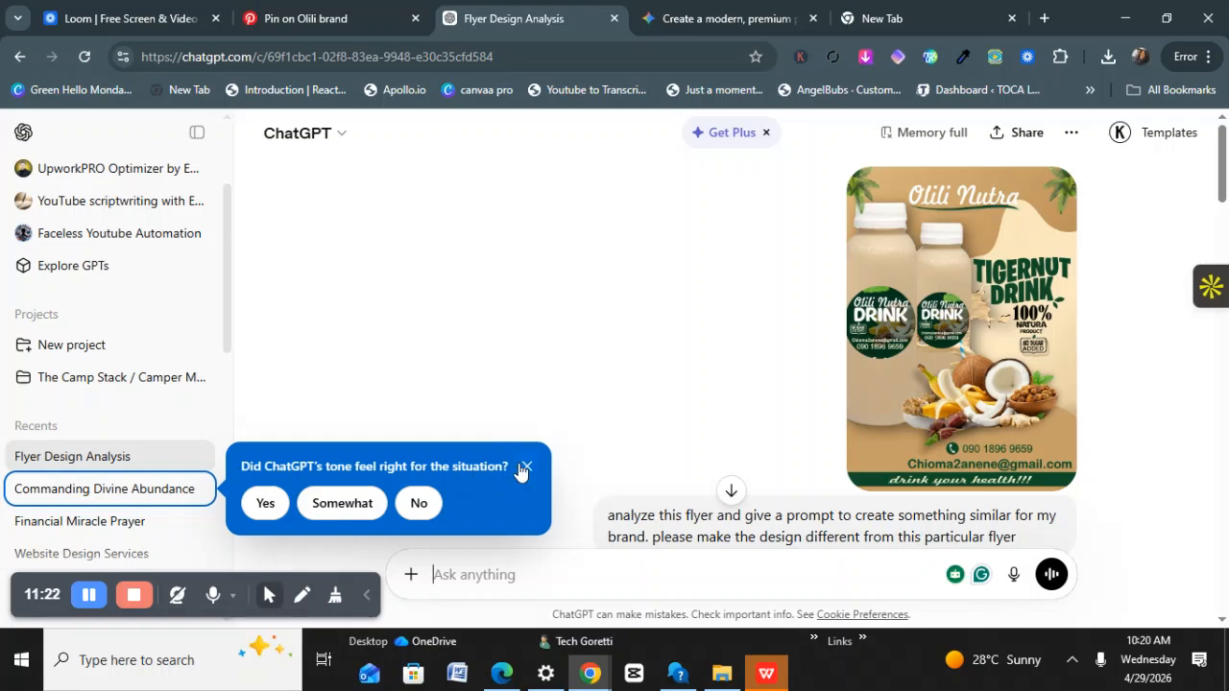
{"action": "left_click", "coordinate": [526, 468]}
{"action": "scroll", "coordinate": [589, 437], "scroll_direction": "down", "scroll_amount": 3}
{"action": "scroll", "coordinate": [596, 422], "scroll_direction": "down", "scroll_amount": 15}
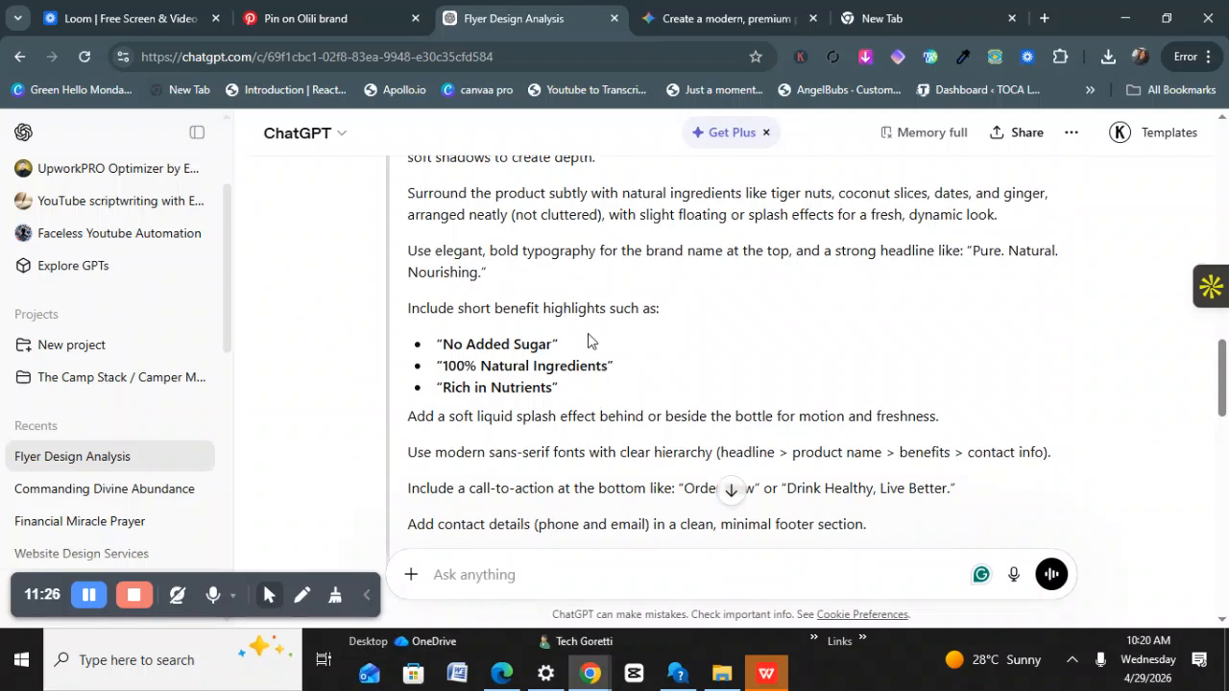
{"action": "scroll", "coordinate": [591, 338], "scroll_direction": "up", "scroll_amount": 2}
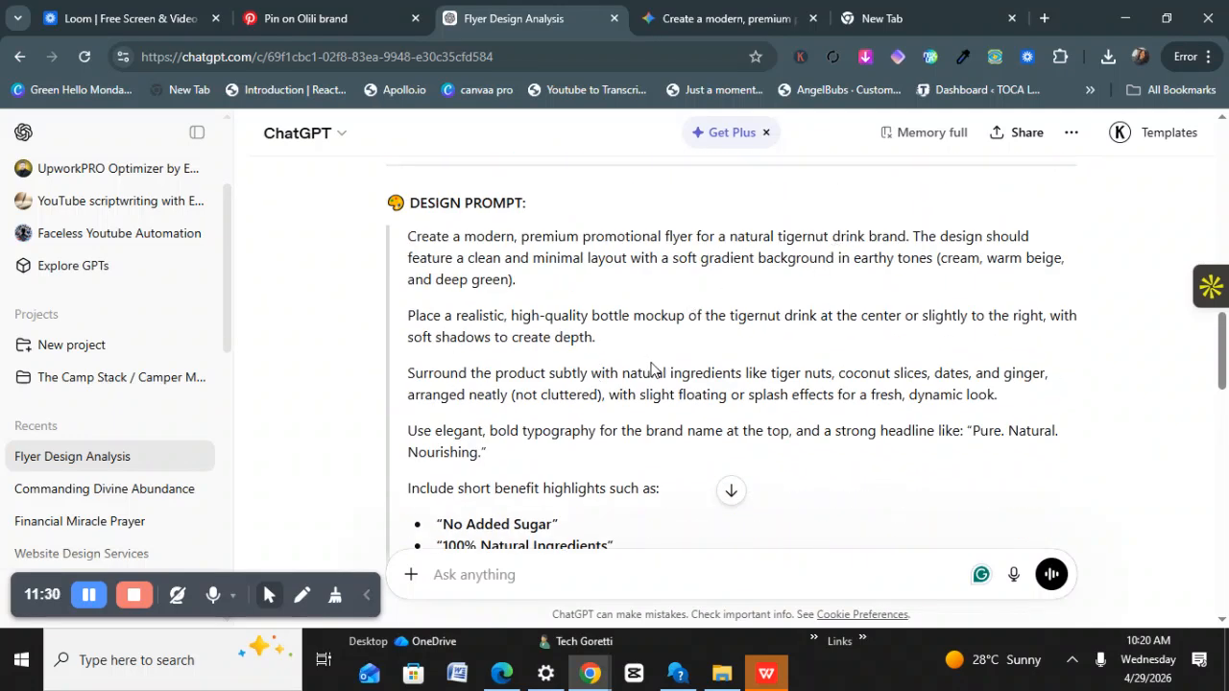
{"action": "scroll", "coordinate": [653, 365], "scroll_direction": "down", "scroll_amount": 6}
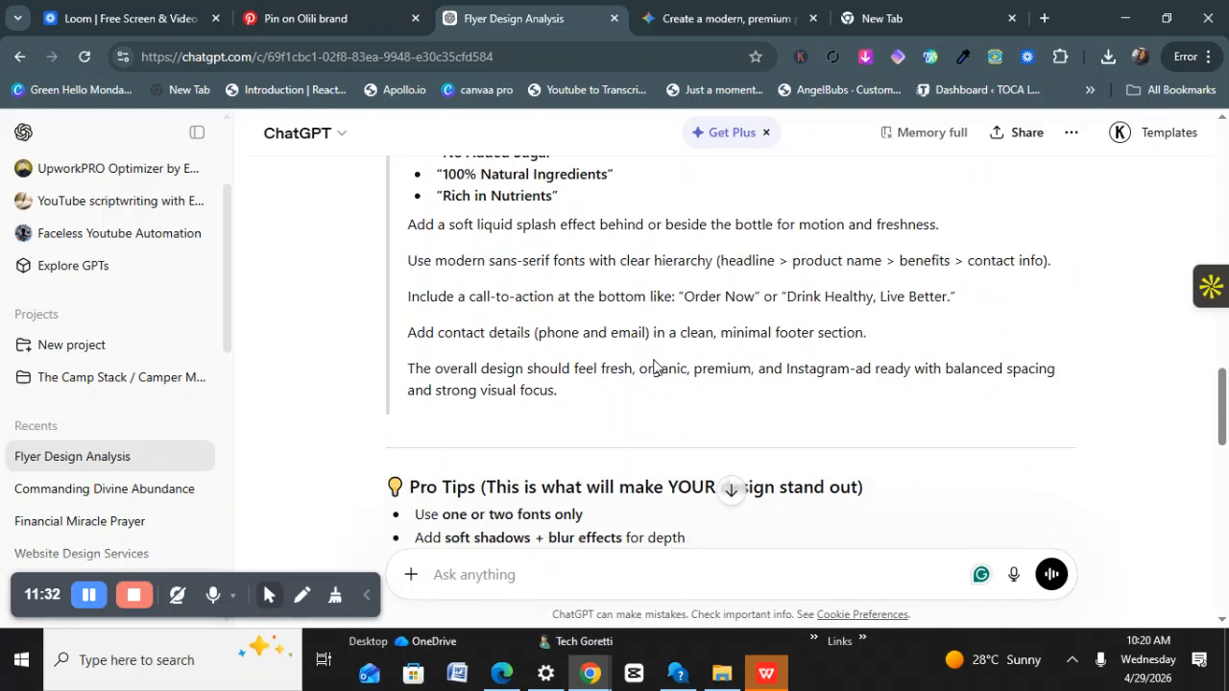
{"action": "scroll", "coordinate": [900, 304], "scroll_direction": "up", "scroll_amount": 10}
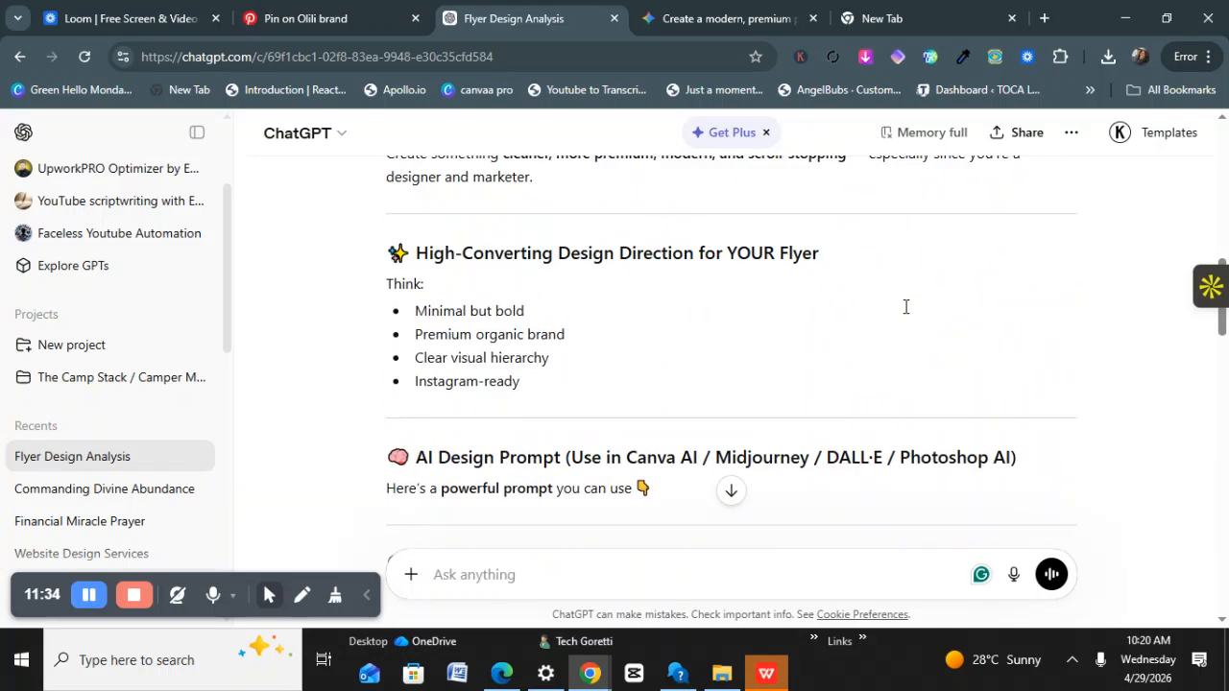
{"action": "scroll", "coordinate": [906, 307], "scroll_direction": "down", "scroll_amount": 15}
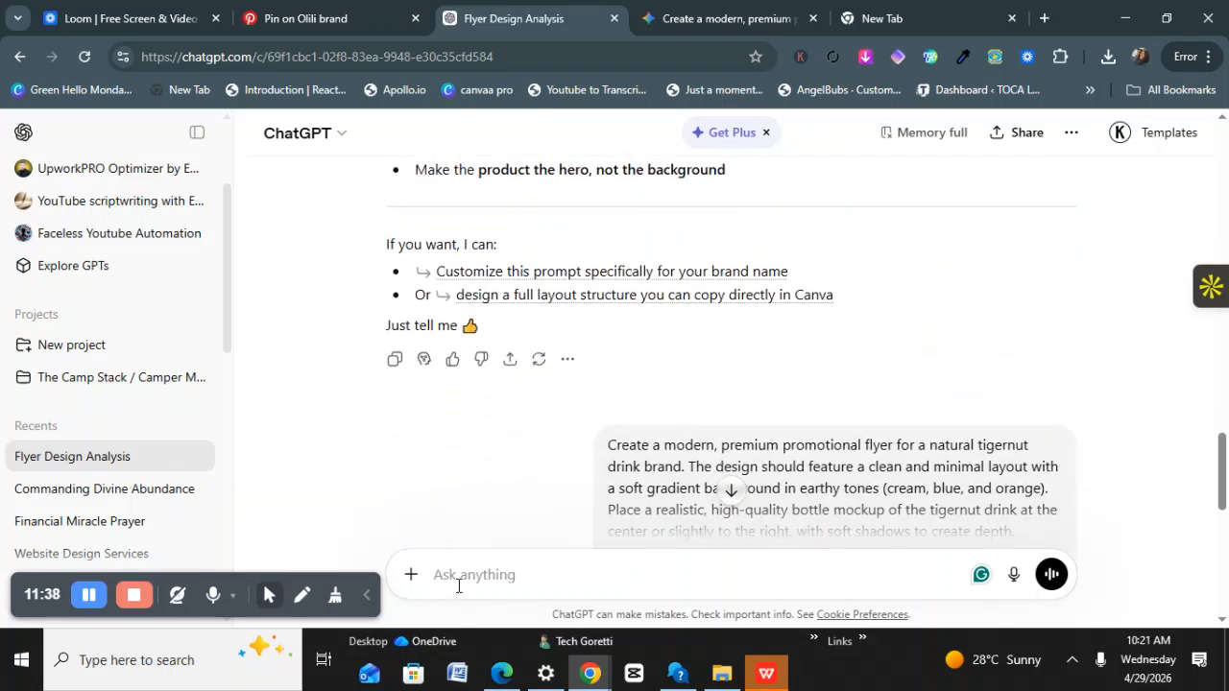
Ask ChatGPT to edit the prompt to include the logo, name, Instagram page and phone number.
{"action": "type", "text": "edit the"}
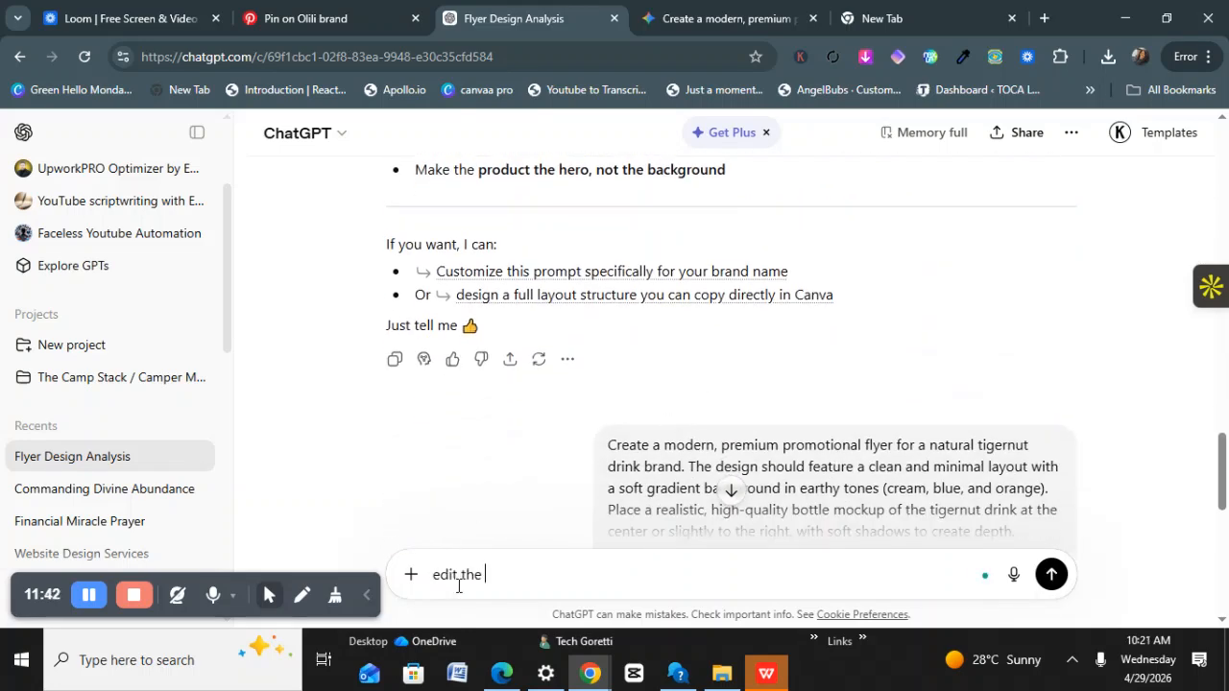
{"action": "type", "text": " prompt to add my bra"}
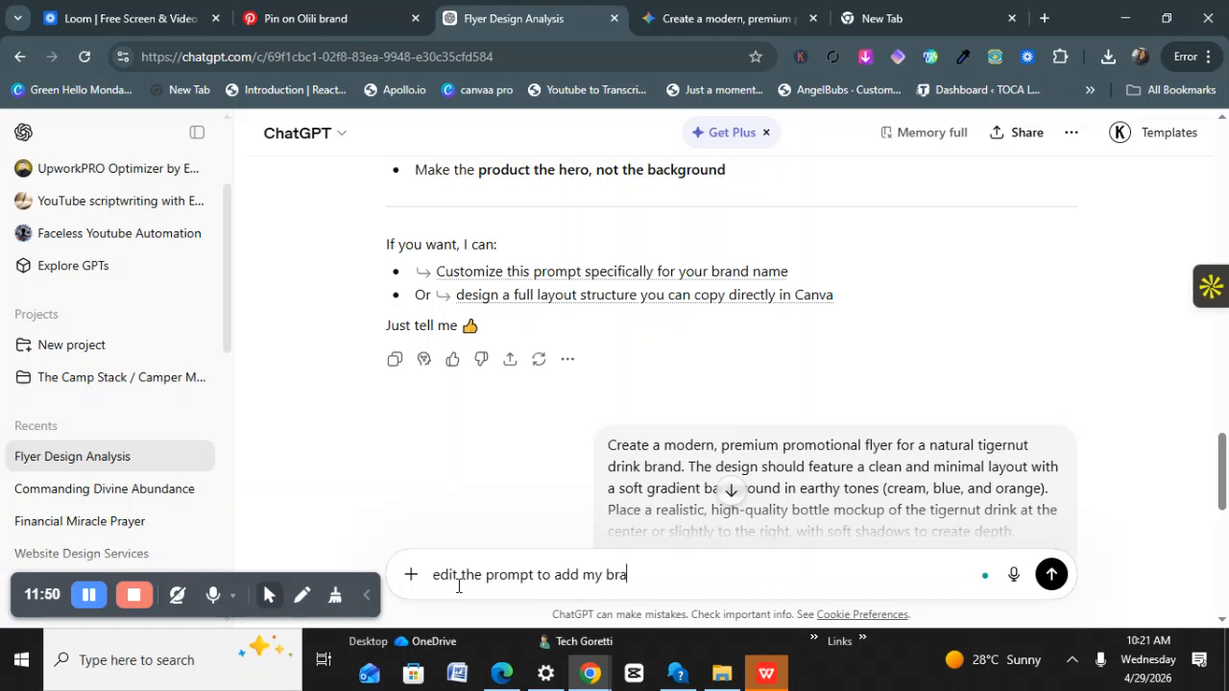
{"action": "type", "text": "name,"}
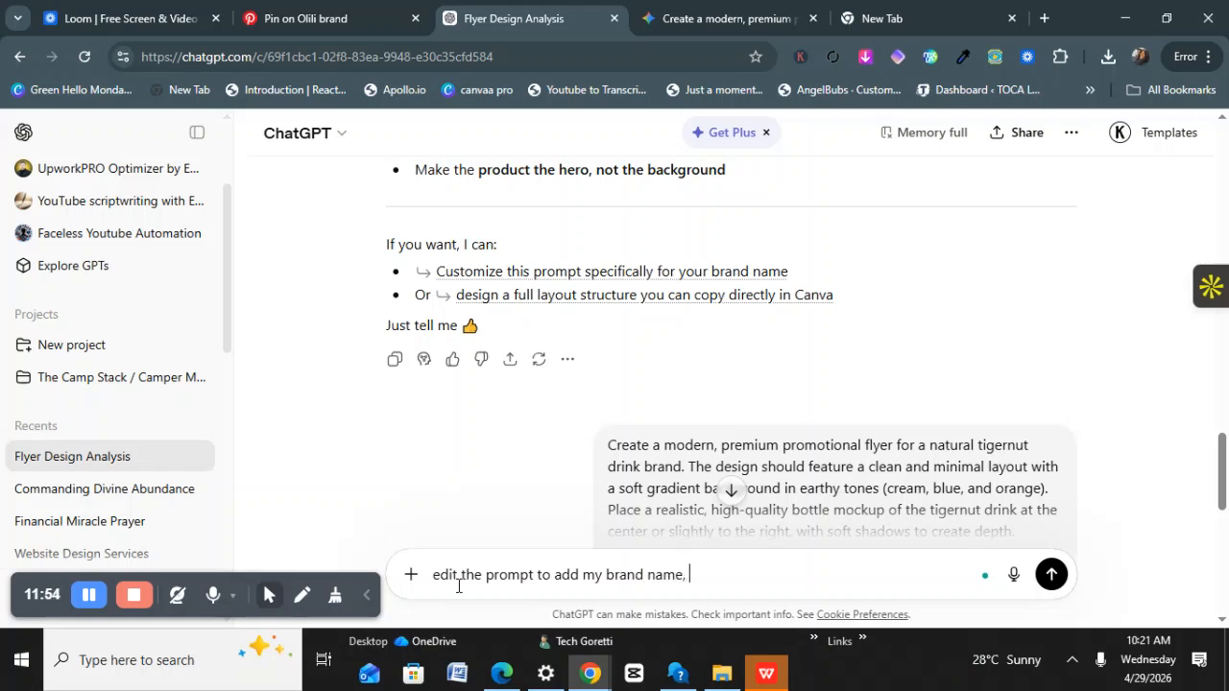
{"action": "type", "text": " my insta"}
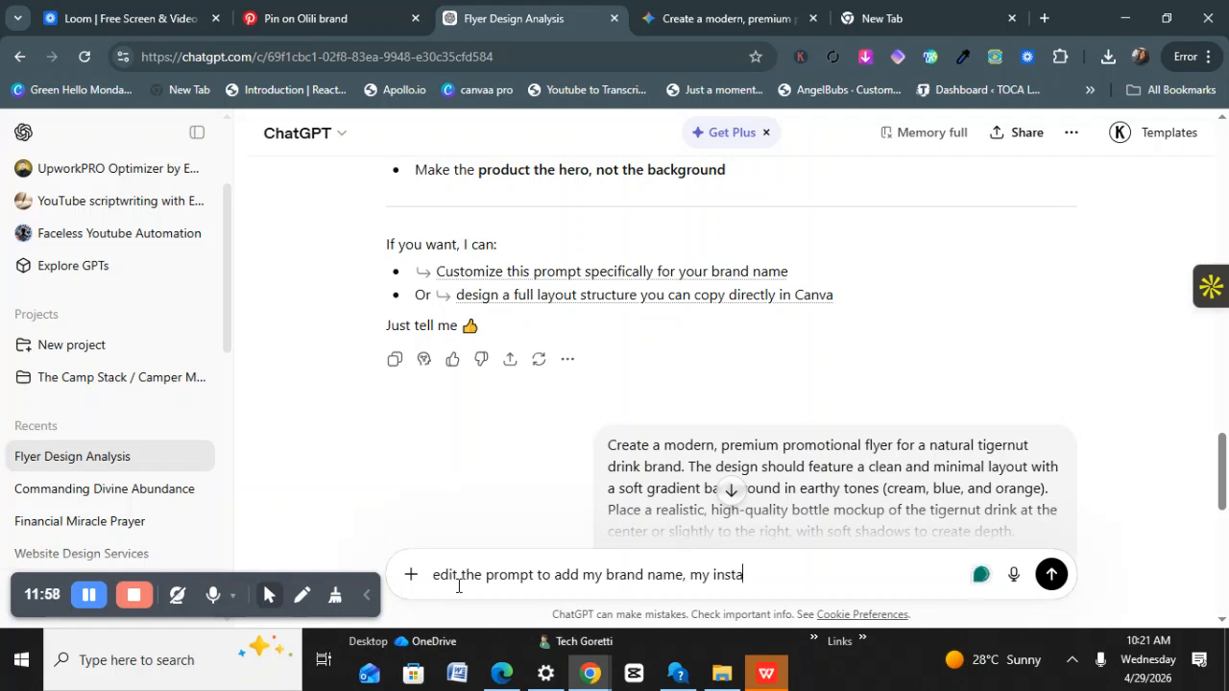
{"action": "type", "text": "gram page a"}
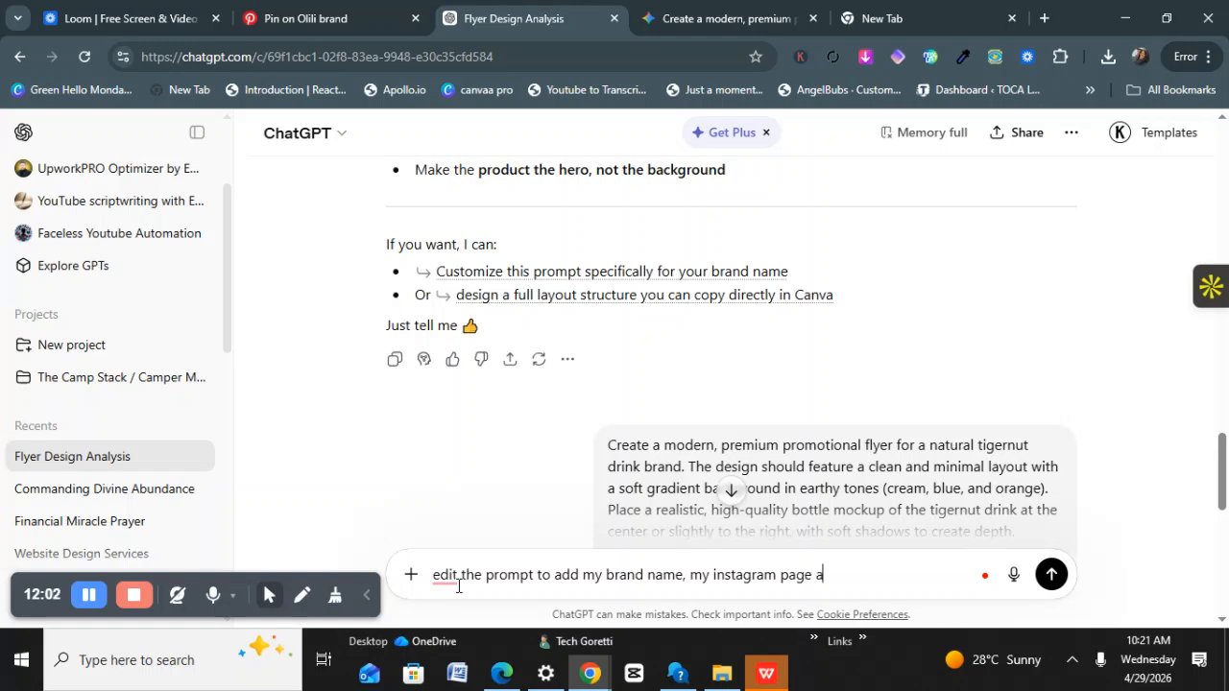
{"action": "type", "text": "nd my phone number"}
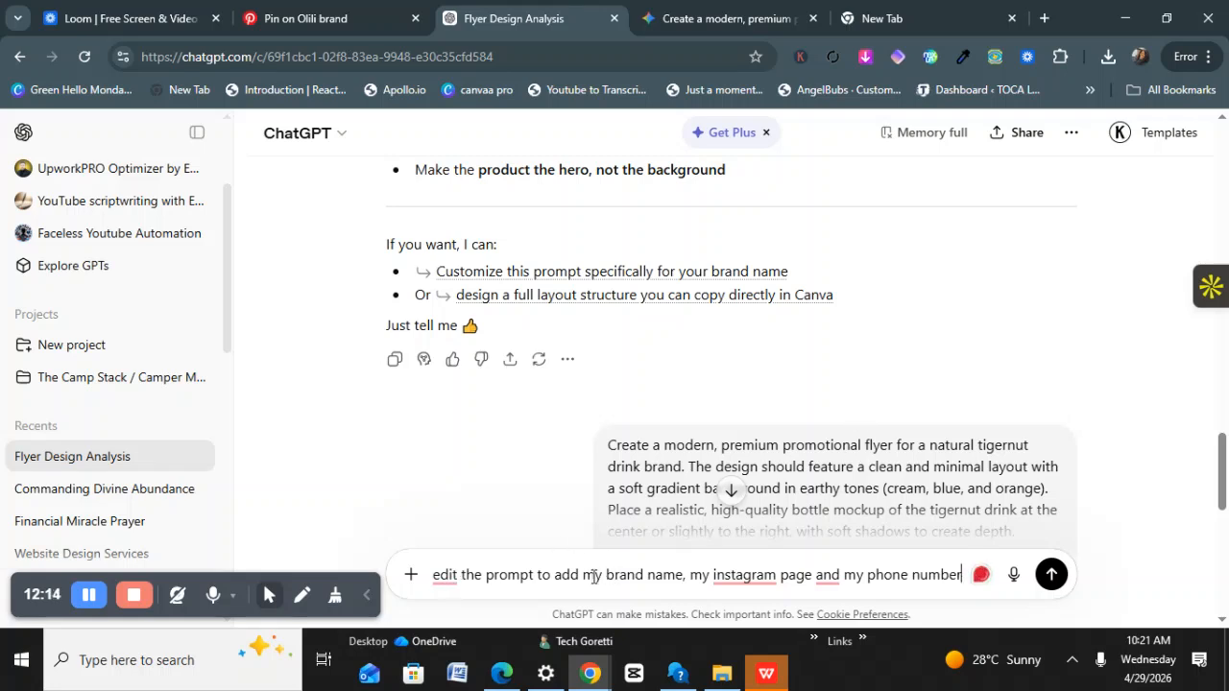
{"action": "left_click", "coordinate": [647, 576]}
{"action": "type", "text": "lo"}
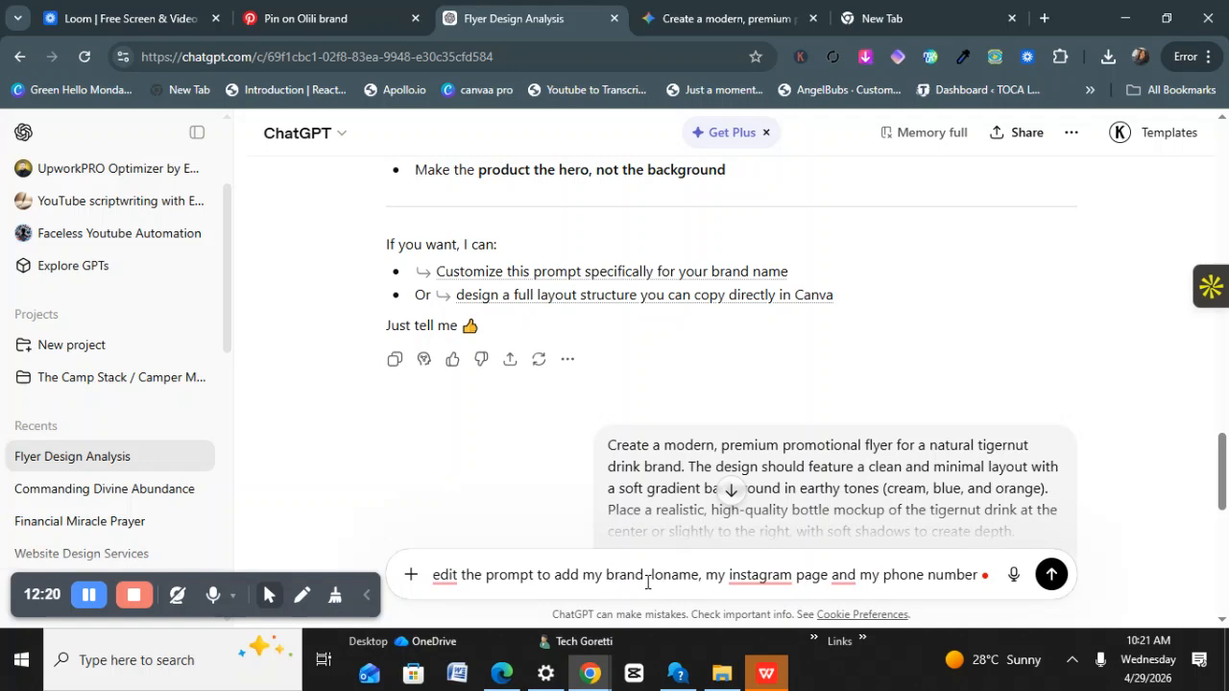
{"action": "type", "text": "go,"}
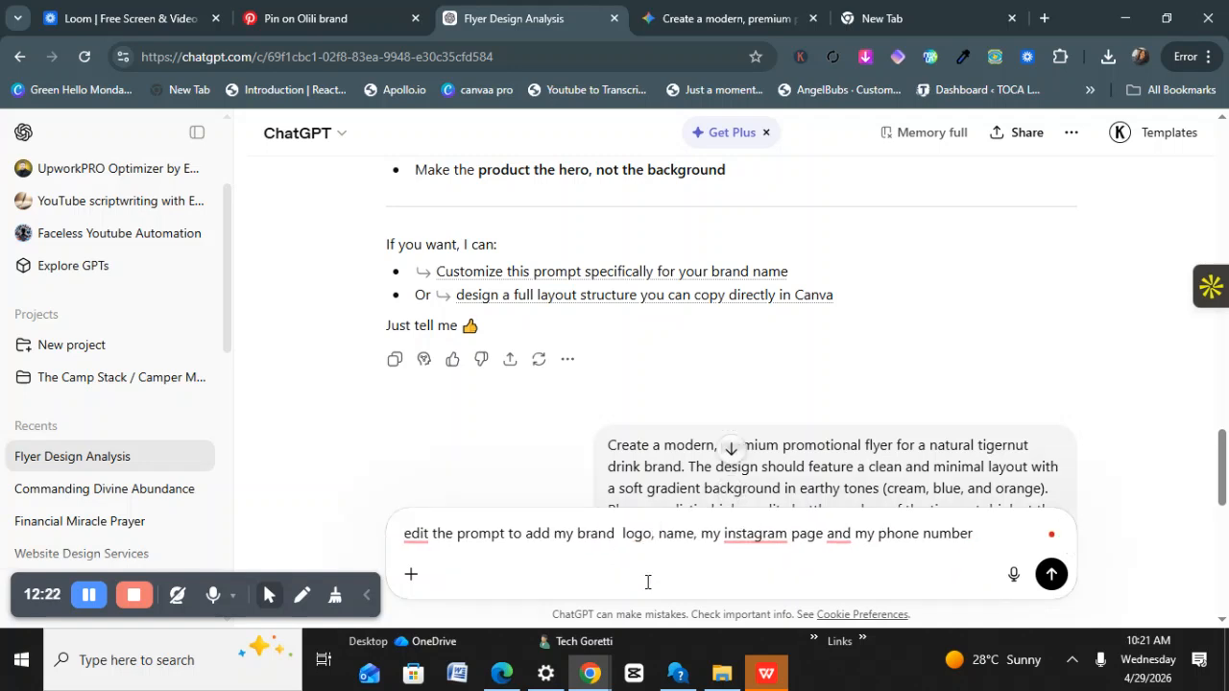
{"action": "key", "text": "Return"}
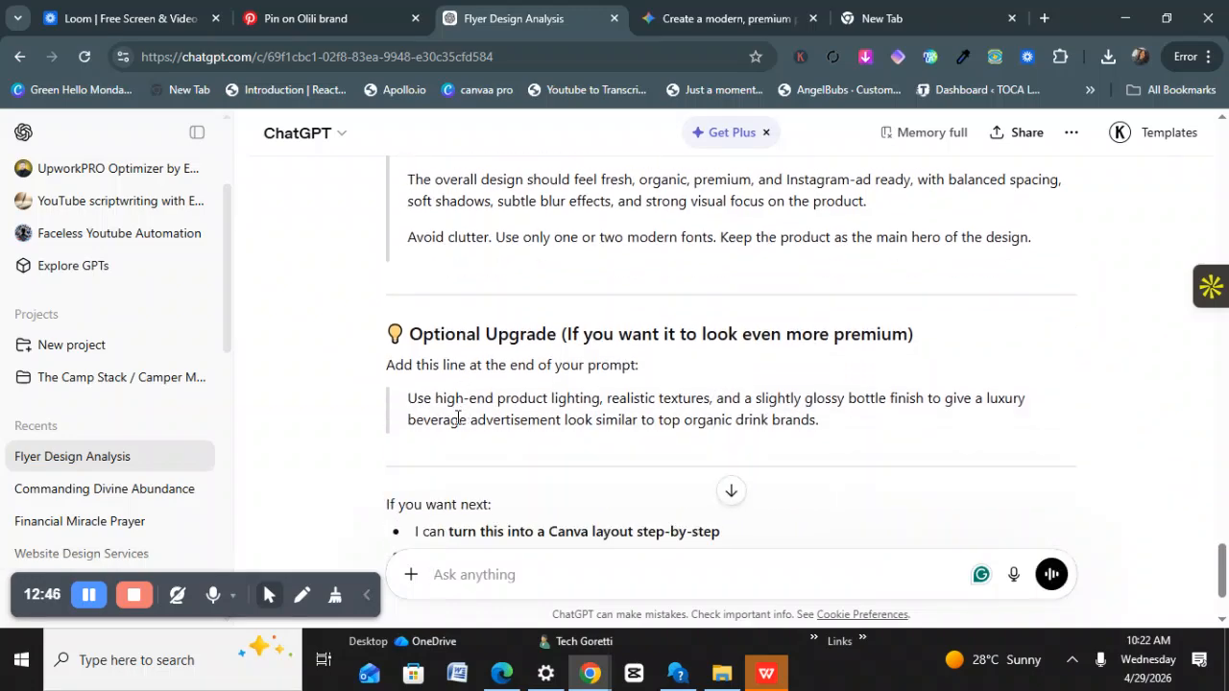
Copy the UPDATED PREMIUM FLYER PROMPT text from ChatGPT's reply to the clipboard.
{"action": "scroll", "coordinate": [460, 416], "scroll_direction": "up", "scroll_amount": 4}
{"action": "scroll", "coordinate": [460, 416], "scroll_direction": "up", "scroll_amount": 5}
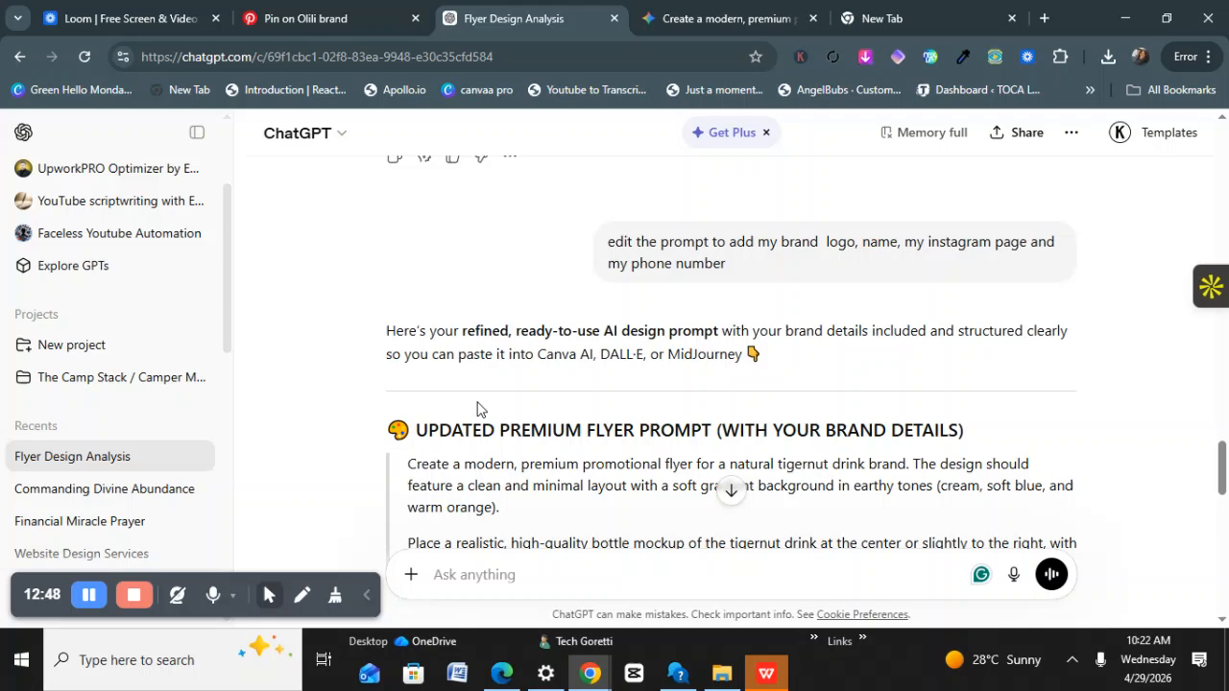
{"action": "scroll", "coordinate": [457, 403], "scroll_direction": "down", "scroll_amount": 2}
{"action": "left_click_drag", "start_coordinate": [409, 284], "coordinate": [823, 430]}
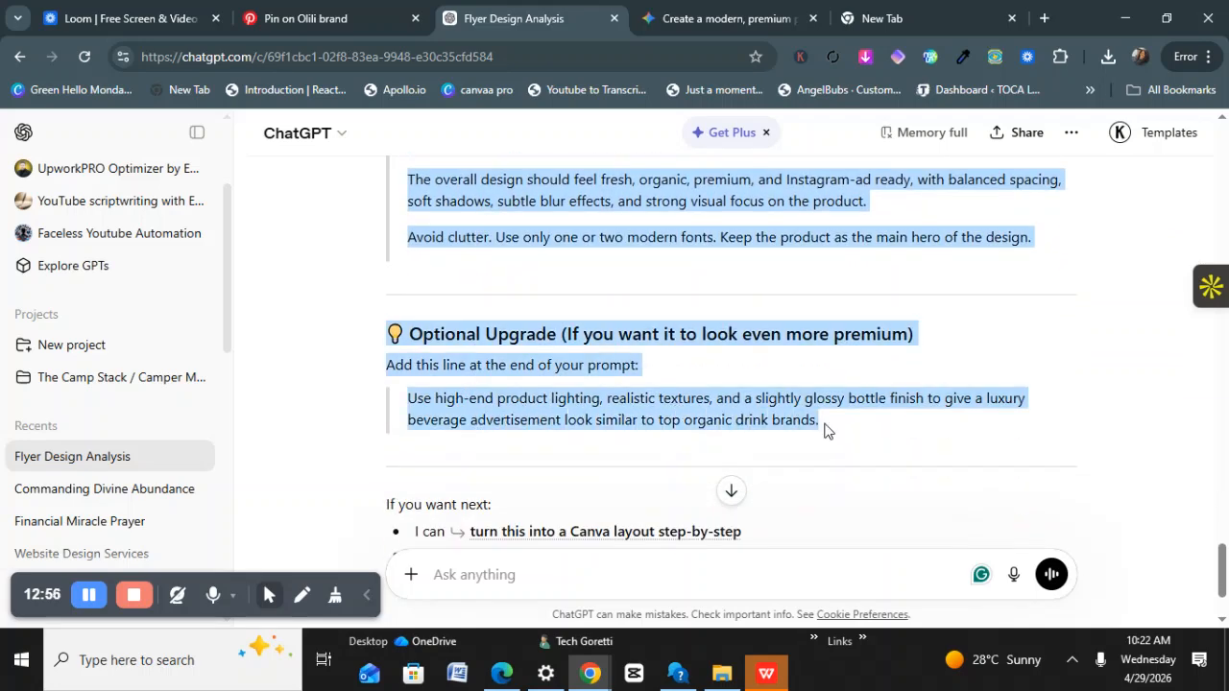
{"action": "right_click", "coordinate": [787, 395]}
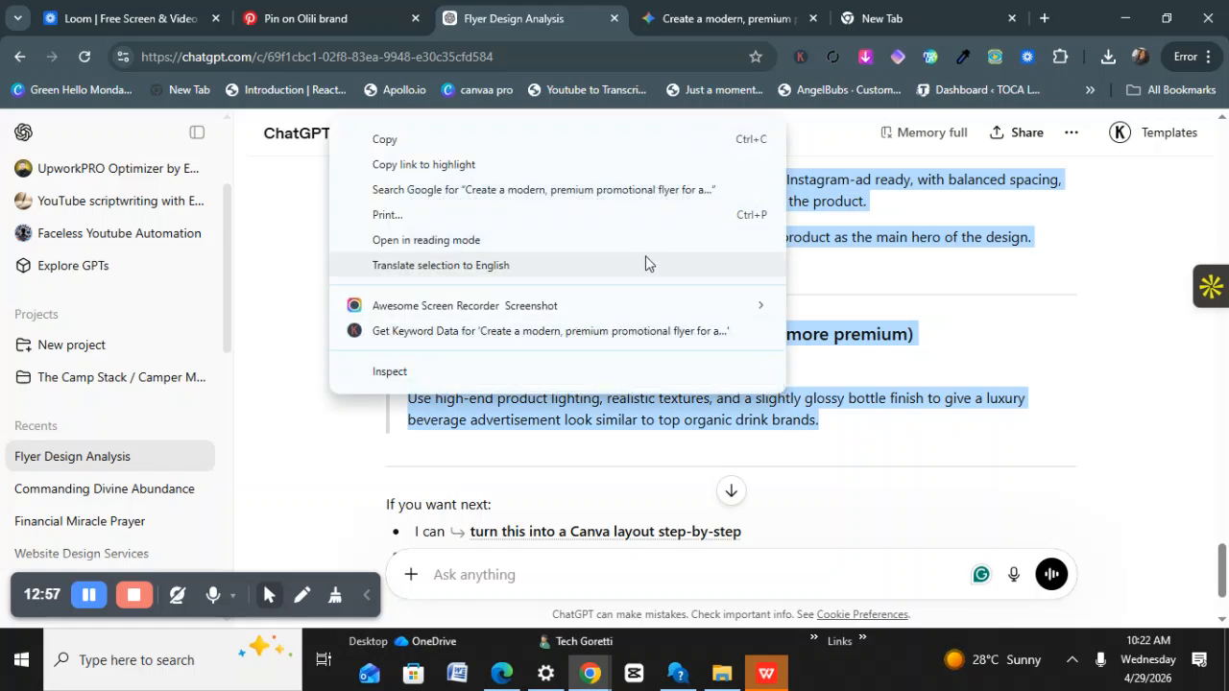
{"action": "left_click", "coordinate": [429, 131]}
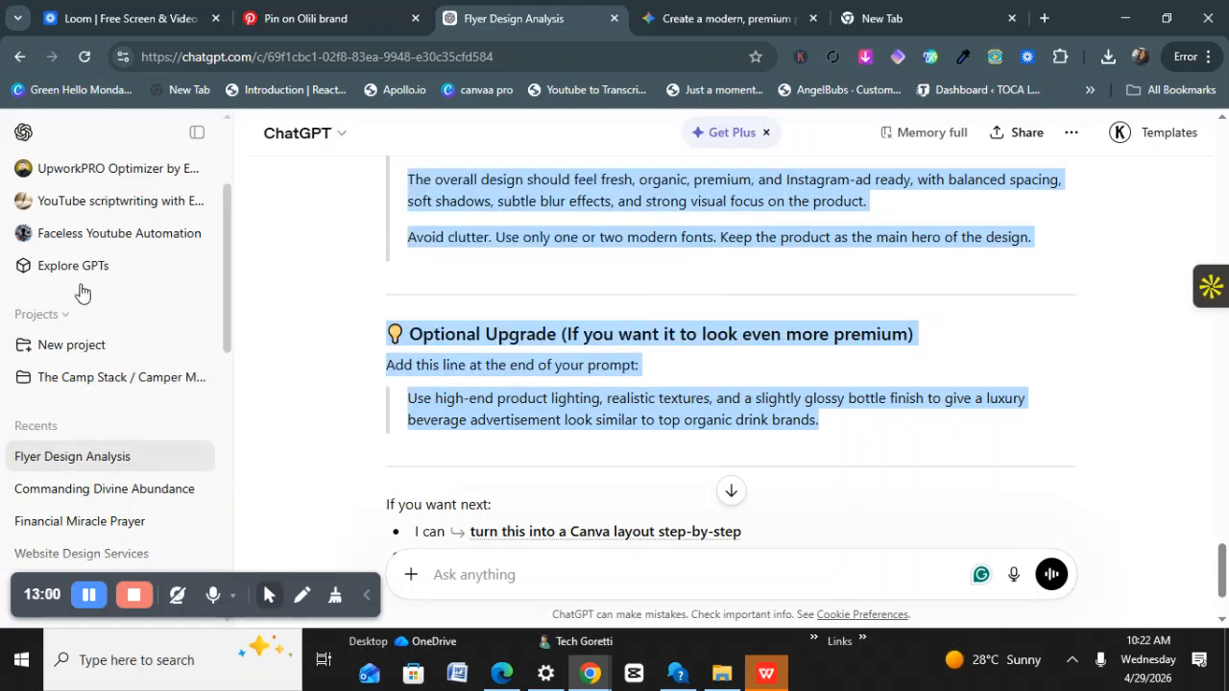
{"action": "scroll", "coordinate": [81, 219], "scroll_direction": "up", "scroll_amount": 2}
Paste the copied flyer prompt into a new chat and replace the brand name with the owner's business name.
{"action": "left_click", "coordinate": [77, 180]}
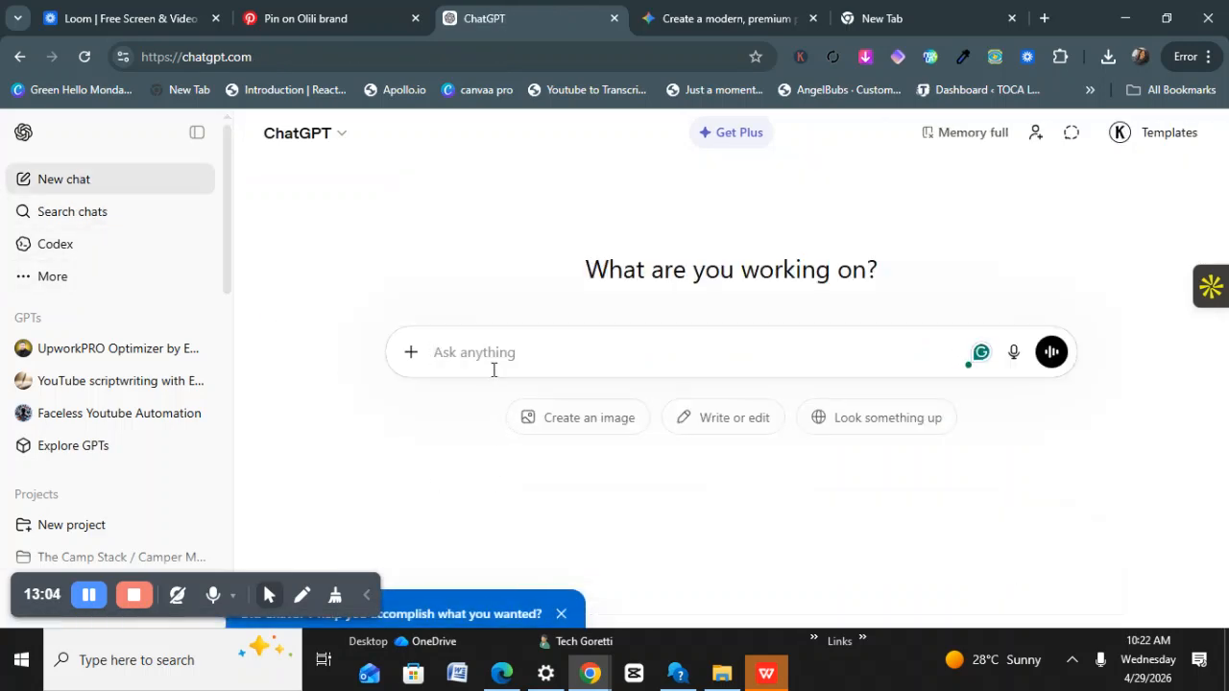
{"action": "key", "text": "ctrl+v"}
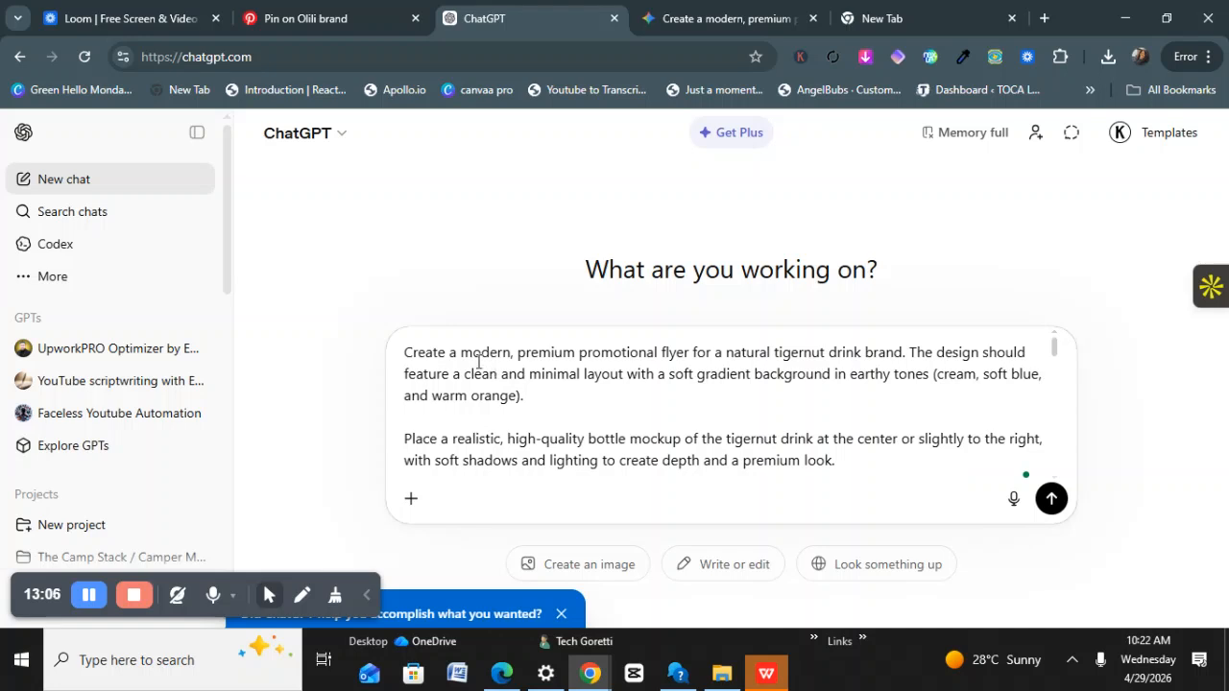
{"action": "scroll", "coordinate": [572, 379], "scroll_direction": "down", "scroll_amount": 1}
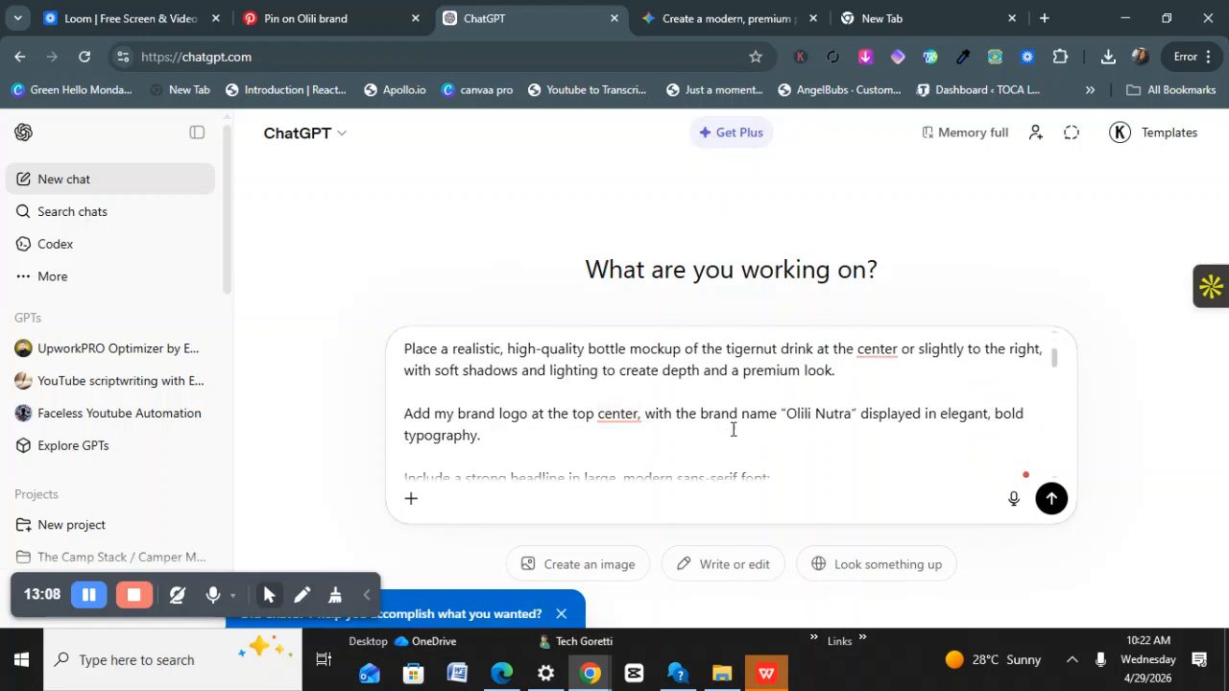
{"action": "scroll", "coordinate": [727, 436], "scroll_direction": "up", "scroll_amount": 2}
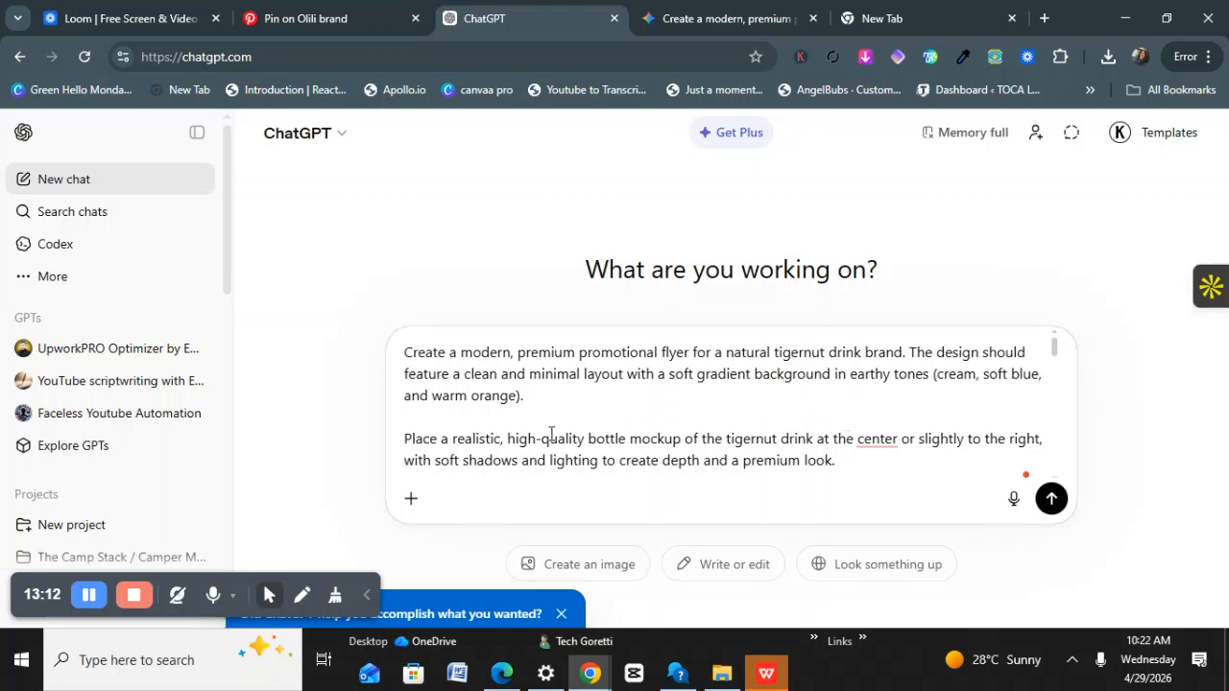
{"action": "scroll", "coordinate": [553, 434], "scroll_direction": "down", "scroll_amount": 1}
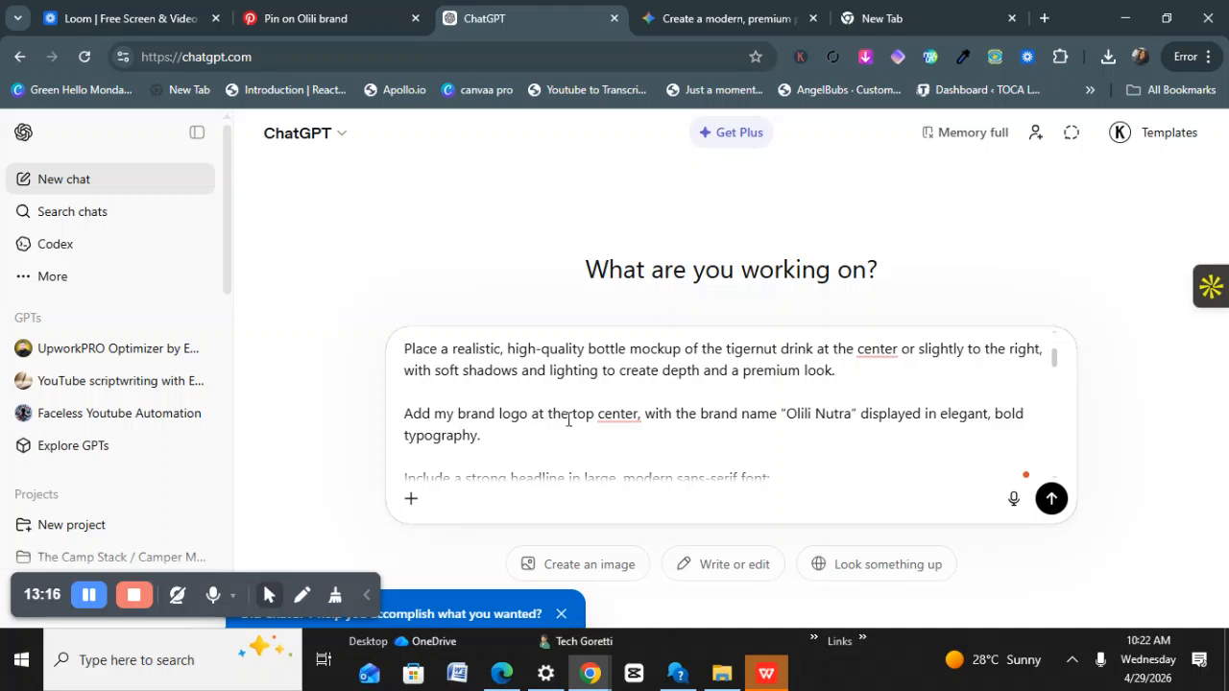
{"action": "left_click", "coordinate": [635, 419]}
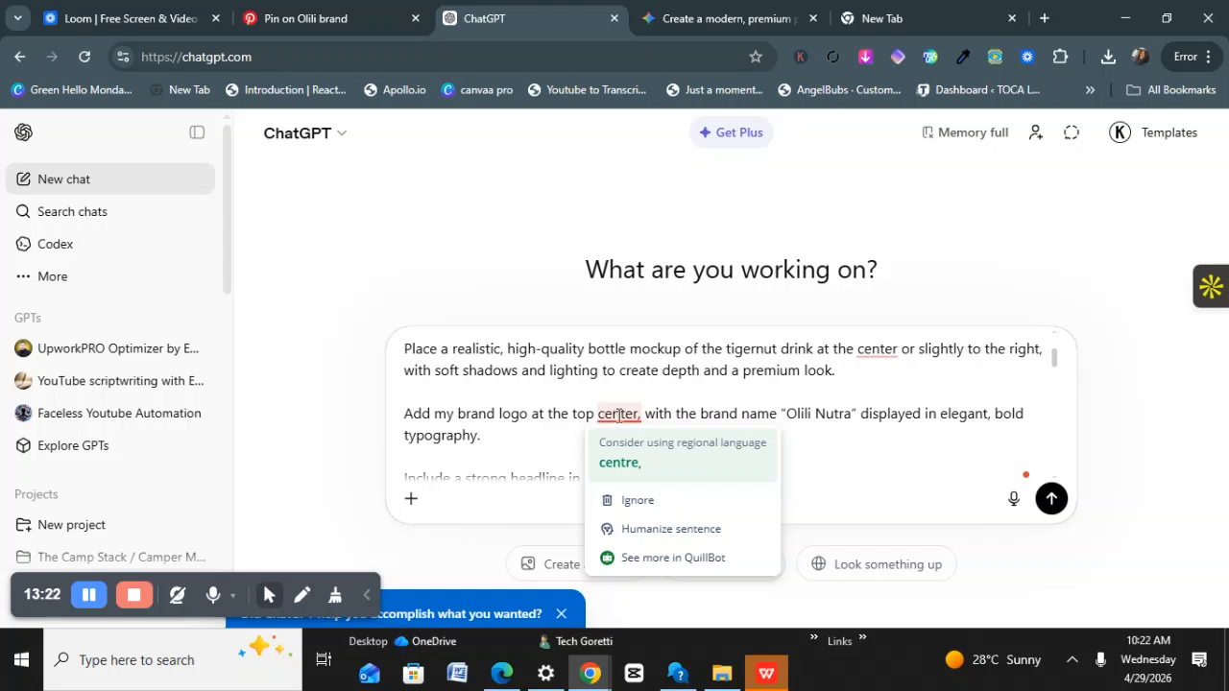
{"action": "left_click", "coordinate": [857, 420]}
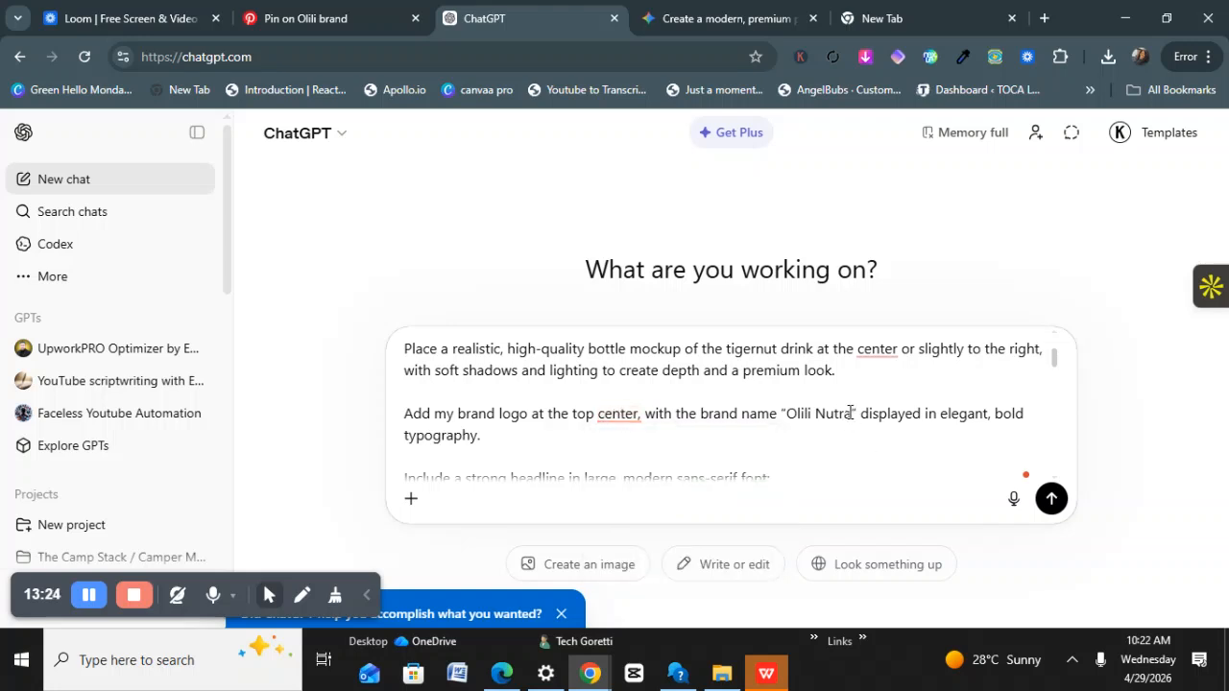
{"action": "left_click_drag", "start_coordinate": [853, 415], "coordinate": [790, 420]}
{"action": "type", "text": "ore"}
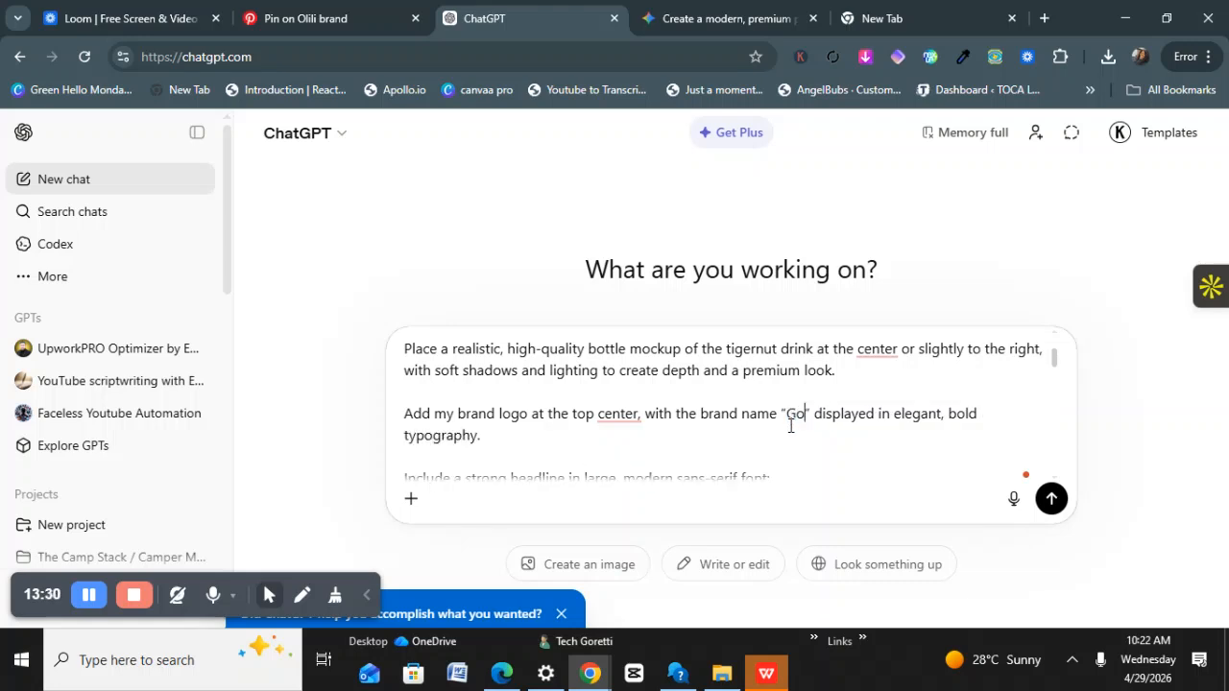
{"action": "type", "text": "tt"}
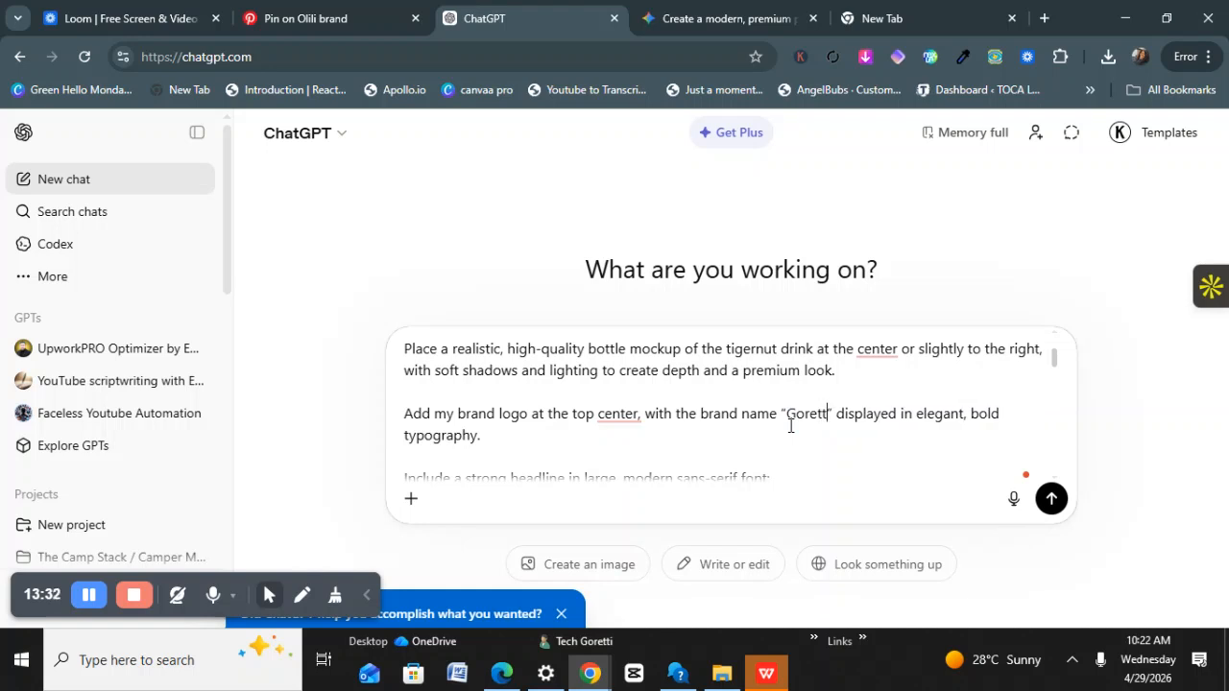
{"action": "type", "text": "i's"}
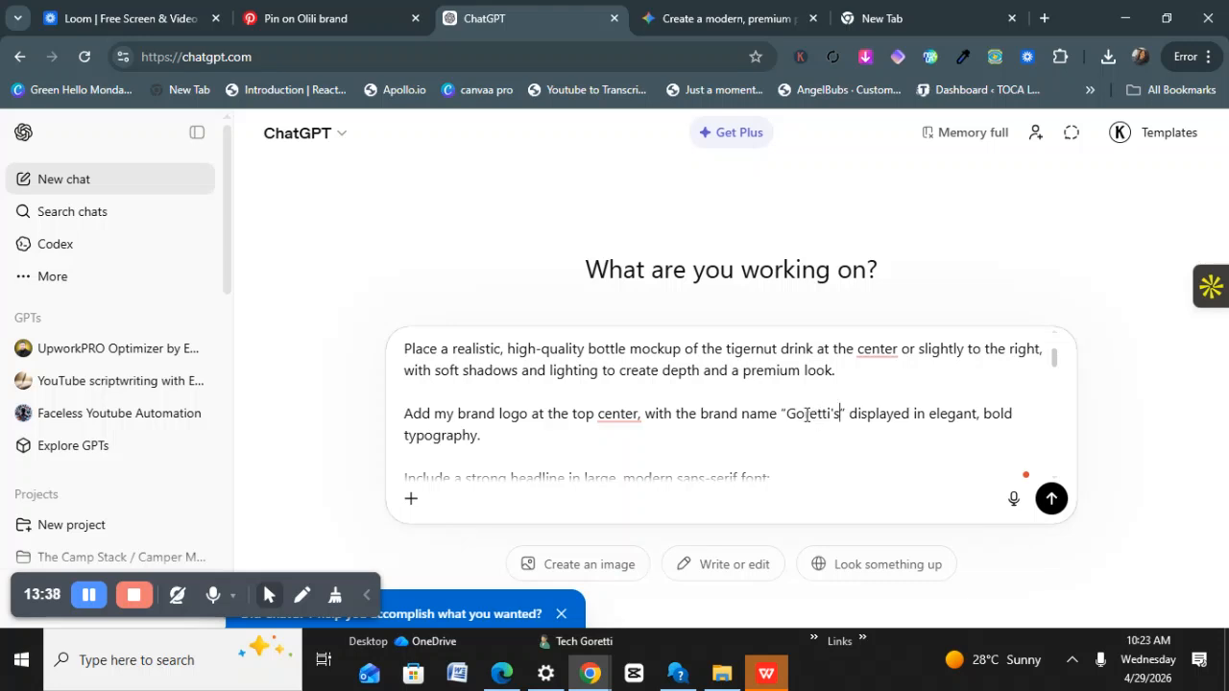
Replace the contact line's phone number and email name with the owner's own details.
{"action": "scroll", "coordinate": [672, 444], "scroll_direction": "down", "scroll_amount": 1}
{"action": "scroll", "coordinate": [615, 404], "scroll_direction": "down", "scroll_amount": 1}
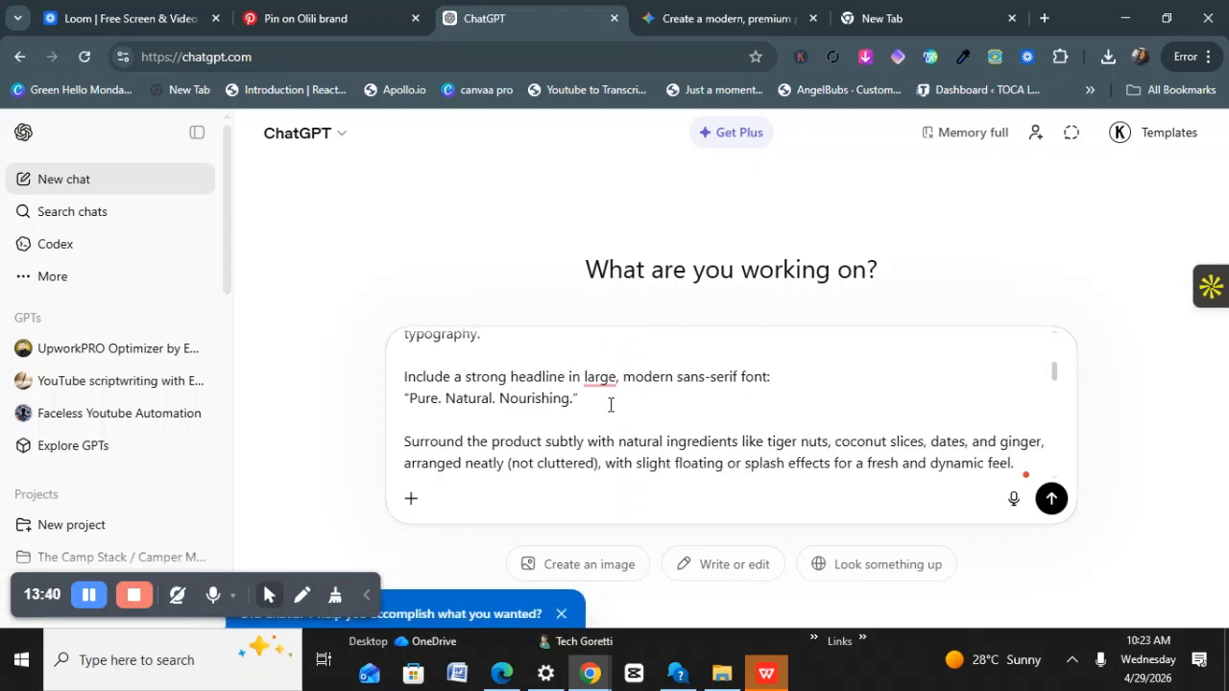
{"action": "scroll", "coordinate": [732, 407], "scroll_direction": "down", "scroll_amount": 1}
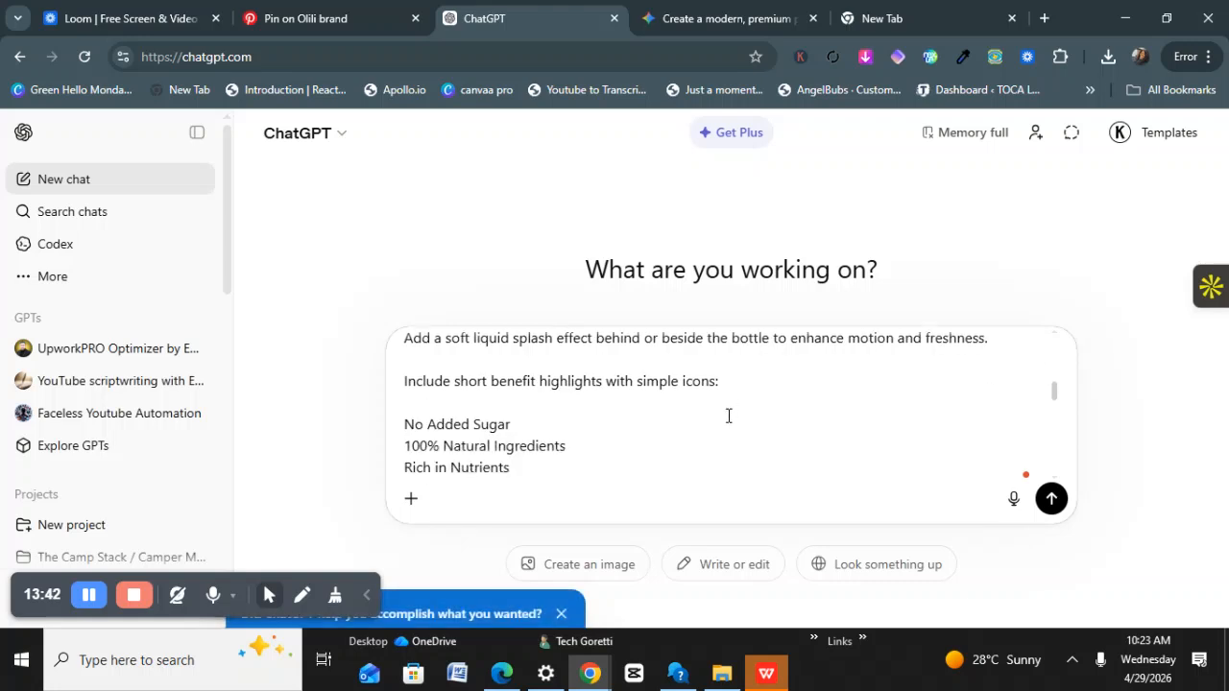
{"action": "scroll", "coordinate": [498, 394], "scroll_direction": "down", "scroll_amount": 1}
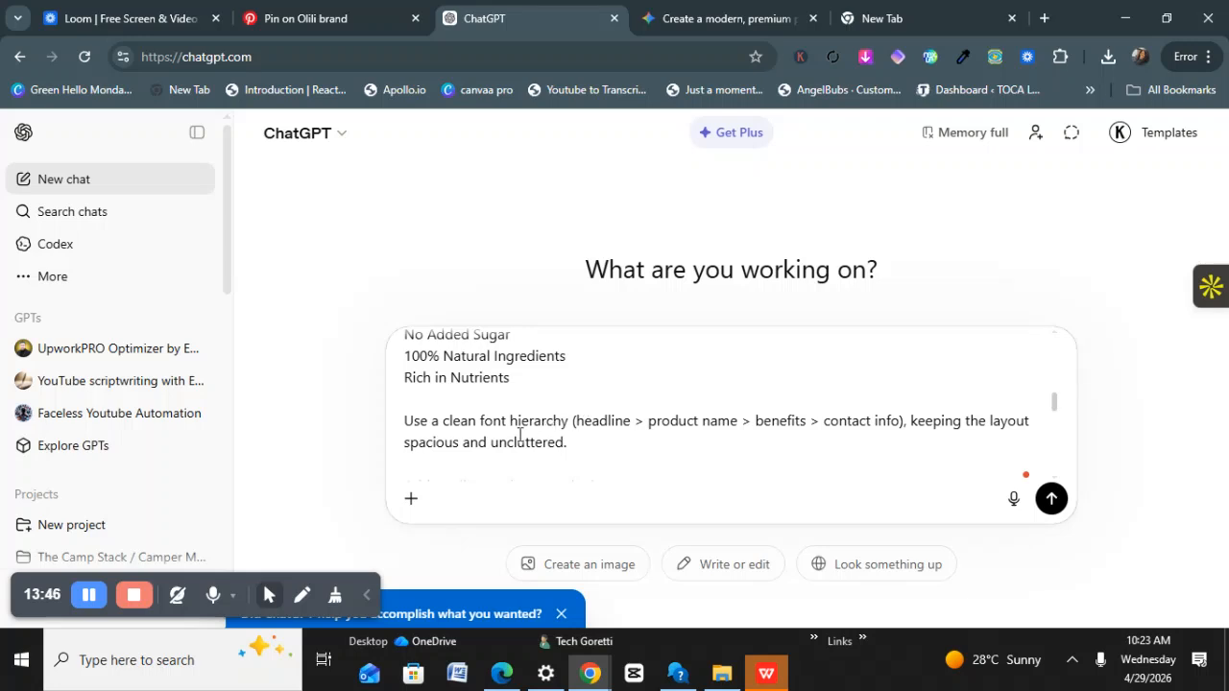
{"action": "scroll", "coordinate": [519, 435], "scroll_direction": "down", "scroll_amount": 1}
{"action": "scroll", "coordinate": [515, 426], "scroll_direction": "down", "scroll_amount": 1}
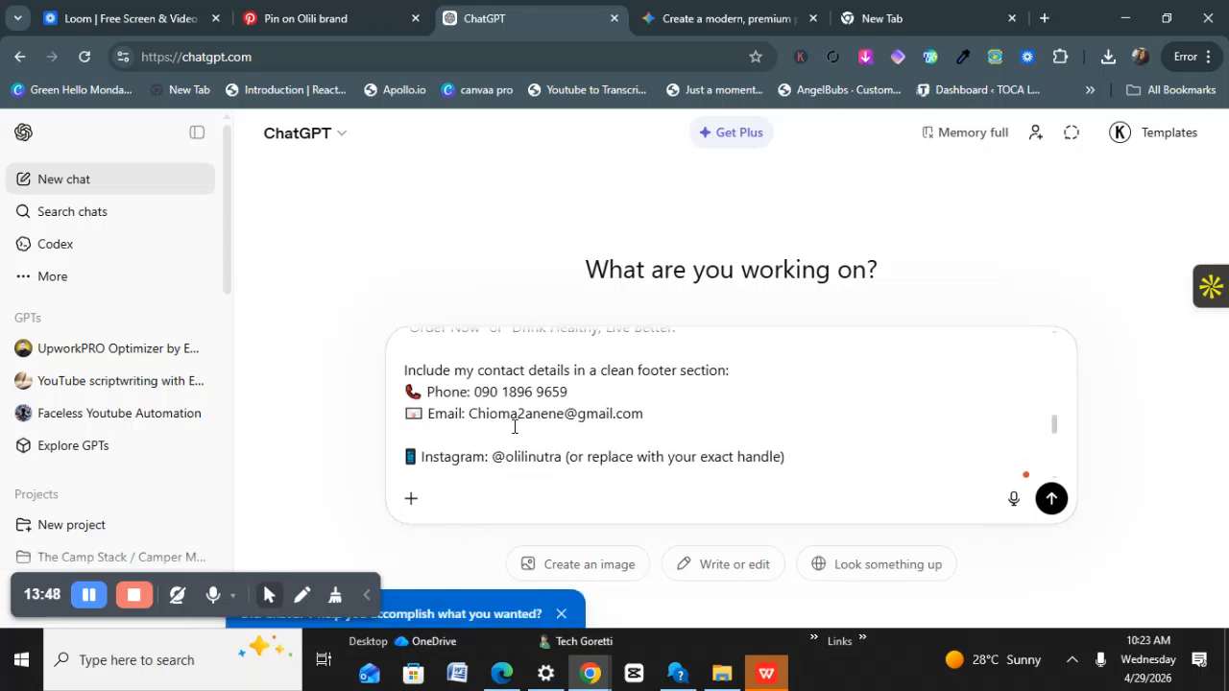
{"action": "left_click_drag", "start_coordinate": [566, 392], "coordinate": [487, 401]}
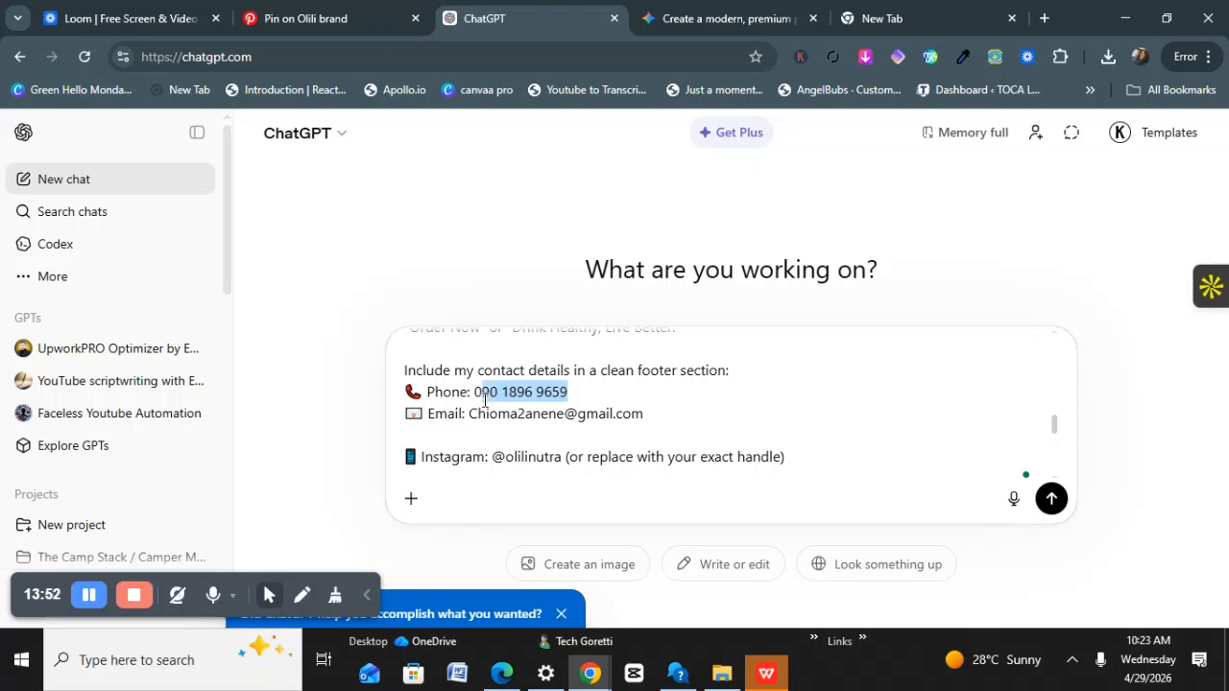
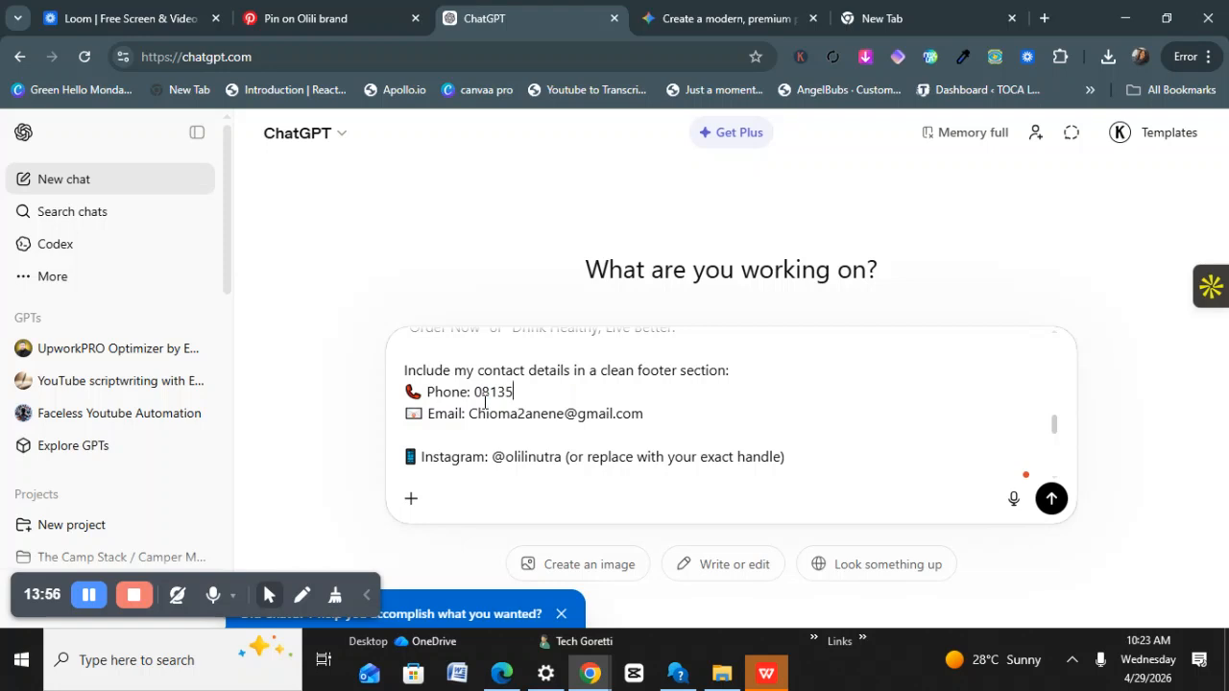
{"action": "left_click_drag", "start_coordinate": [562, 411], "coordinate": [482, 419]}
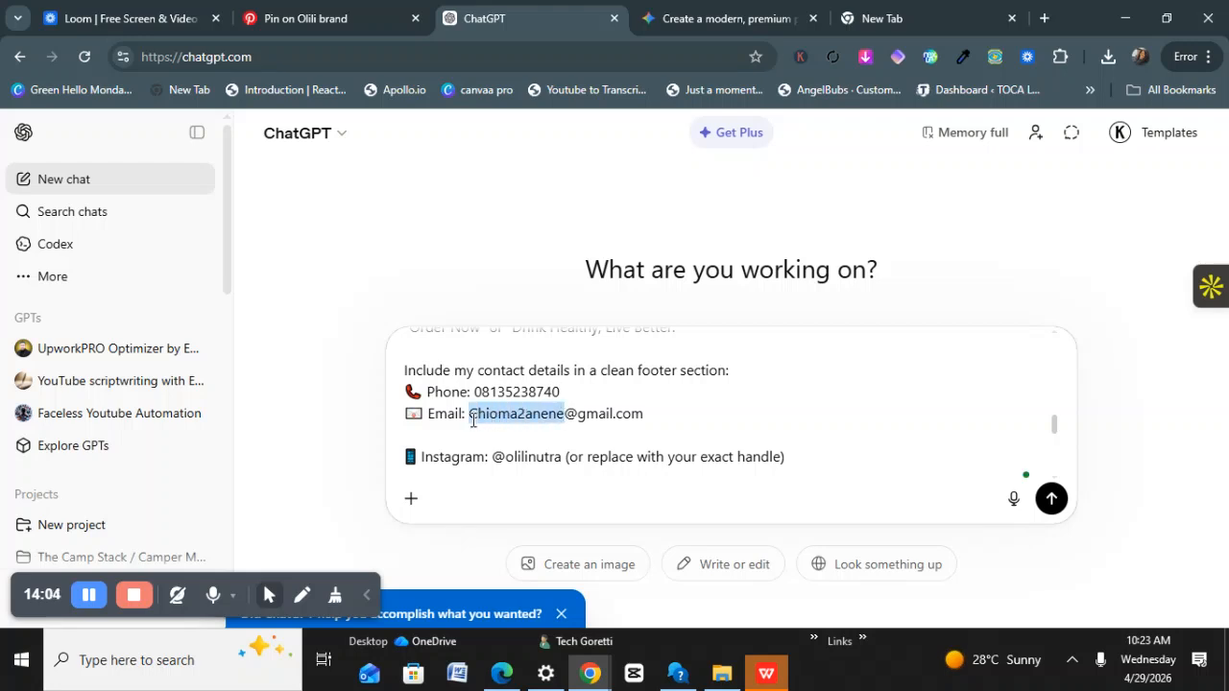
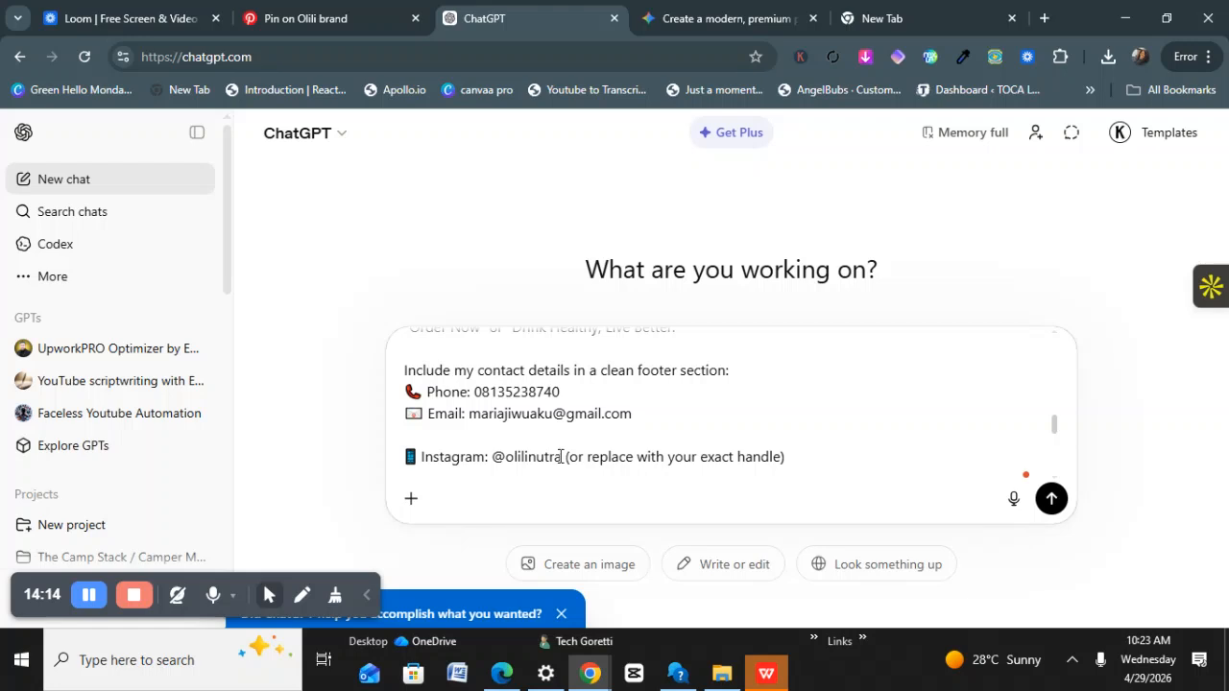
Swap in the owner's Instagram handle and delete the '(or replace with your exact handle)' note.
{"action": "left_click_drag", "start_coordinate": [561, 458], "coordinate": [515, 459]}
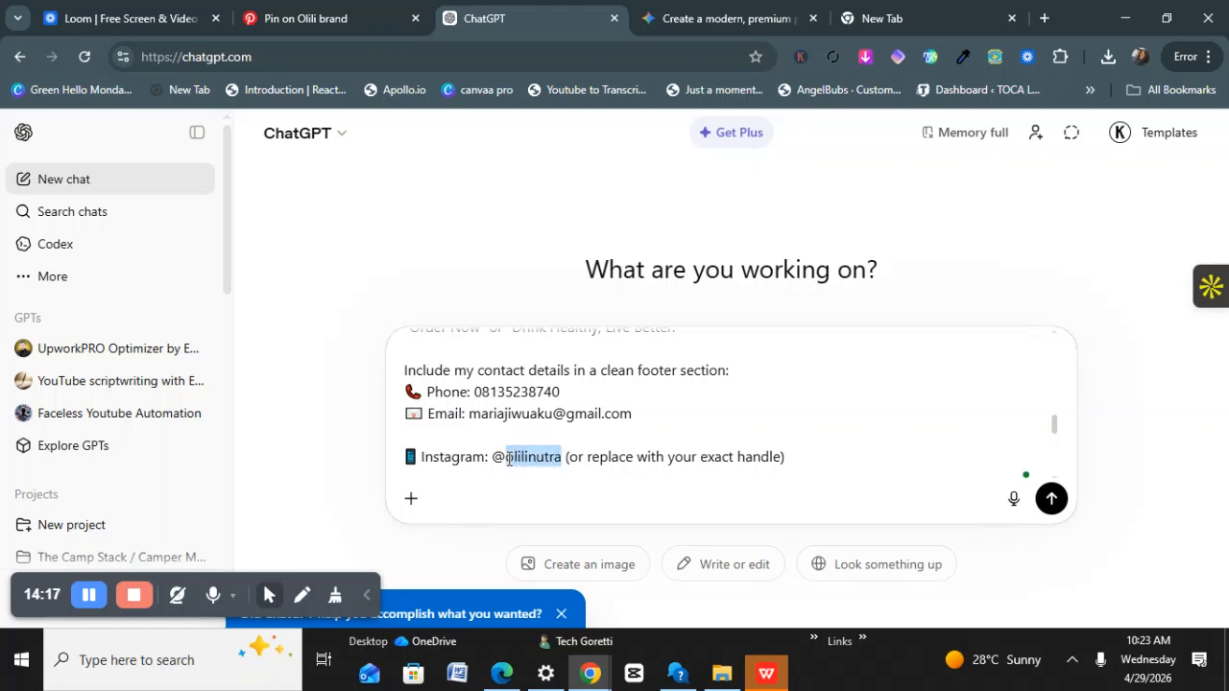
{"action": "key", "text": "BackSpace"}
{"action": "type", "text": "gorett"}
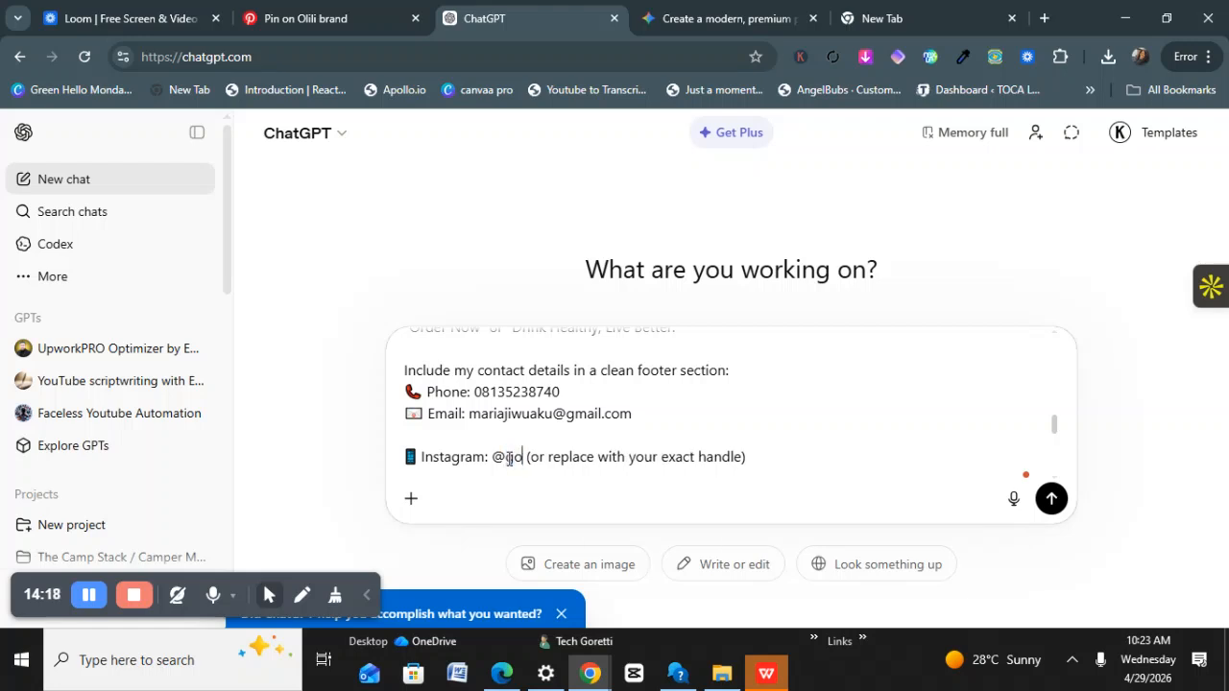
{"action": "type", "text": "is"}
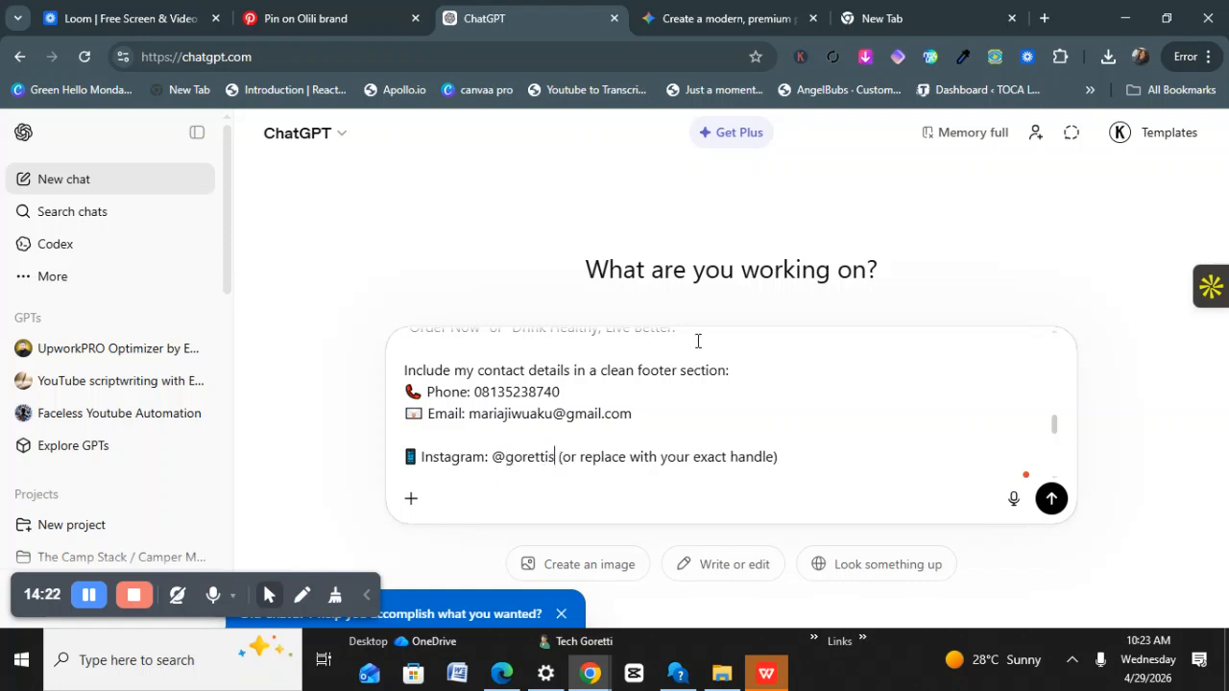
{"action": "left_click_drag", "start_coordinate": [781, 456], "coordinate": [573, 453]}
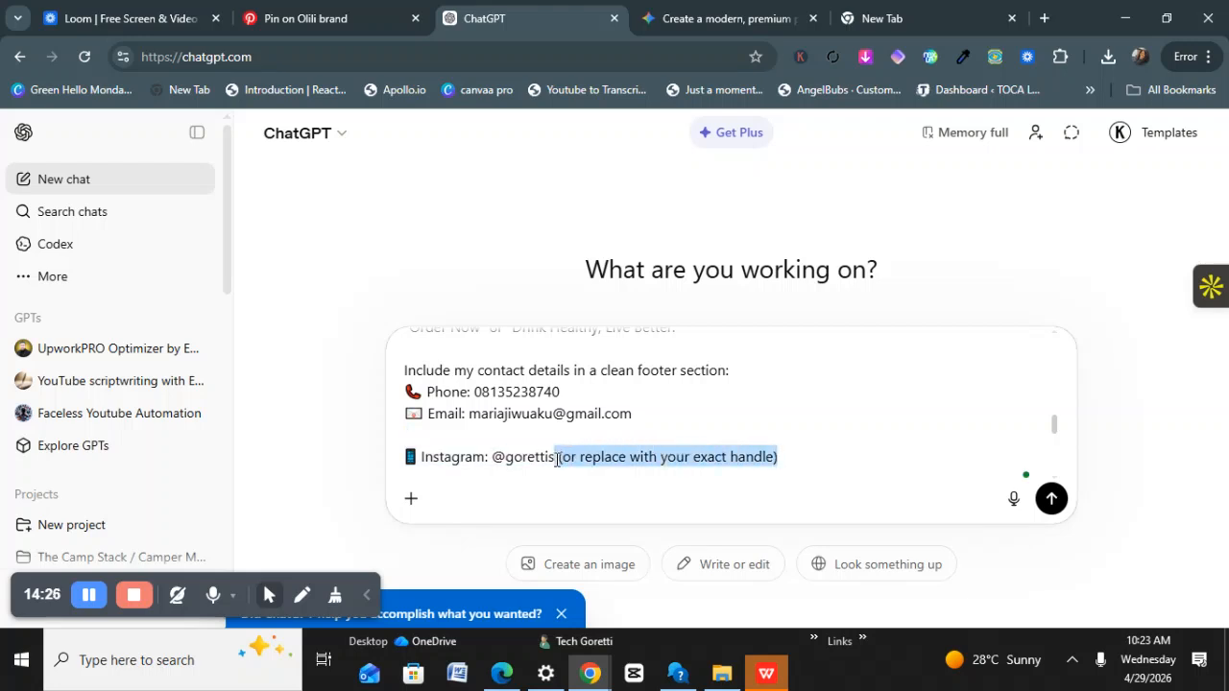
{"action": "key", "text": "BackSpace"}
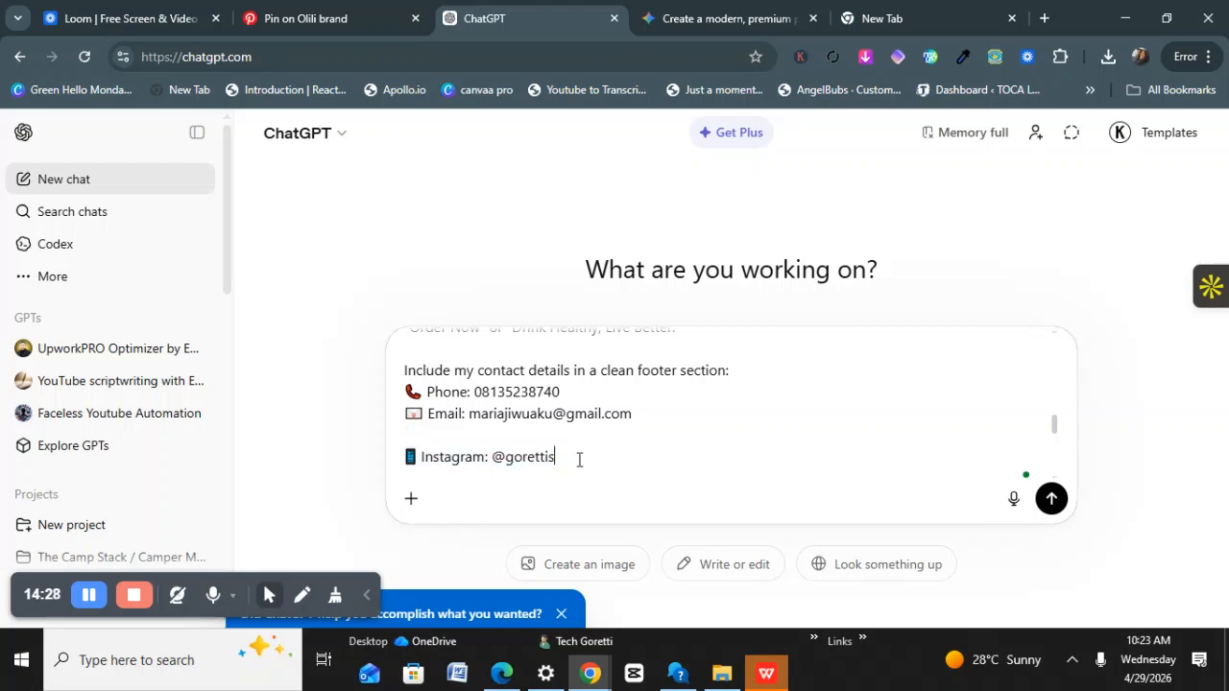
Review the personalised flyer prompt, opening and closing the add-to-prompt options.
{"action": "scroll", "coordinate": [581, 457], "scroll_direction": "down", "scroll_amount": 5}
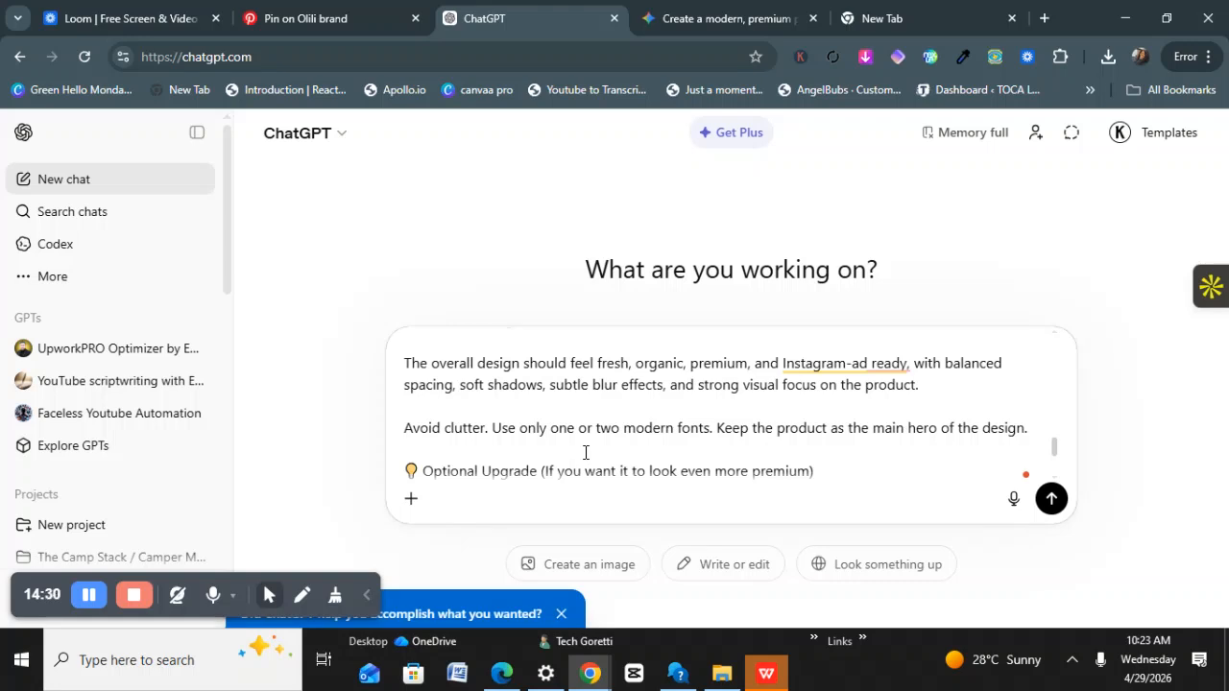
{"action": "scroll", "coordinate": [586, 452], "scroll_direction": "up", "scroll_amount": 2}
{"action": "scroll", "coordinate": [583, 446], "scroll_direction": "down", "scroll_amount": 4}
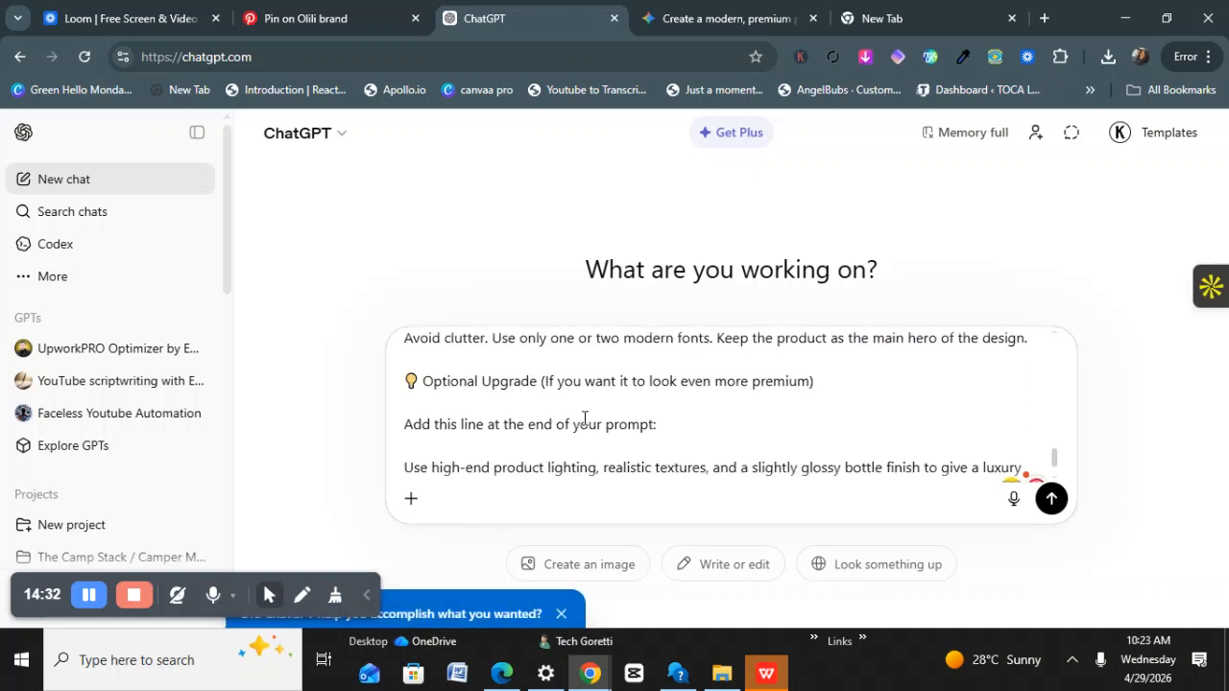
{"action": "scroll", "coordinate": [534, 435], "scroll_direction": "down", "scroll_amount": 1}
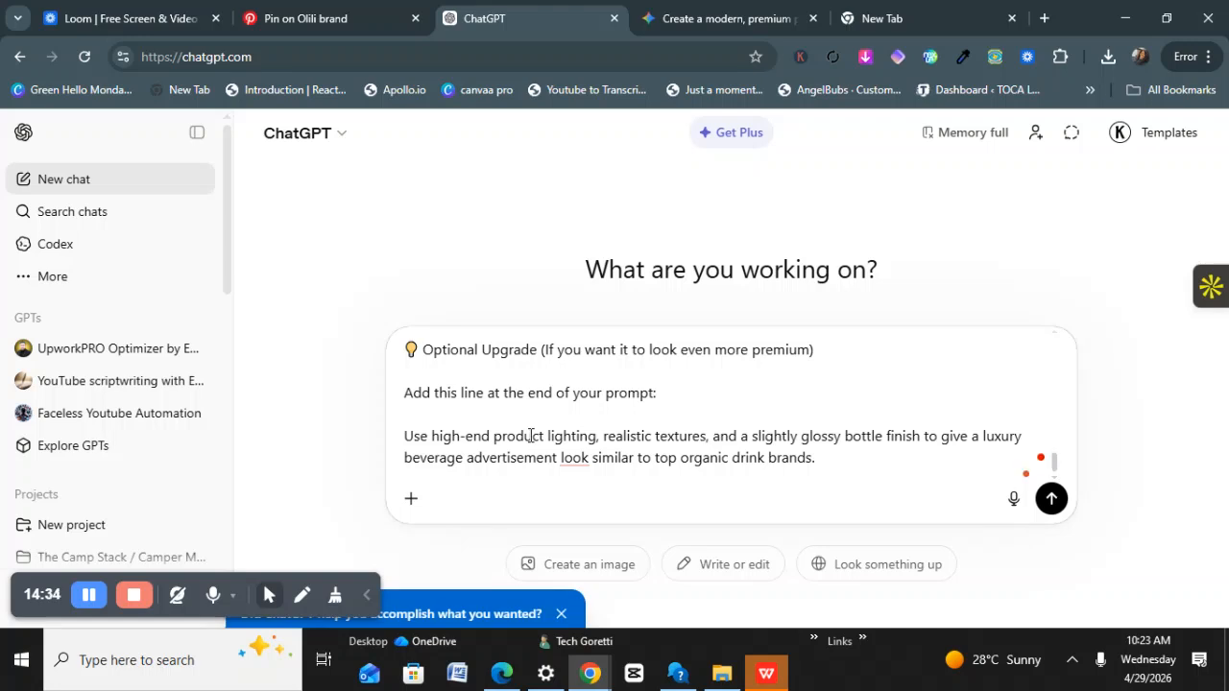
{"action": "scroll", "coordinate": [530, 433], "scroll_direction": "up", "scroll_amount": 3}
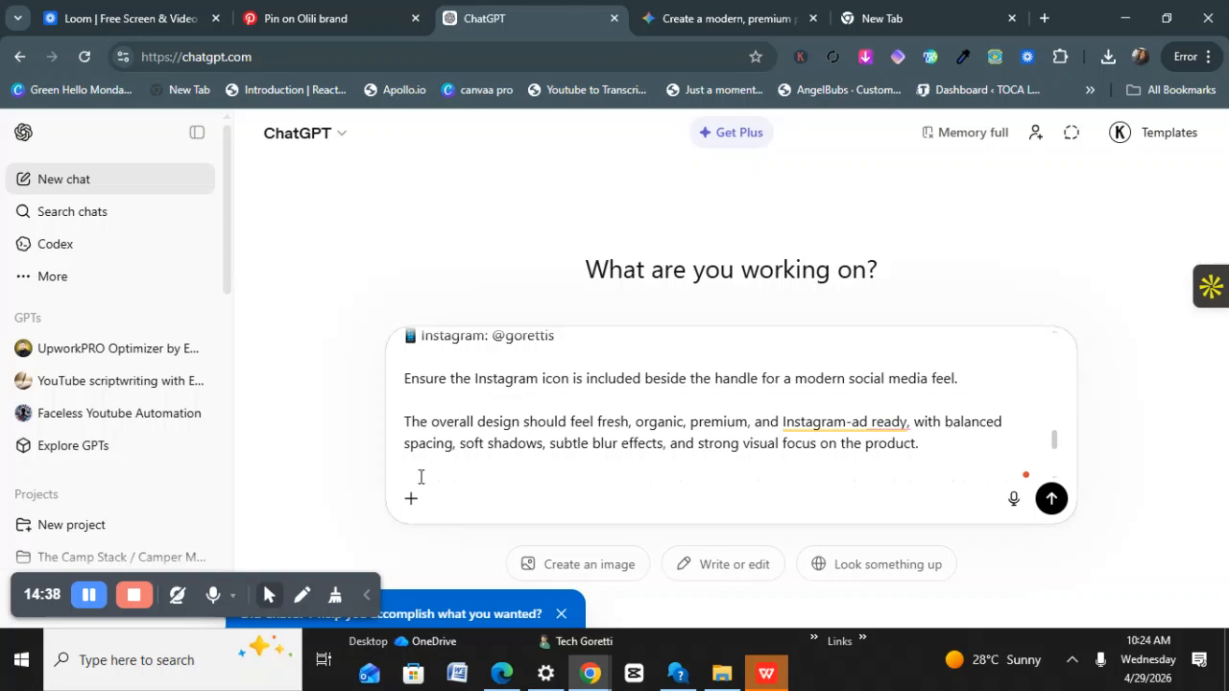
{"action": "left_click", "coordinate": [410, 499]}
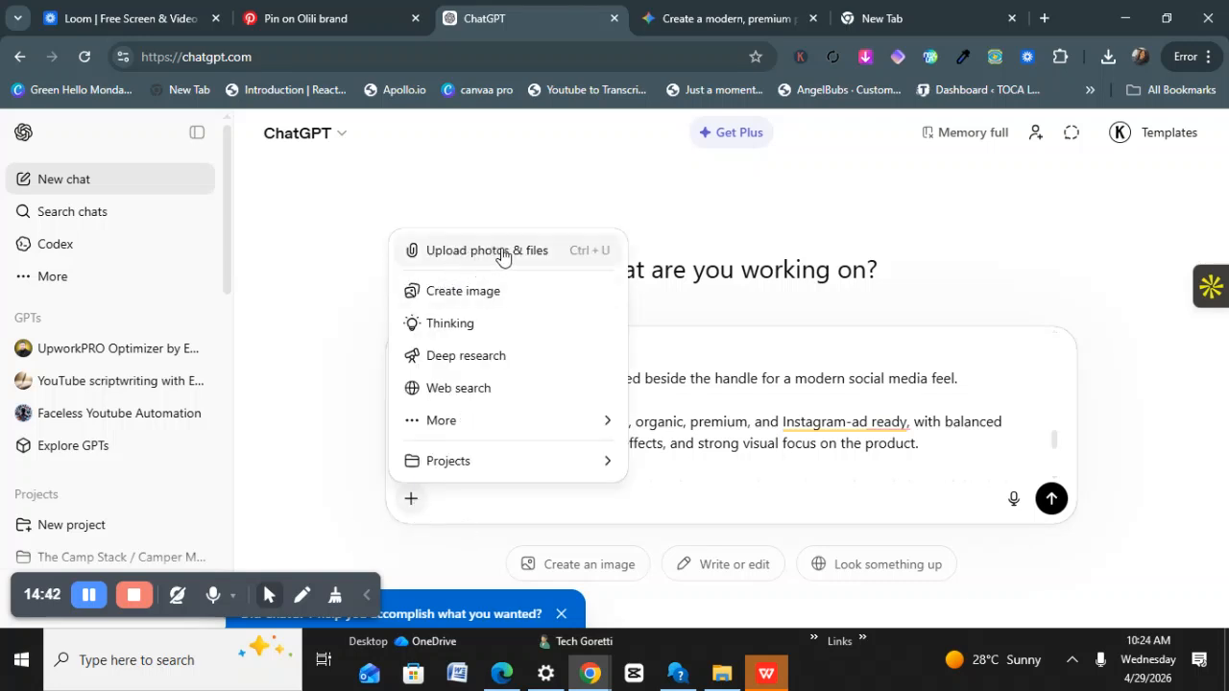
{"action": "left_click", "coordinate": [795, 425]}
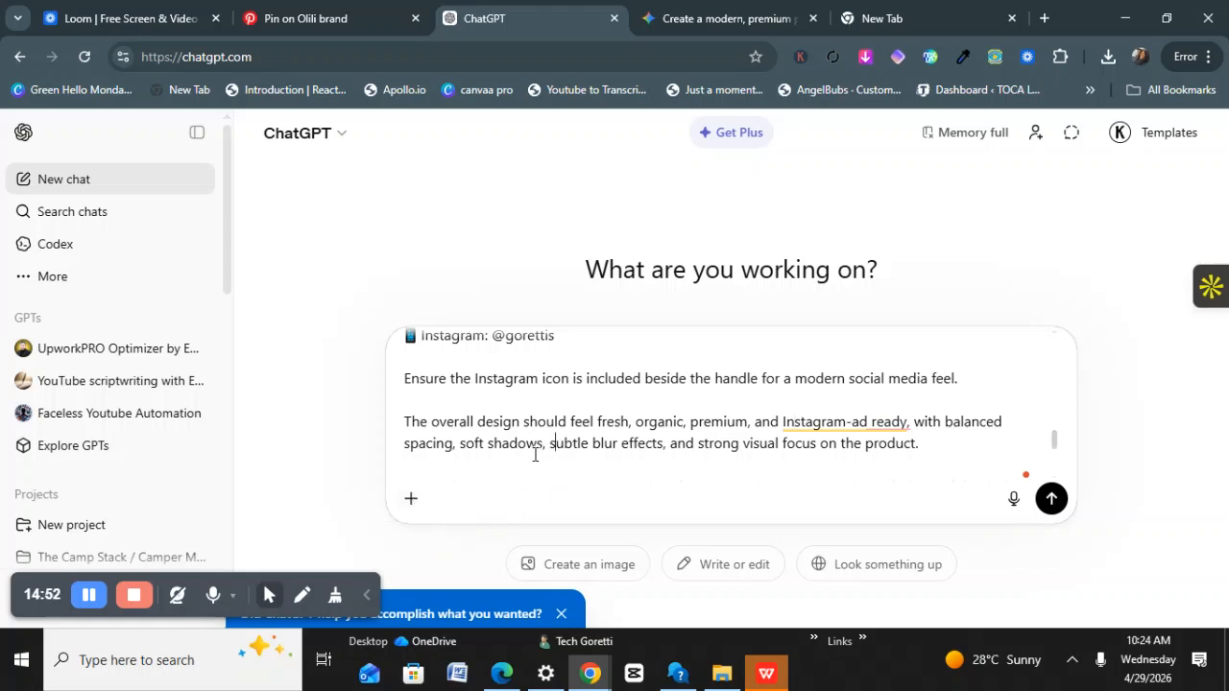
Select the whole prompt to copy it, then send it to ChatGPT to generate the flyer.
{"action": "key", "text": "ctrl+a"}
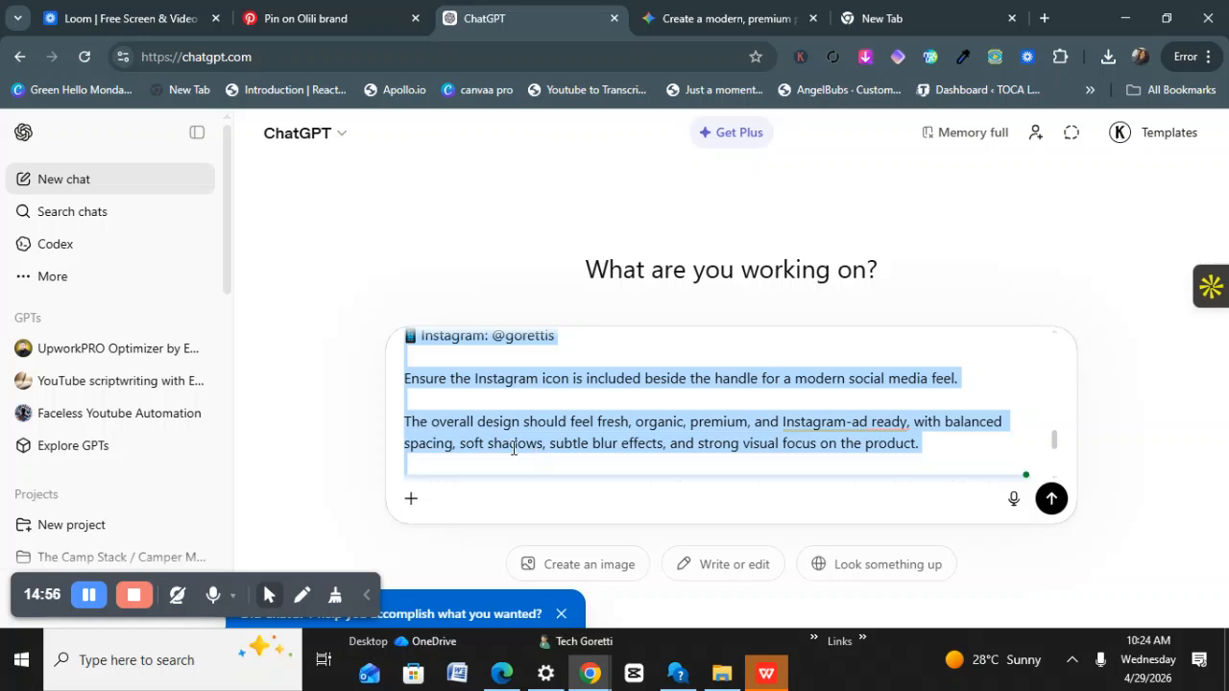
{"action": "left_click", "coordinate": [513, 456]}
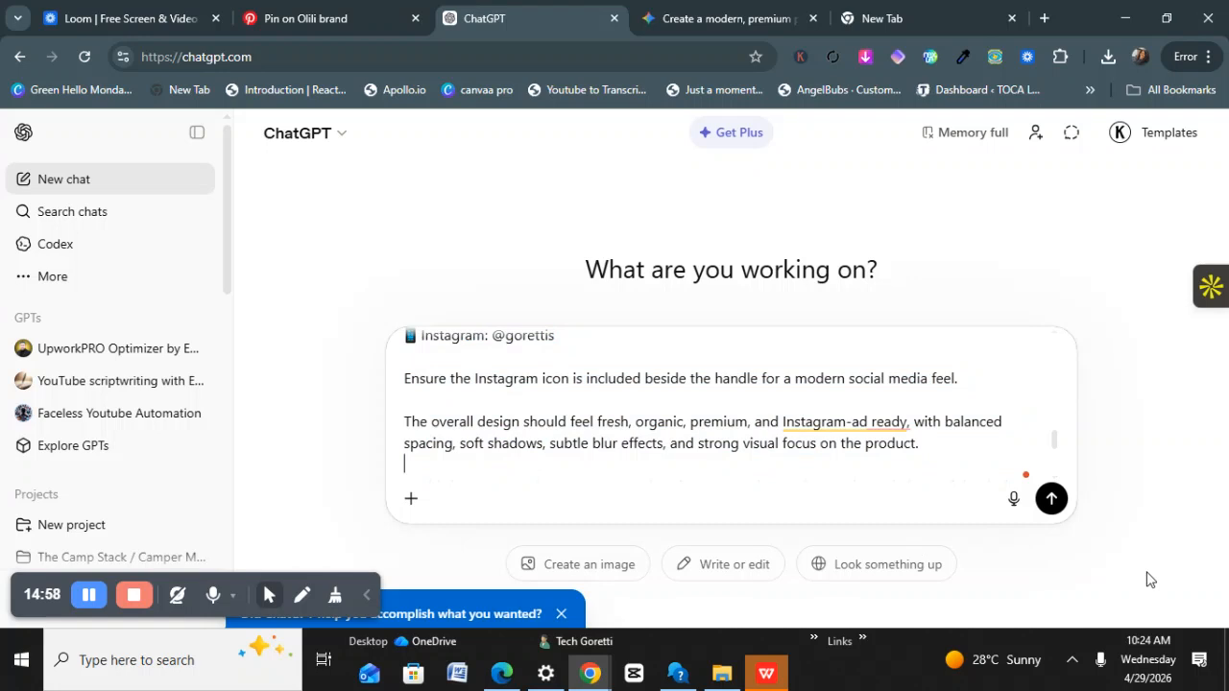
{"action": "left_click", "coordinate": [1053, 500]}
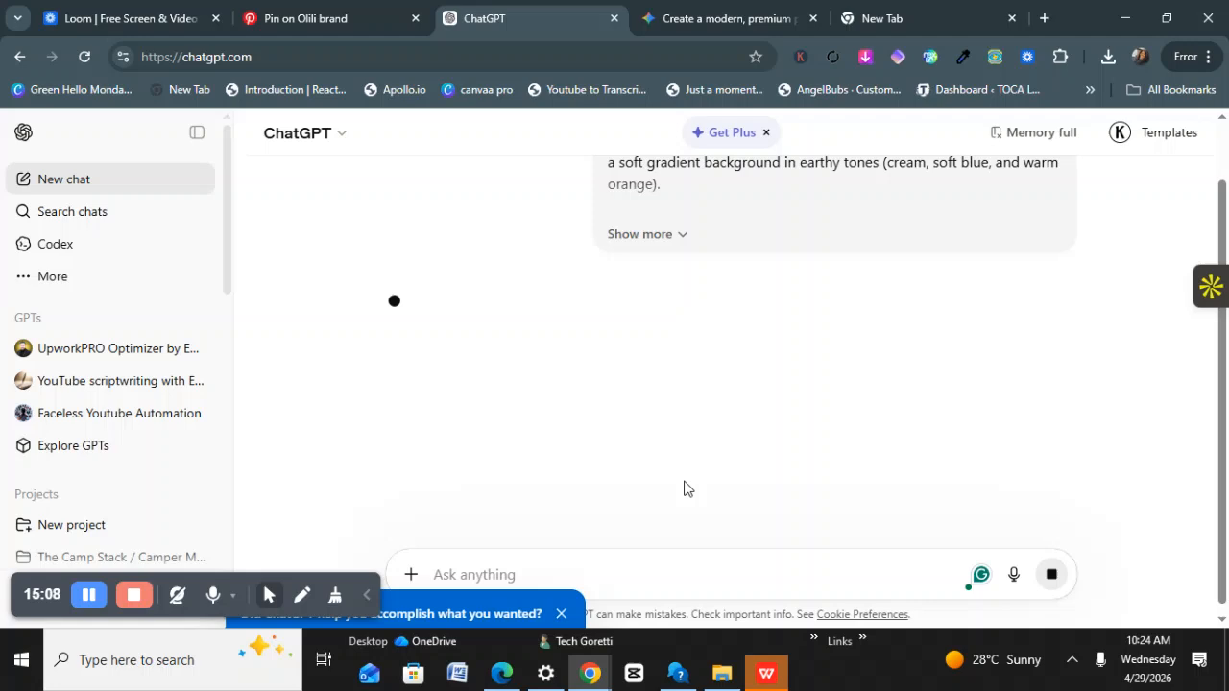
{"action": "left_click", "coordinate": [715, 19]}
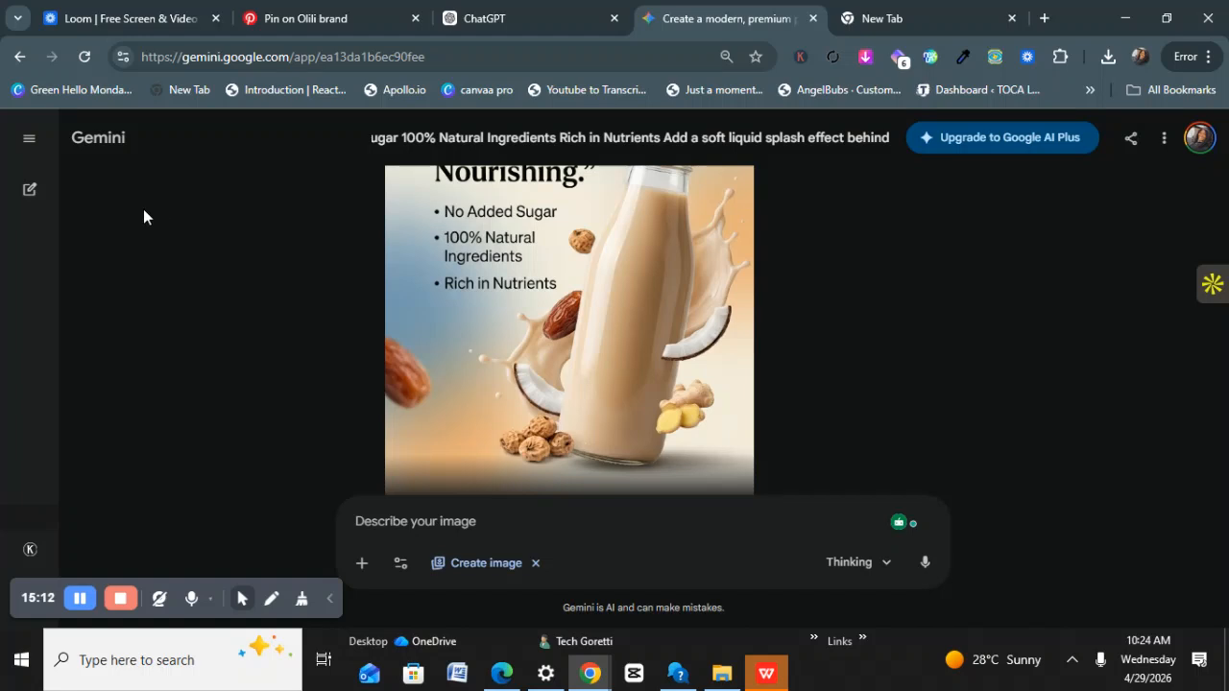
Submit the pasted flyer prompt as a Create image request with Gemini's Thinking model in a new chat.
{"action": "left_click", "coordinate": [28, 191]}
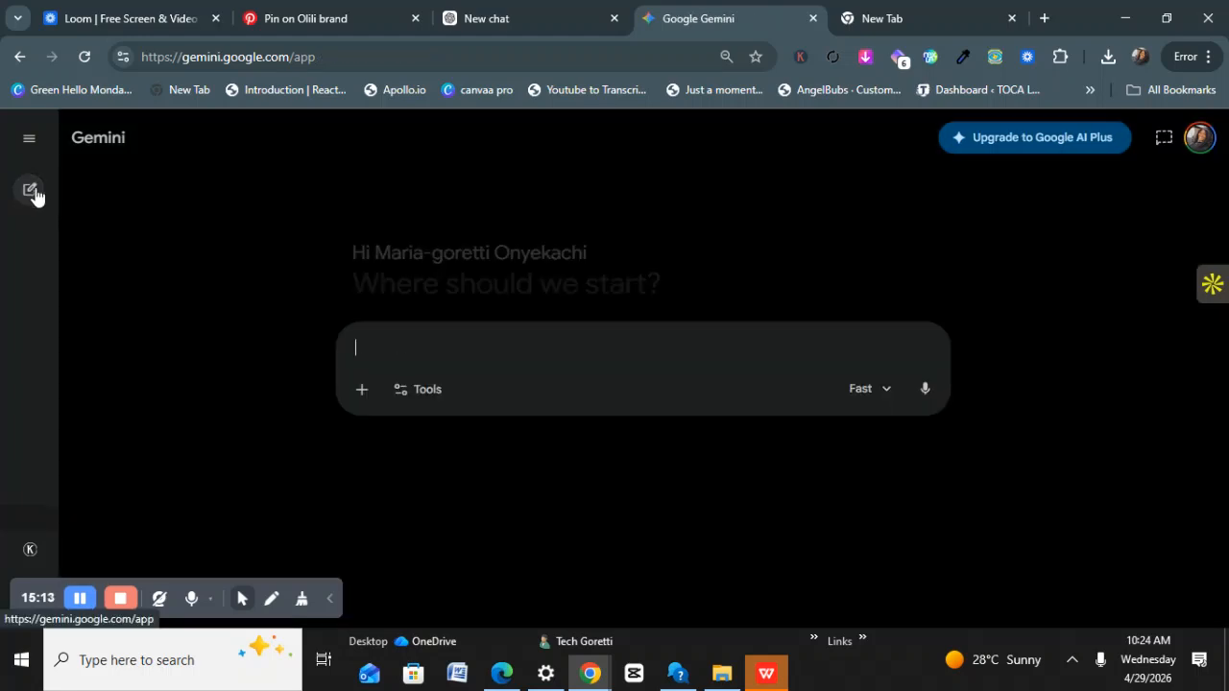
{"action": "left_click", "coordinate": [411, 459]}
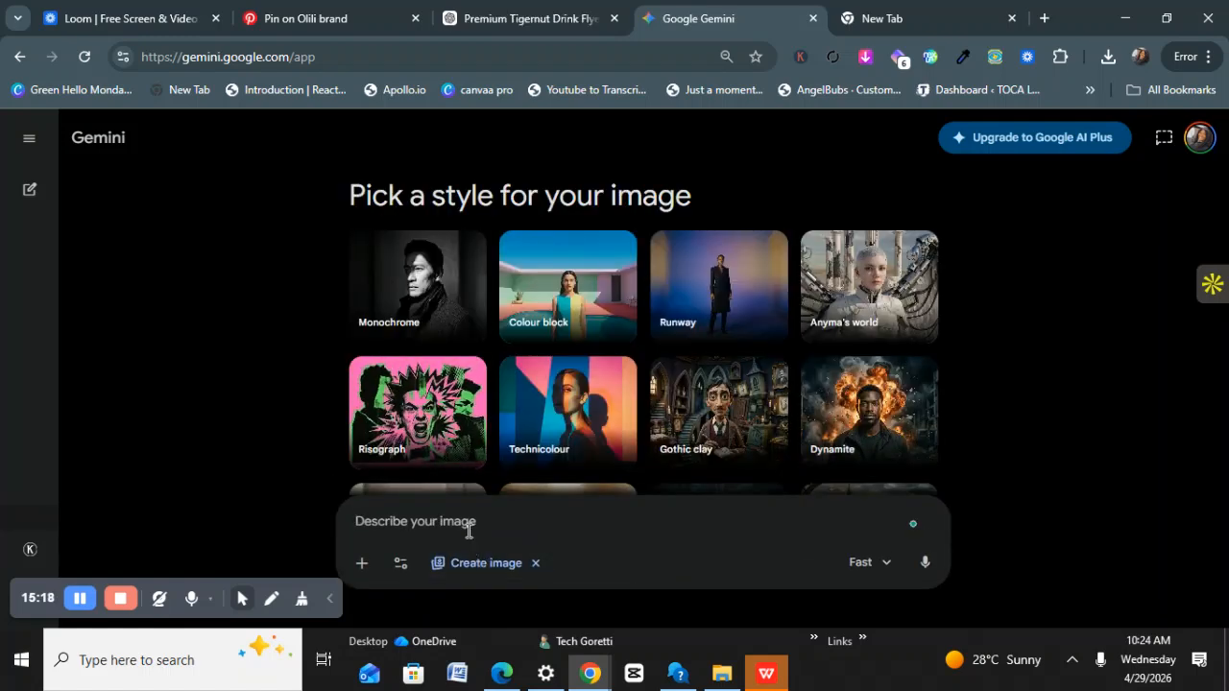
{"action": "key", "text": "ctrl+v"}
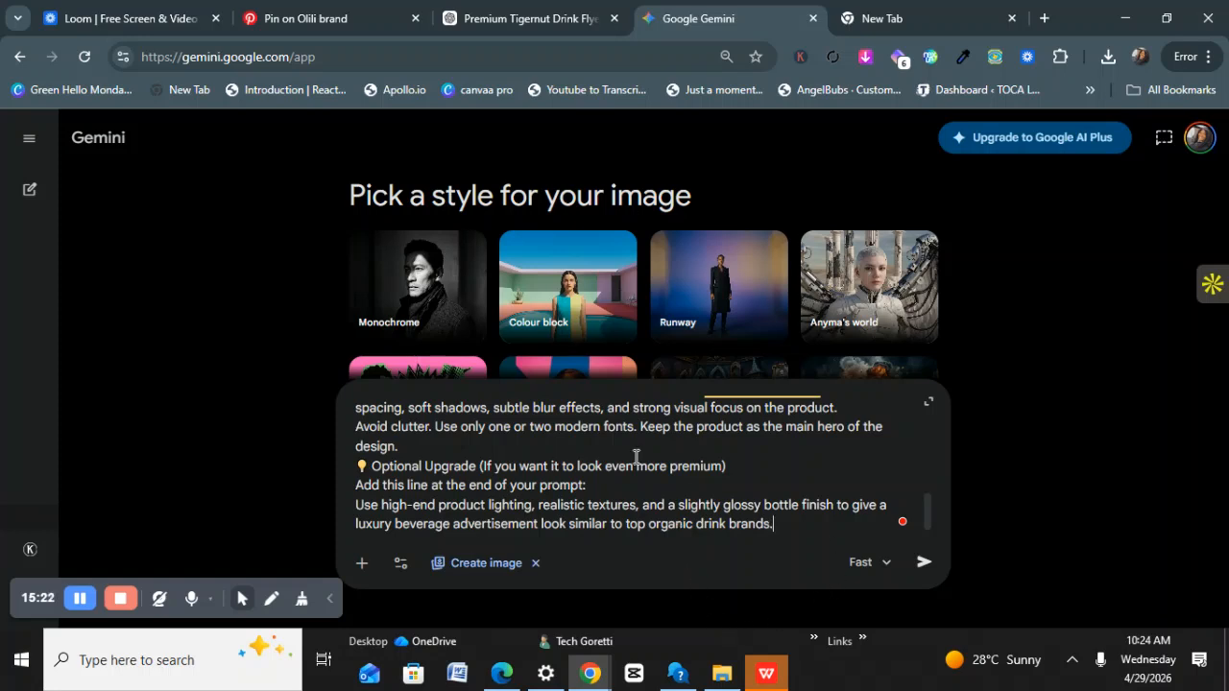
{"action": "left_click", "coordinate": [882, 564]}
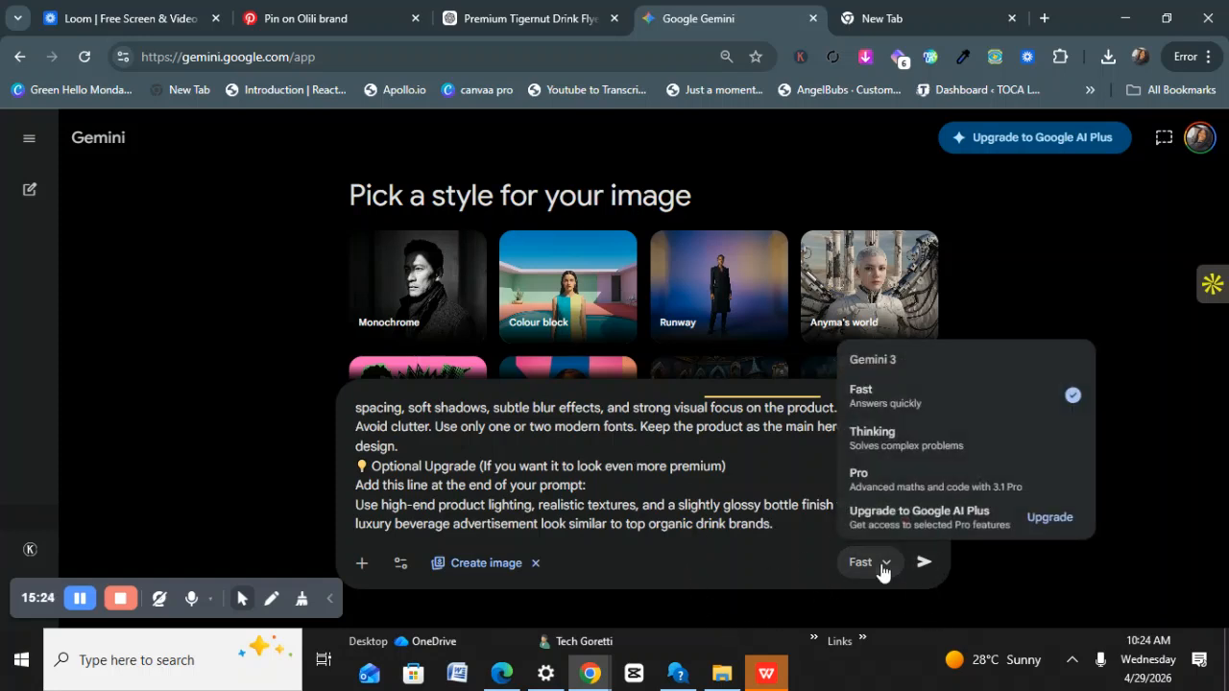
{"action": "left_click", "coordinate": [893, 435]}
{"action": "left_click", "coordinate": [925, 566]}
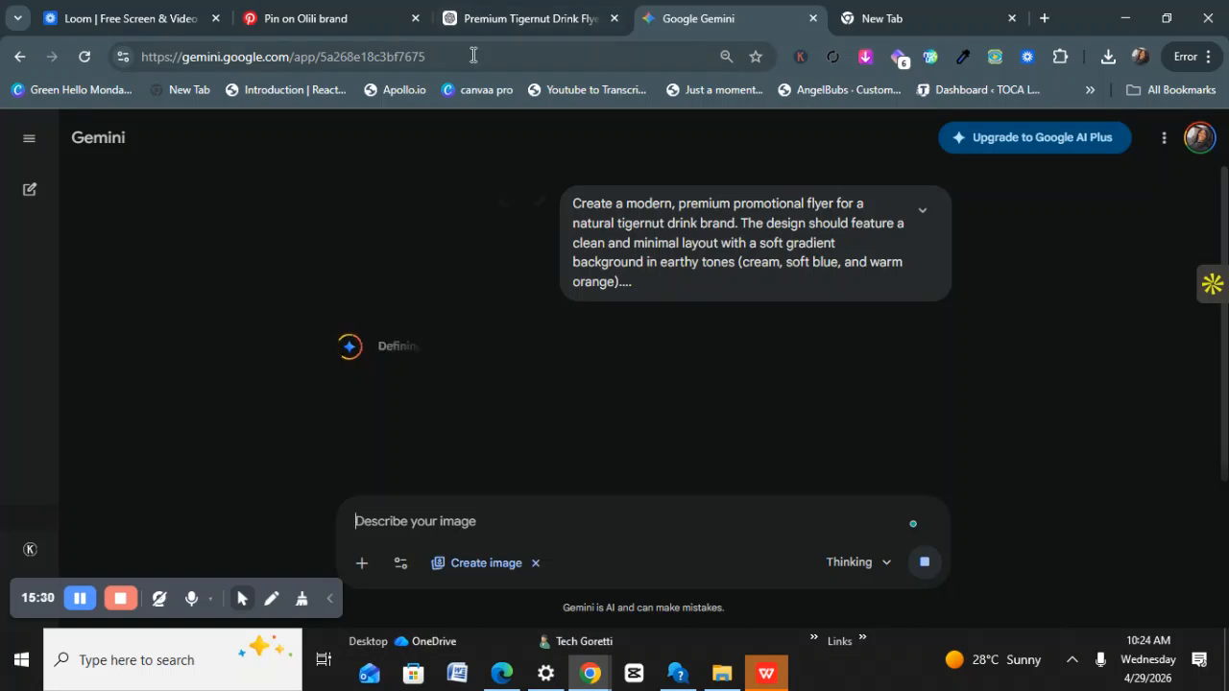
{"action": "left_click", "coordinate": [496, 22]}
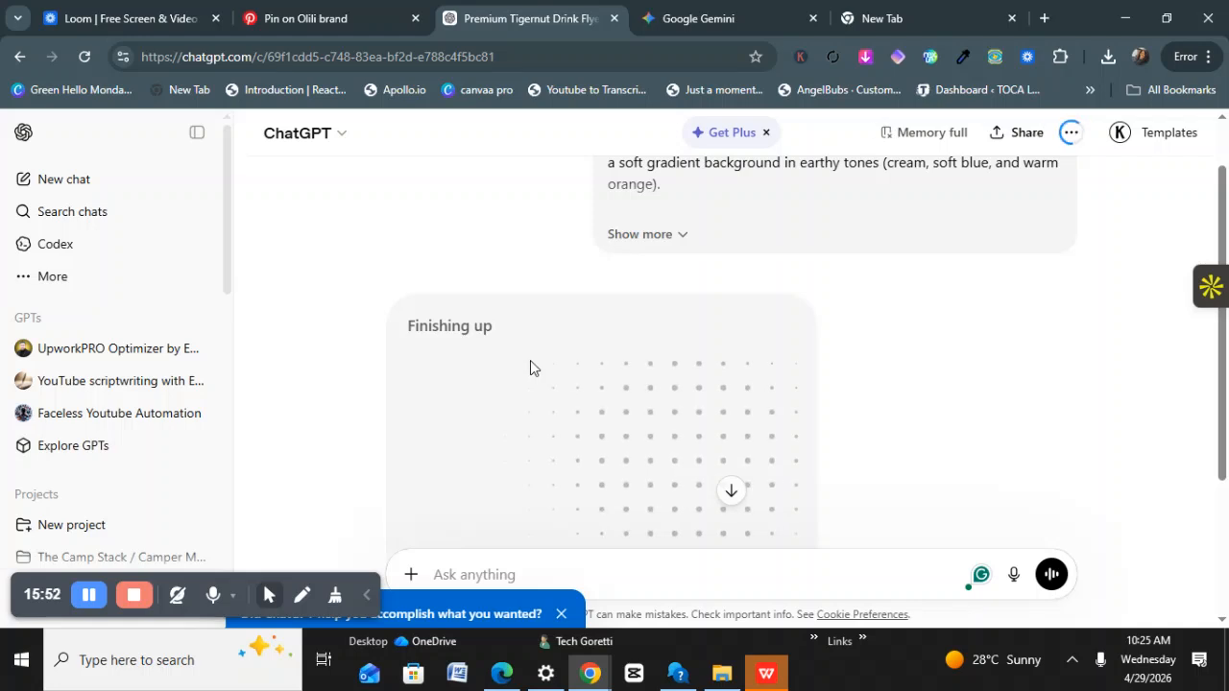
Scroll through Gemini's current TIGERNUT BLISS flyer chat.
{"action": "left_click", "coordinate": [720, 22]}
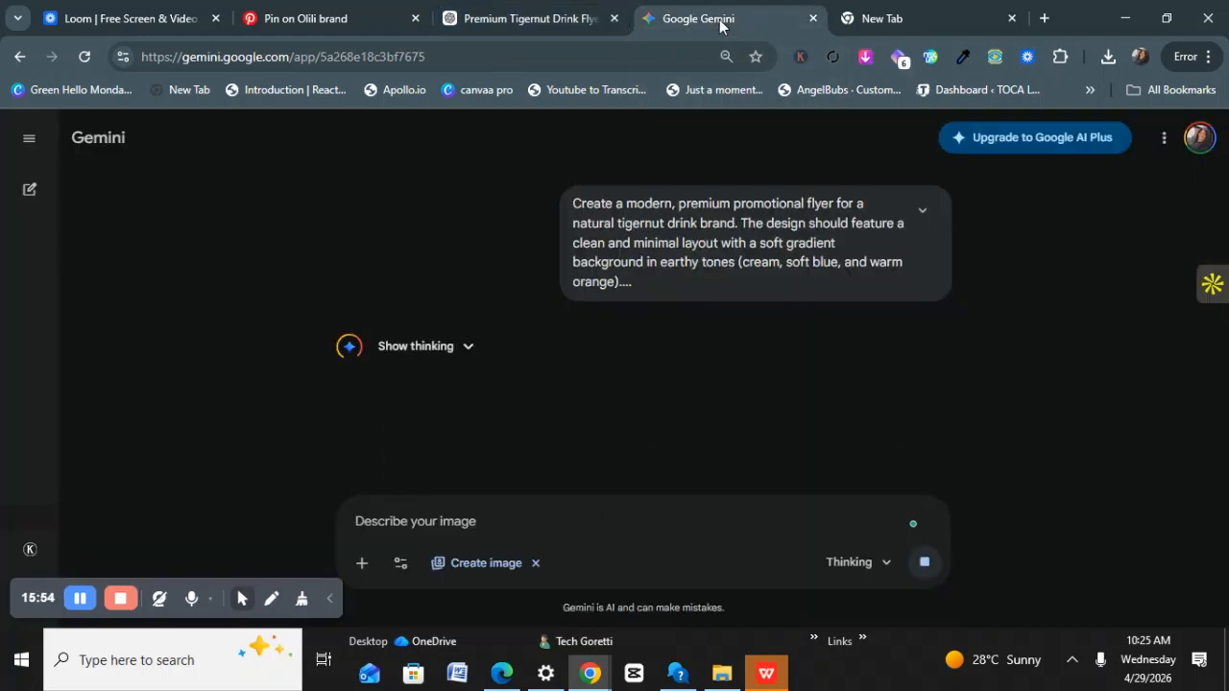
{"action": "scroll", "coordinate": [441, 379], "scroll_direction": "down", "scroll_amount": 4}
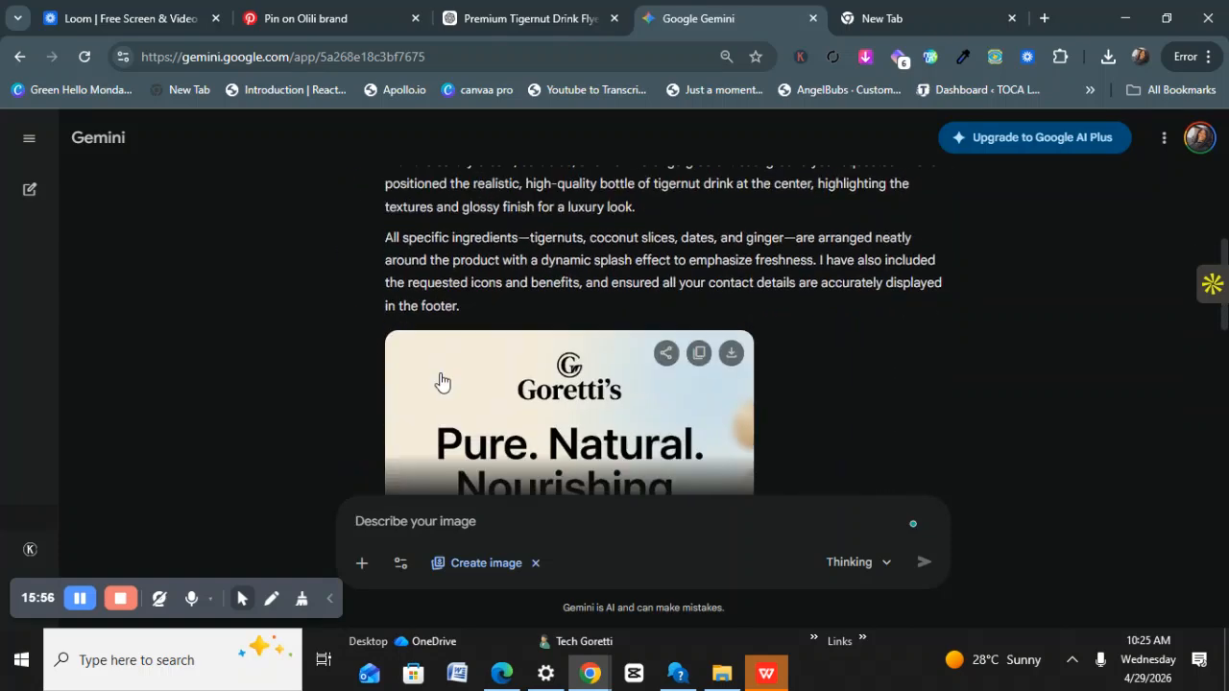
{"action": "scroll", "coordinate": [442, 381], "scroll_direction": "down", "scroll_amount": 2}
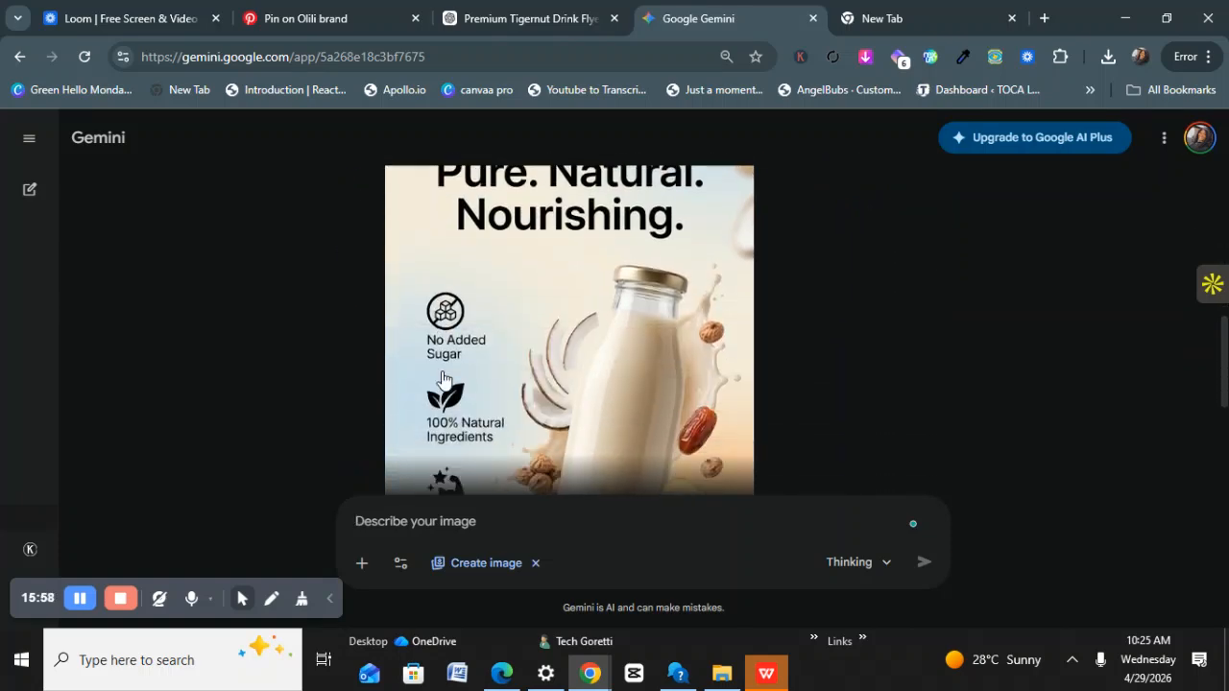
{"action": "scroll", "coordinate": [442, 379], "scroll_direction": "up", "scroll_amount": 2}
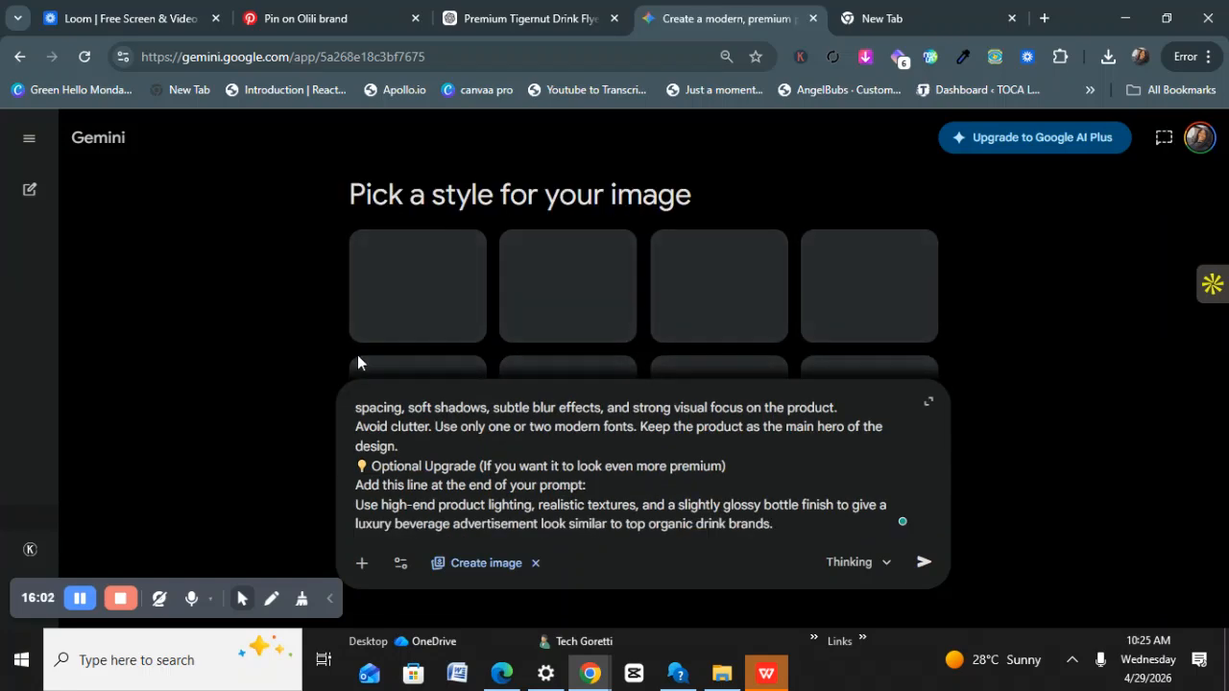
{"action": "scroll", "coordinate": [318, 352], "scroll_direction": "down", "scroll_amount": 4}
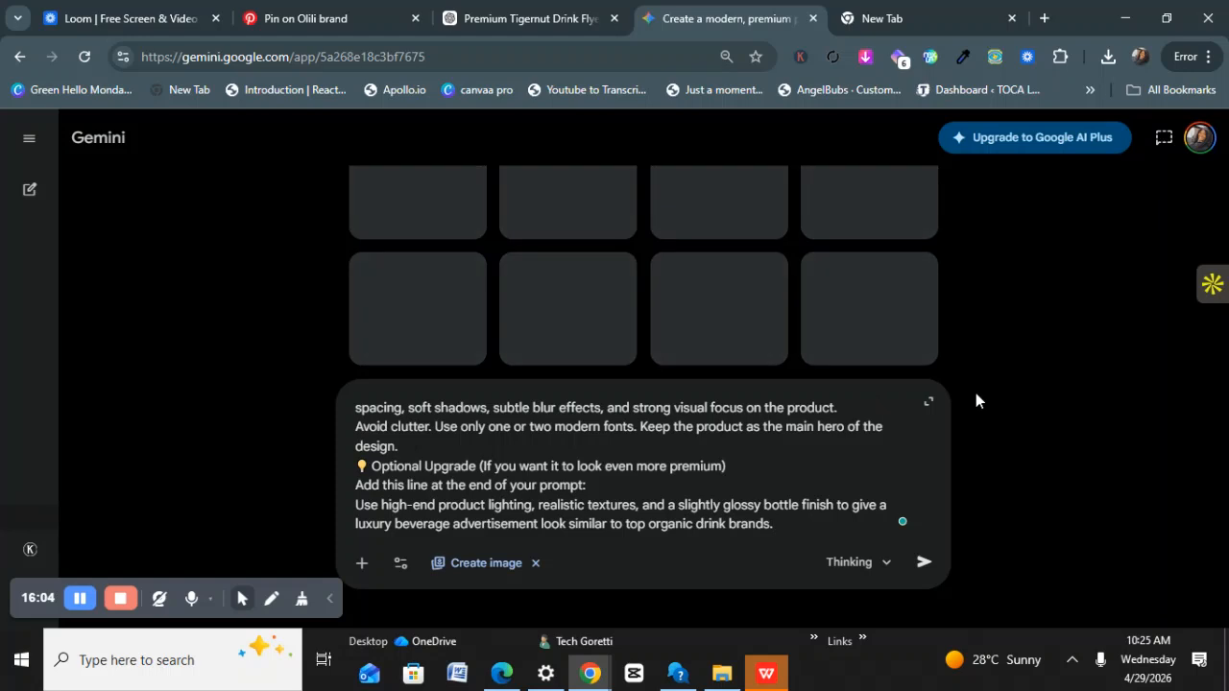
{"action": "scroll", "coordinate": [468, 266], "scroll_direction": "up", "scroll_amount": 2}
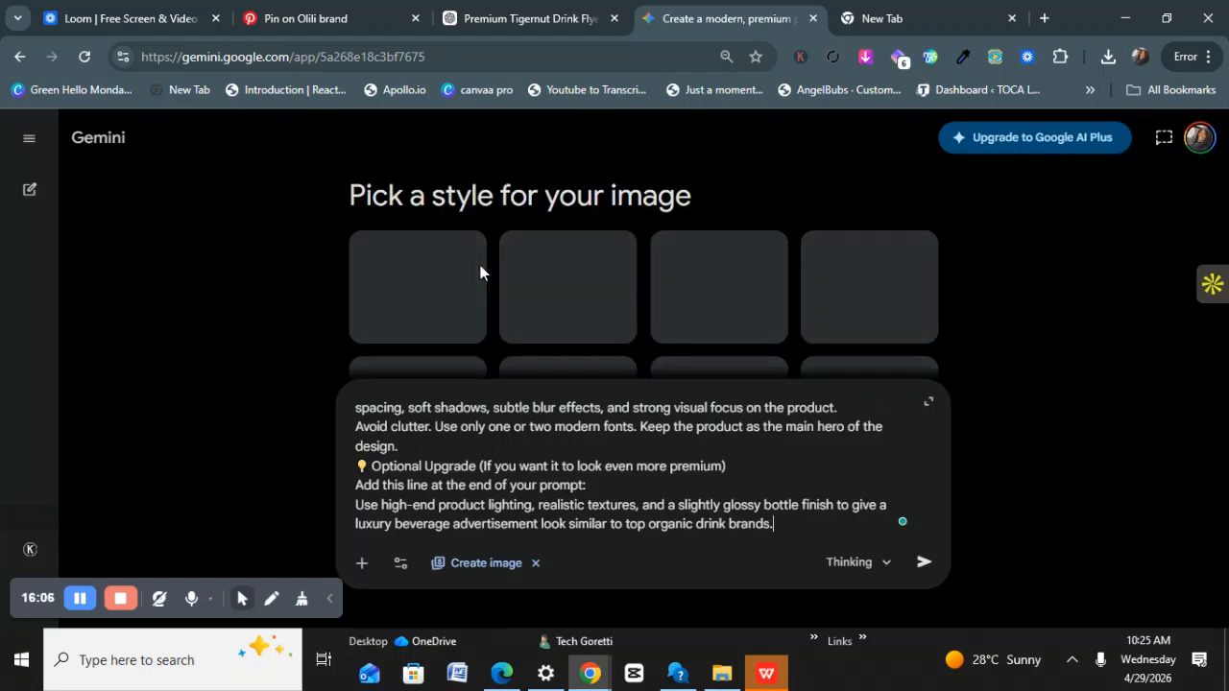
Resend the flyer prompt in the first 'Create a modern, premium promo…' Gemini chat.
{"action": "left_click", "coordinate": [29, 138]}
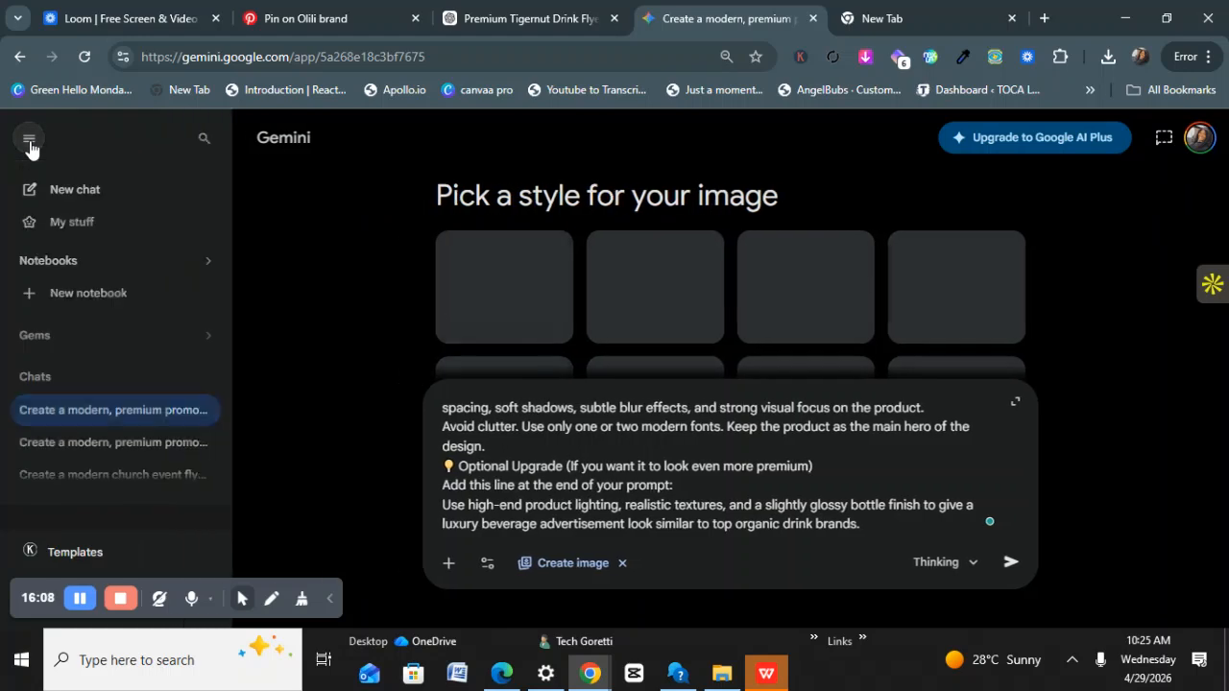
{"action": "left_click", "coordinate": [85, 444]}
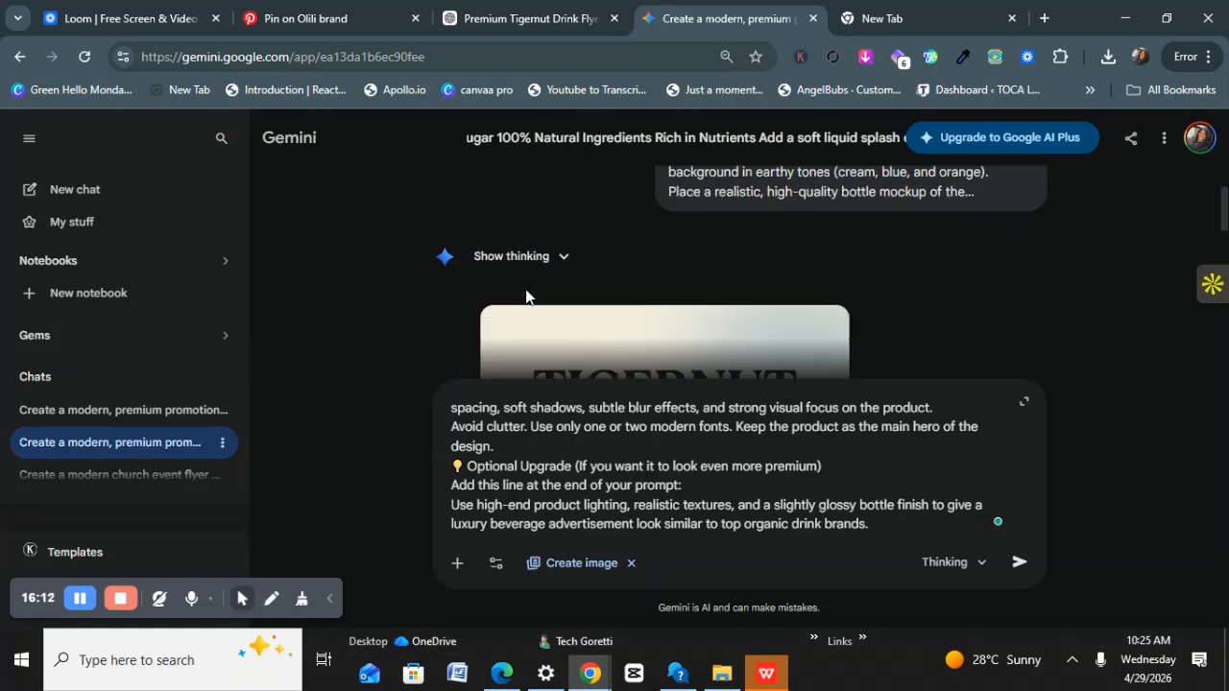
{"action": "left_click", "coordinate": [198, 411]}
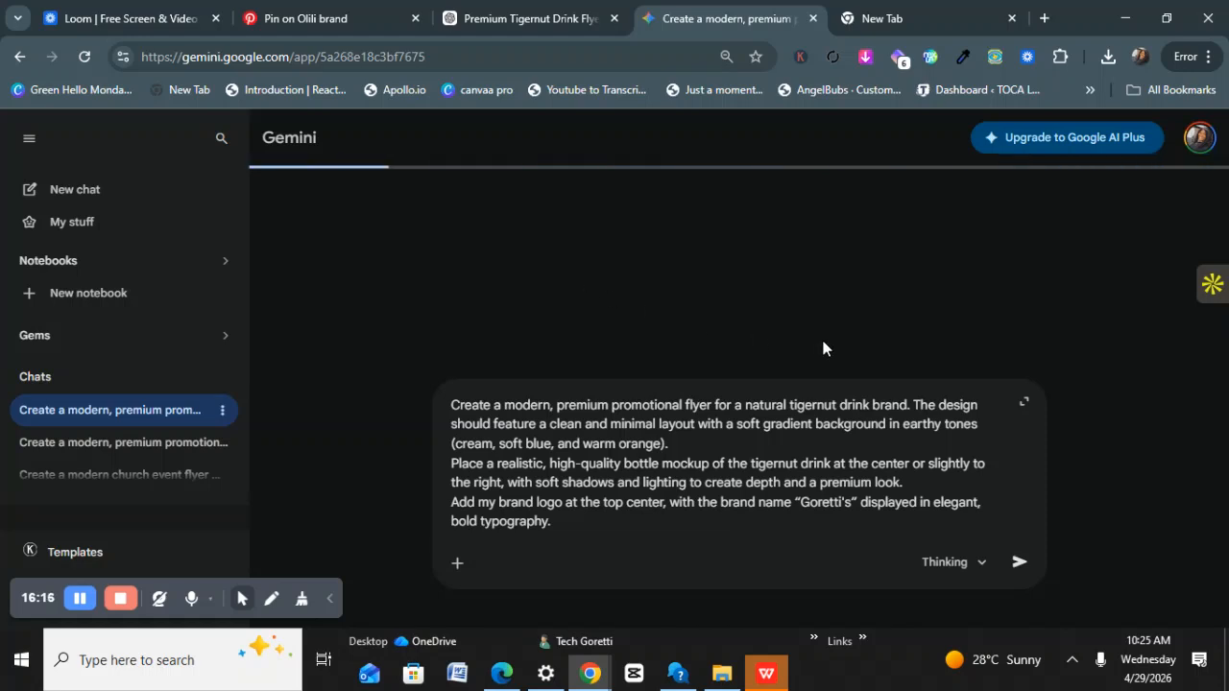
{"action": "left_click", "coordinate": [1016, 561]}
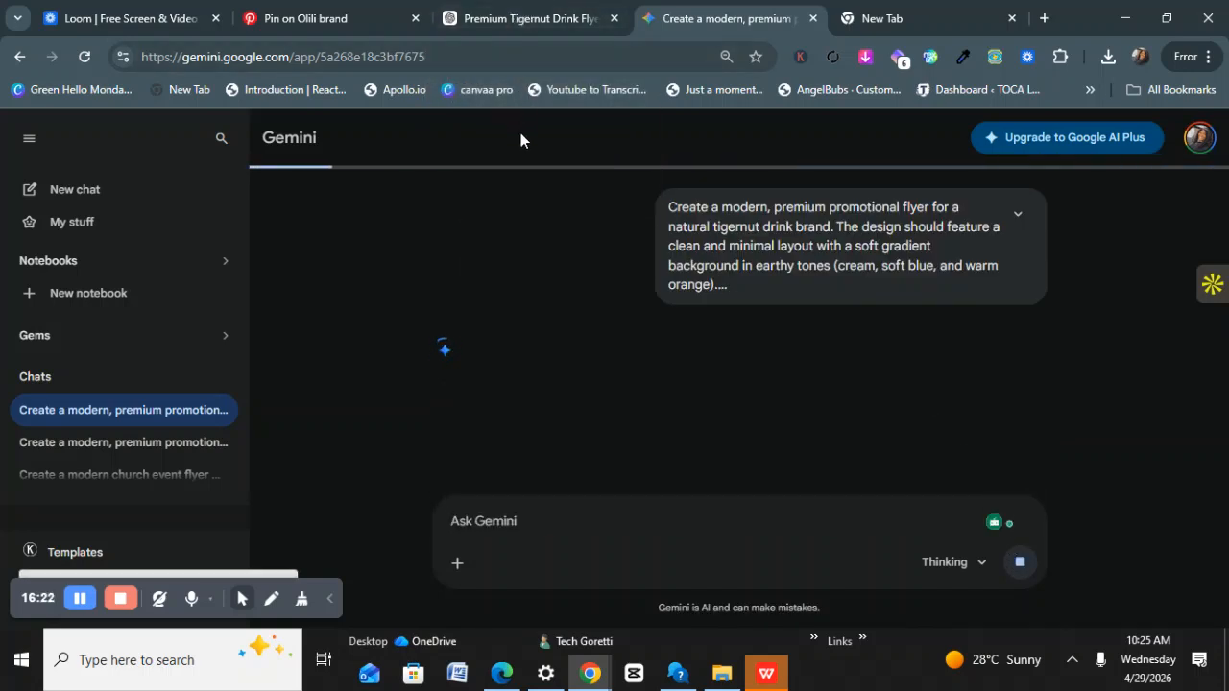
{"action": "left_click", "coordinate": [523, 22]}
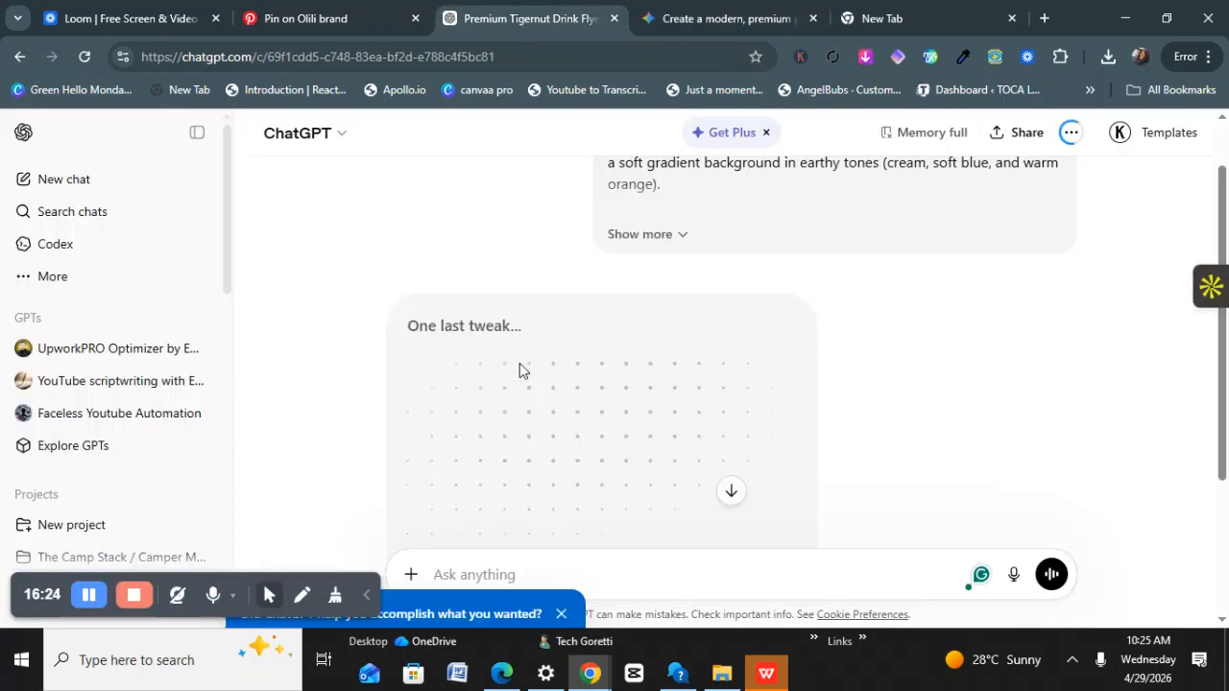
Review ChatGPT's finished Goretti's tigernut flyer with benefit icons, Order Now button and contact footer.
{"action": "scroll", "coordinate": [529, 362], "scroll_direction": "down", "scroll_amount": 3}
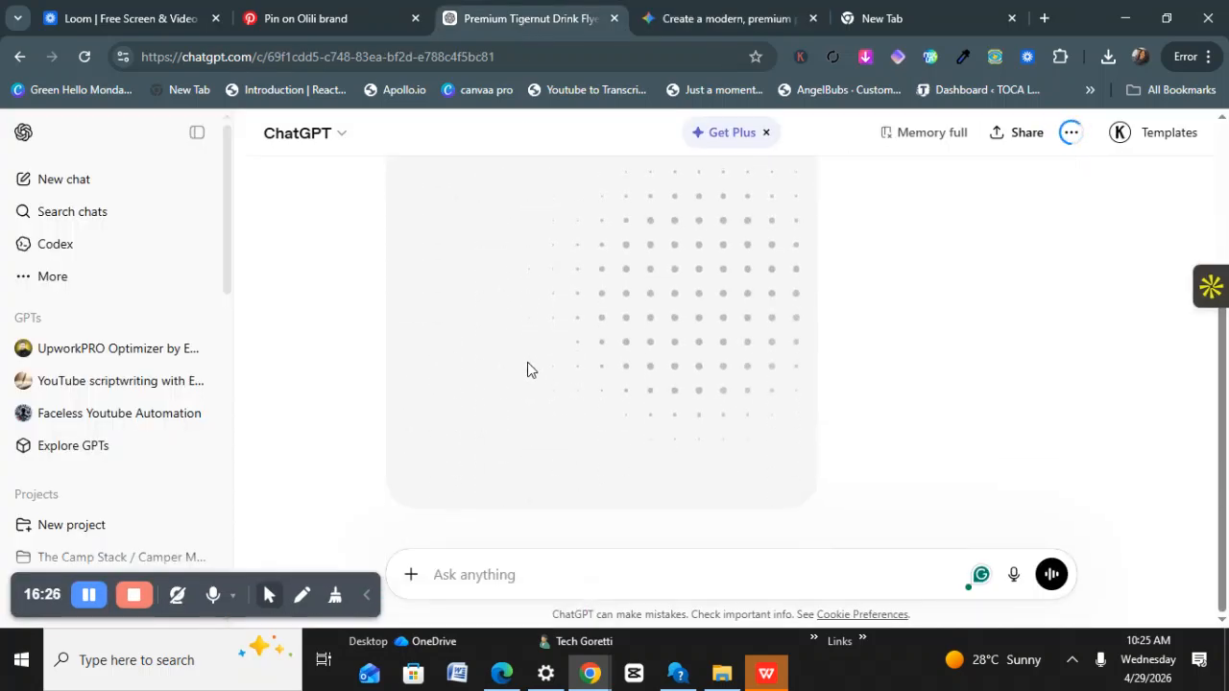
{"action": "scroll", "coordinate": [495, 381], "scroll_direction": "up", "scroll_amount": 2}
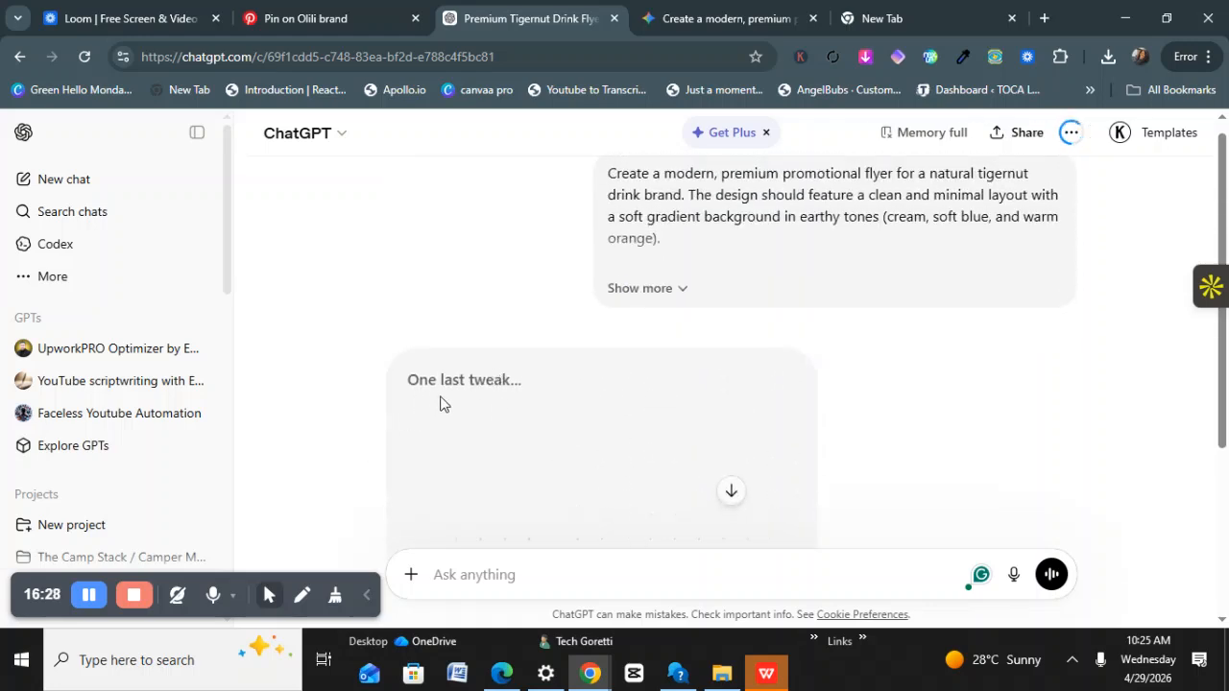
{"action": "left_click", "coordinate": [90, 605]}
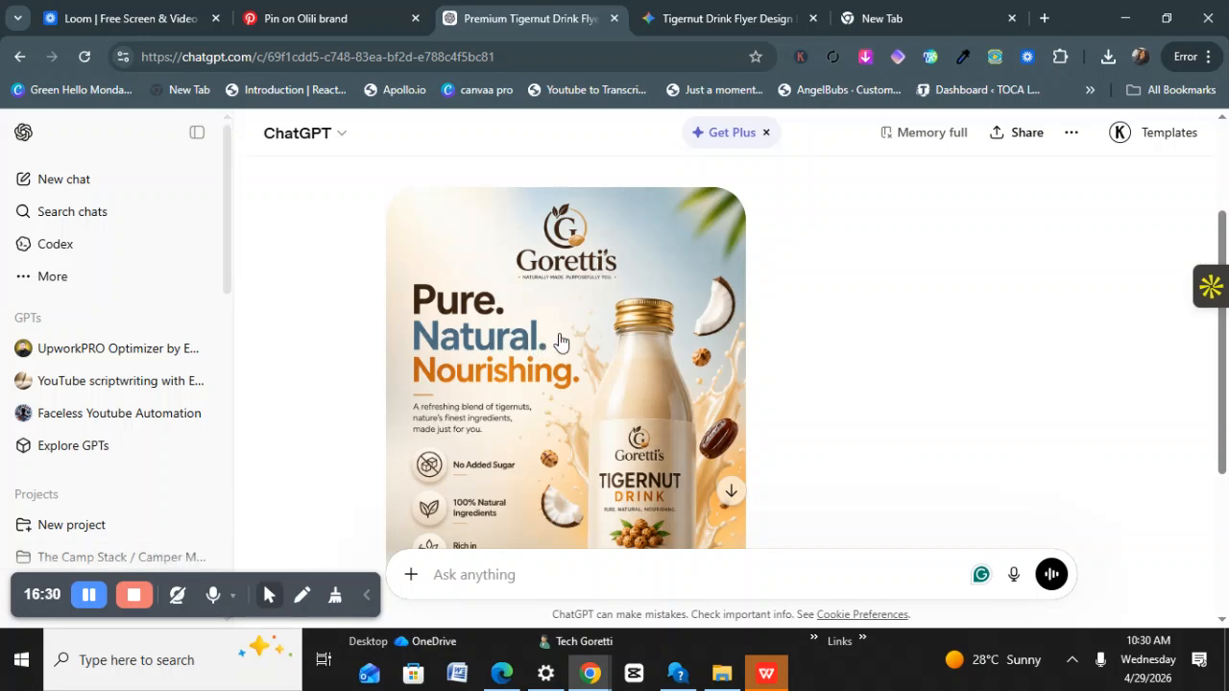
{"action": "scroll", "coordinate": [562, 343], "scroll_direction": "down", "scroll_amount": 3}
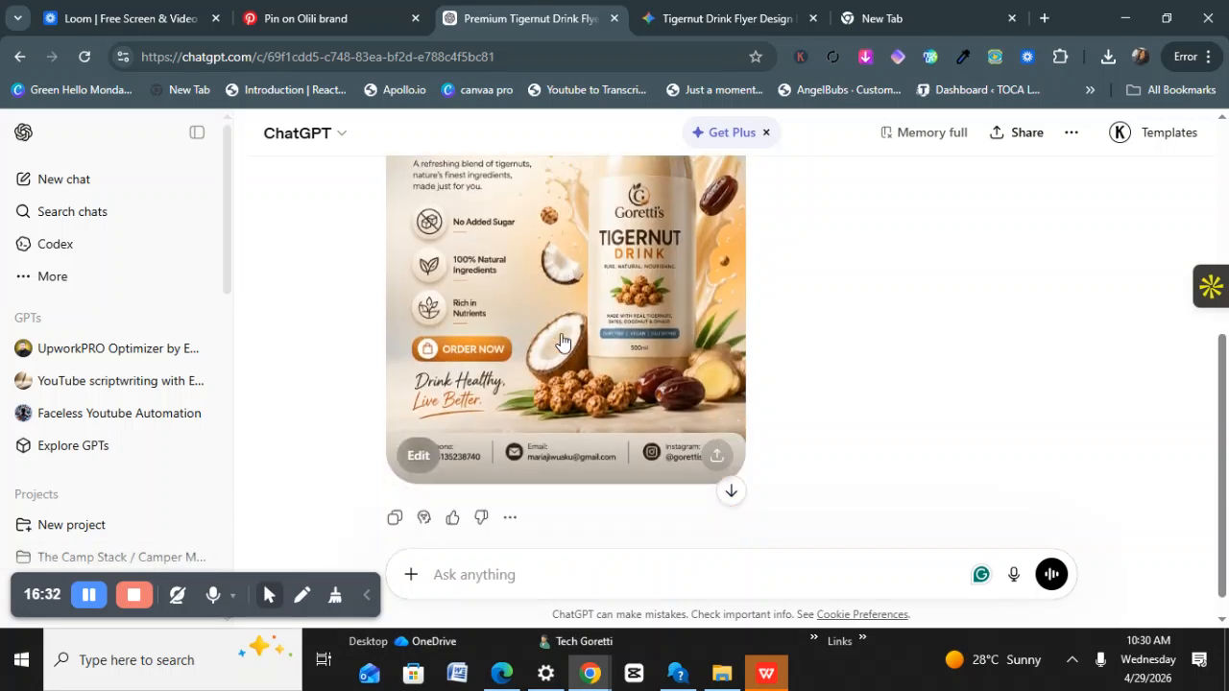
{"action": "scroll", "coordinate": [576, 394], "scroll_direction": "up", "scroll_amount": 3}
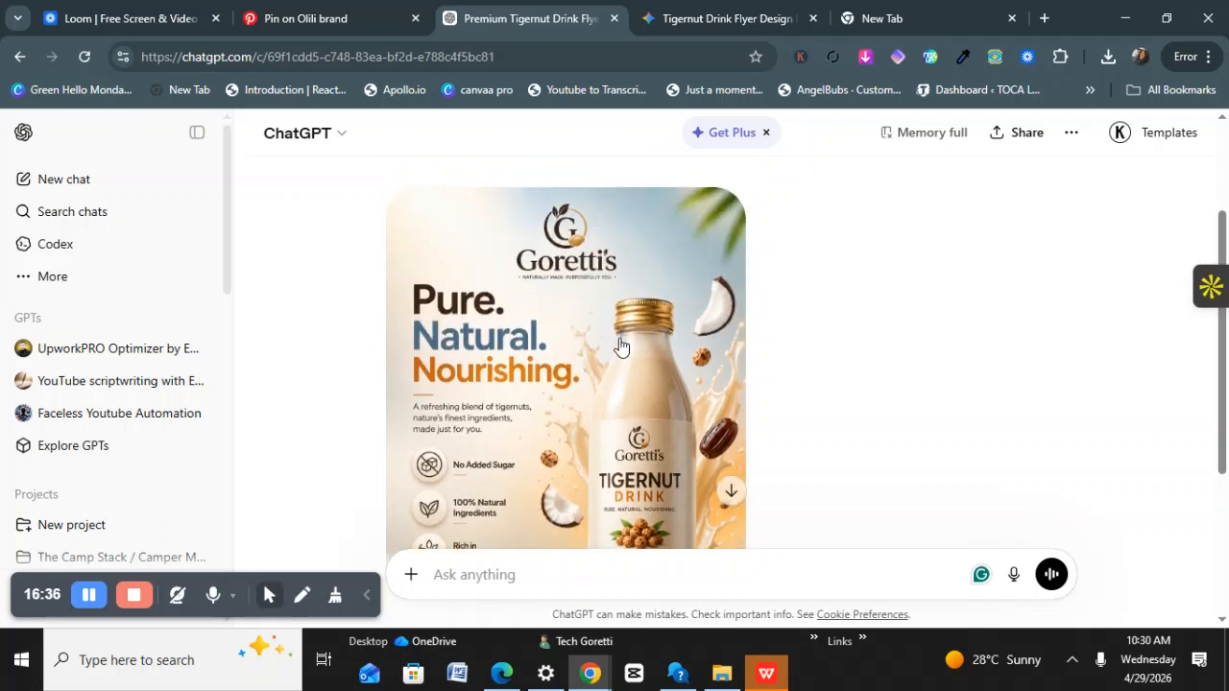
{"action": "scroll", "coordinate": [592, 397], "scroll_direction": "down", "scroll_amount": 2}
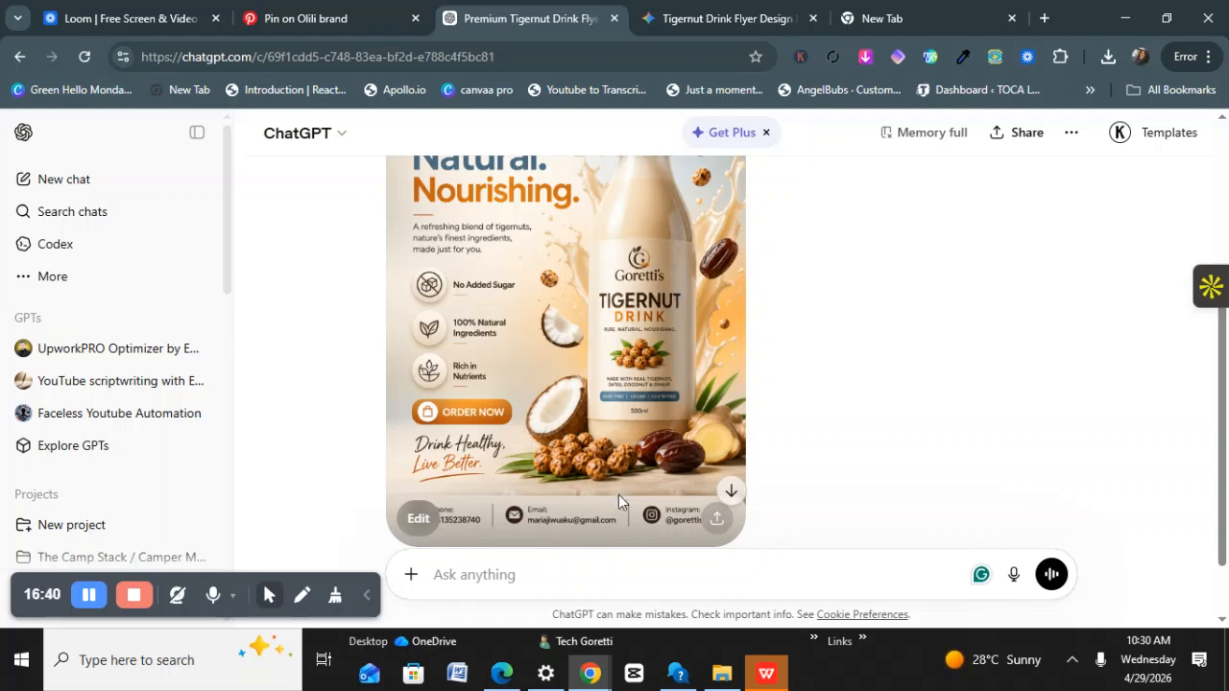
Compare it with Gemini's completed tigernut flyer, then come back to the ChatGPT conversation.
{"action": "left_click", "coordinate": [713, 11]}
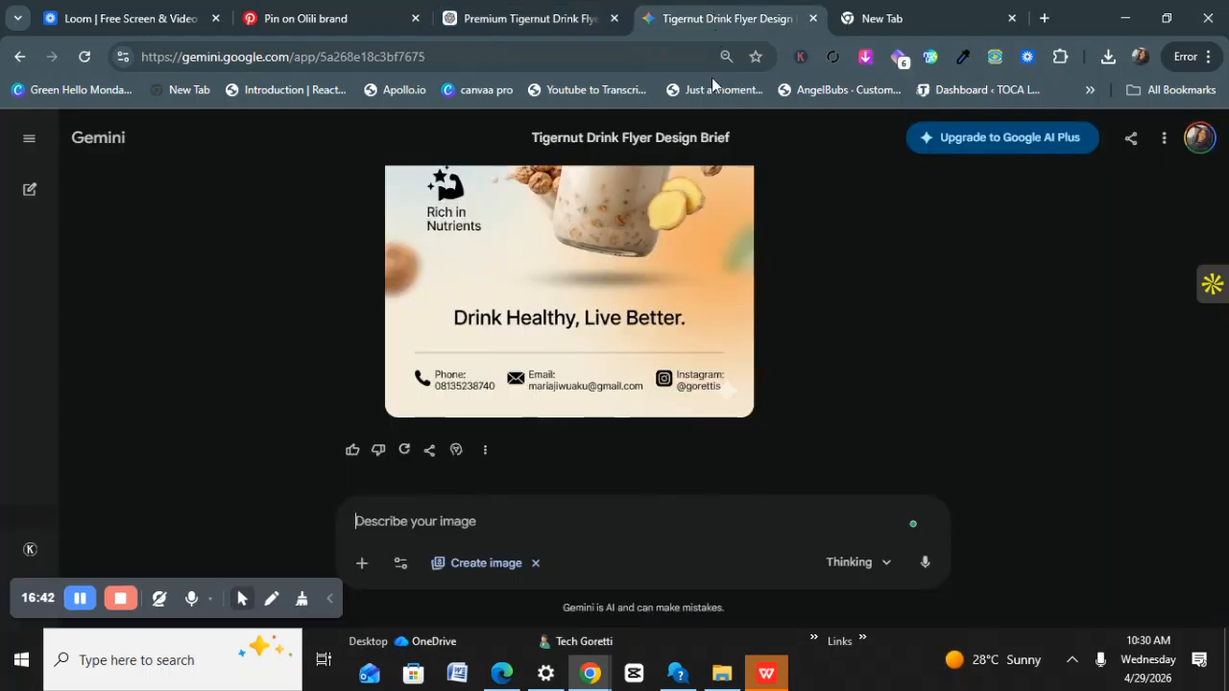
{"action": "scroll", "coordinate": [542, 379], "scroll_direction": "up", "scroll_amount": 2}
{"action": "scroll", "coordinate": [538, 371], "scroll_direction": "up", "scroll_amount": 2}
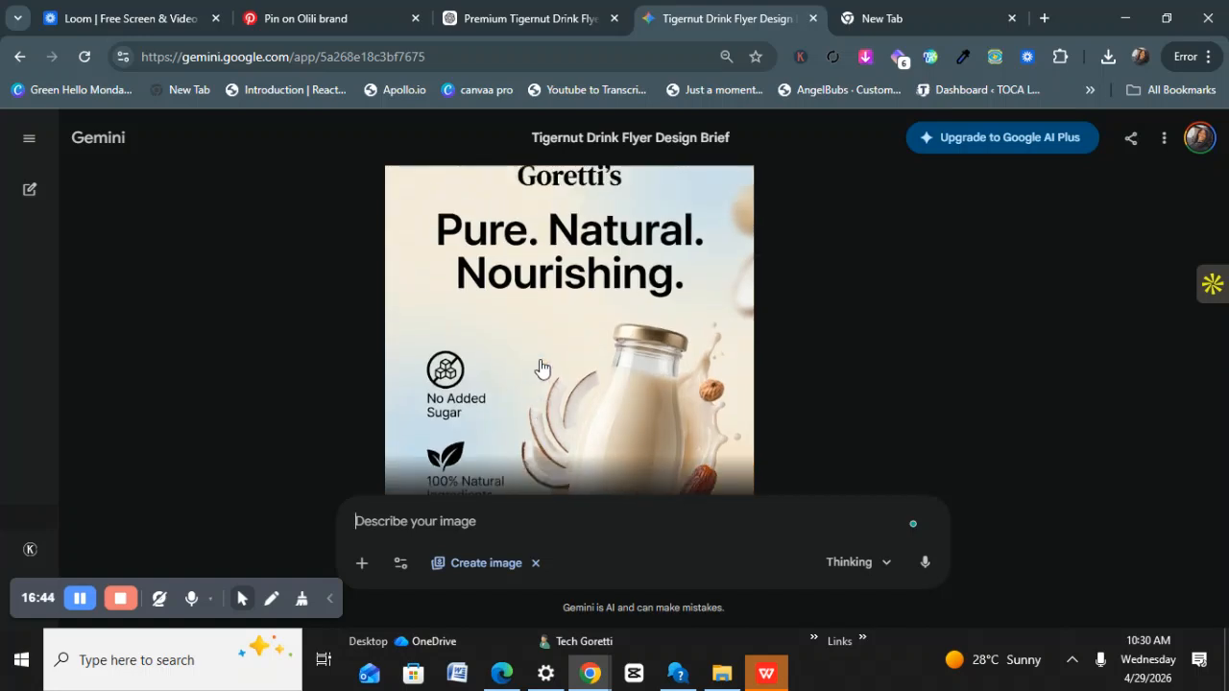
{"action": "scroll", "coordinate": [543, 368], "scroll_direction": "up", "scroll_amount": 2}
{"action": "scroll", "coordinate": [552, 363], "scroll_direction": "down", "scroll_amount": 4}
{"action": "scroll", "coordinate": [552, 363], "scroll_direction": "down", "scroll_amount": 5}
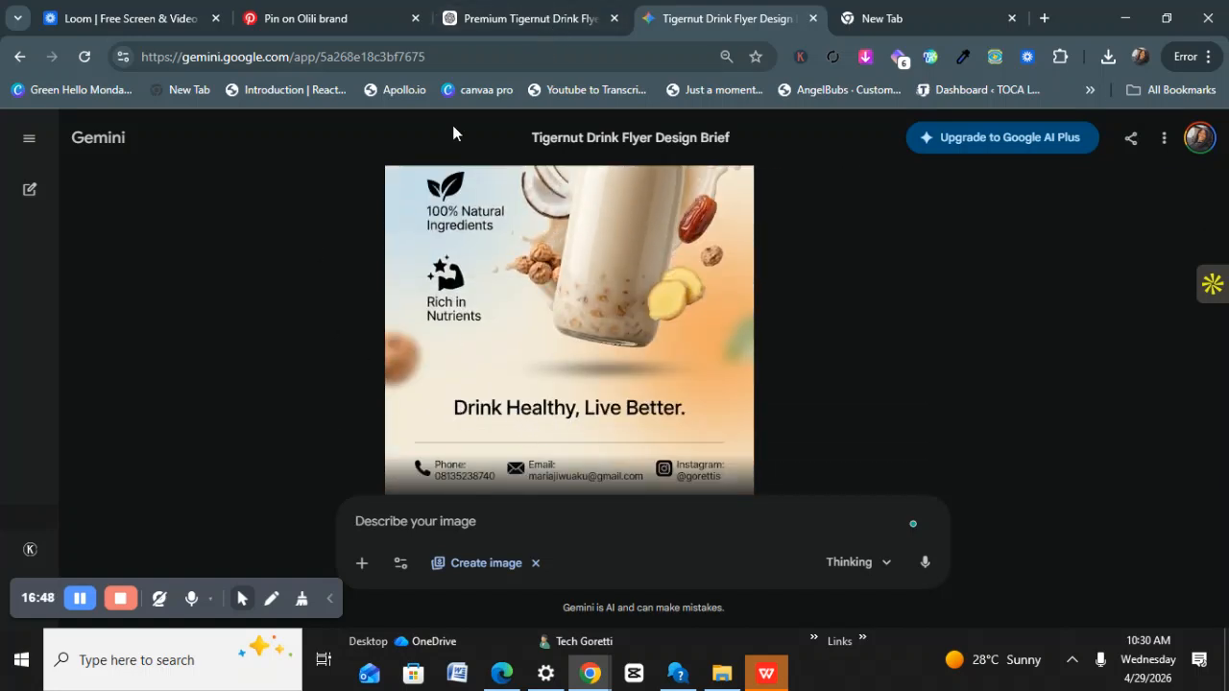
{"action": "left_click", "coordinate": [494, 14]}
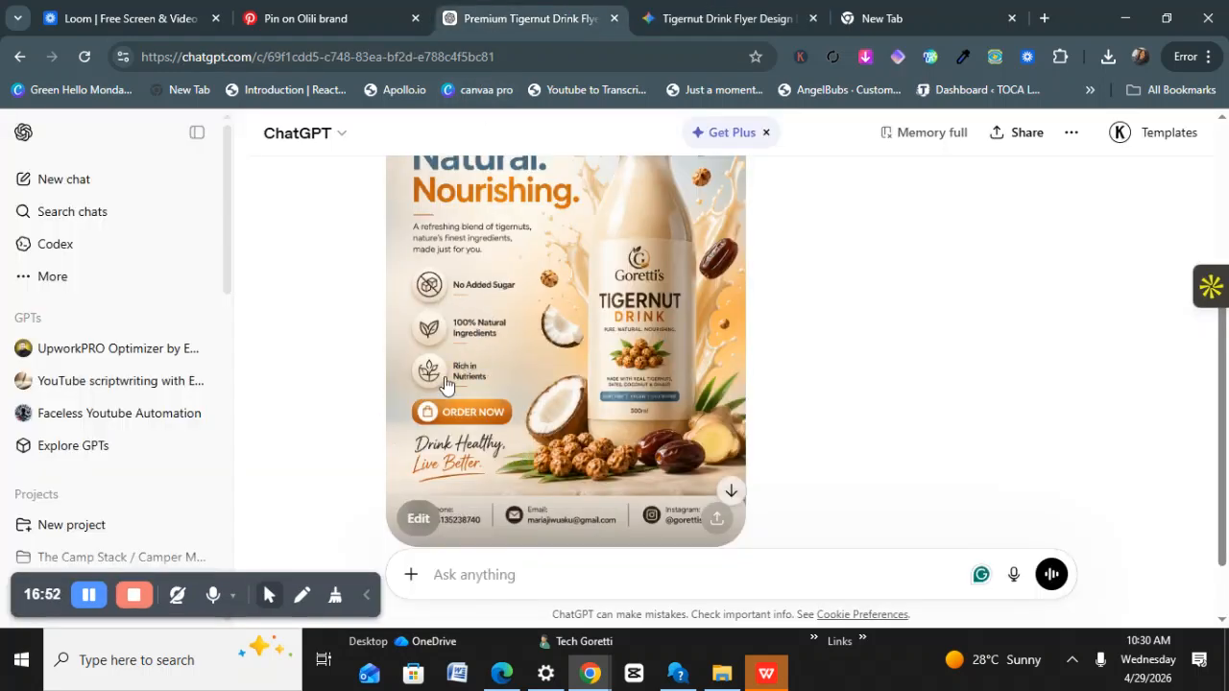
Download the Goretti's tigernut flyer from ChatGPT's image editor as a 2.0 MB PNG.
{"action": "scroll", "coordinate": [483, 385], "scroll_direction": "up", "scroll_amount": 1}
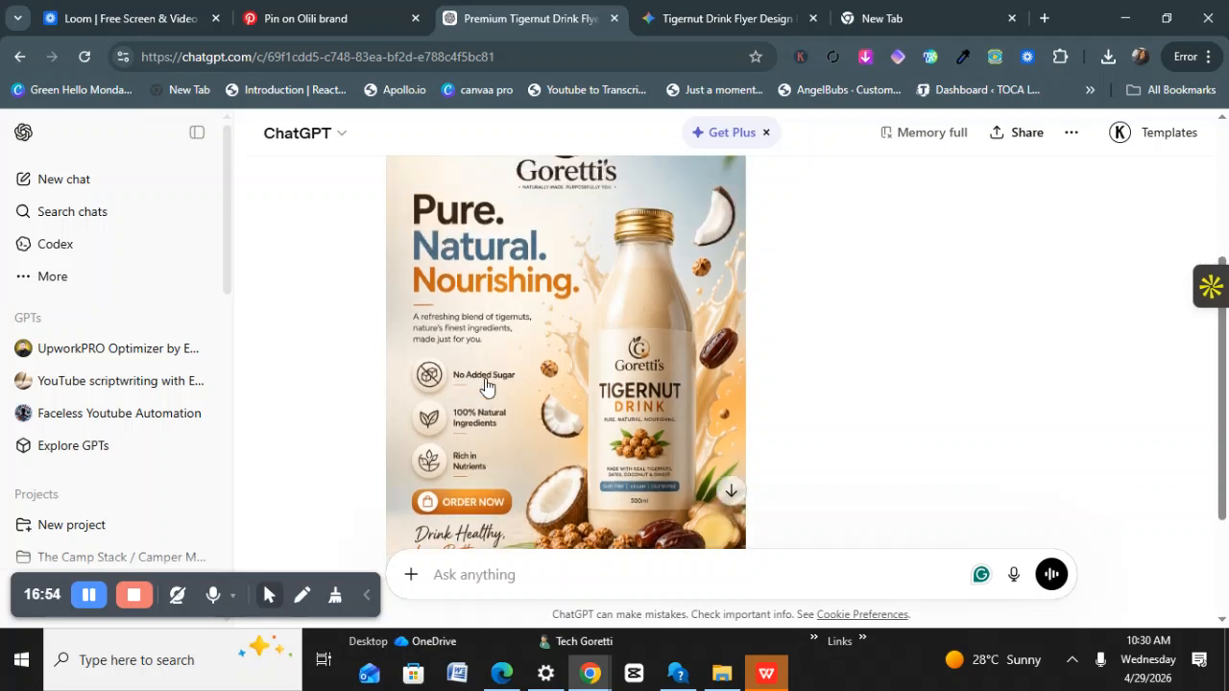
{"action": "scroll", "coordinate": [483, 385], "scroll_direction": "down", "scroll_amount": 1}
{"action": "left_click", "coordinate": [413, 521]}
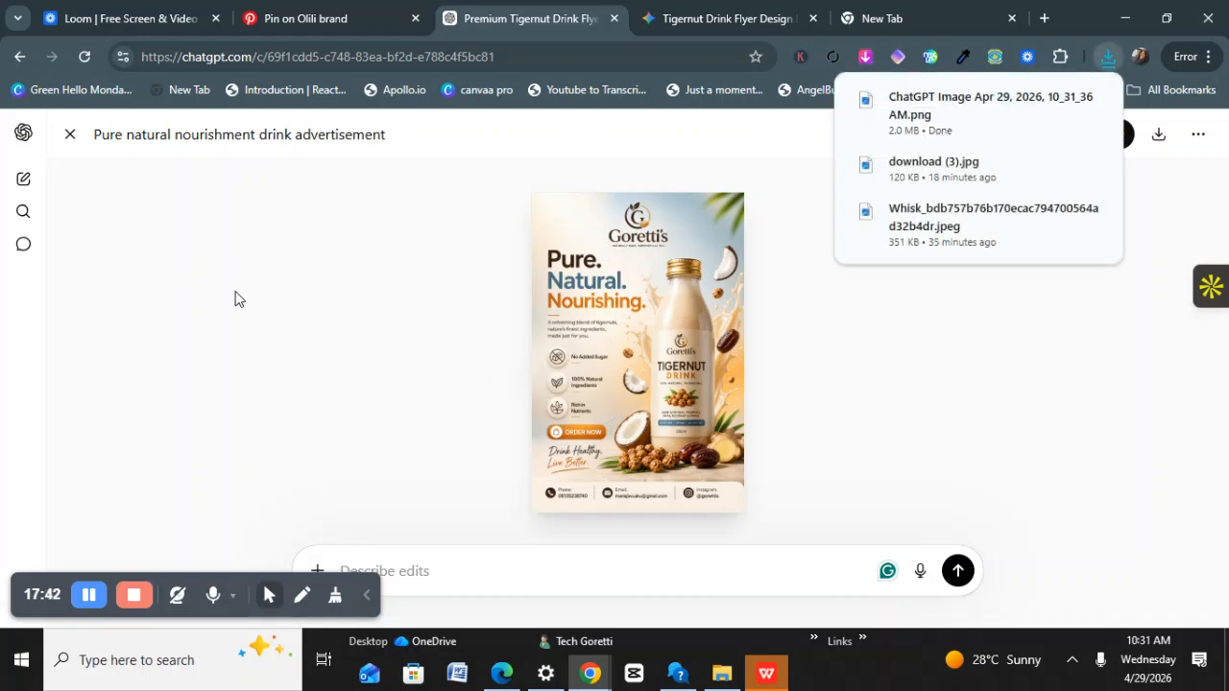
{"action": "left_click", "coordinate": [403, 355]}
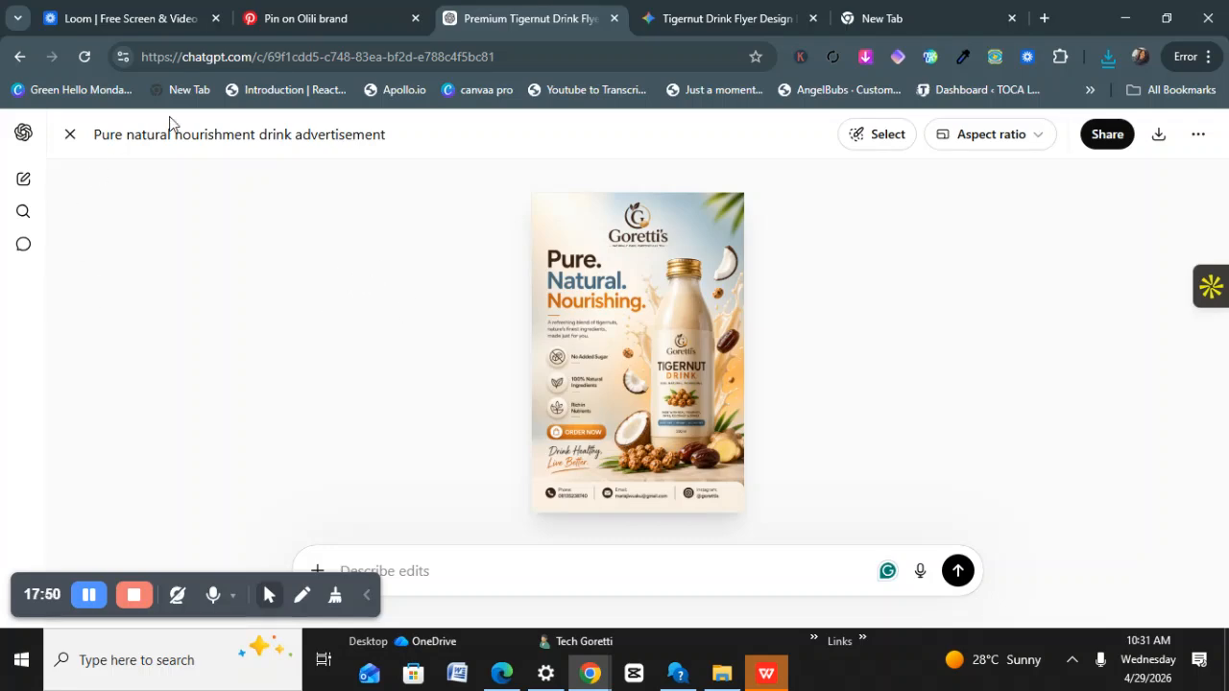
{"action": "left_click", "coordinate": [288, 19]}
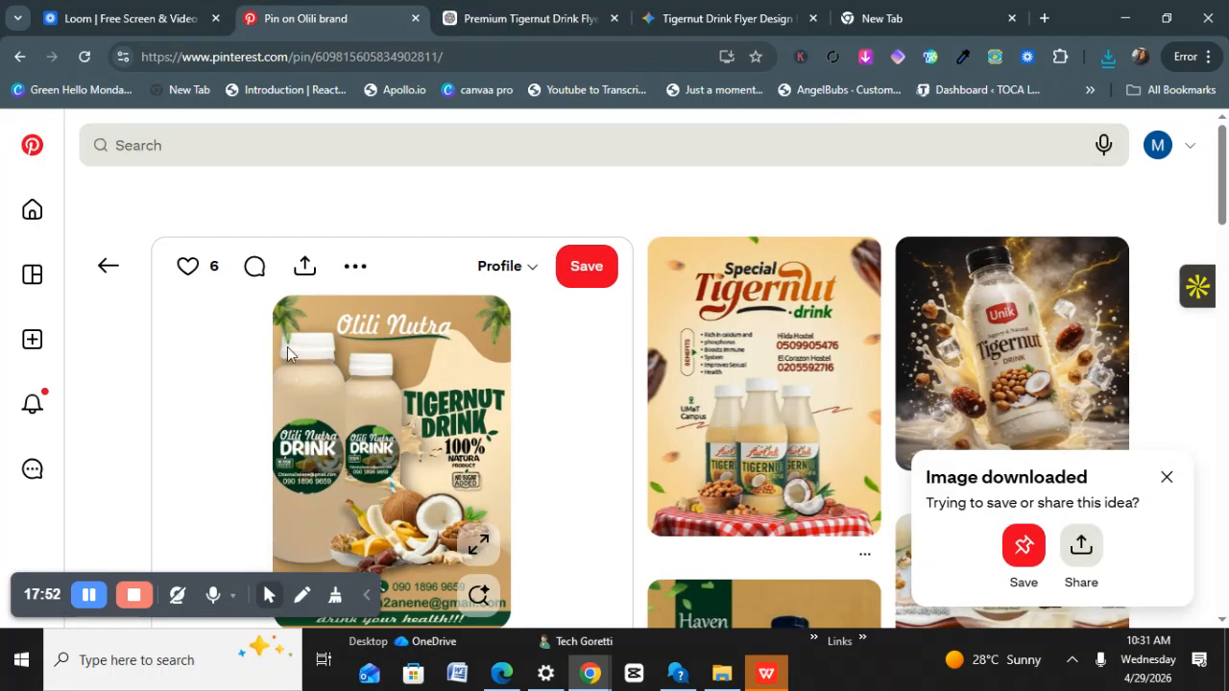
{"action": "scroll", "coordinate": [288, 401], "scroll_direction": "down", "scroll_amount": 1}
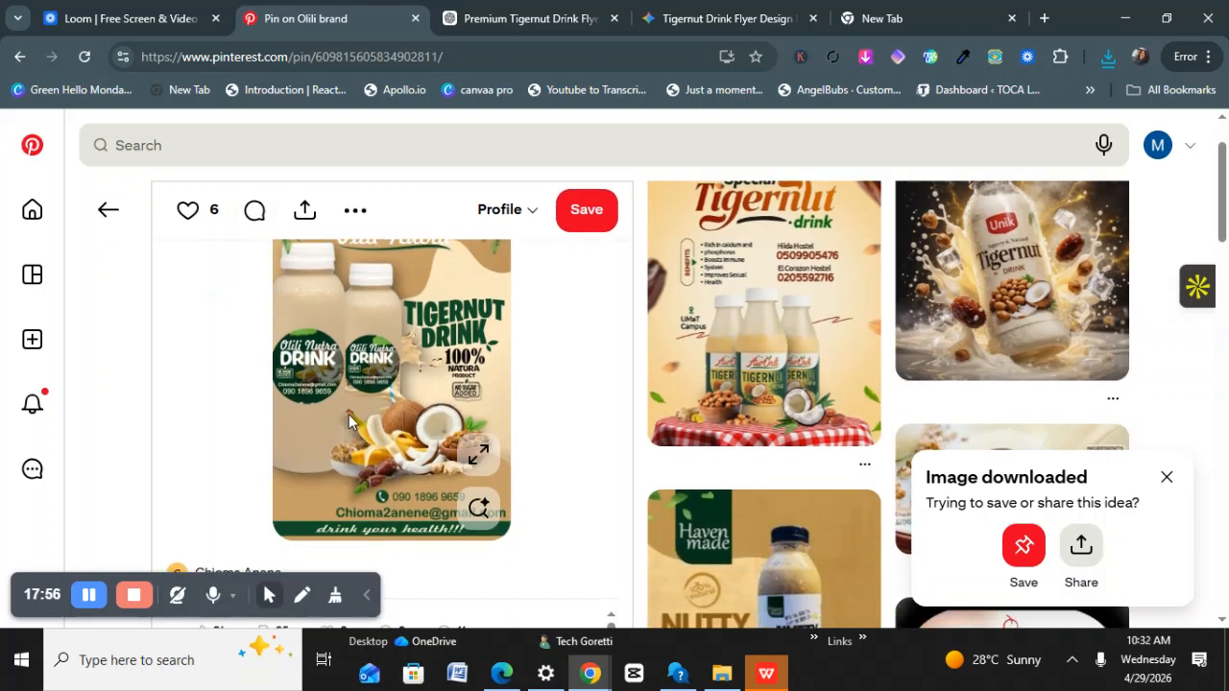
{"action": "scroll", "coordinate": [348, 414], "scroll_direction": "up", "scroll_amount": 1}
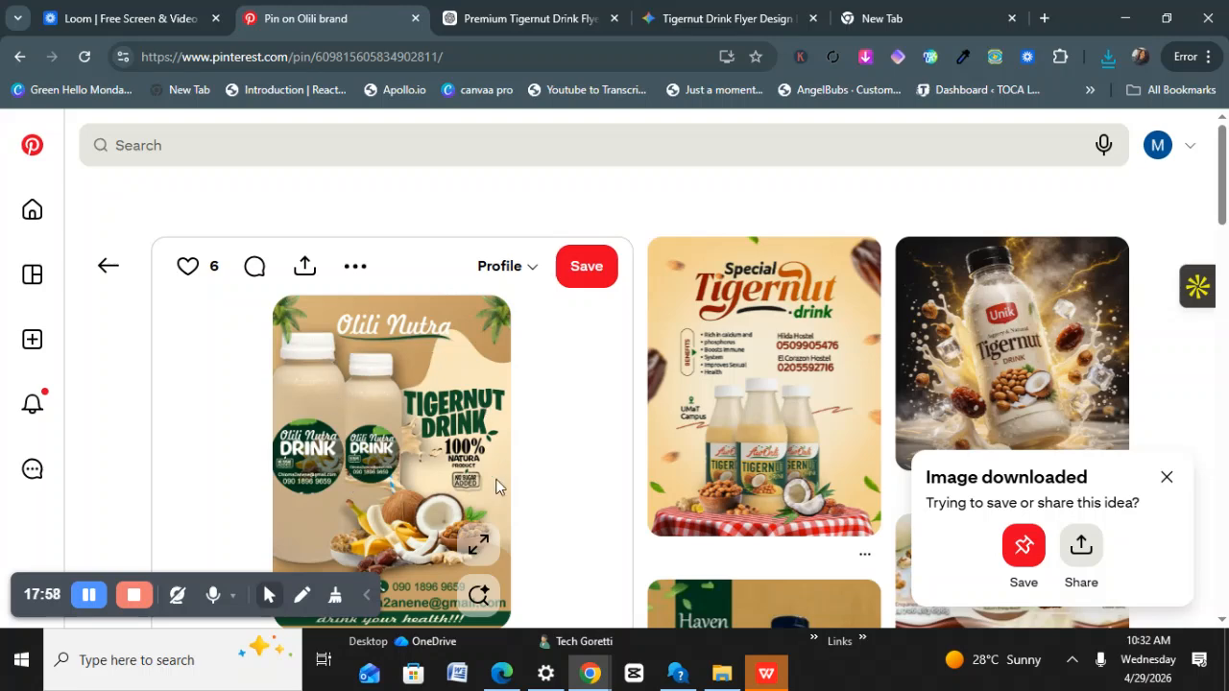
{"action": "left_click", "coordinate": [538, 19]}
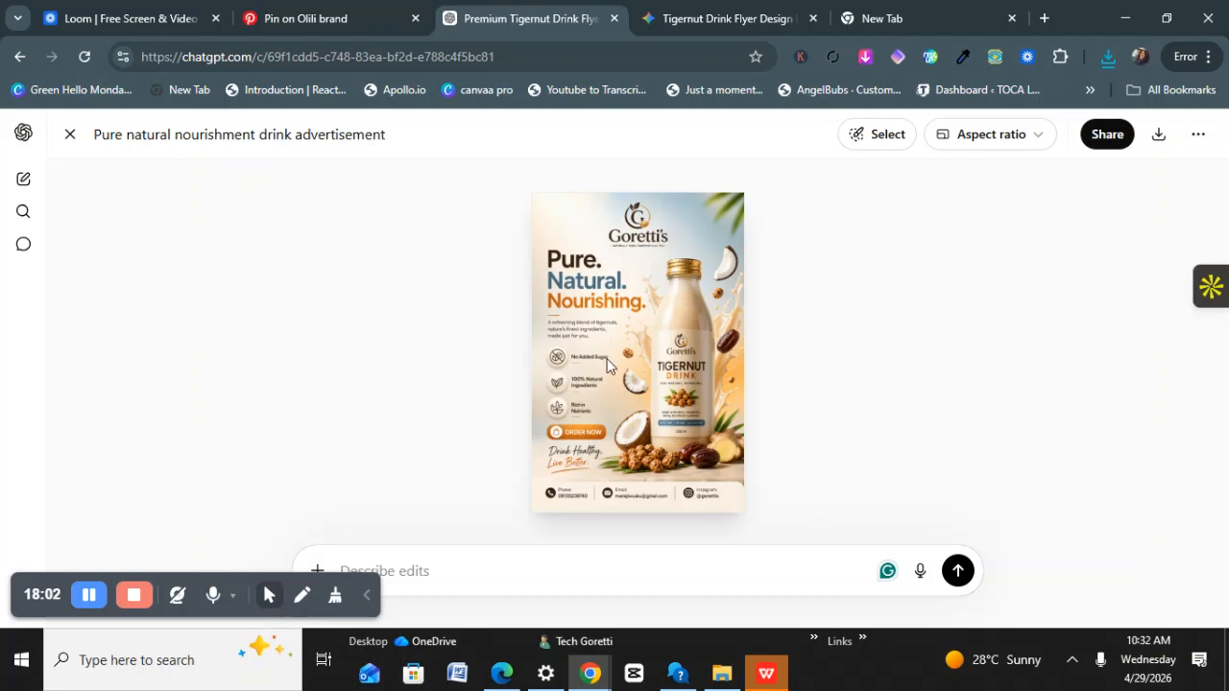
{"action": "left_click", "coordinate": [285, 20]}
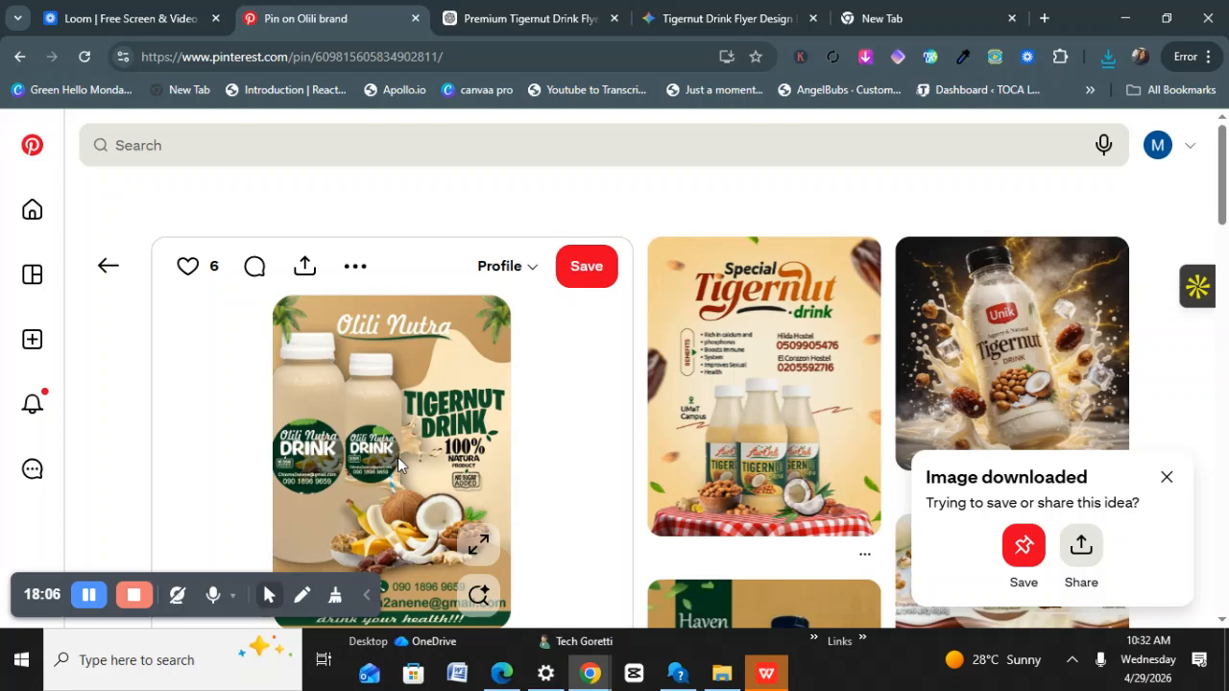
{"action": "left_click", "coordinate": [533, 19]}
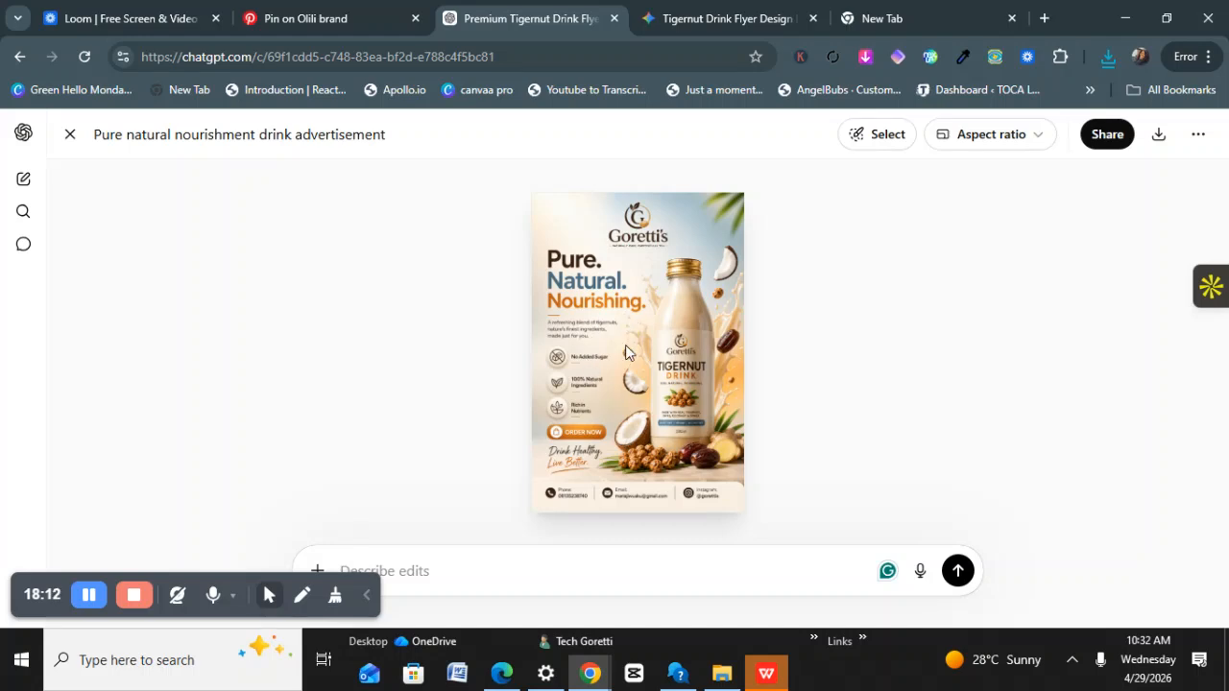
{"action": "left_click", "coordinate": [311, 20]}
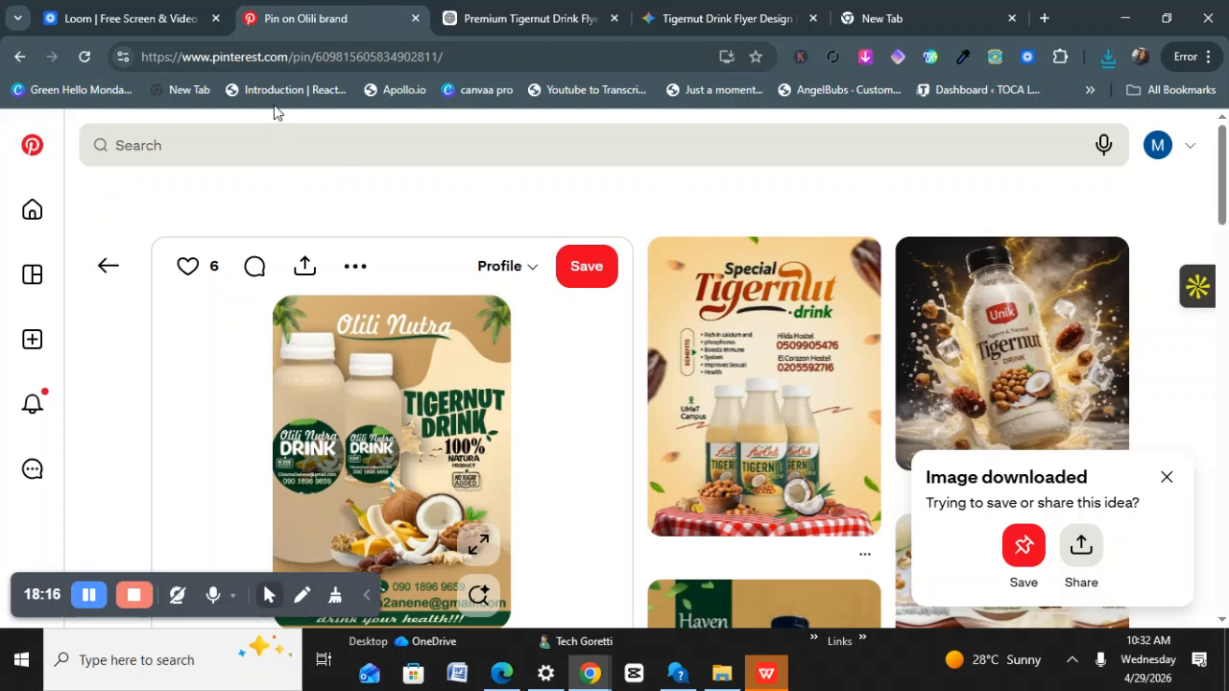
{"action": "scroll", "coordinate": [625, 471], "scroll_direction": "down", "scroll_amount": 3}
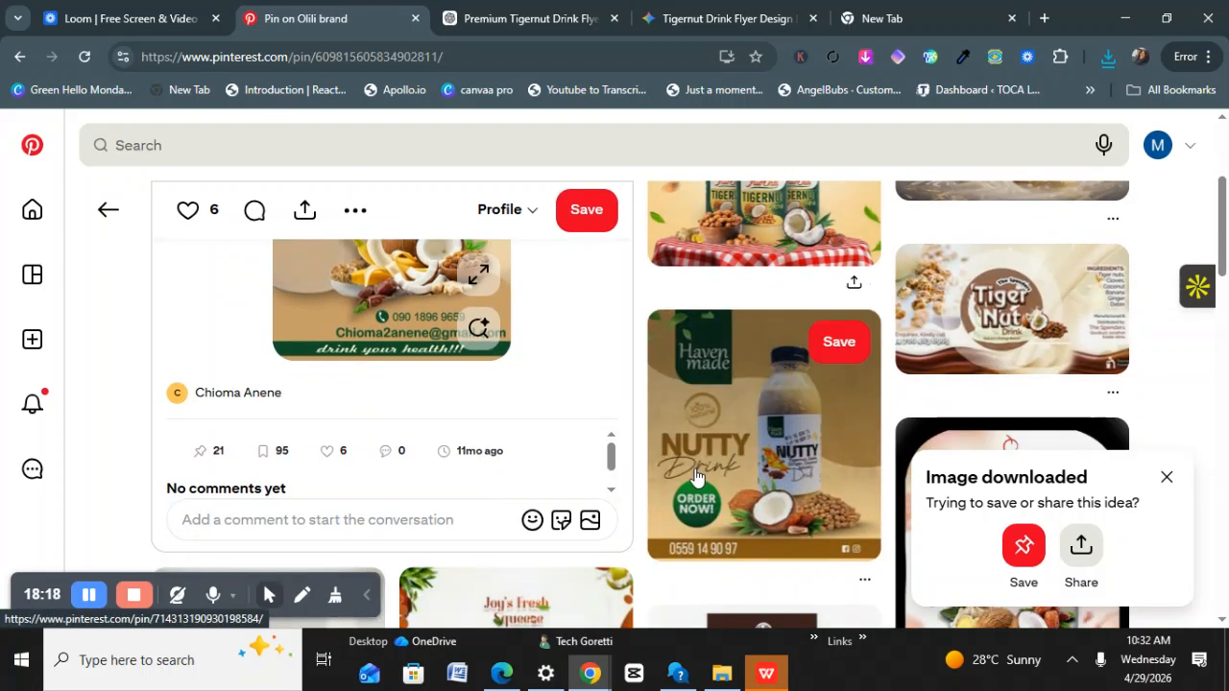
{"action": "scroll", "coordinate": [697, 478], "scroll_direction": "up", "scroll_amount": 3}
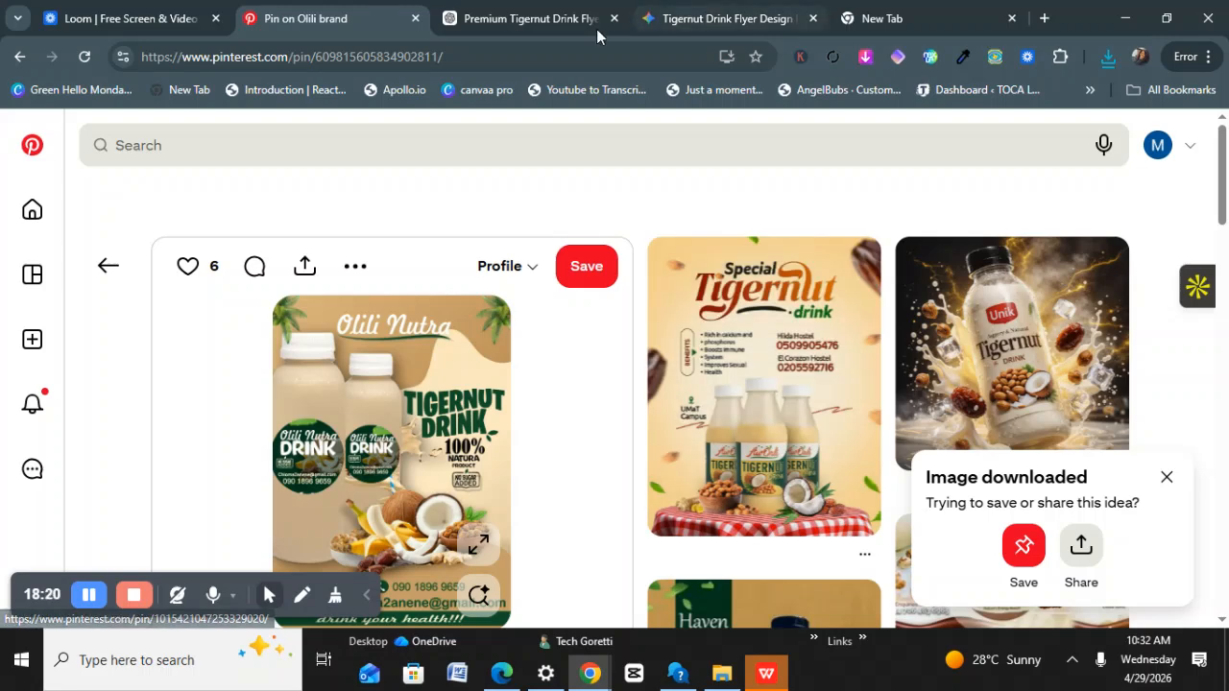
{"action": "left_click", "coordinate": [538, 19]}
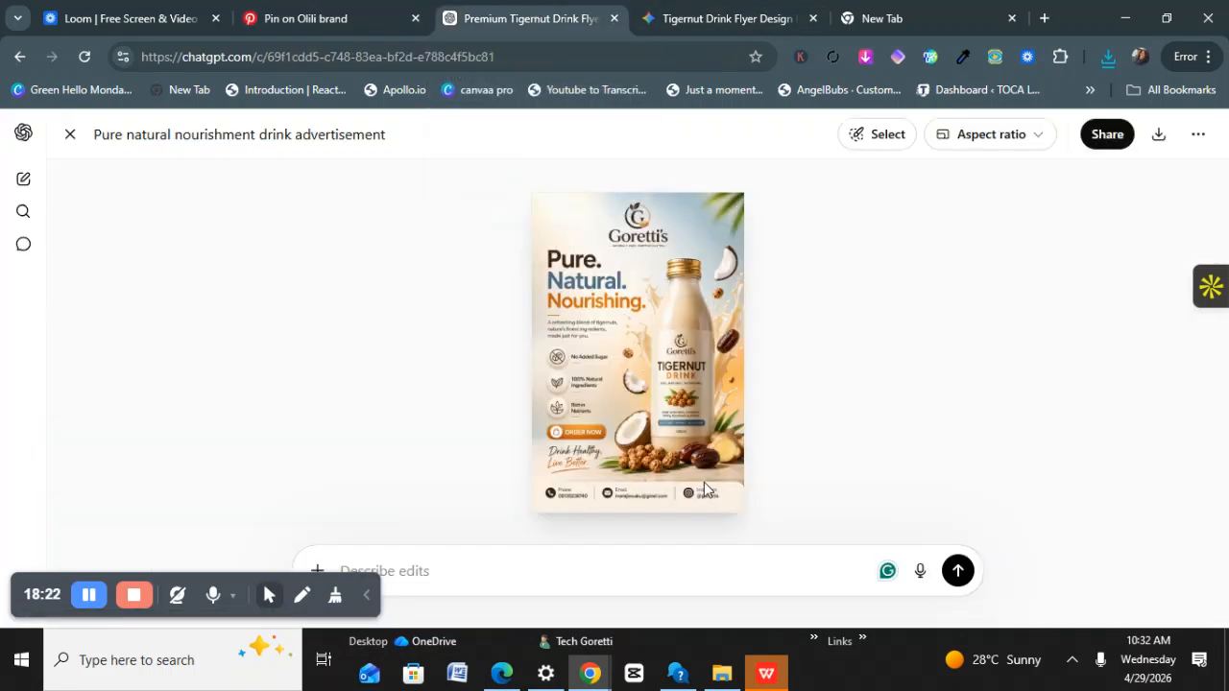
{"action": "left_click", "coordinate": [70, 135]}
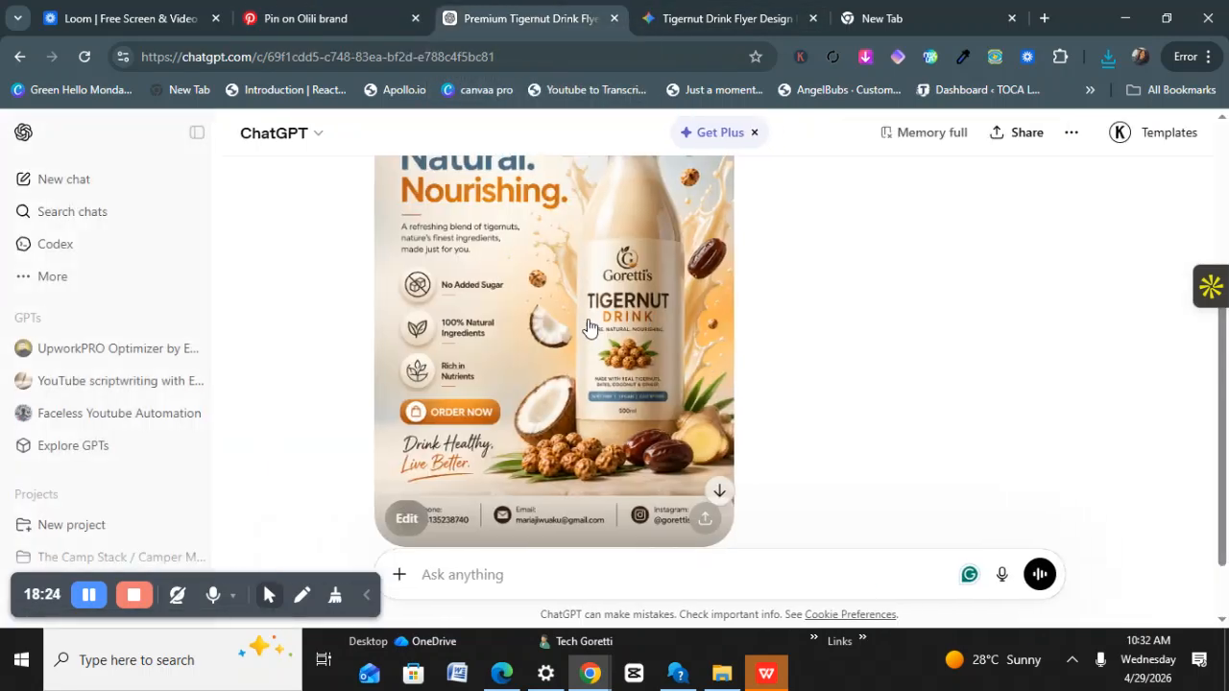
Reopen the 'Flyer Design Analysis' chat and read through its critique of the reference flyer.
{"action": "scroll", "coordinate": [589, 328], "scroll_direction": "up", "scroll_amount": 5}
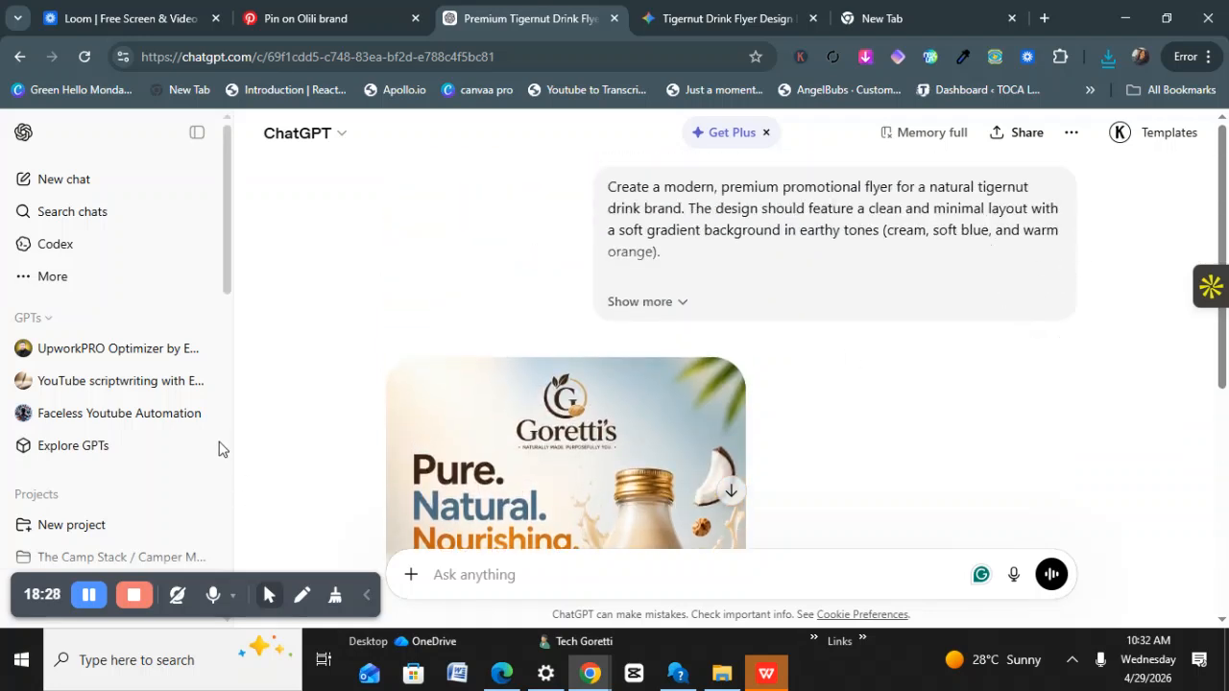
{"action": "scroll", "coordinate": [149, 491], "scroll_direction": "down", "scroll_amount": 2}
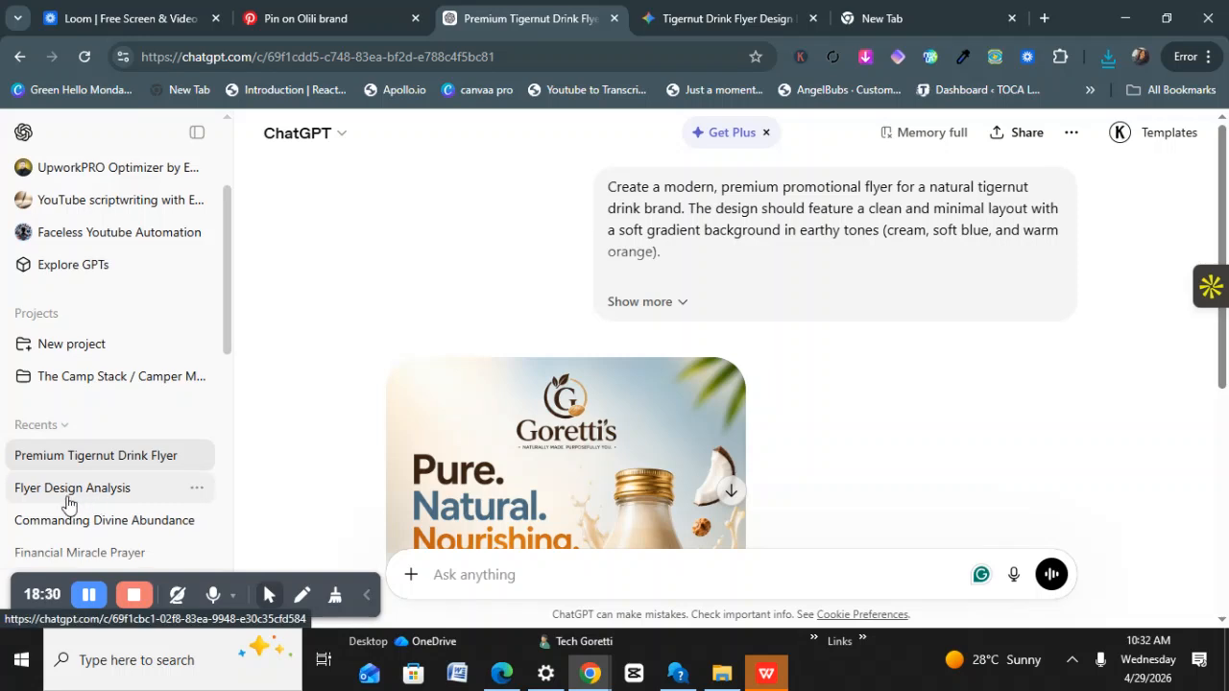
{"action": "scroll", "coordinate": [68, 506], "scroll_direction": "down", "scroll_amount": 1}
{"action": "left_click", "coordinate": [86, 403]}
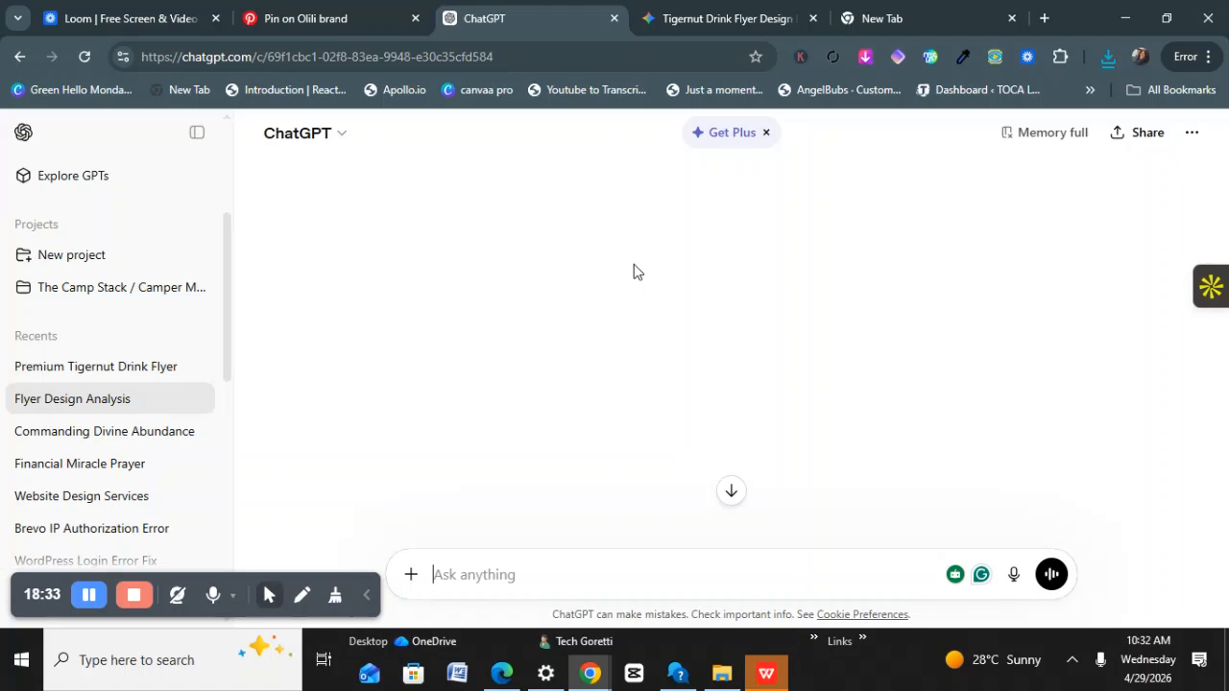
{"action": "scroll", "coordinate": [735, 316], "scroll_direction": "up", "scroll_amount": 10}
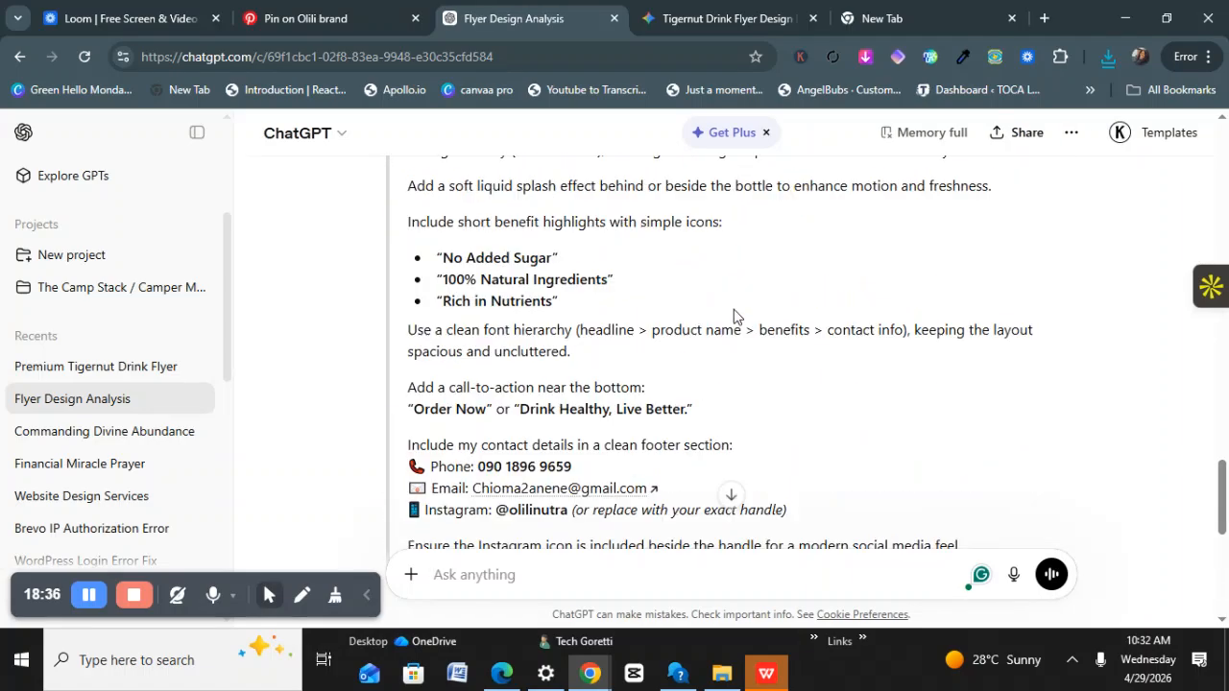
{"action": "scroll", "coordinate": [737, 316], "scroll_direction": "up", "scroll_amount": 14}
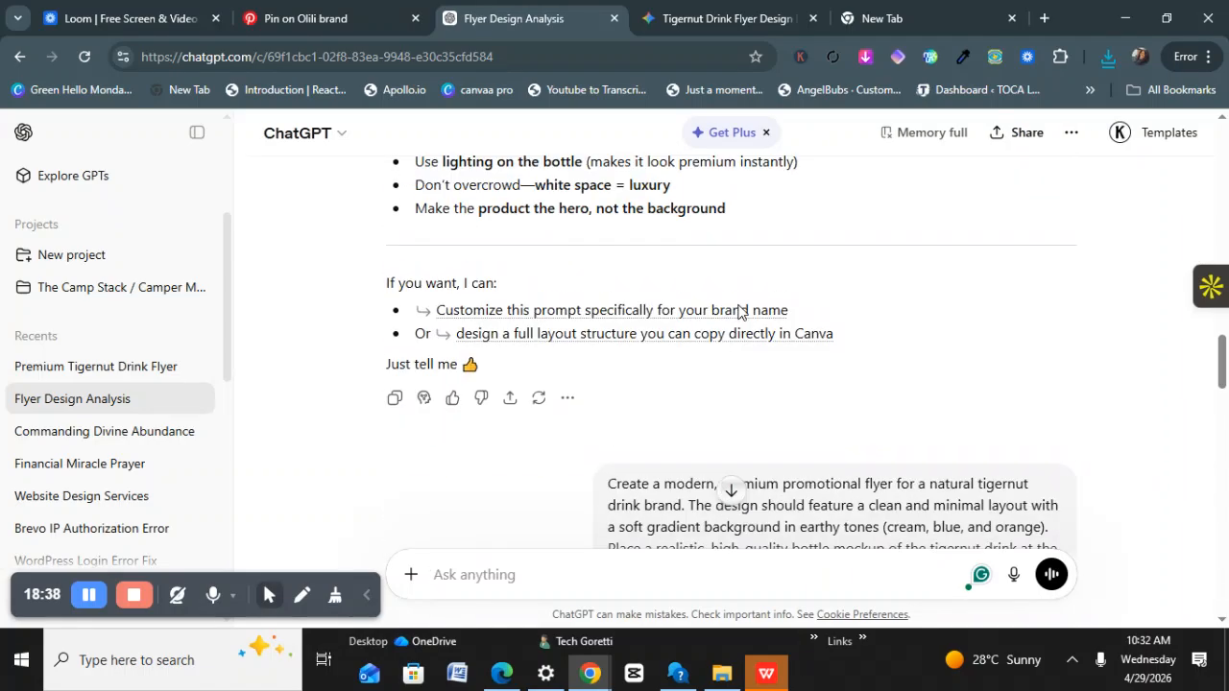
{"action": "scroll", "coordinate": [739, 305], "scroll_direction": "up", "scroll_amount": 15}
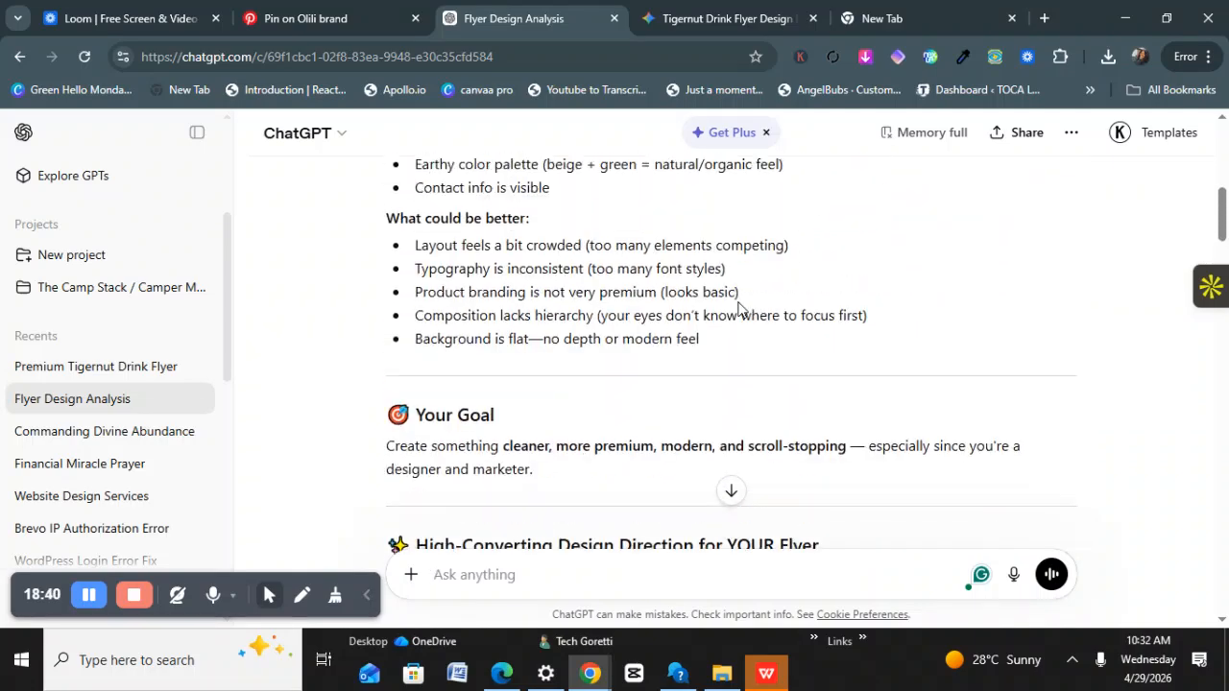
{"action": "scroll", "coordinate": [740, 305], "scroll_direction": "up", "scroll_amount": 3}
{"action": "scroll", "coordinate": [739, 310], "scroll_direction": "down", "scroll_amount": 3}
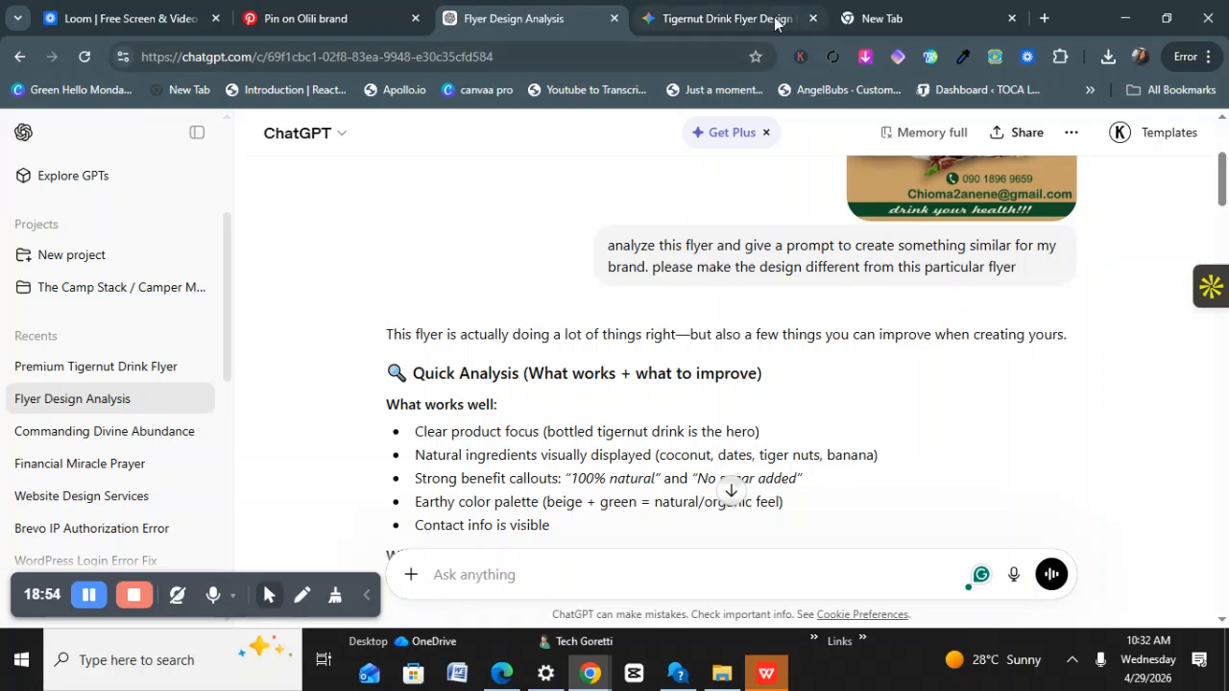
Bring up Gemini's Tigernut Drink Flyer Design Brief chat showing the 'Drink Healthy, Live Better.' flyer.
{"action": "mouse_move", "coordinate": [781, 24]}
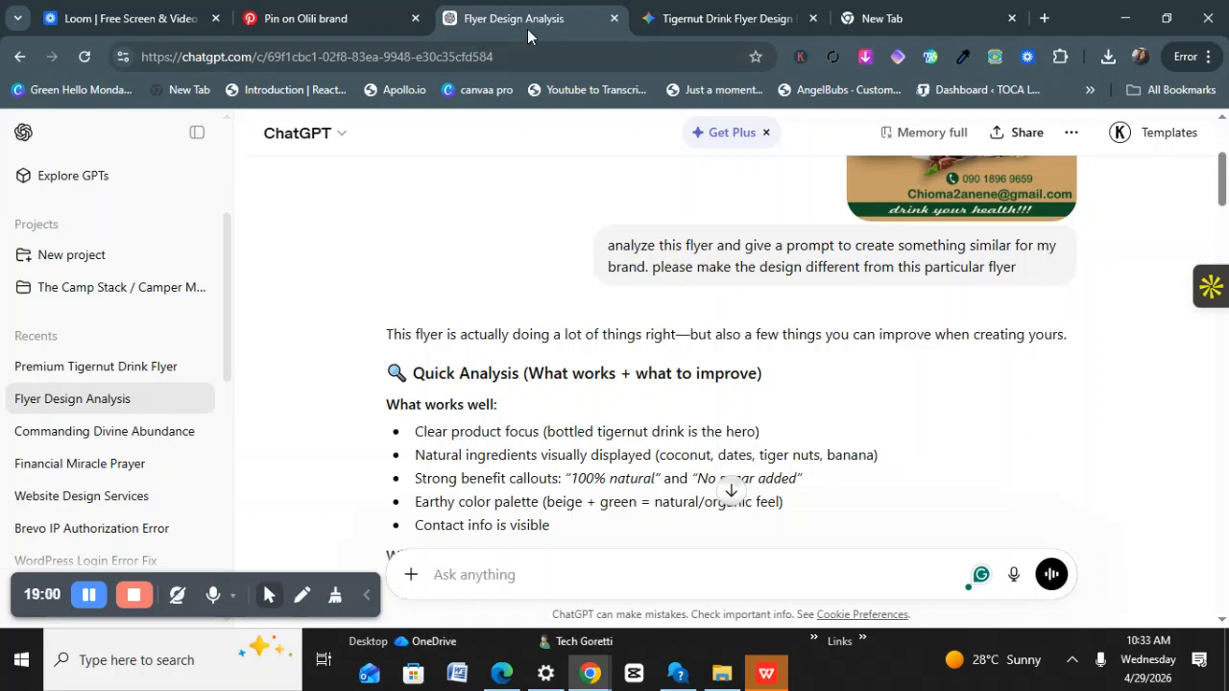
{"action": "mouse_move", "coordinate": [519, 40]}
{"action": "mouse_move", "coordinate": [529, 7]}
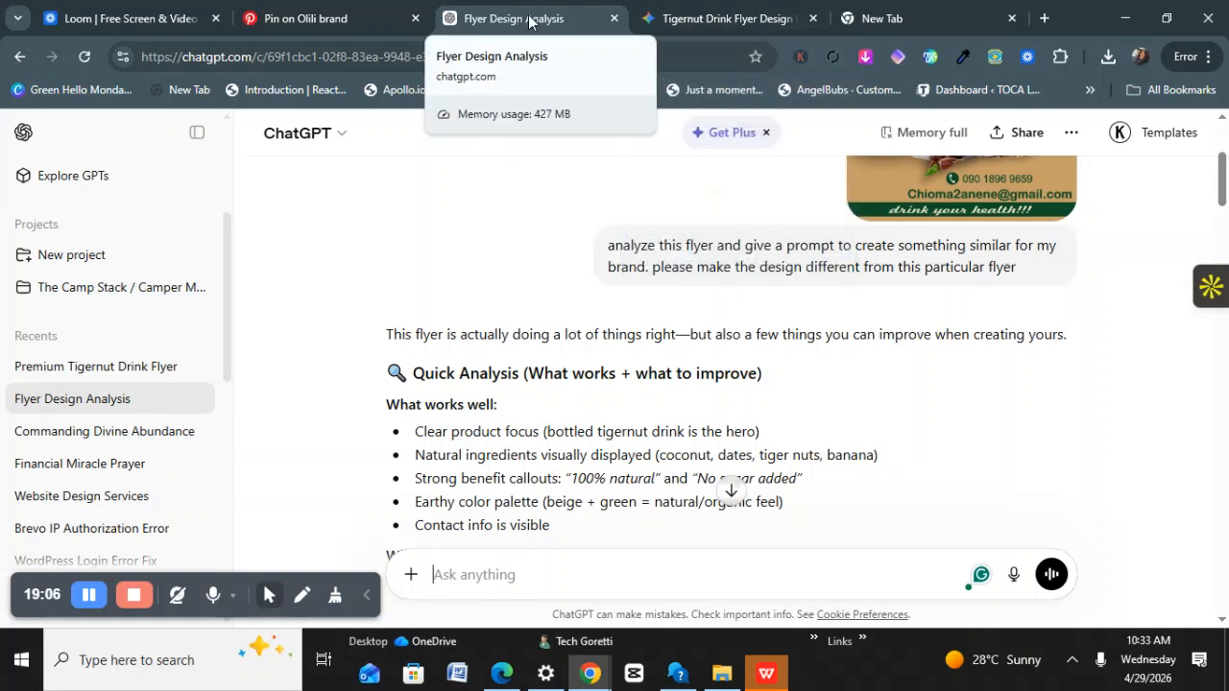
{"action": "mouse_move", "coordinate": [696, 31]}
{"action": "left_click", "coordinate": [696, 29]}
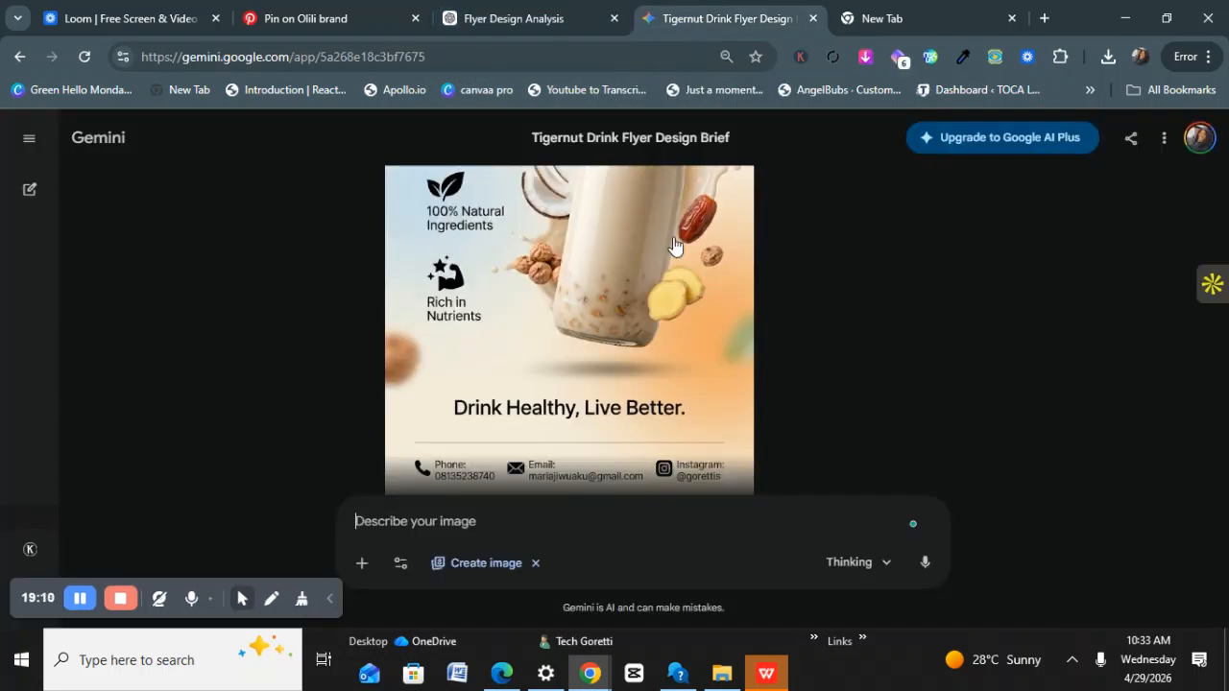
{"action": "scroll", "coordinate": [603, 391], "scroll_direction": "down", "scroll_amount": 1}
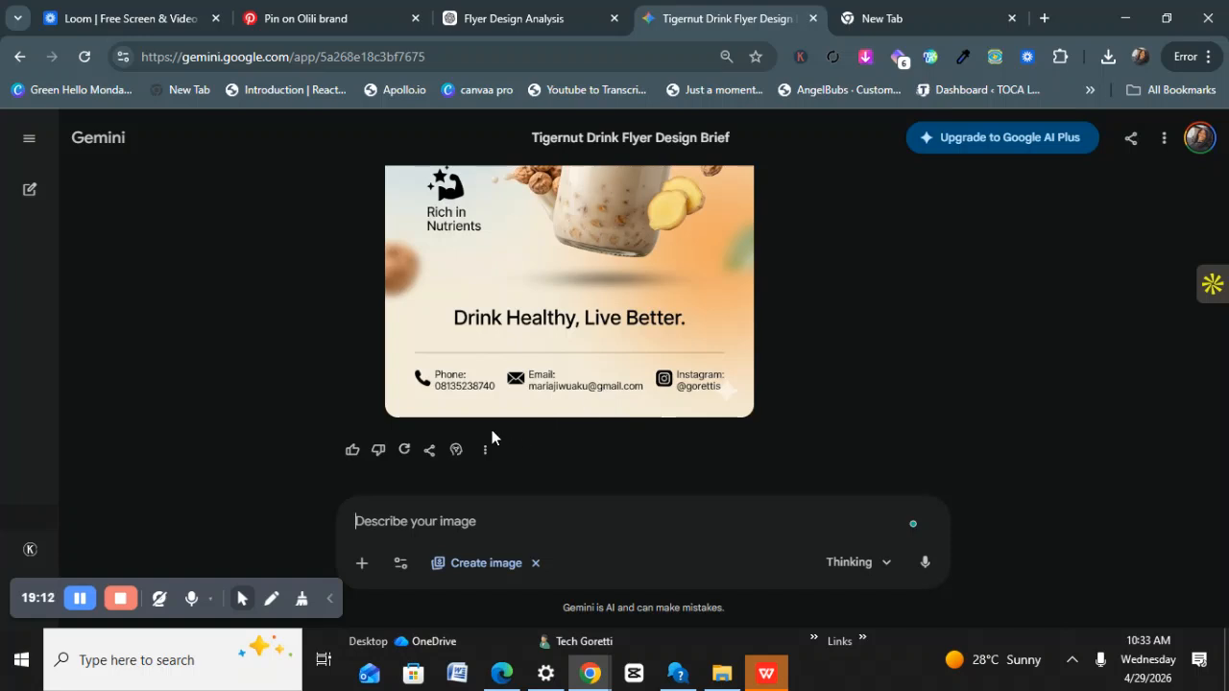
{"action": "scroll", "coordinate": [490, 261], "scroll_direction": "up", "scroll_amount": 5}
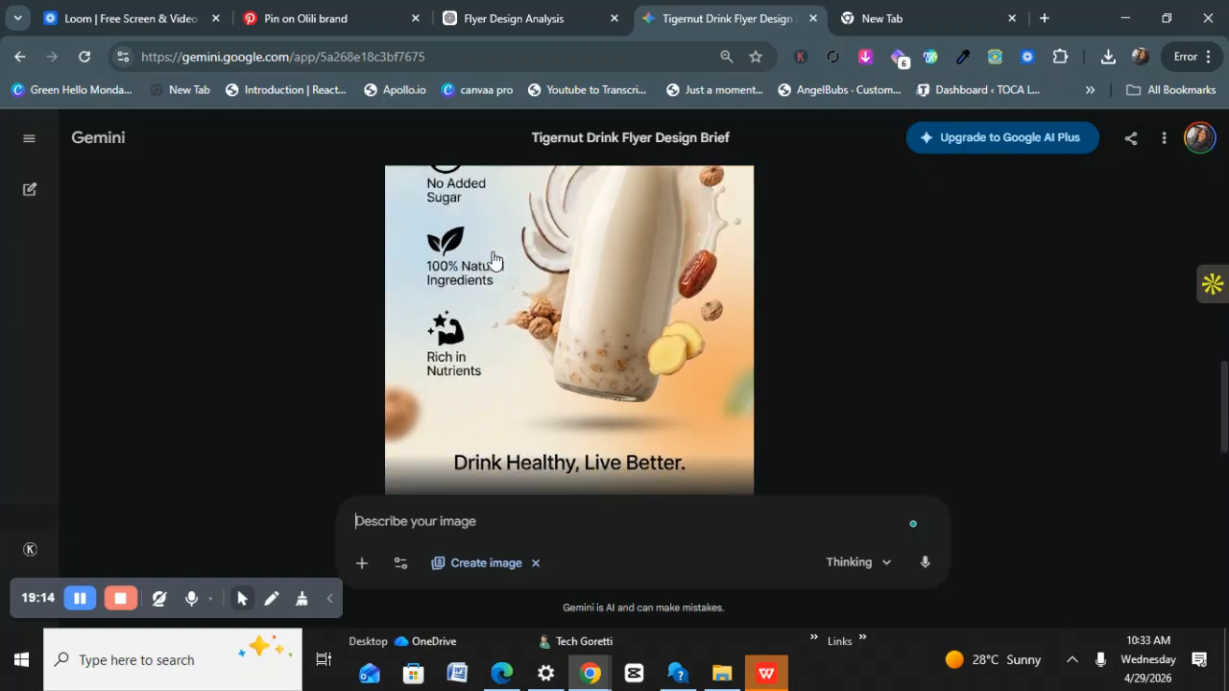
{"action": "scroll", "coordinate": [485, 261], "scroll_direction": "up", "scroll_amount": 4}
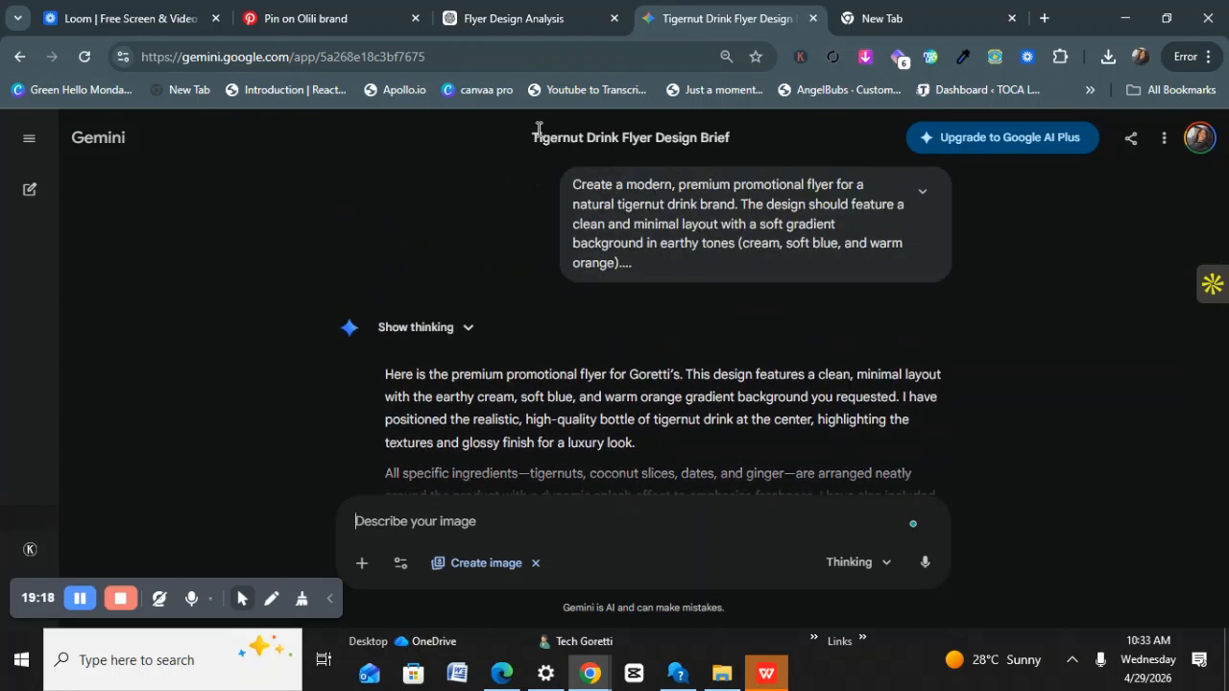
Load the ryzly.app 'Create Viral AI Videos For Ads' challenge page in the empty new tab.
{"action": "left_click", "coordinate": [864, 26]}
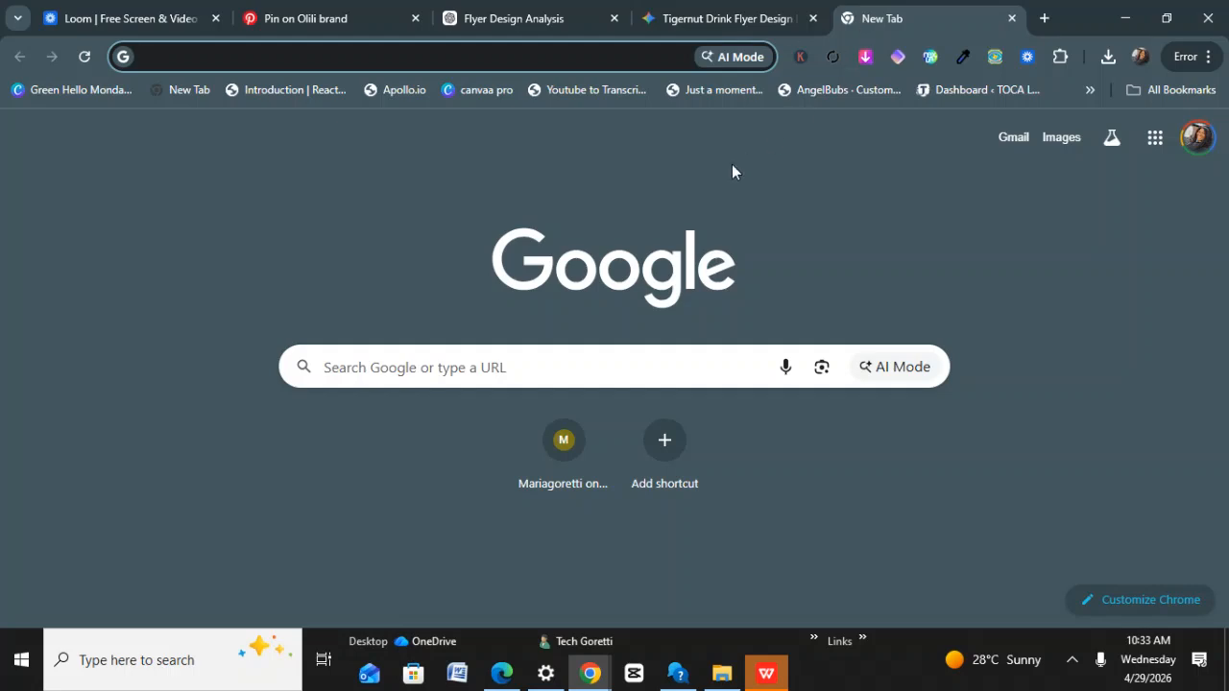
{"action": "type", "text": "ry"}
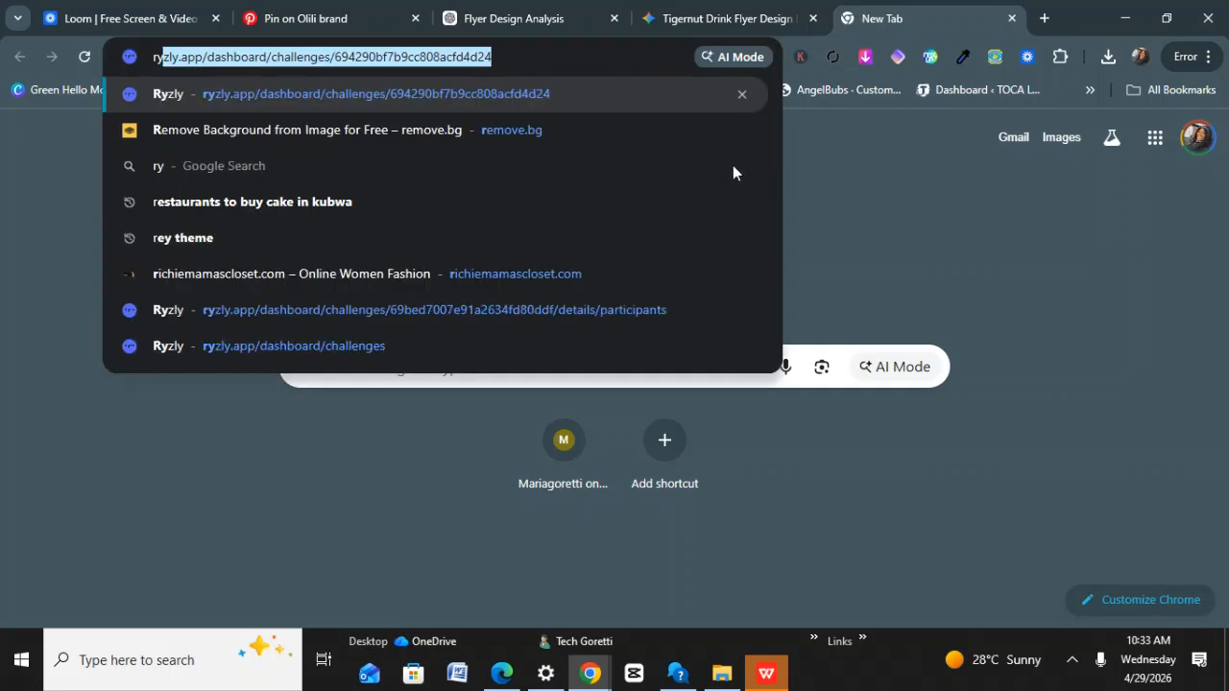
{"action": "key", "text": "Return"}
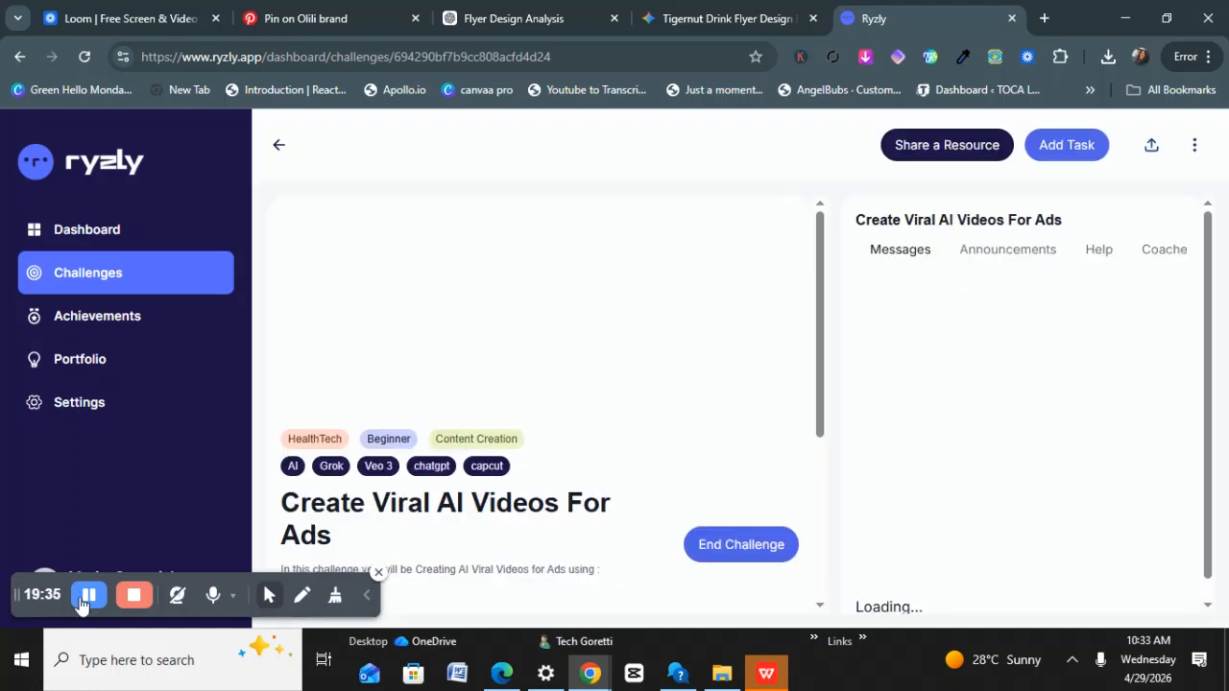
Resume the 'Ai flyer mastery: design stunning flyers in minutes' challenge from the Challenges list.
{"action": "scroll", "coordinate": [398, 439], "scroll_direction": "down", "scroll_amount": 1}
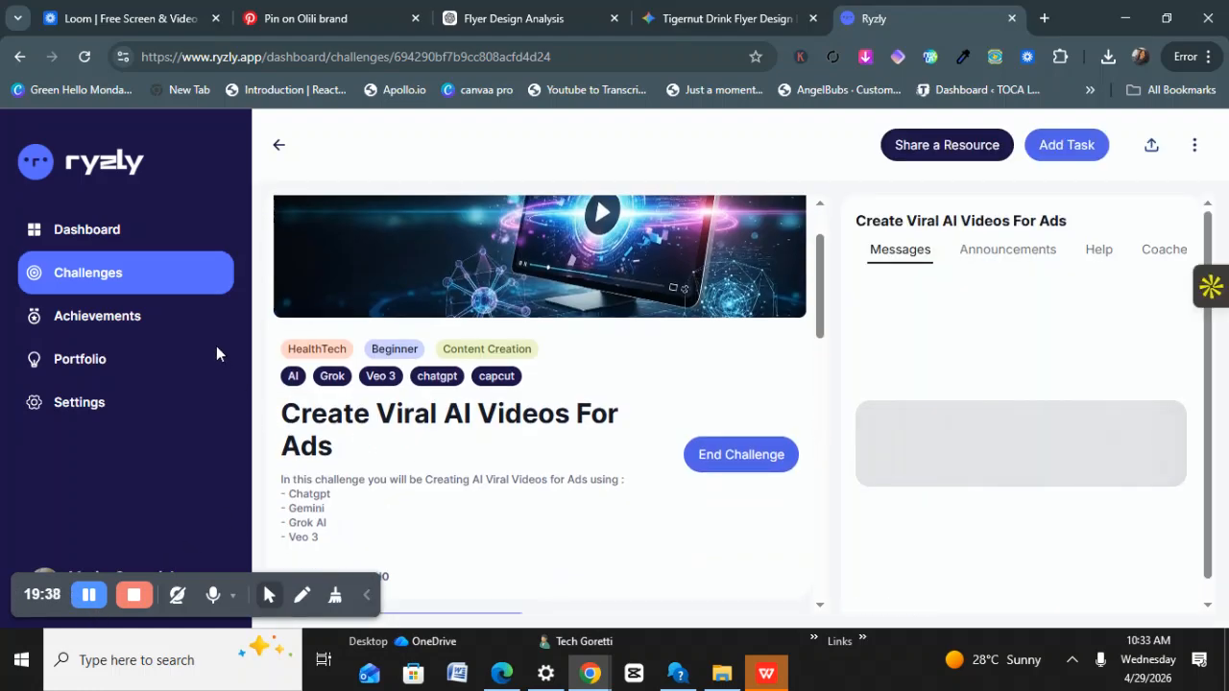
{"action": "left_click", "coordinate": [188, 278]}
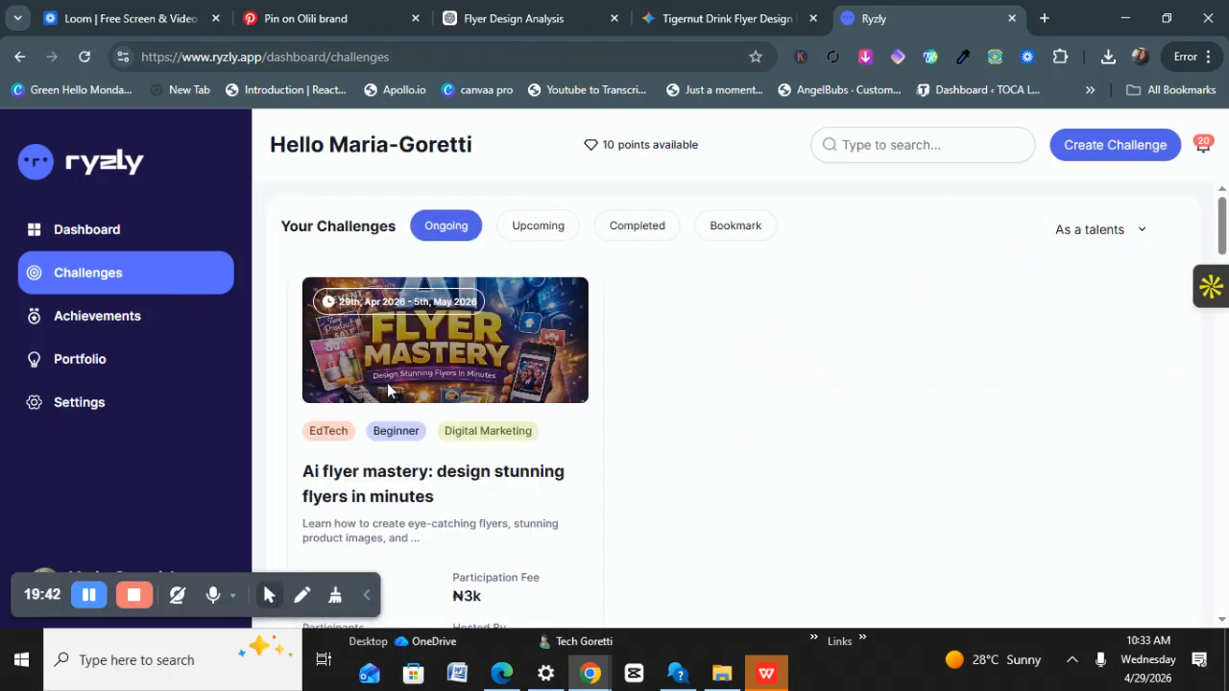
{"action": "scroll", "coordinate": [374, 354], "scroll_direction": "down", "scroll_amount": 1}
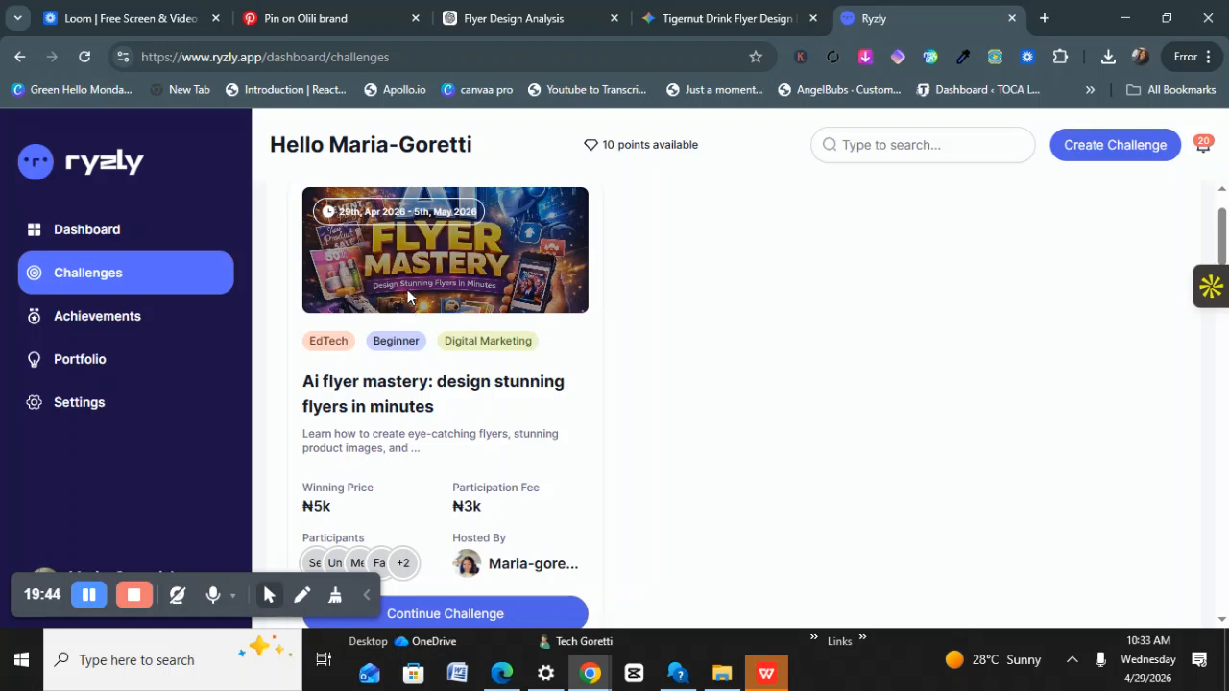
{"action": "scroll", "coordinate": [376, 359], "scroll_direction": "down", "scroll_amount": 3}
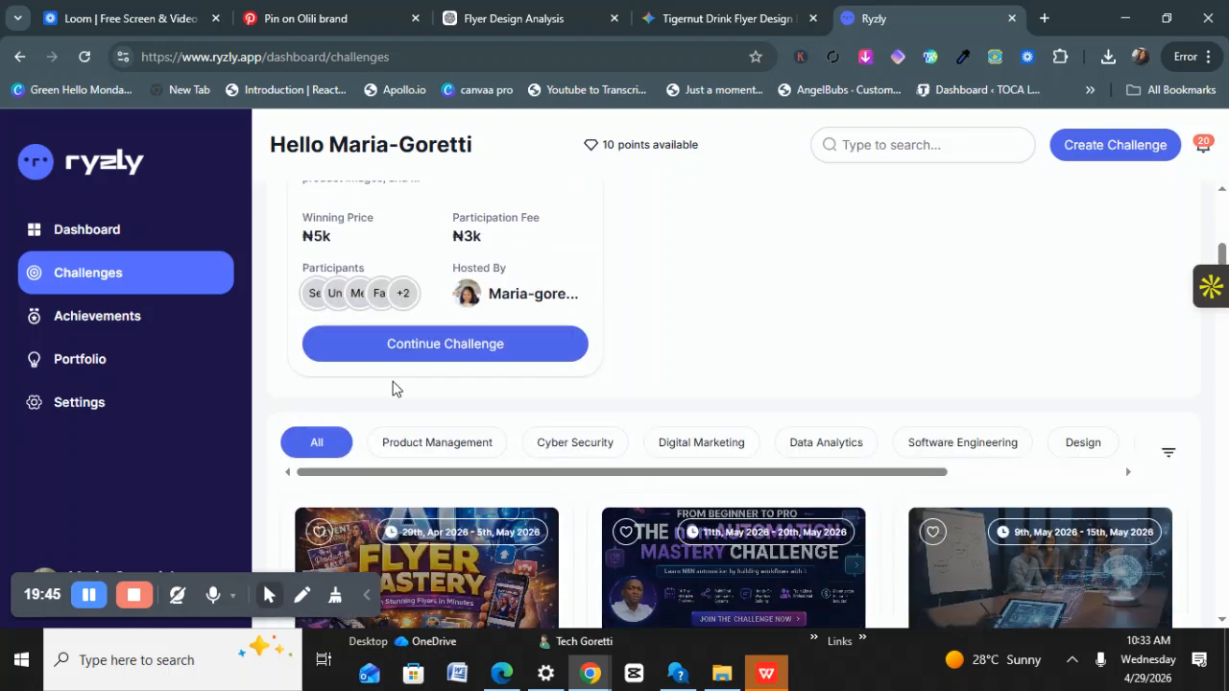
{"action": "left_click", "coordinate": [427, 345]}
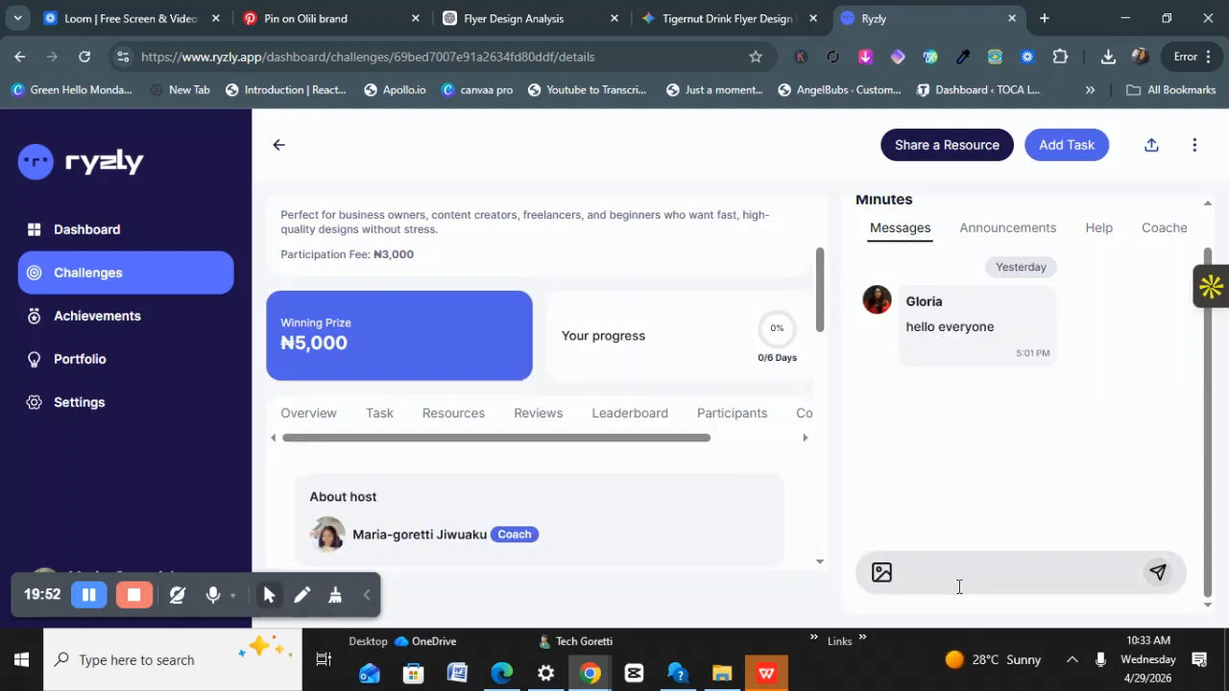
Show the challenge's Resources tab with the coach's 'How to start a challenge in Ryzly' video.
{"action": "left_click", "coordinate": [997, 567]}
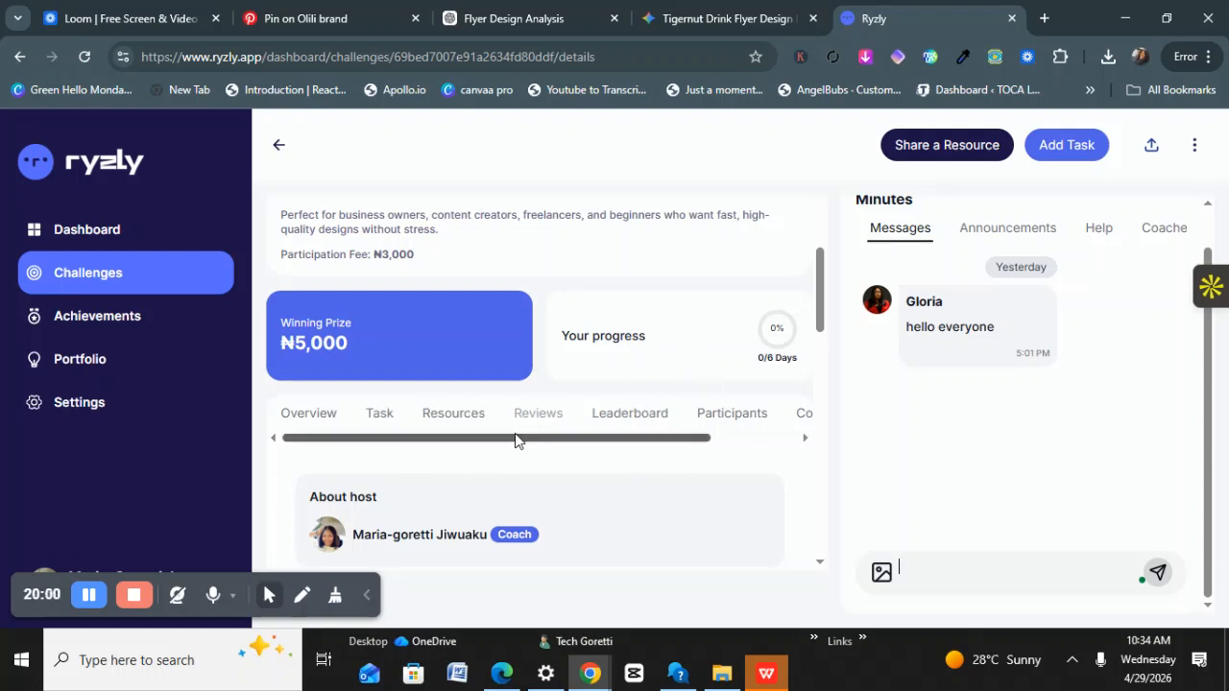
{"action": "left_click", "coordinate": [441, 426]}
{"action": "scroll", "coordinate": [457, 446], "scroll_direction": "down", "scroll_amount": 2}
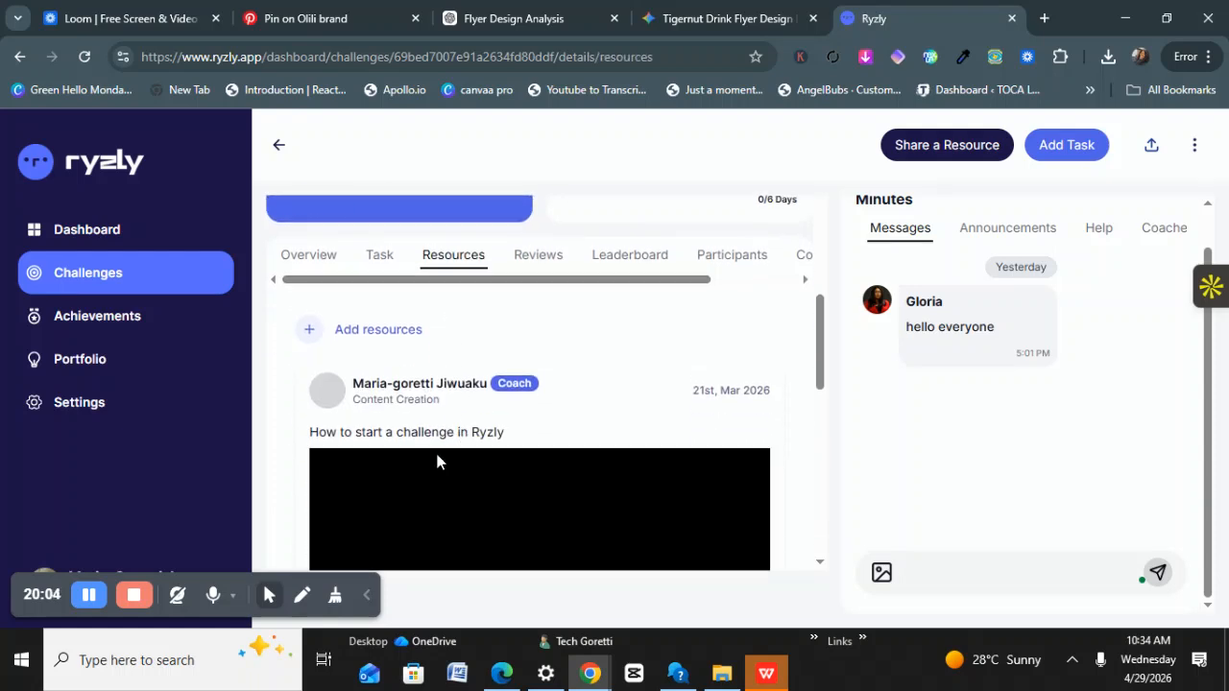
{"action": "scroll", "coordinate": [439, 461], "scroll_direction": "down", "scroll_amount": 2}
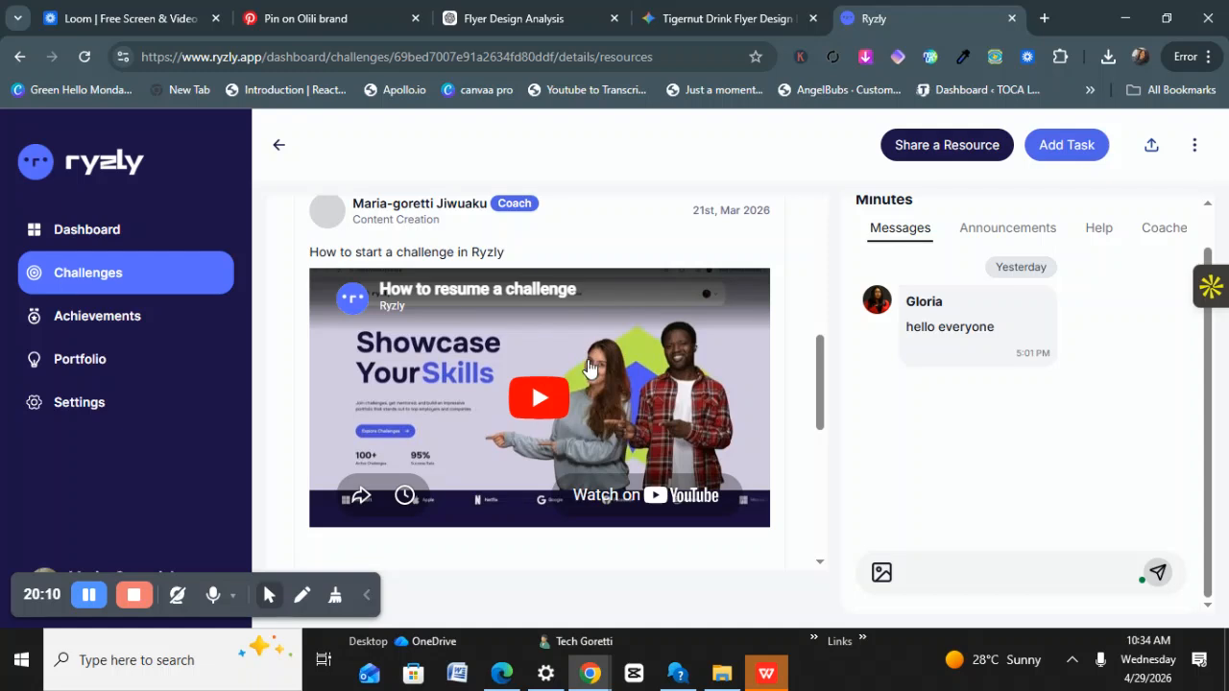
{"action": "scroll", "coordinate": [583, 427], "scroll_direction": "up", "scroll_amount": 2}
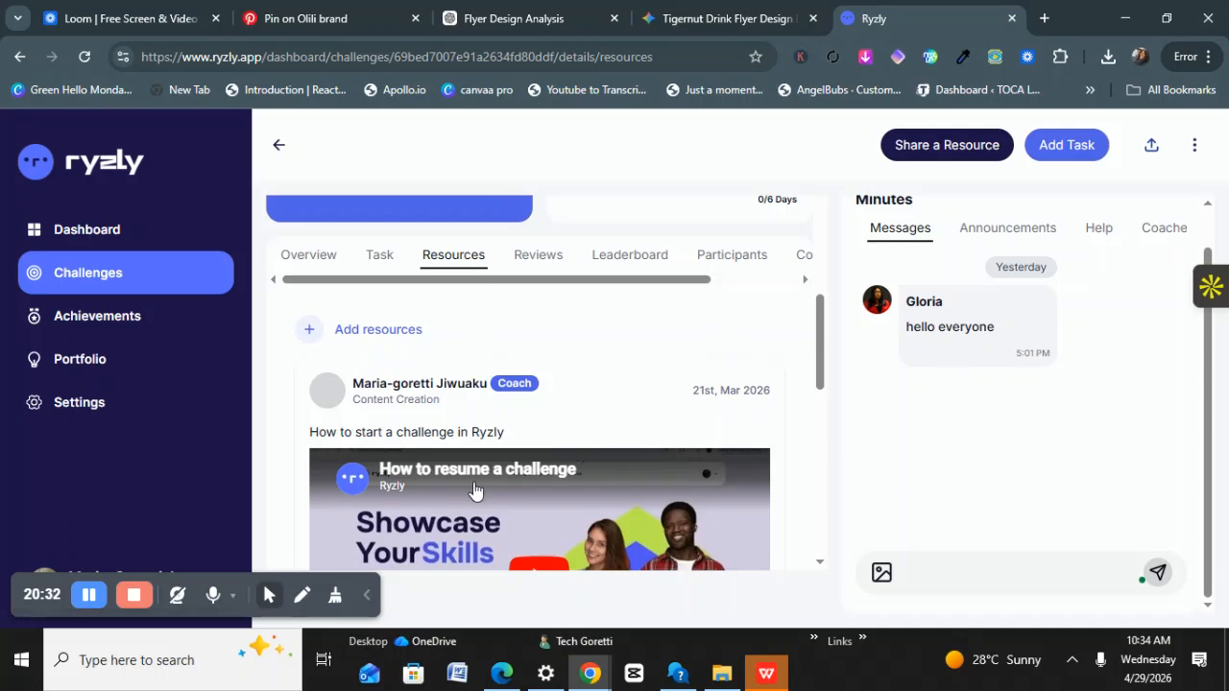
{"action": "scroll", "coordinate": [480, 444], "scroll_direction": "up", "scroll_amount": 5}
{"action": "scroll", "coordinate": [475, 442], "scroll_direction": "up", "scroll_amount": 2}
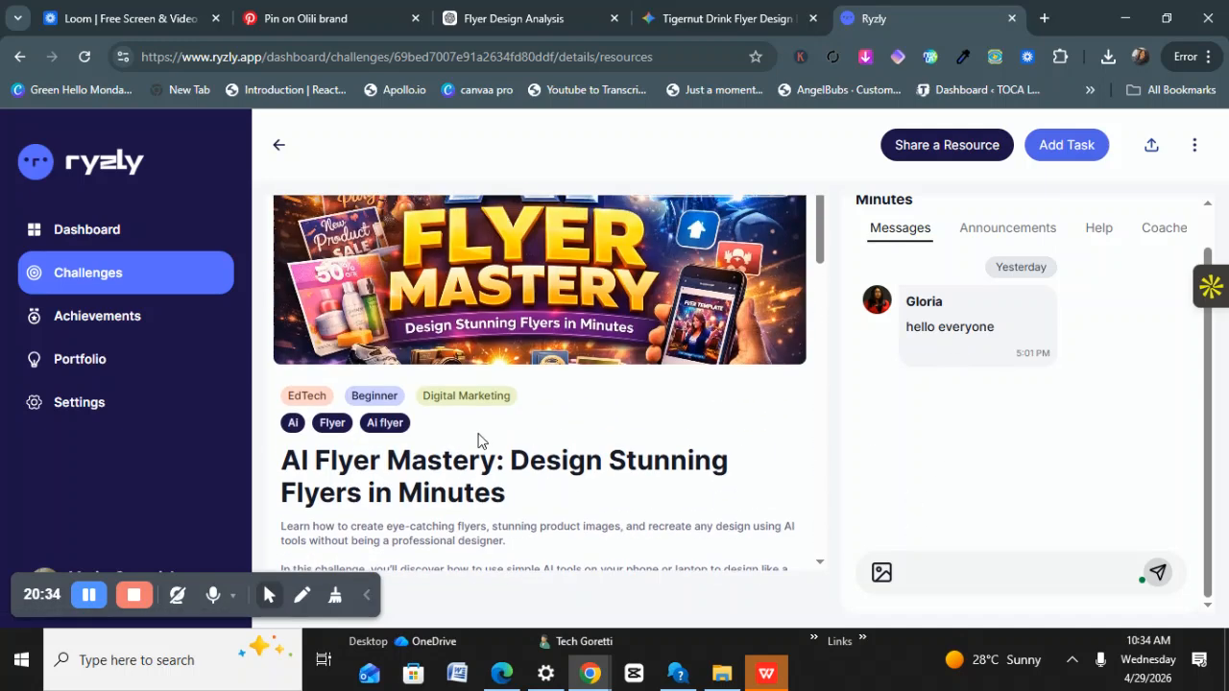
{"action": "mouse_move", "coordinate": [890, 343]}
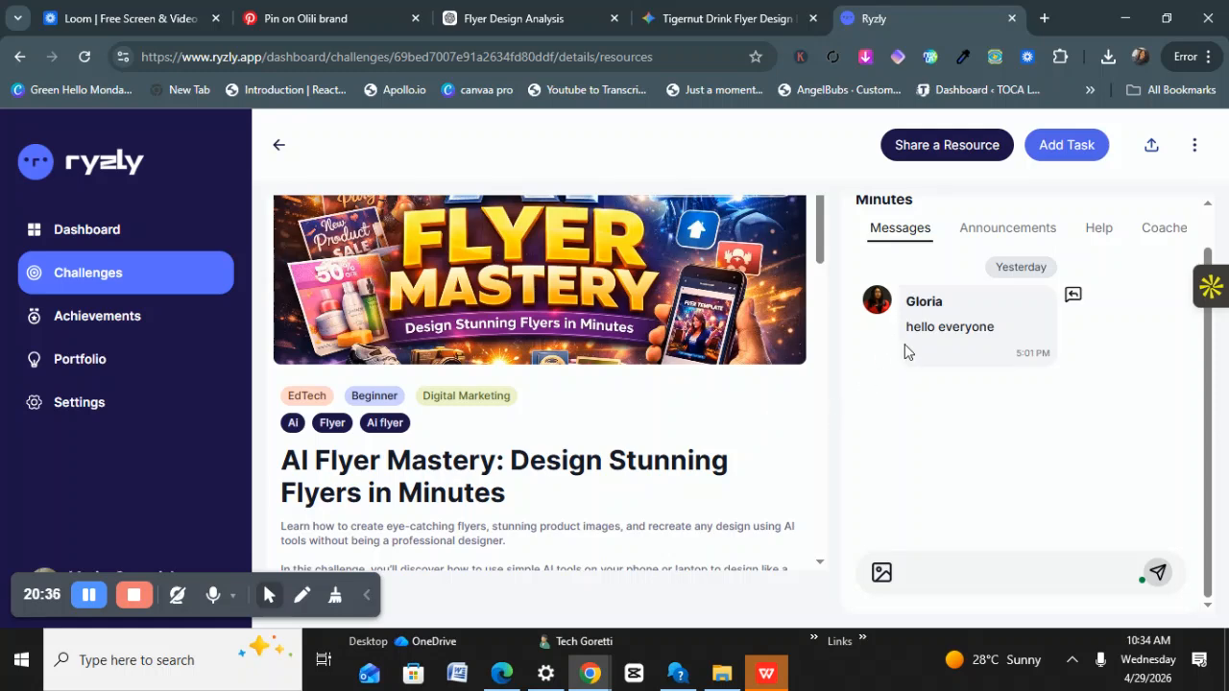